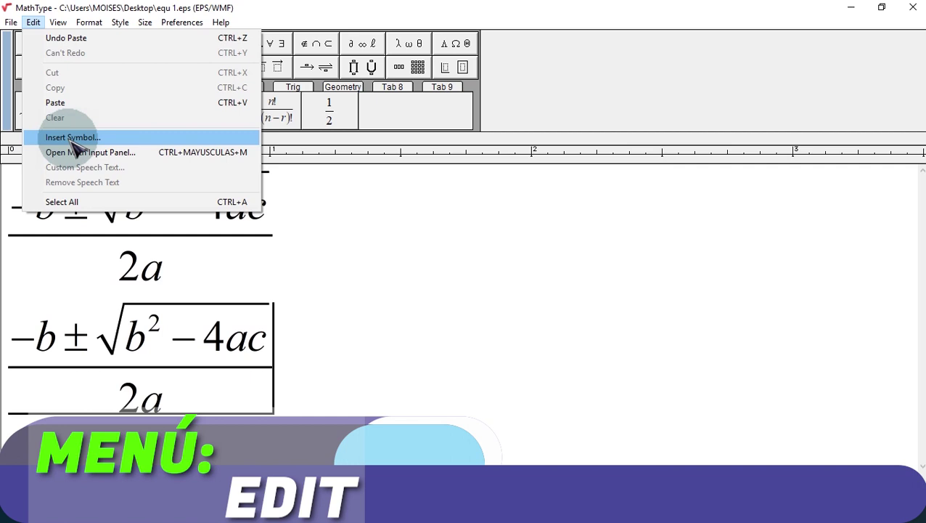
Replace both quadratic formulas in the equation area with the text "sen".
click(424, 403)
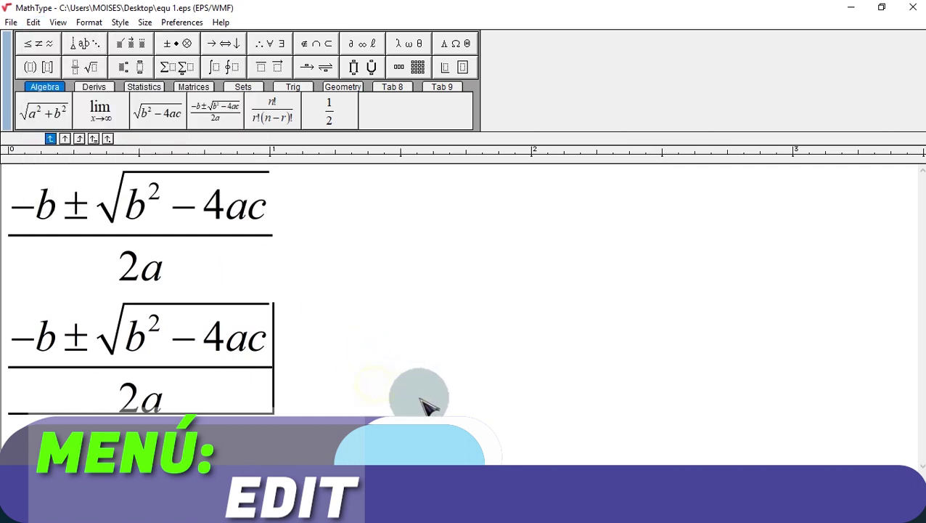
drag(424, 402, 9, 187)
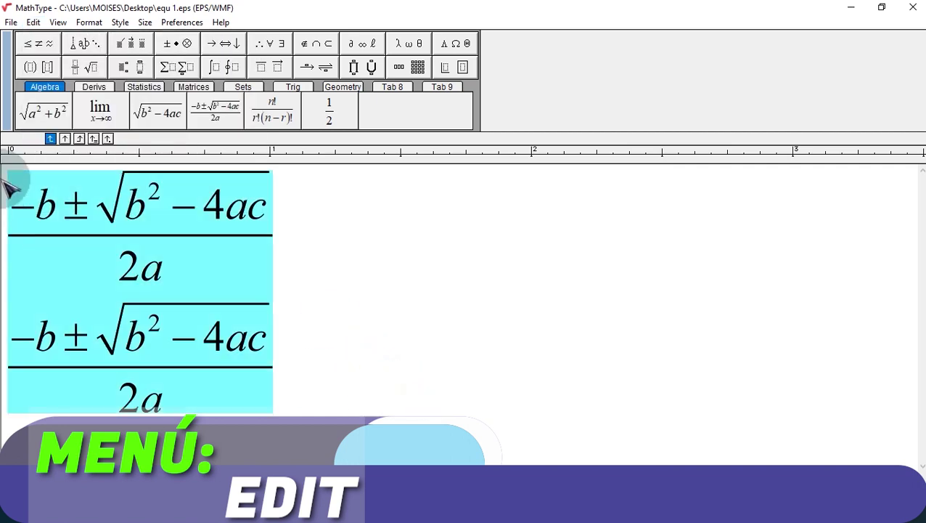
text(sen)
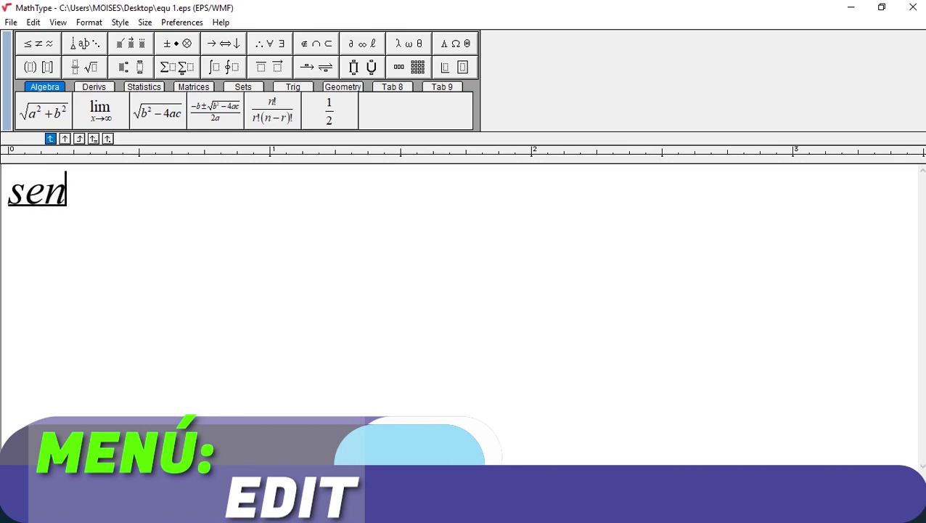
Insert the Greek phi symbol (ϕ) from the Symbol font after "sen" and close the symbol dialog.
click(33, 23)
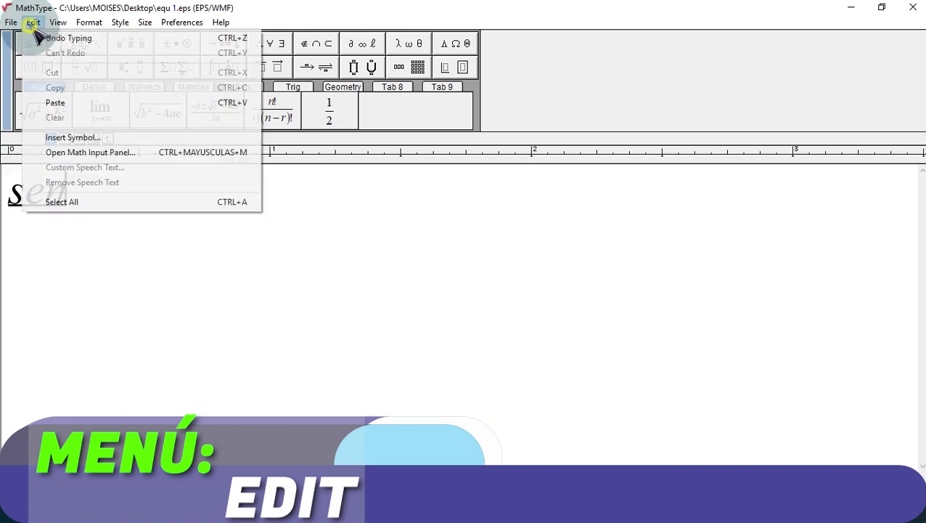
click(75, 138)
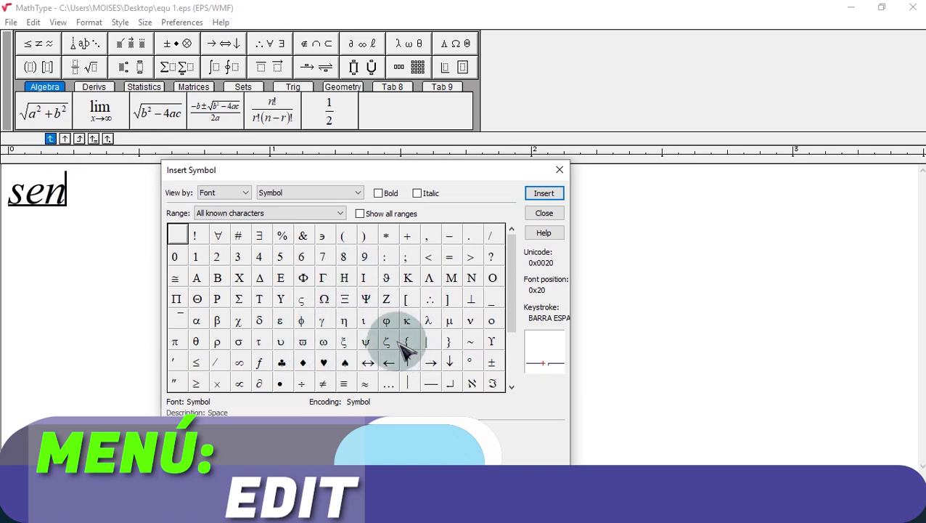
click(301, 322)
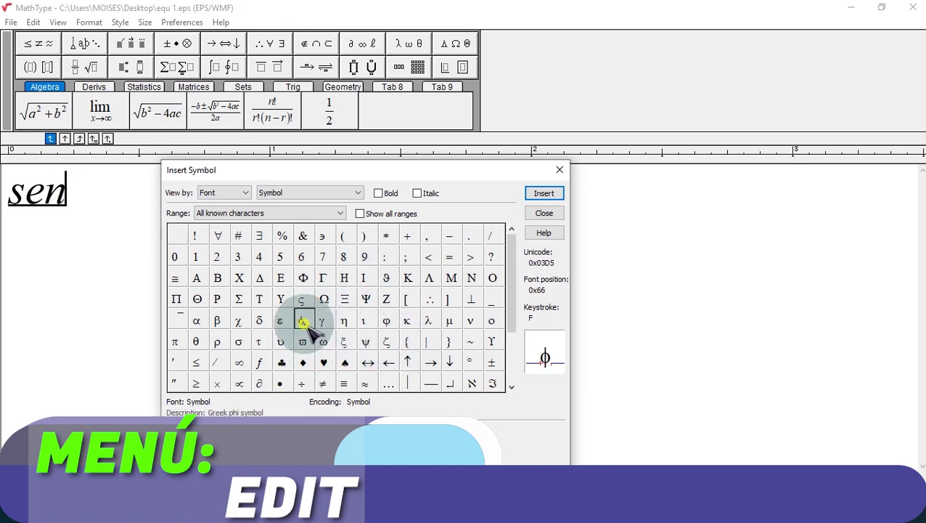
click(544, 193)
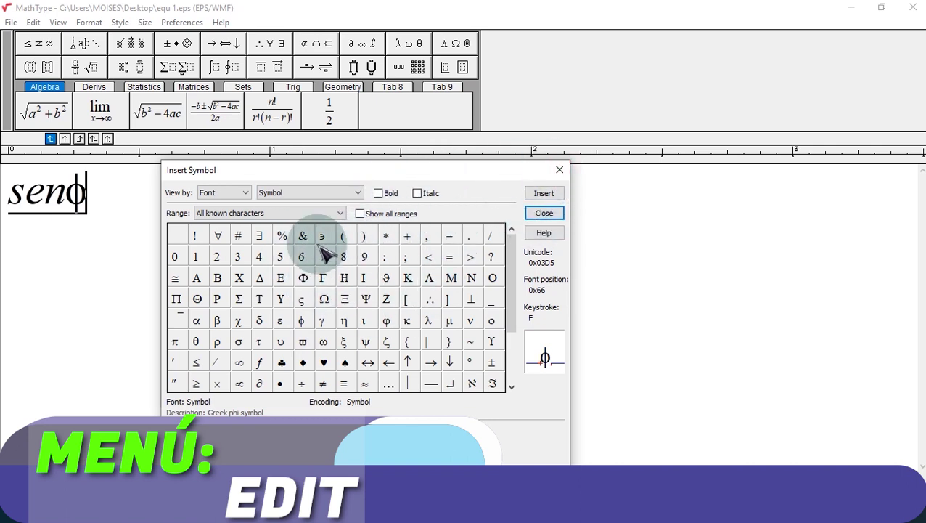
click(244, 192)
click(242, 203)
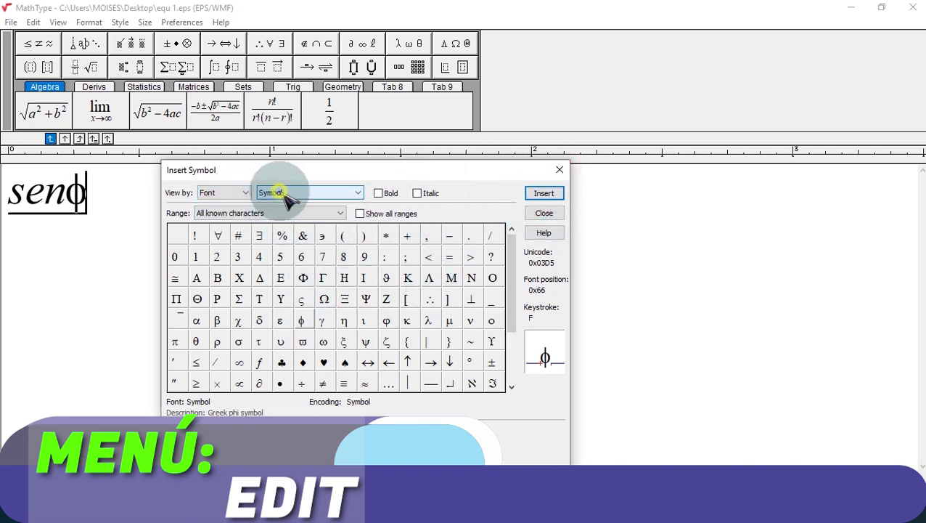
click(287, 193)
click(287, 194)
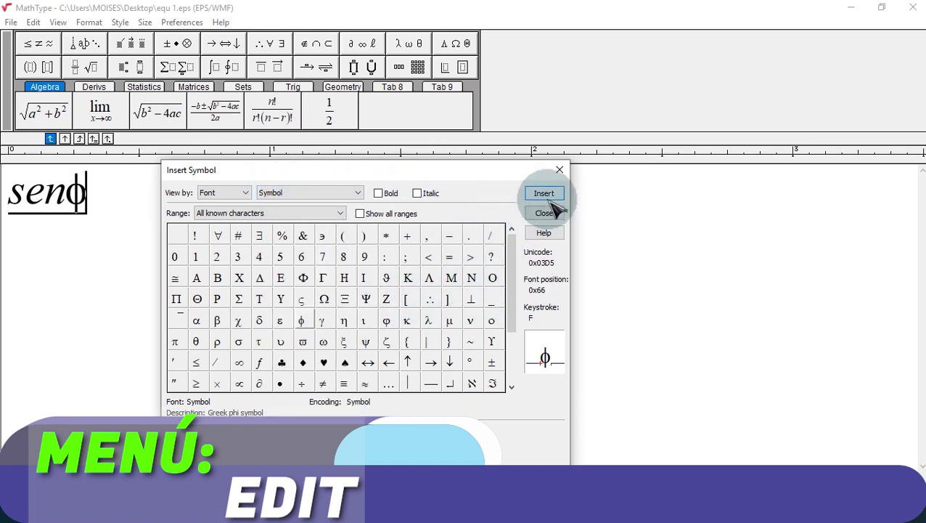
click(559, 170)
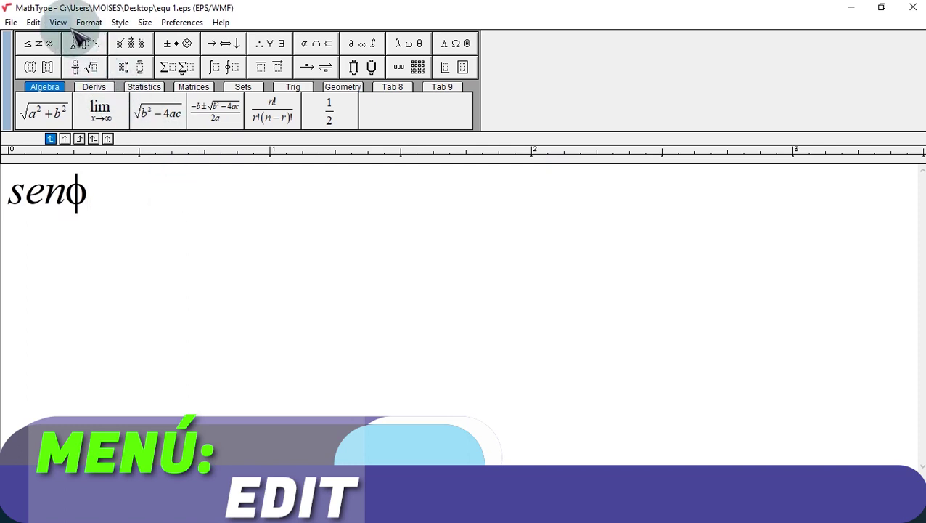
Handwrite θ in the Math Input Panel, insert it at the end of the equation and close the panel.
click(33, 22)
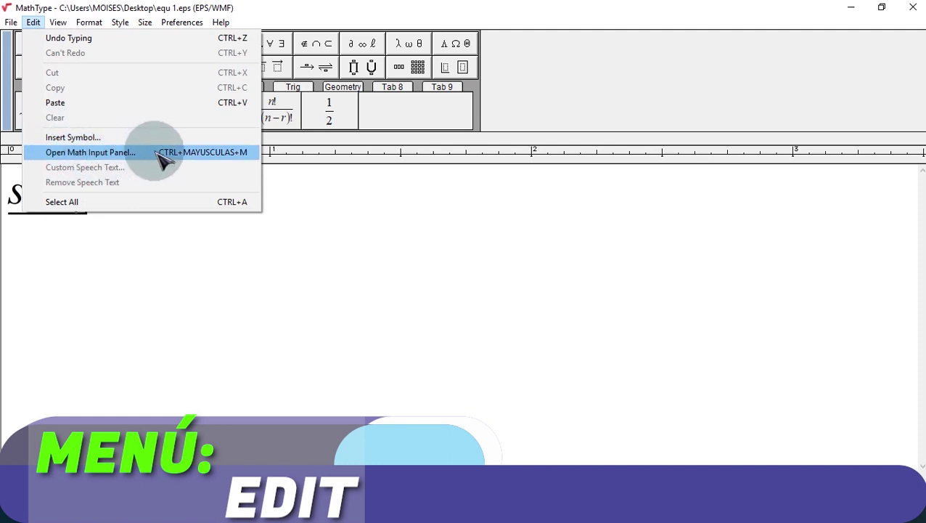
click(109, 153)
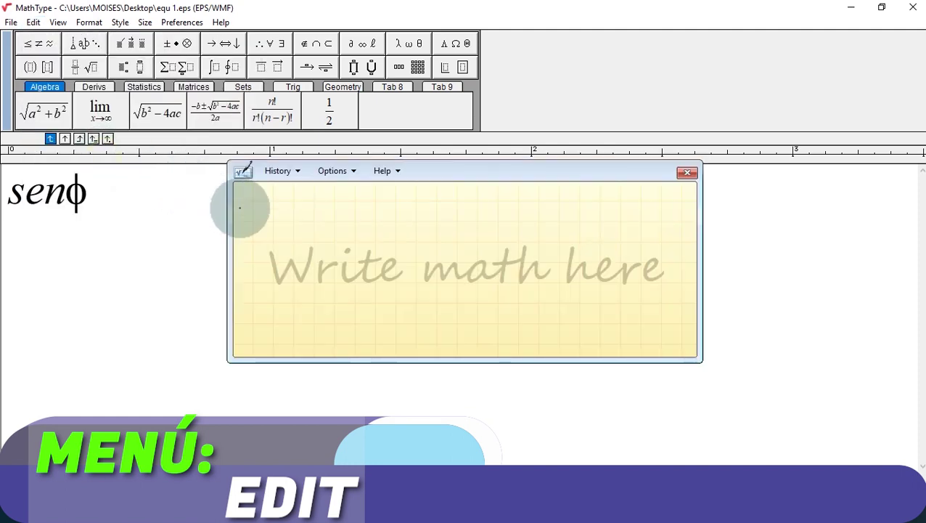
mouse_move(388, 216)
mouse_down()
mouse_move(378, 278)
mouse_move(405, 213)
mouse_move(391, 216)
mouse_up()
drag(376, 253, 424, 249)
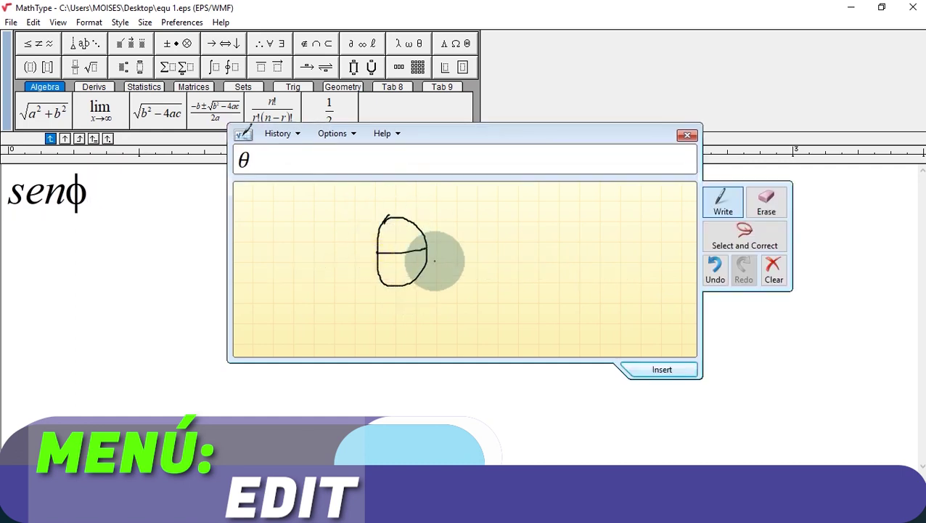
click(660, 371)
click(687, 174)
Delete the phi symbol between "sen" and θ.
click(89, 187)
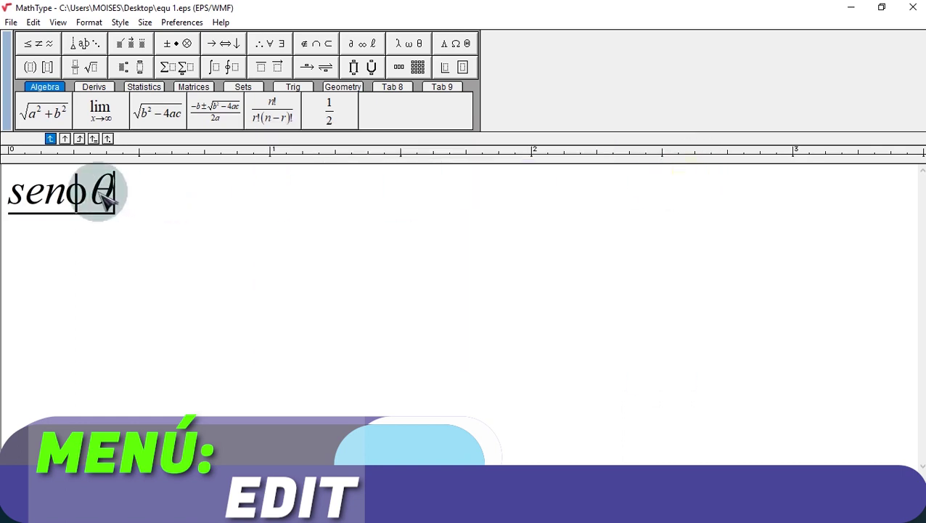
key(BackSpace)
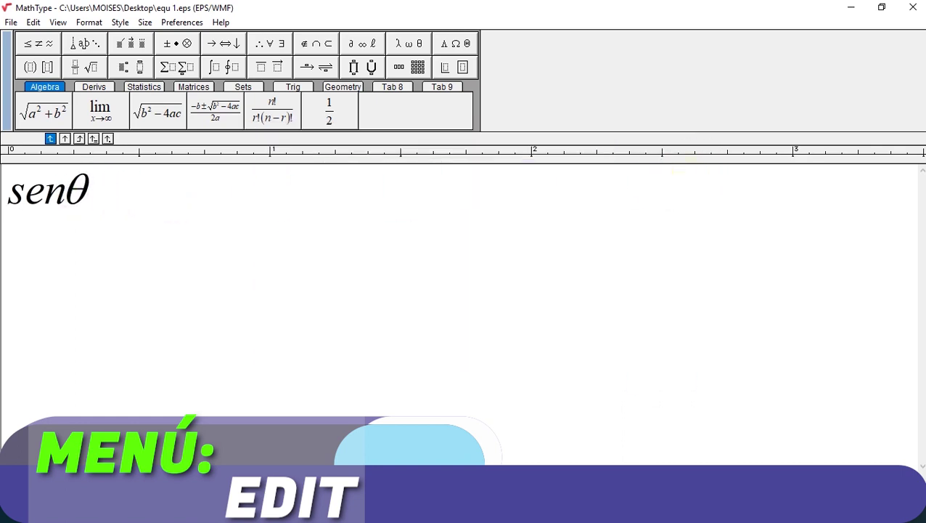
click(329, 223)
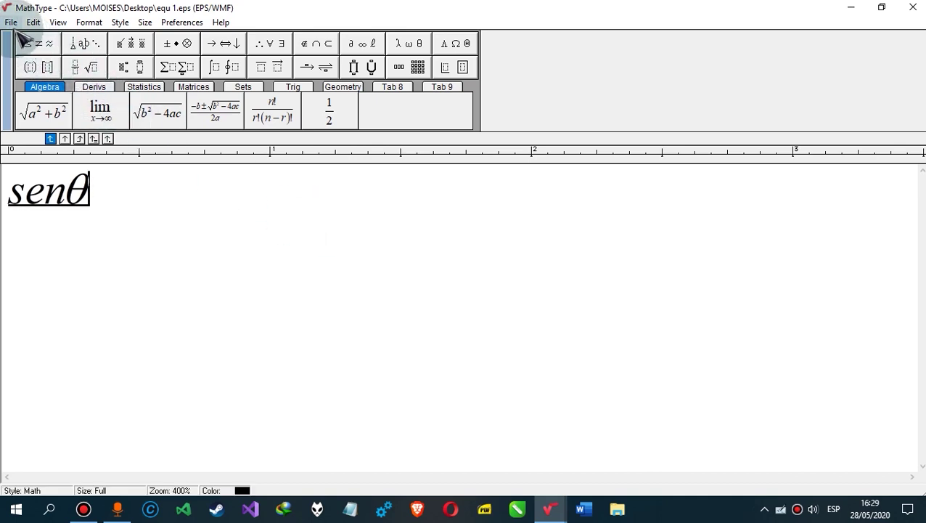
click(204, 212)
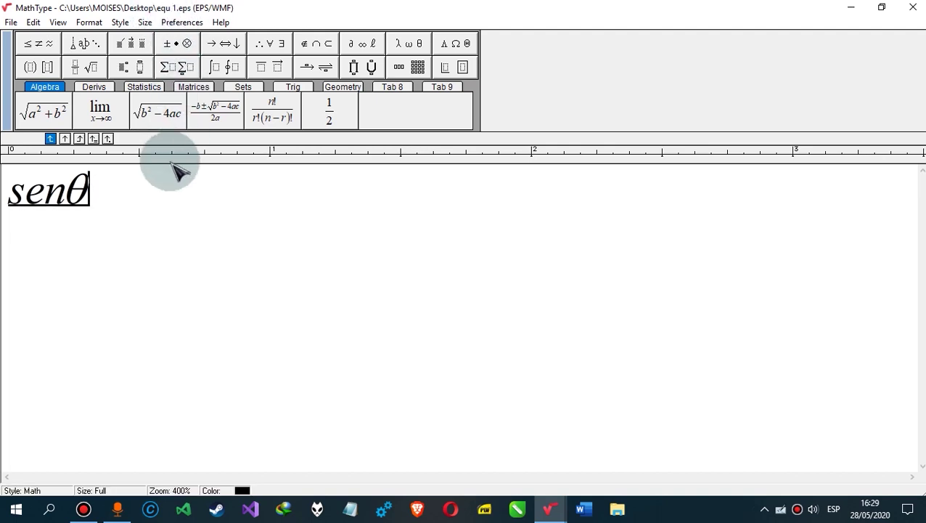
Save the equation as a new file named "equ 2" on the desktop in Encapsulated PostScript/WMF format.
click(11, 23)
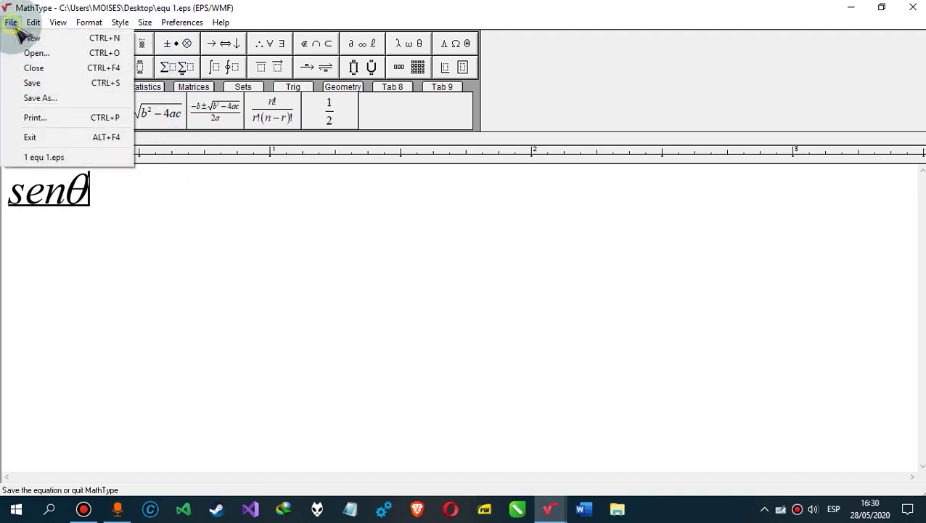
click(57, 98)
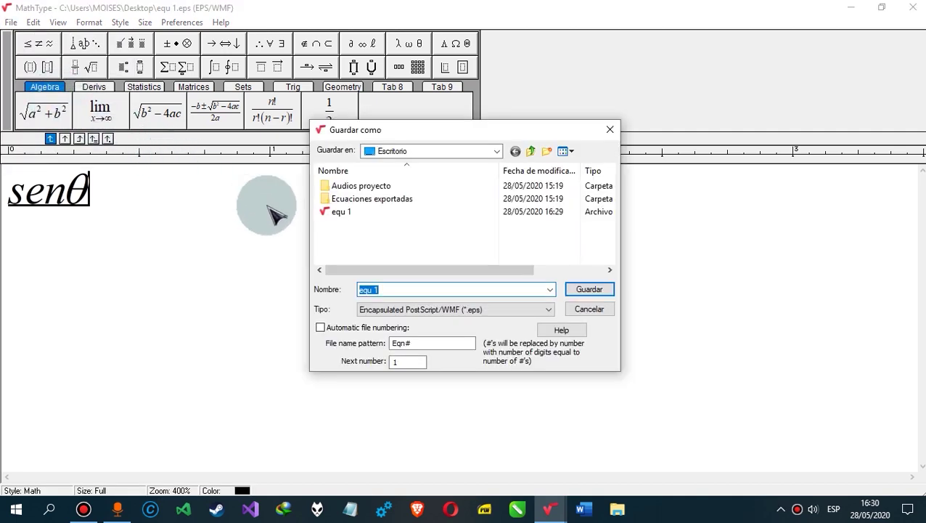
click(386, 288)
key(BackSpace)
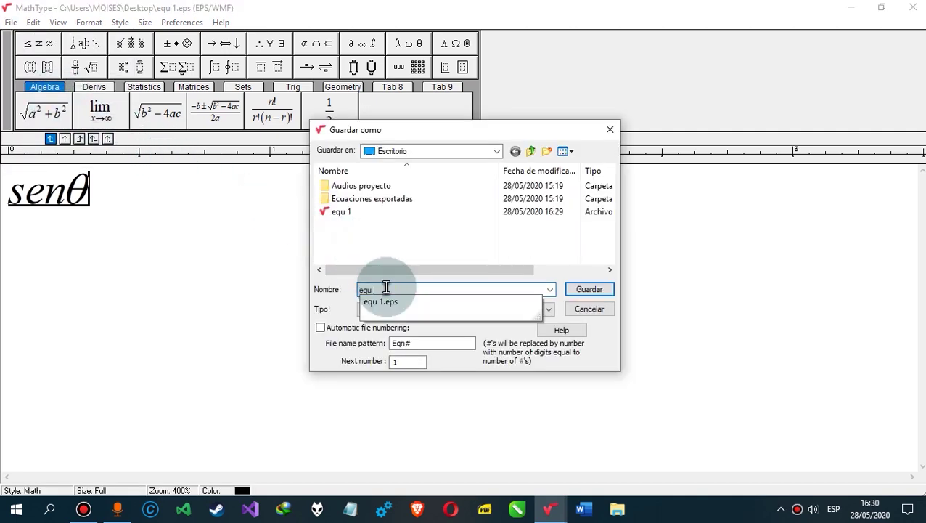
text(2)
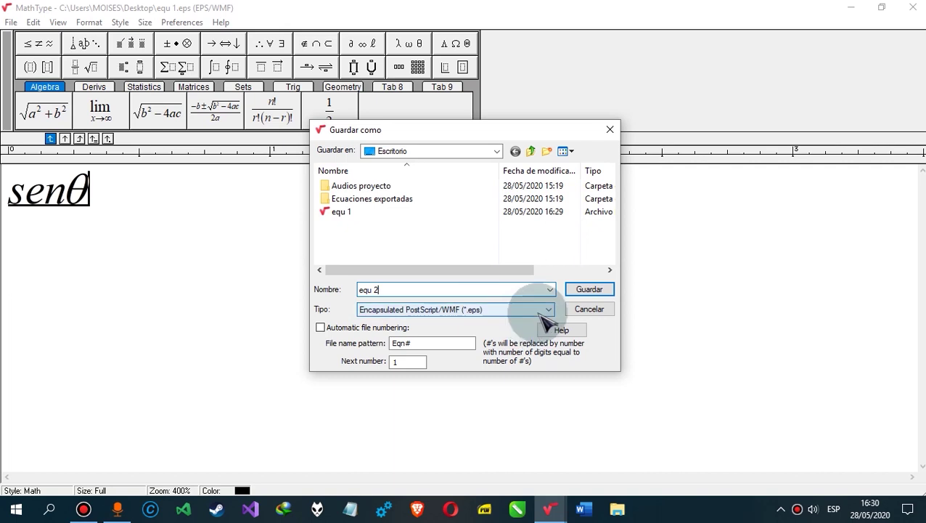
click(588, 290)
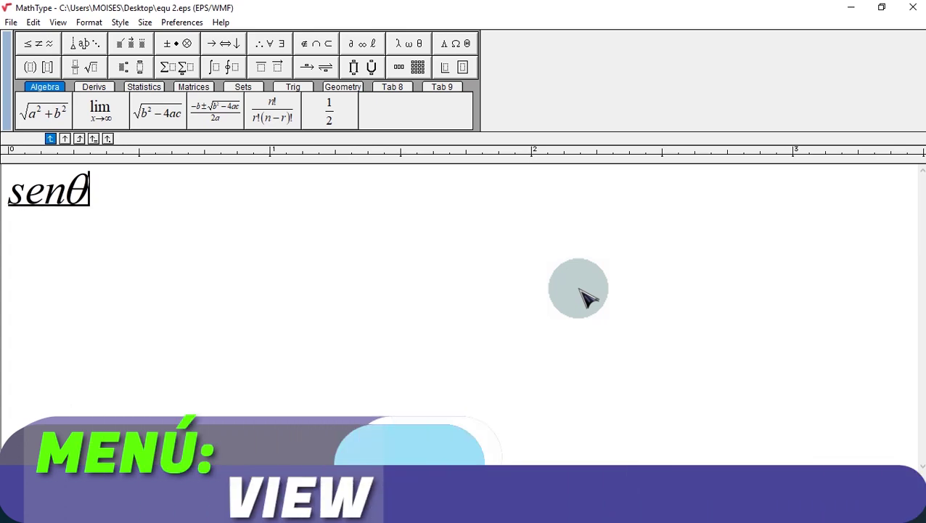
Set the equation view's zoom to 800%.
click(58, 23)
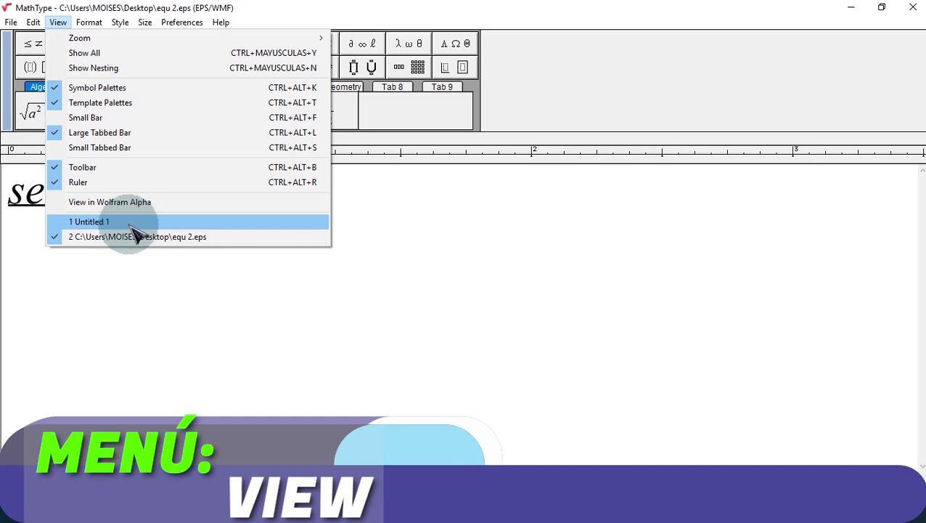
mouse_move(267, 40)
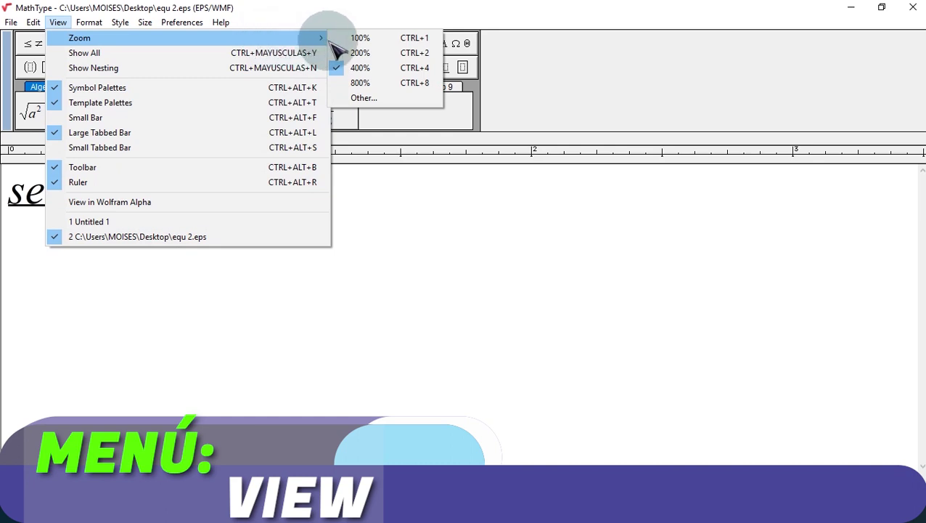
click(371, 89)
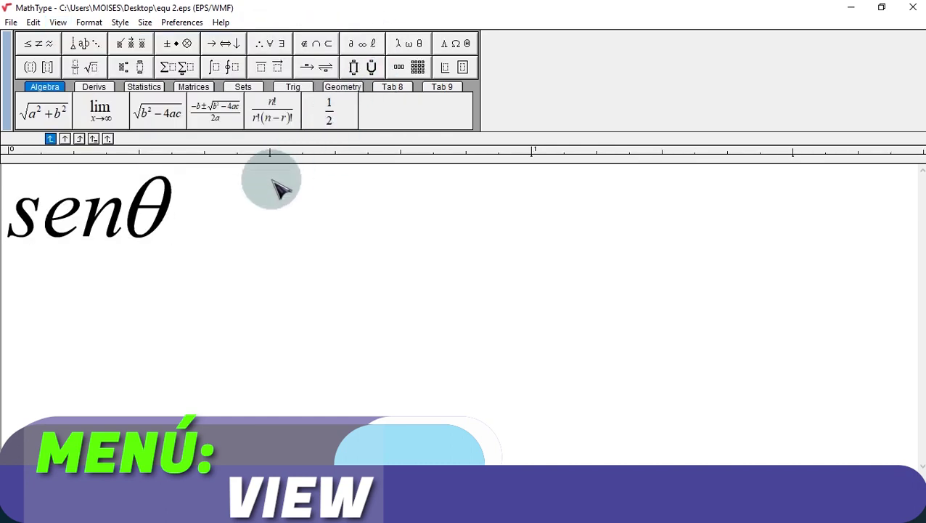
Select the whole senθ equation and set the zoom to 400%.
drag(202, 216, 4, 208)
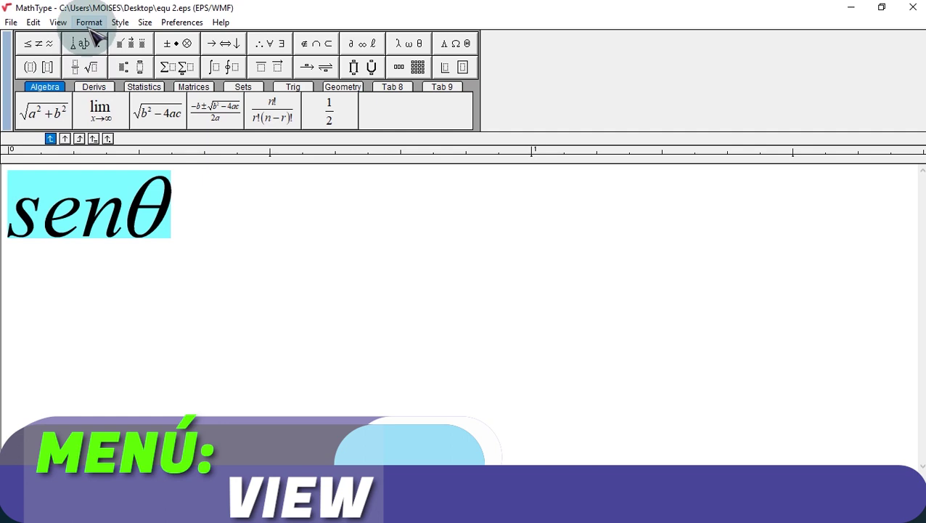
click(58, 23)
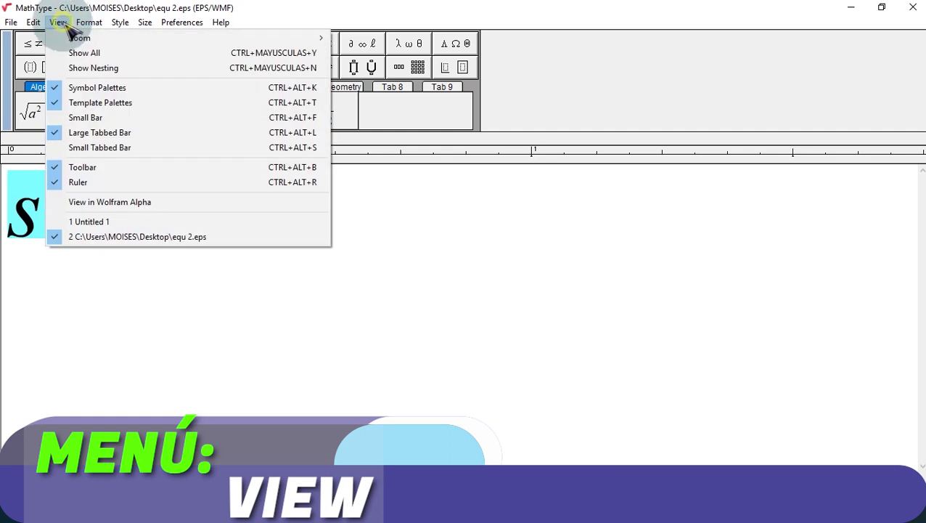
mouse_move(83, 38)
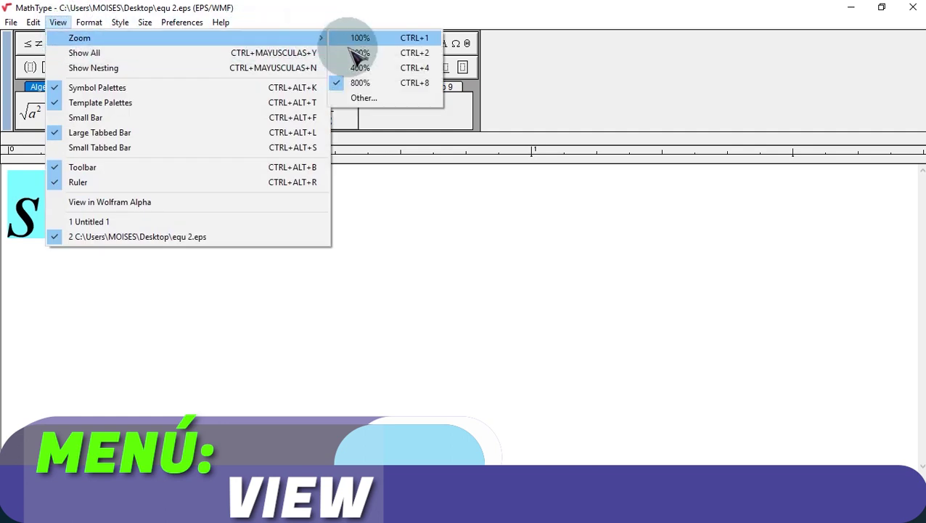
click(377, 67)
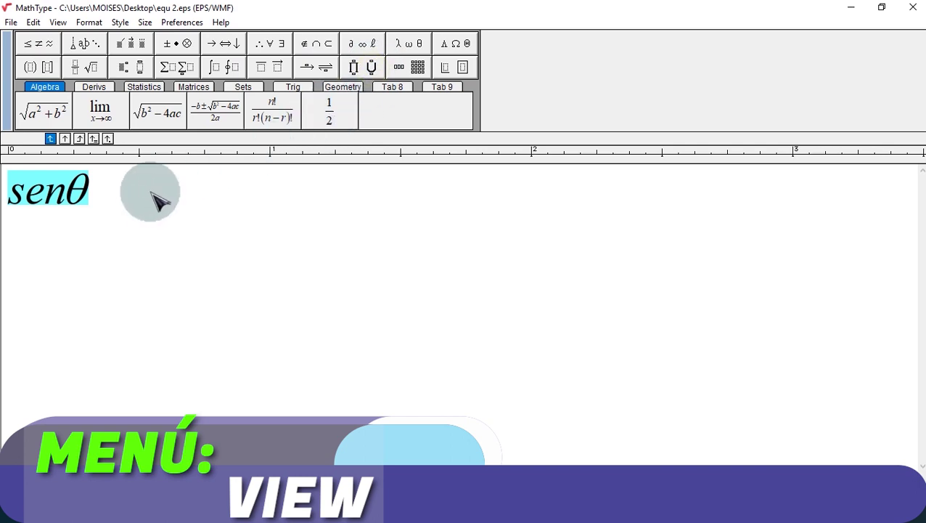
click(58, 23)
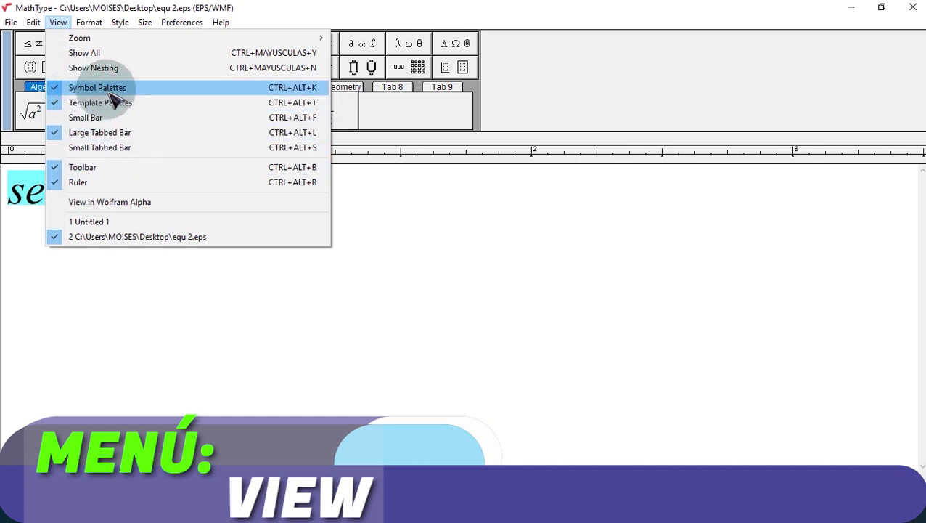
click(499, 91)
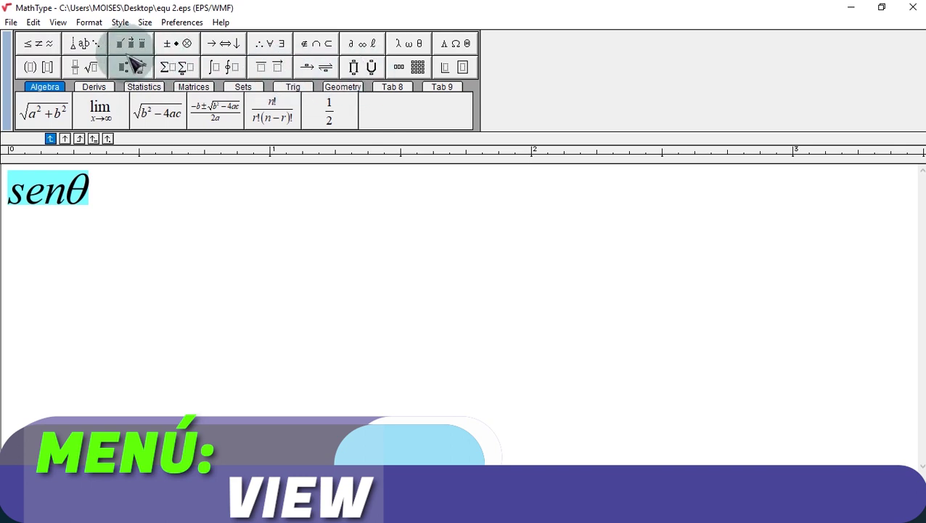
Hide the symbol palettes and the template palettes, keeping the large tabbed bar displayed.
click(58, 23)
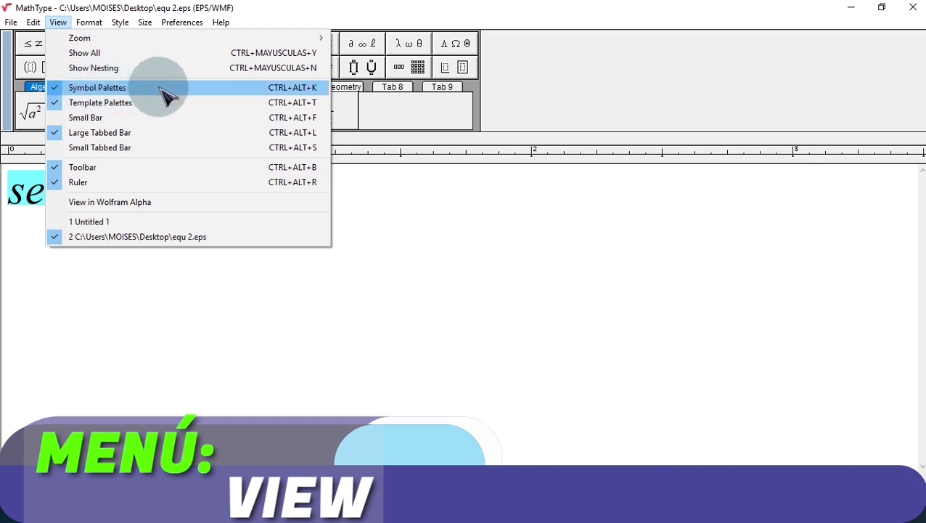
click(75, 87)
click(60, 24)
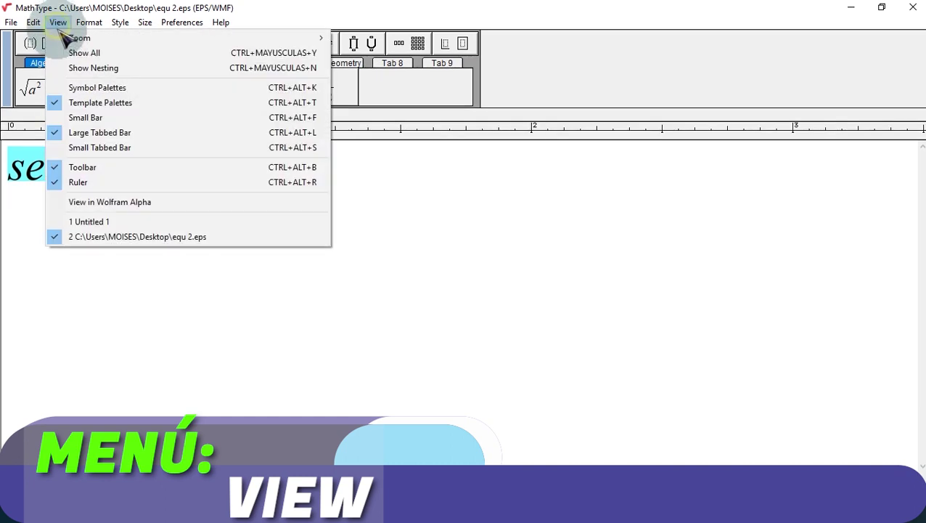
click(142, 108)
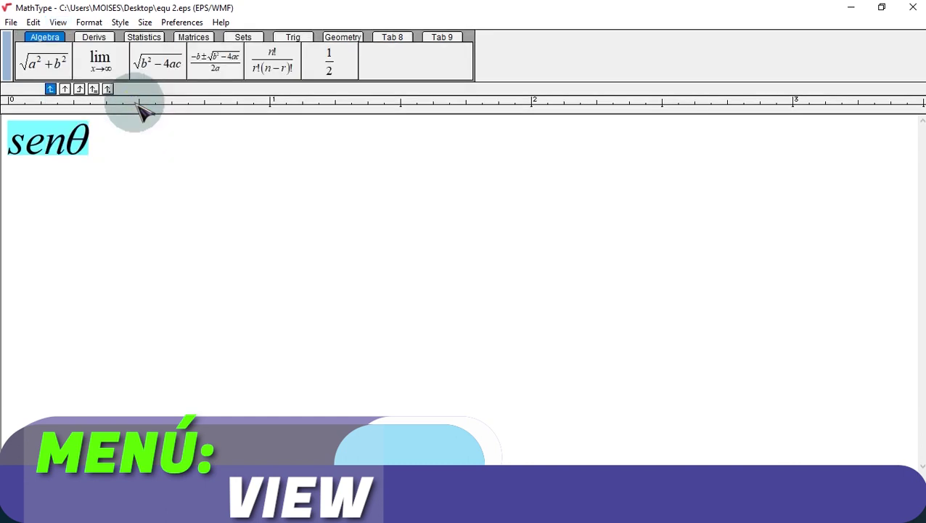
click(58, 22)
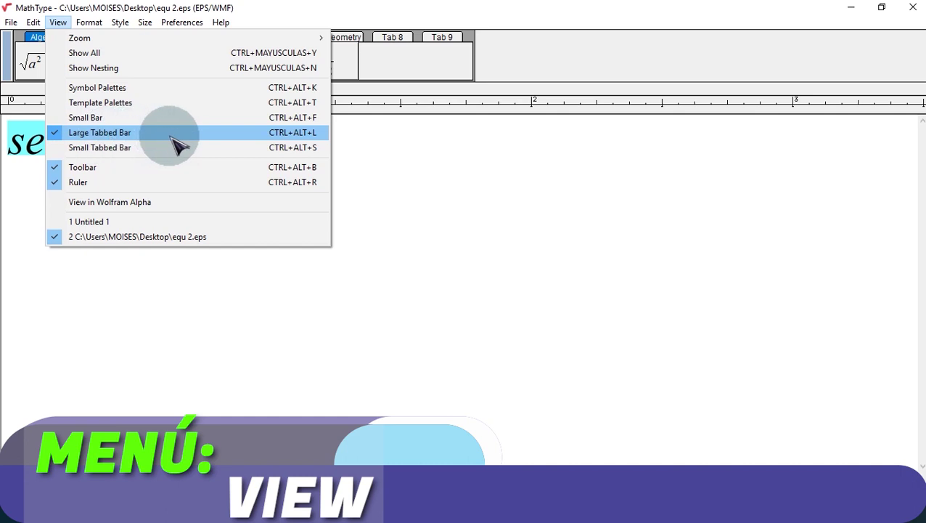
click(283, 135)
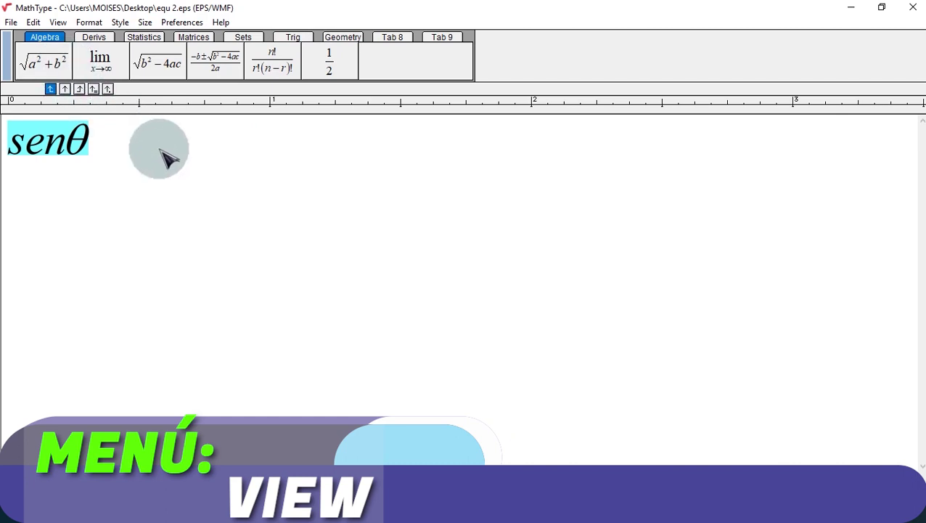
Start a new line below senθ and insert the √(a²+b²) expression from the Algebra set.
click(107, 147)
key(Return)
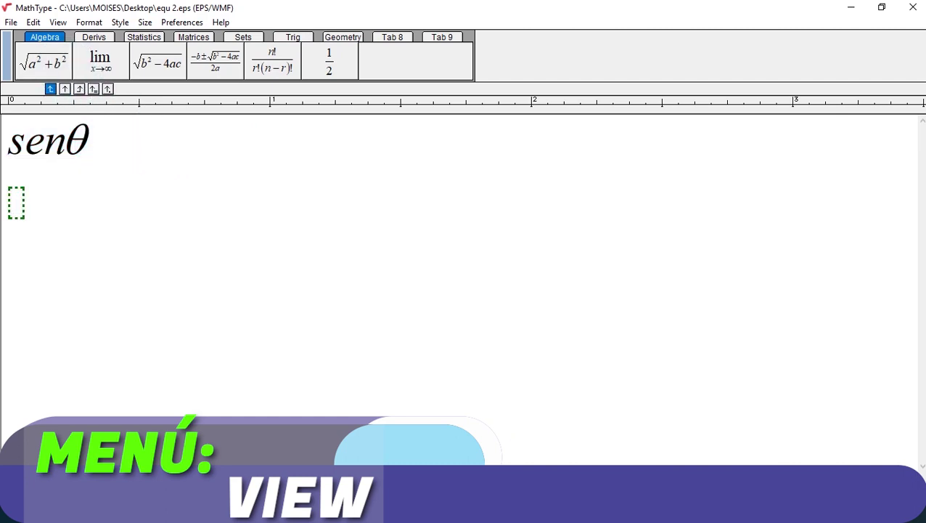
click(44, 61)
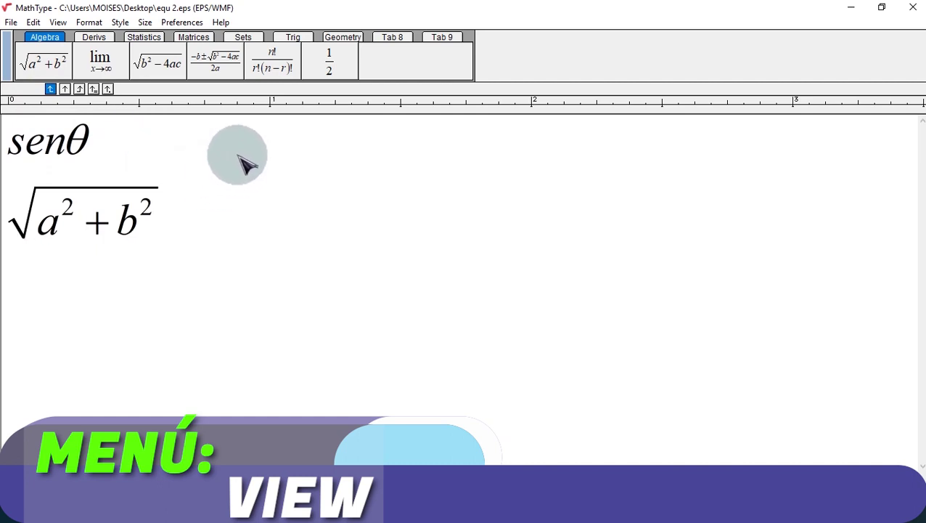
Store the two-line equation, senθ and √(a²+b²), as a reusable expression in Tab 9.
click(395, 39)
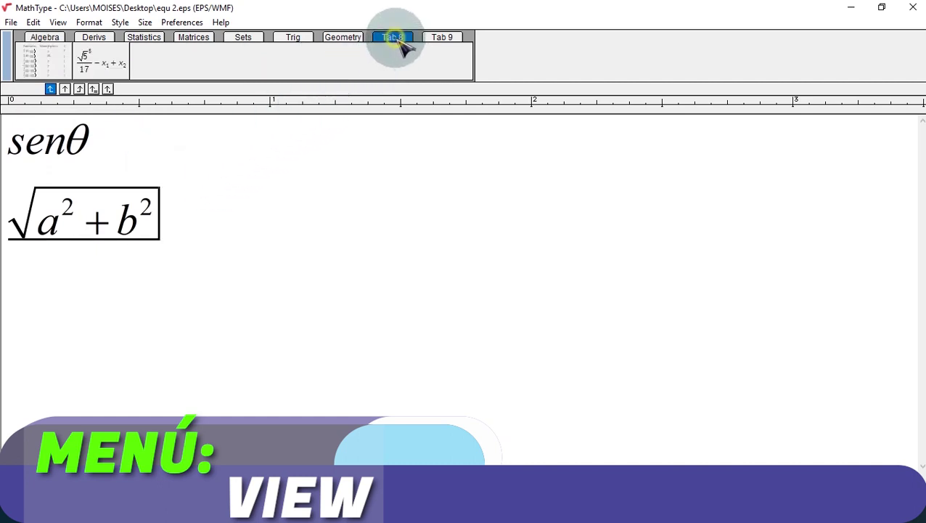
click(441, 38)
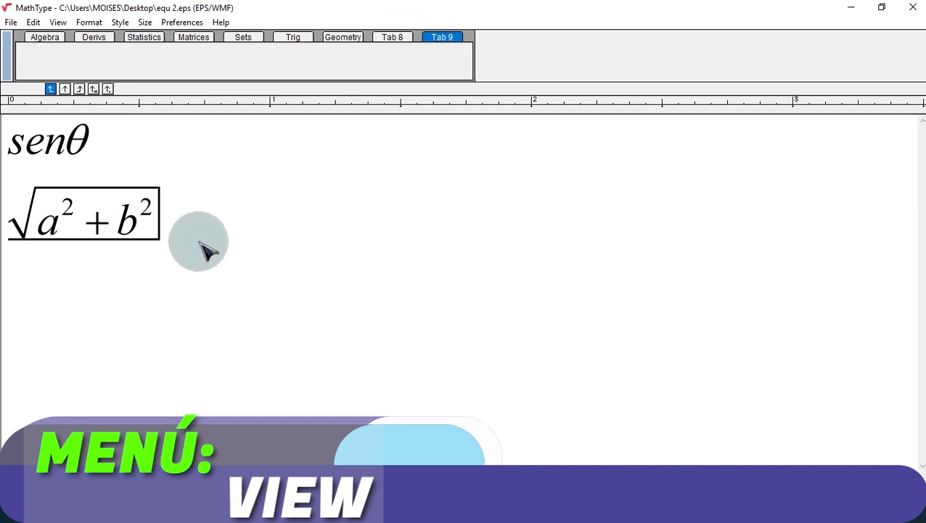
drag(244, 242, 24, 68)
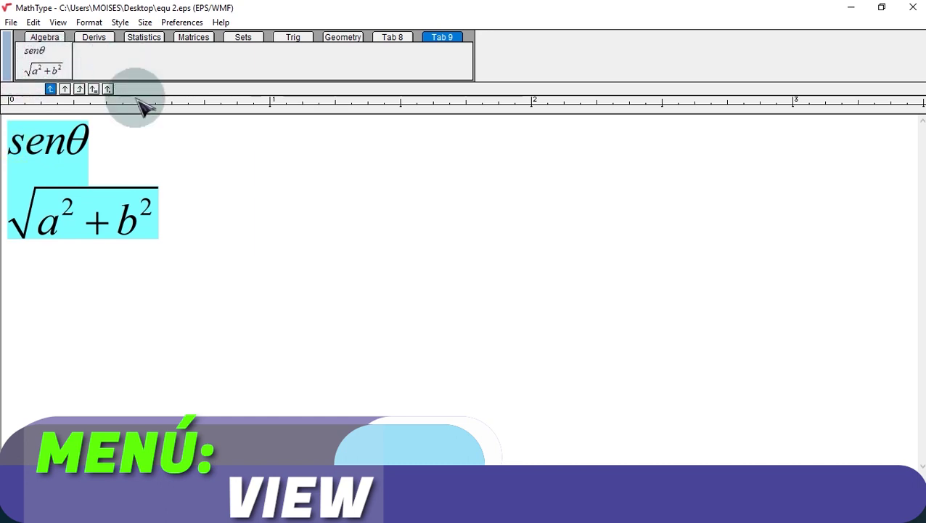
Display the symbol palettes and the template palettes again.
click(58, 22)
click(65, 87)
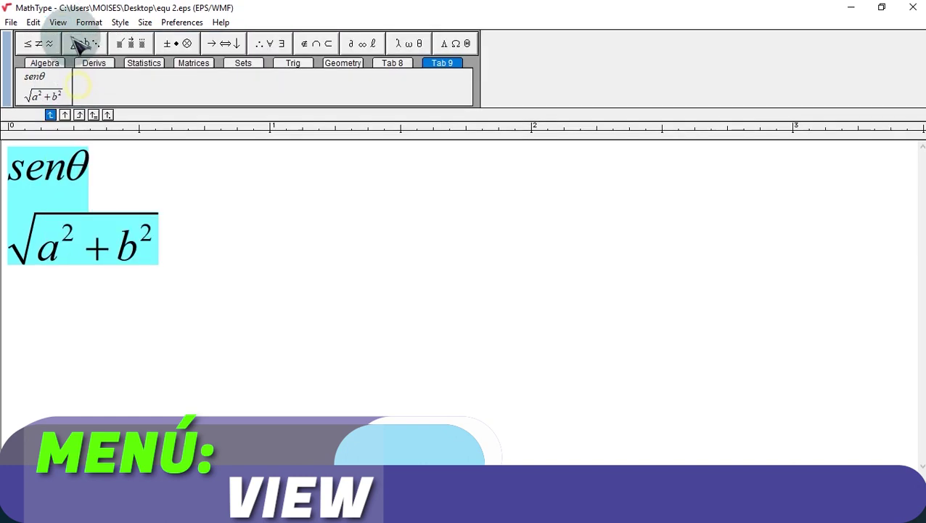
click(58, 23)
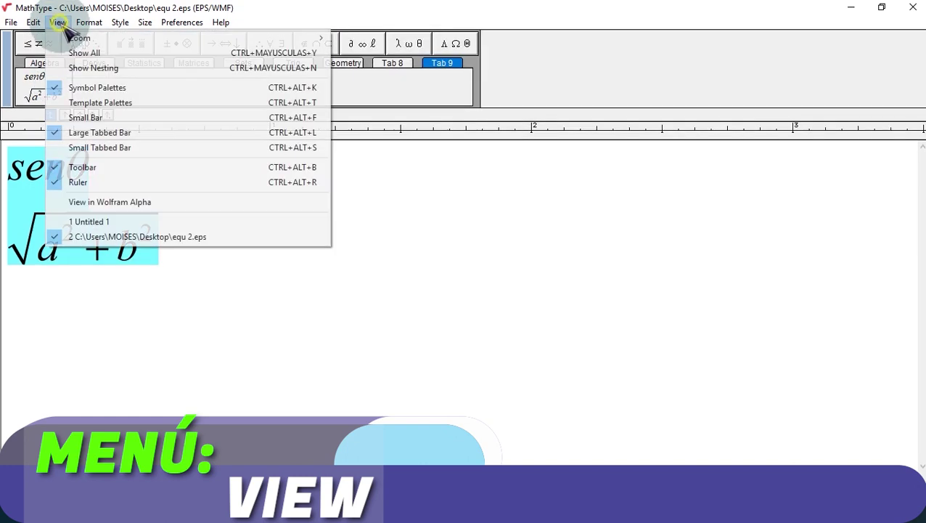
click(96, 104)
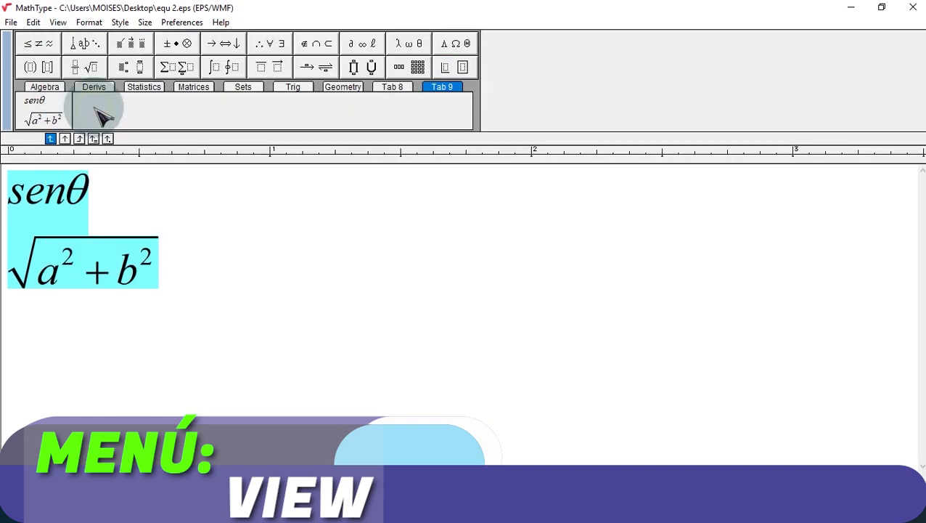
click(58, 22)
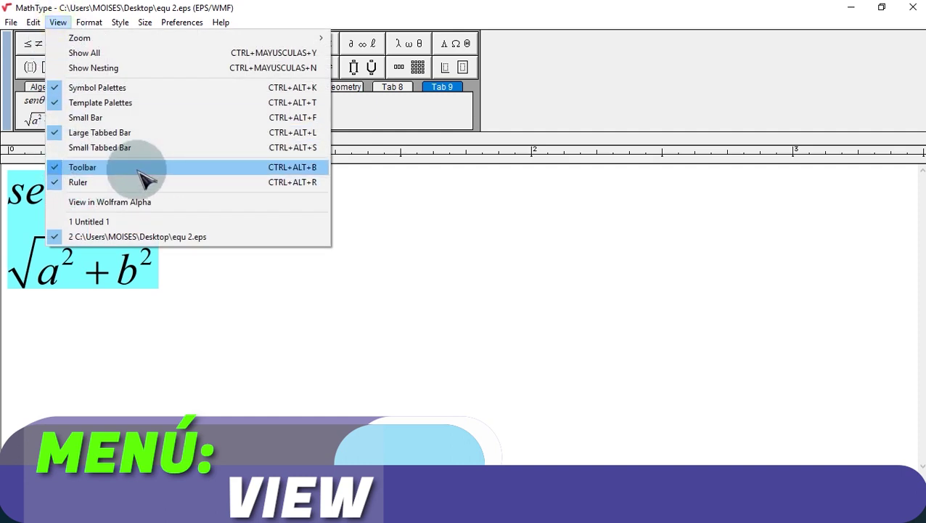
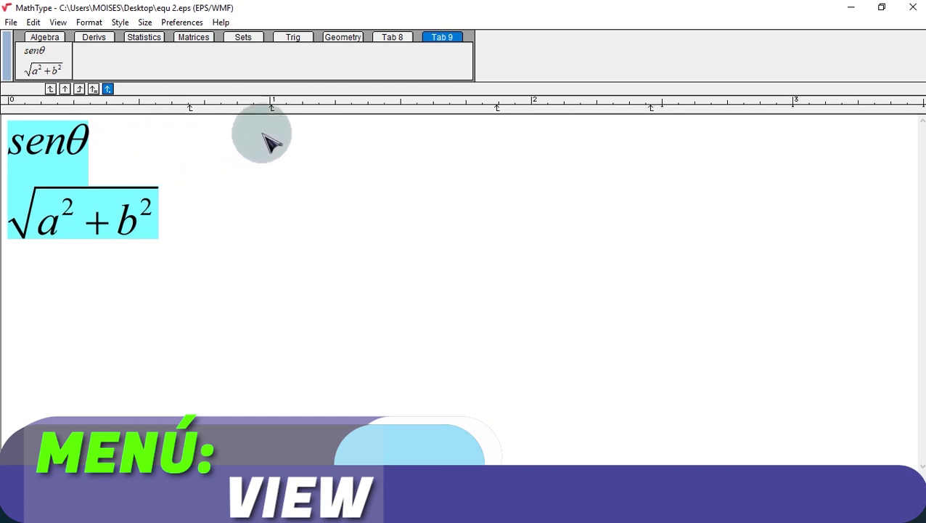
Indent senθ to the ruler's first tab stop, and remove that stop.
click(117, 146)
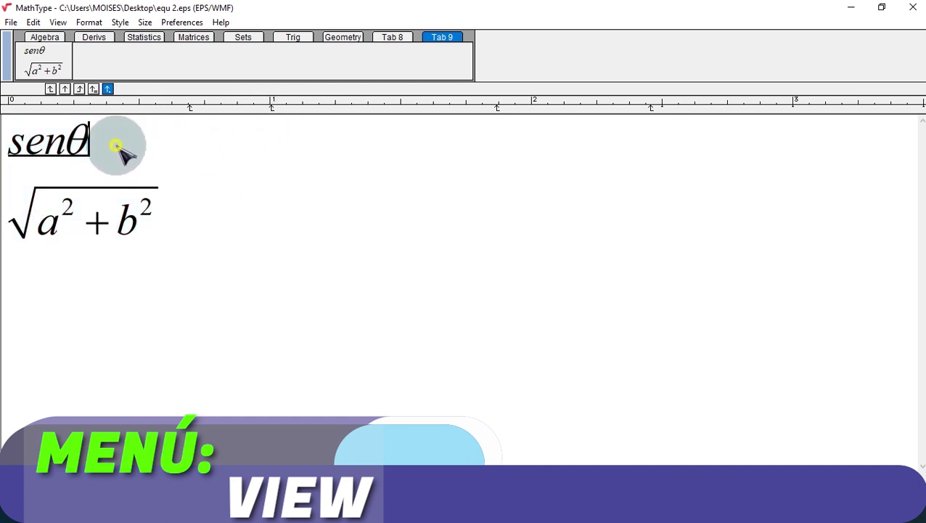
click(10, 151)
key(Tab)
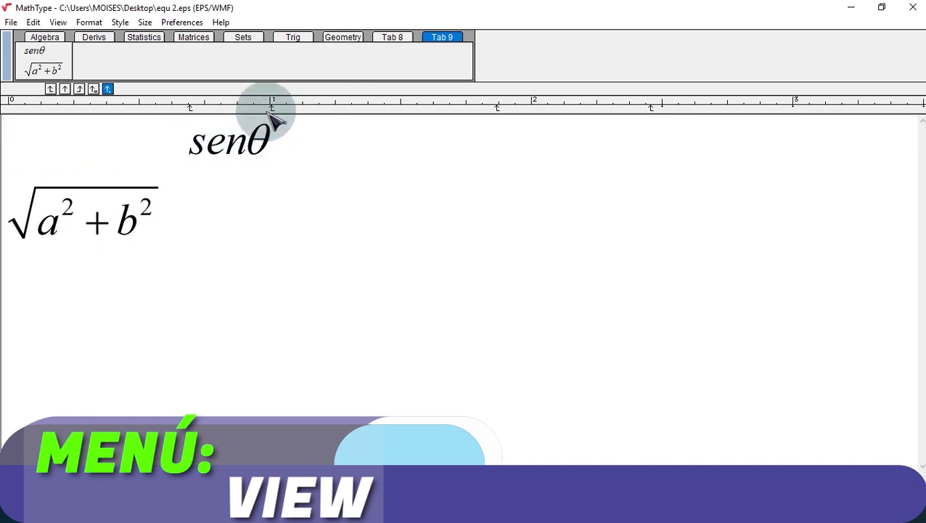
drag(189, 108, 174, 157)
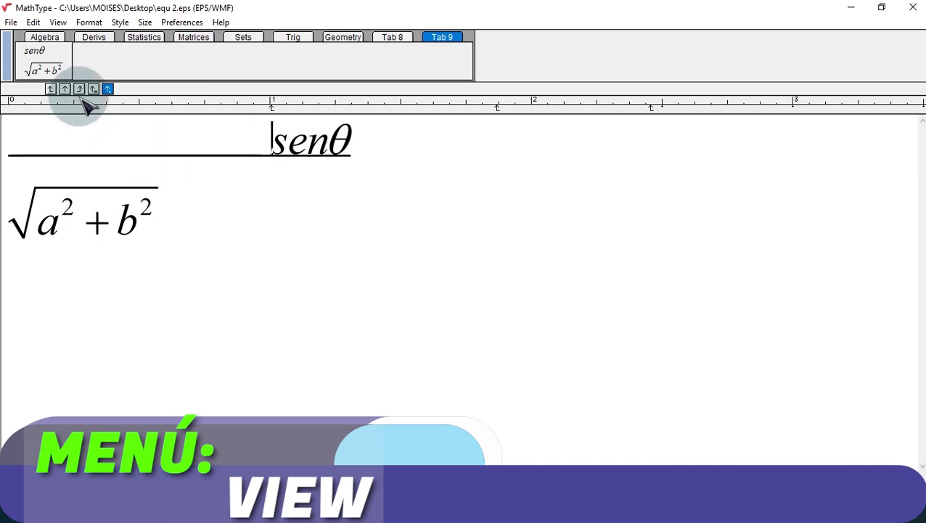
Place a right-aligned tab stop at about 0.65 on the ruler for senθ, and remove it.
click(79, 89)
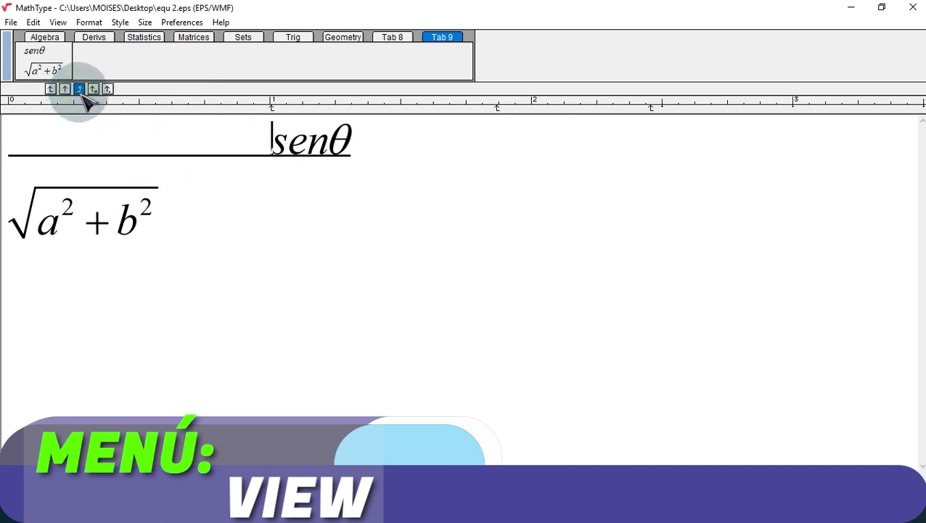
click(180, 113)
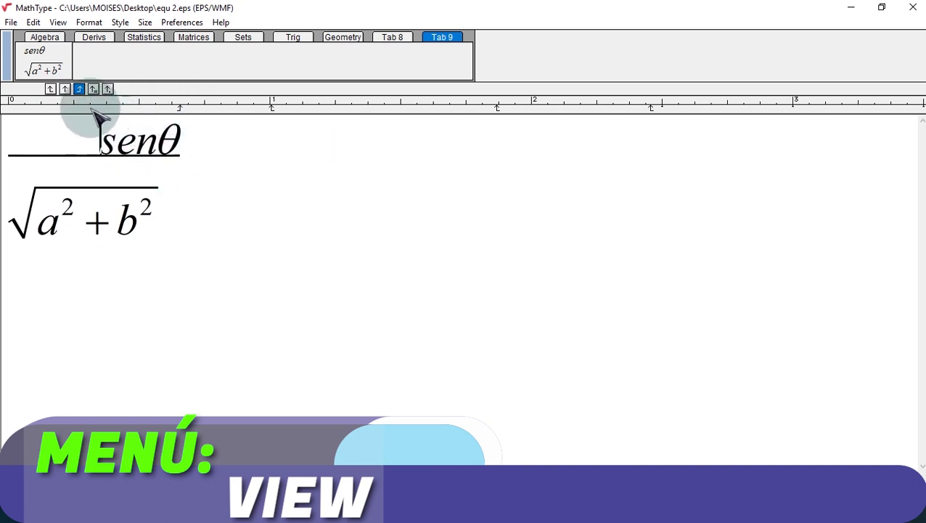
drag(180, 108, 173, 149)
Place a center tab stop at about 0.5 on the ruler, and replace it with a decimal tab stop at the 0.5 mark.
click(65, 89)
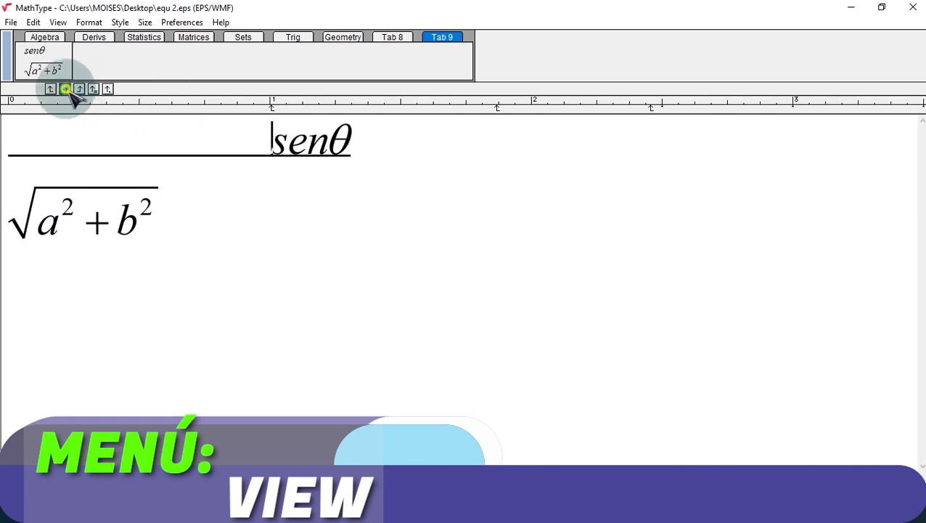
click(146, 105)
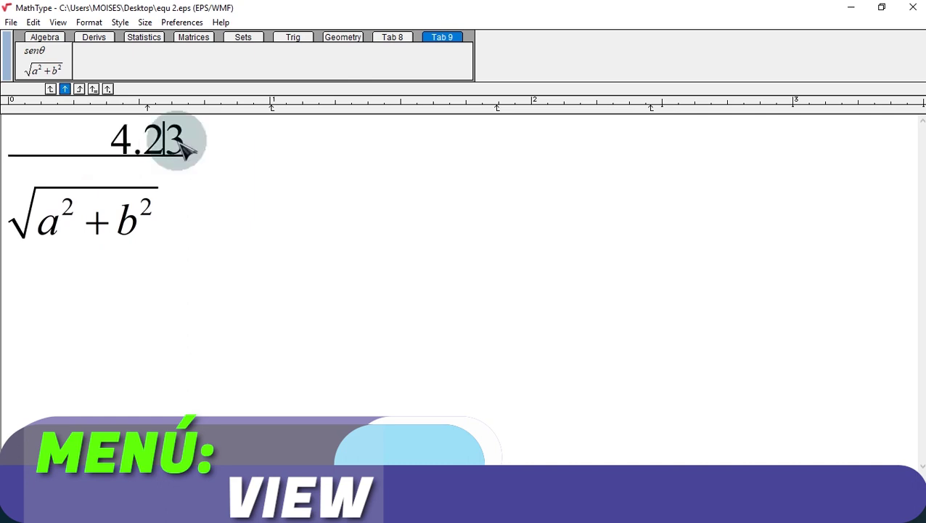
click(107, 88)
click(140, 105)
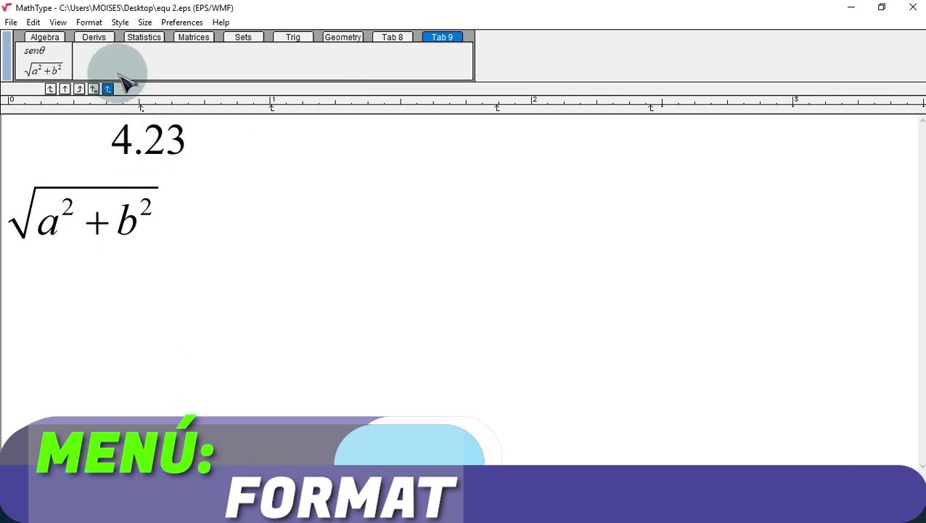
Select both equation lines and align them right, accepting the use of tab formatting without left alignment.
click(89, 23)
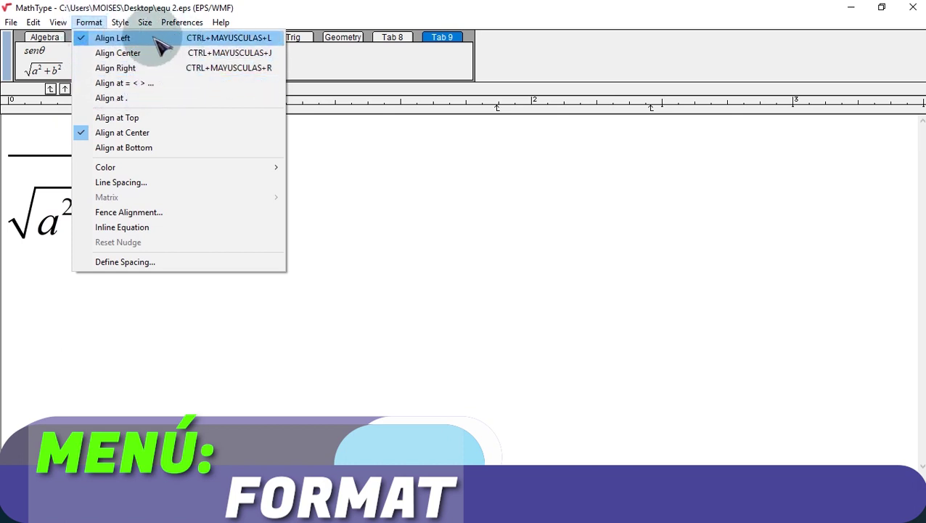
mouse_move(210, 173)
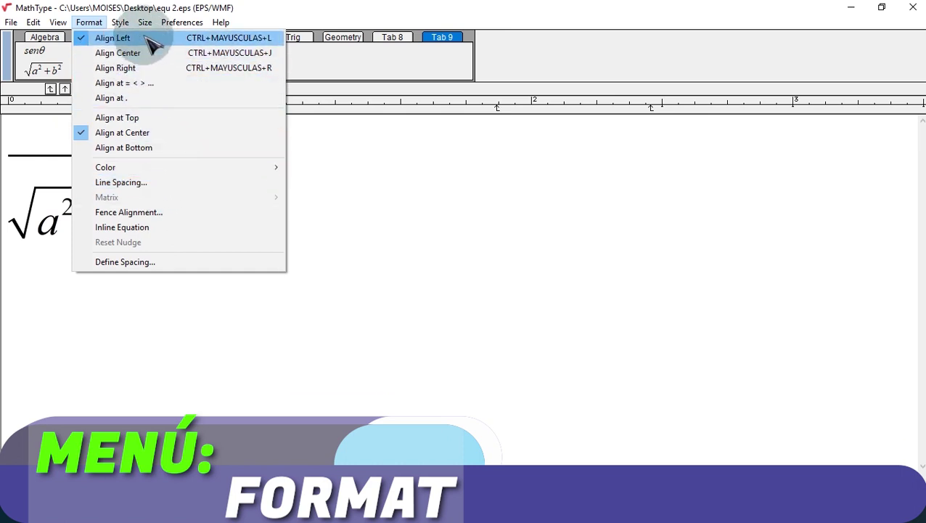
click(313, 294)
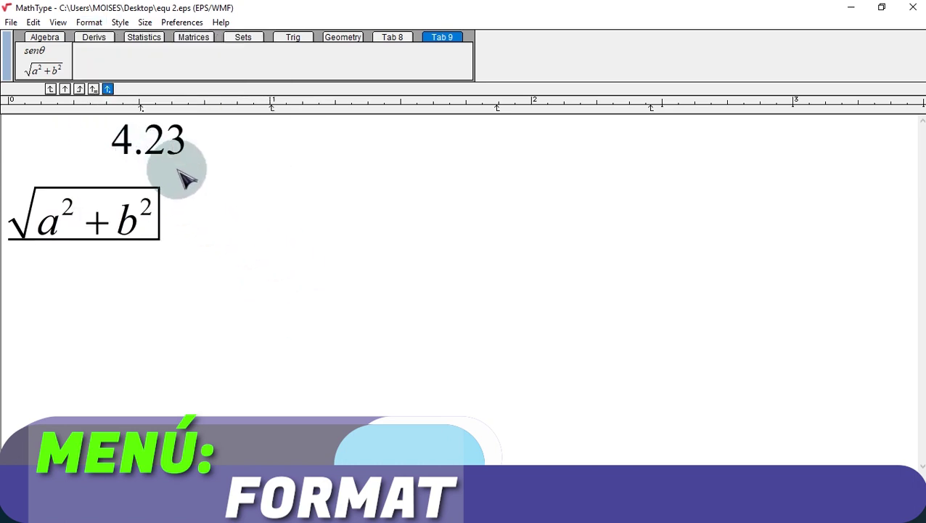
drag(186, 244, 10, 104)
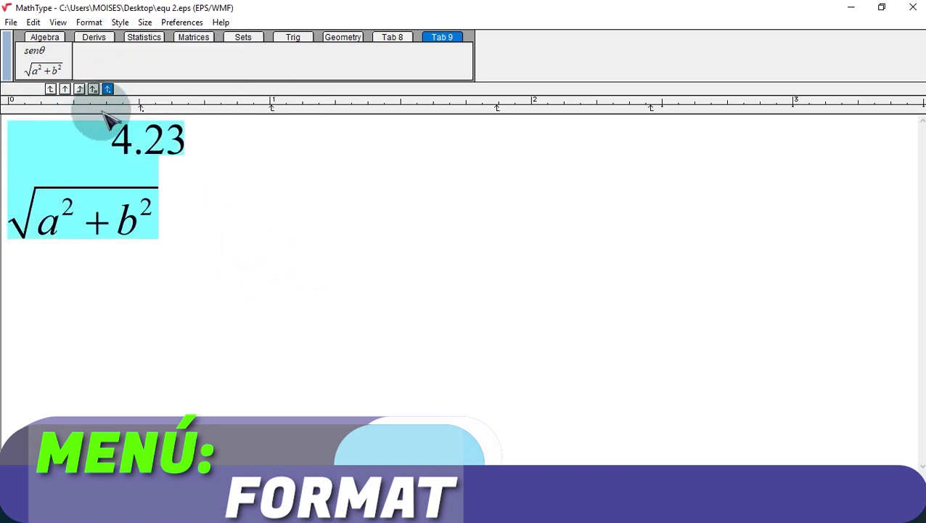
click(84, 24)
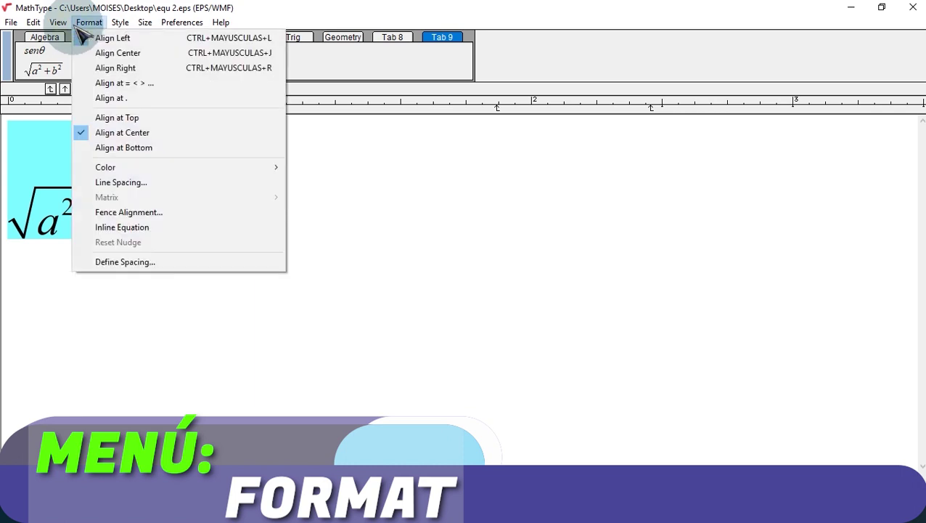
click(143, 71)
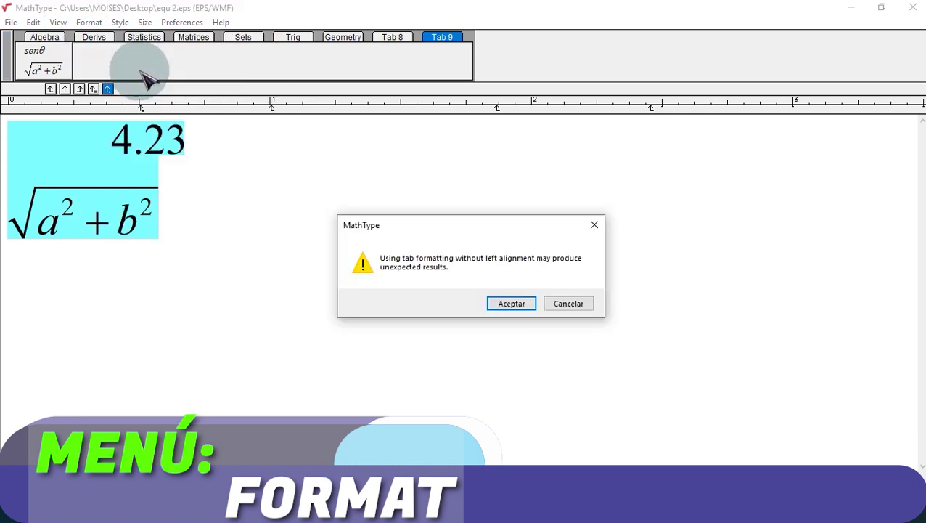
click(519, 308)
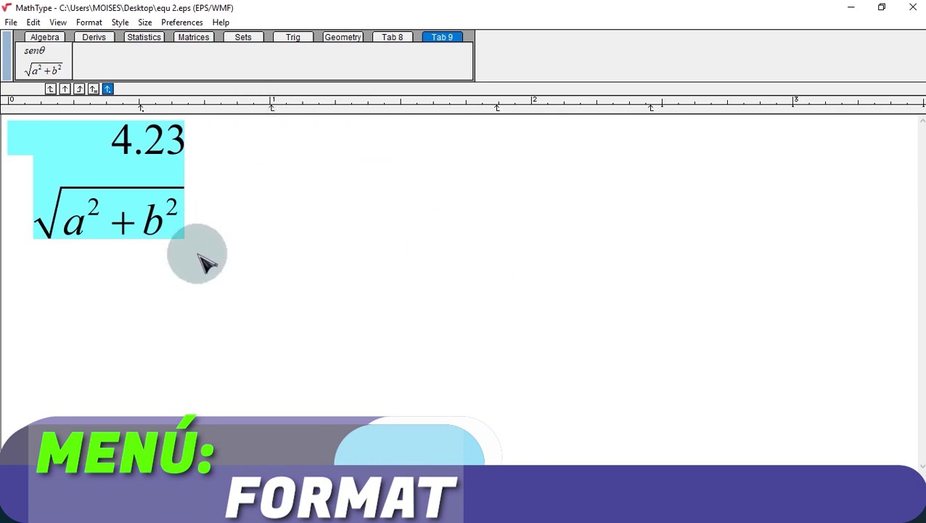
Color both selected equation lines red.
click(90, 24)
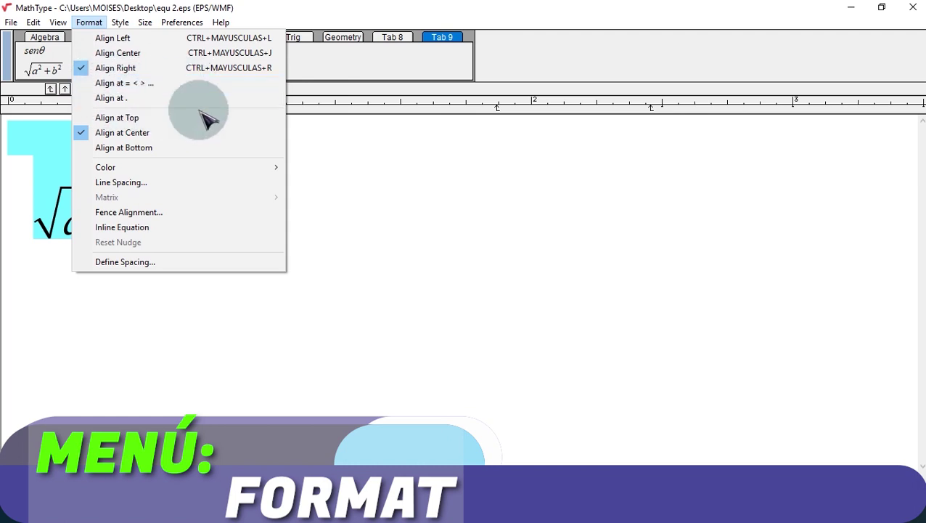
mouse_move(175, 170)
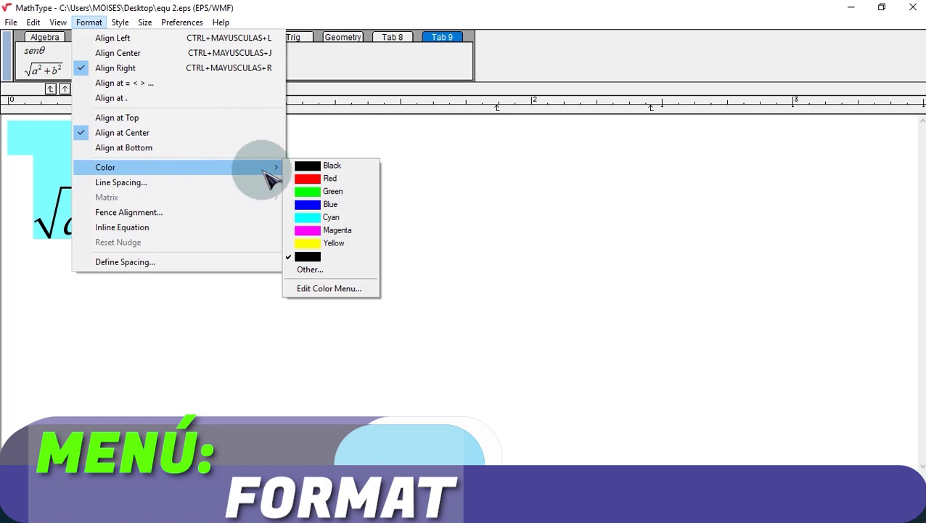
click(302, 179)
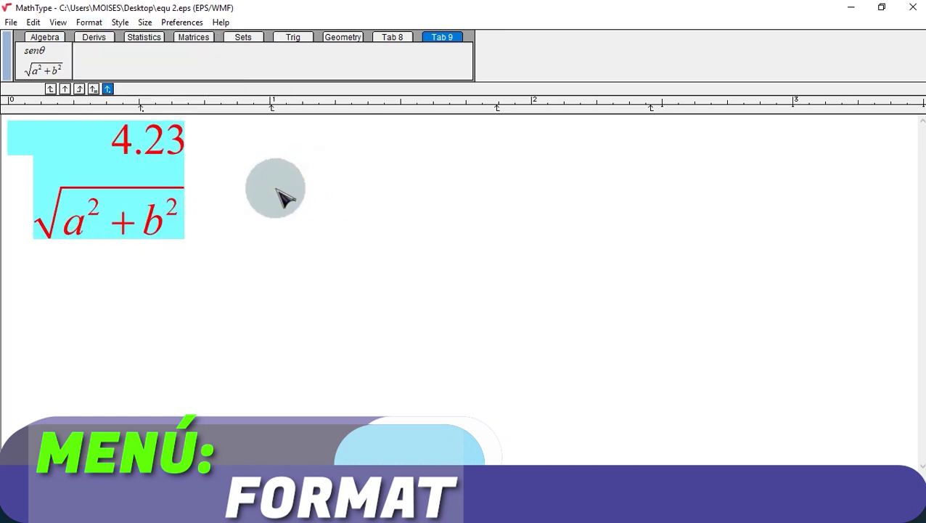
Apply a 300% line spacing to the selected equation lines, and restore the factory line spacing.
click(89, 23)
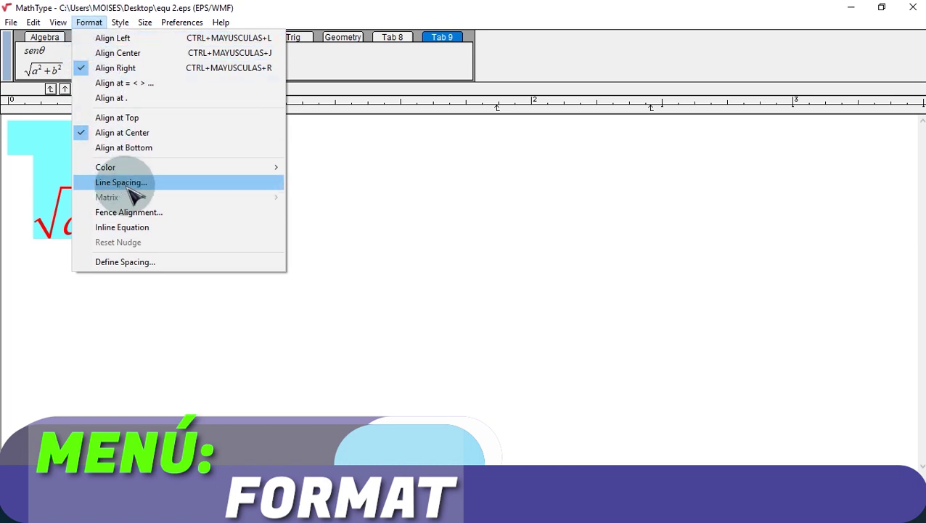
click(161, 188)
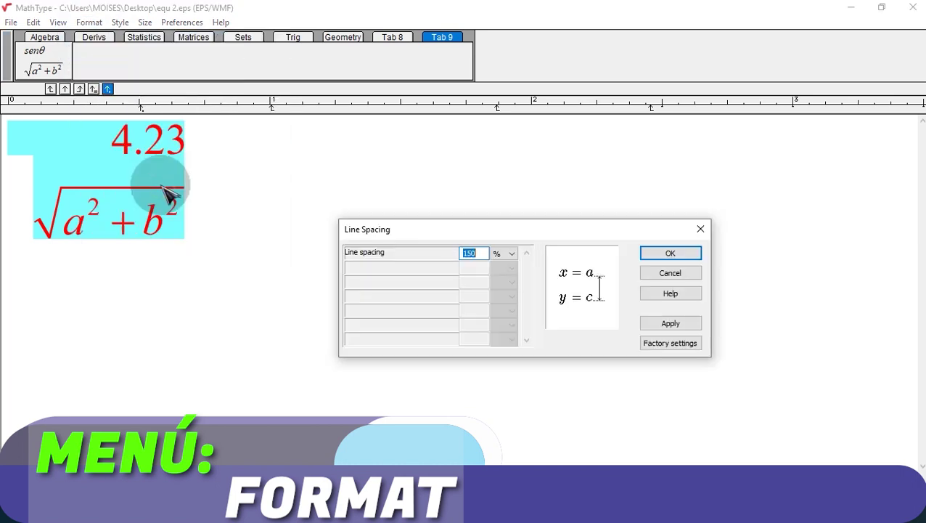
drag(463, 229, 333, 169)
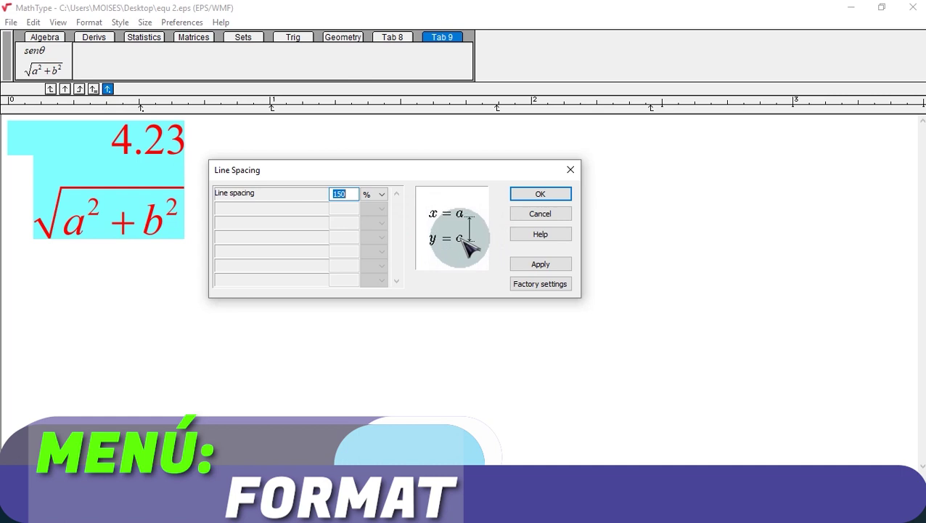
drag(454, 171, 474, 143)
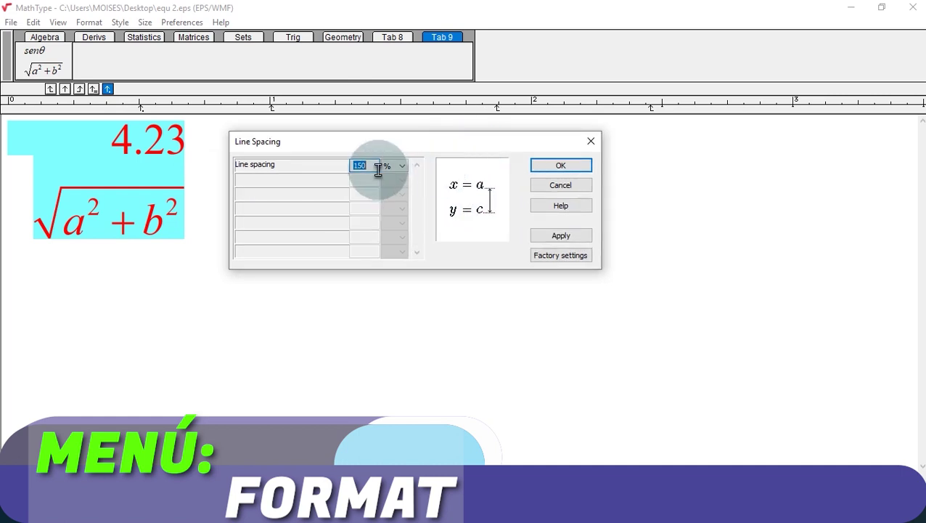
text(30)
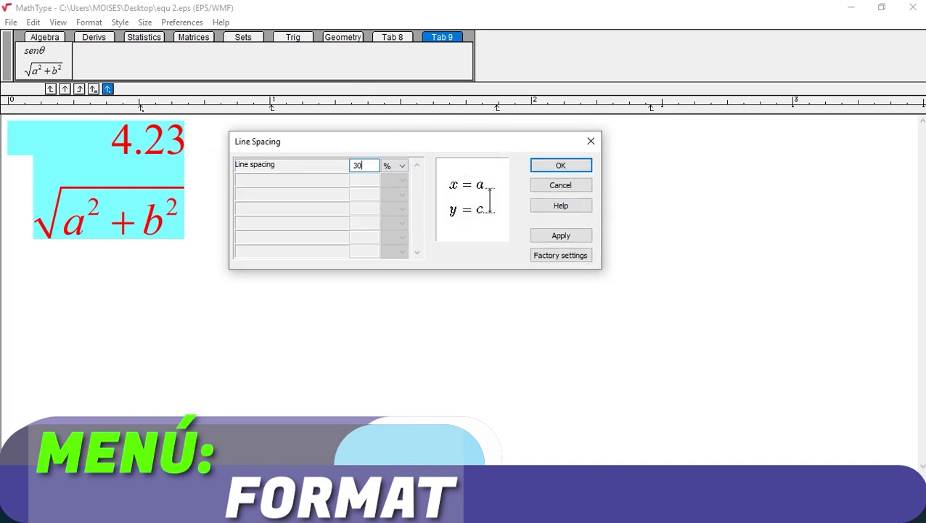
text(0)
click(562, 235)
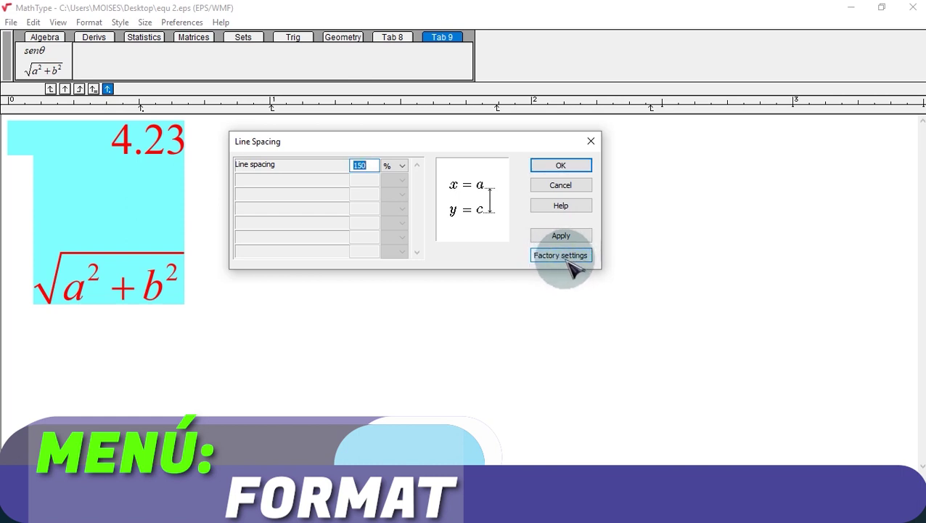
click(574, 237)
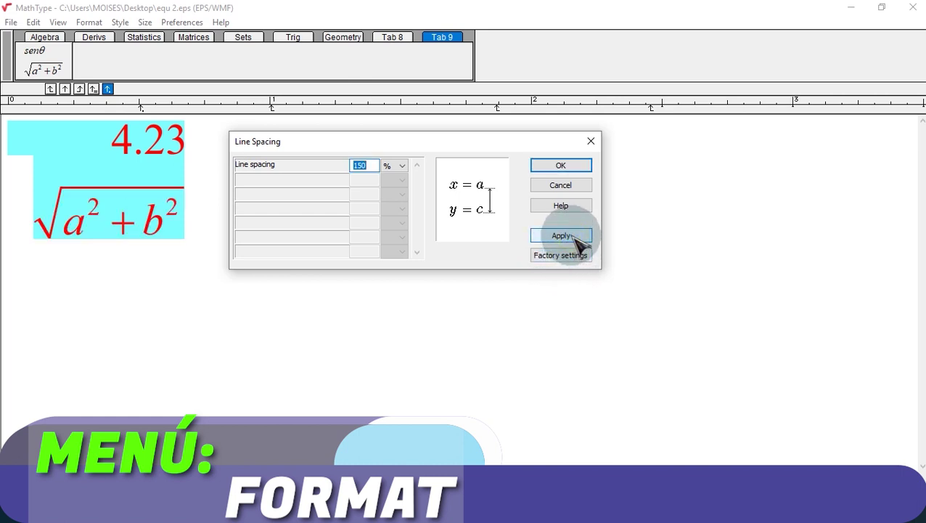
click(565, 167)
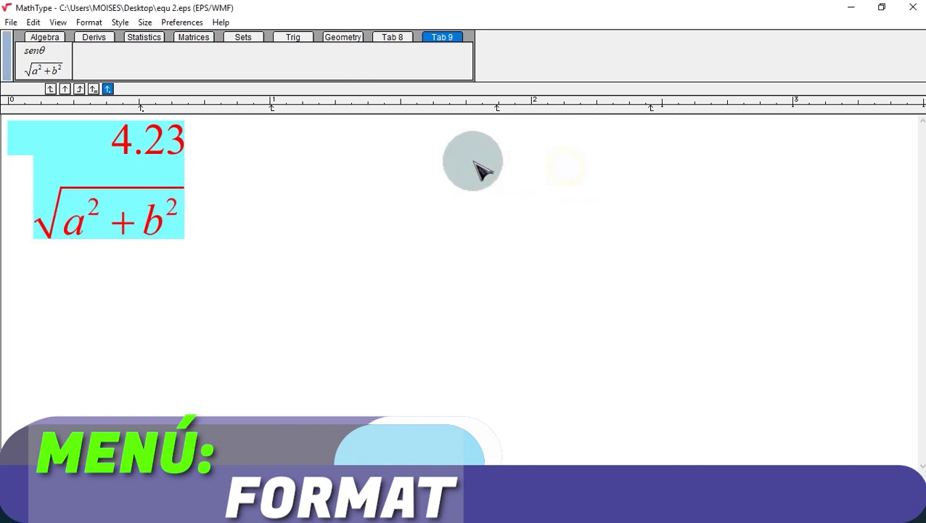
Examine the previews for line, matrix, superscript, subscript and limit spacing in the Define Spacing dialog.
click(89, 22)
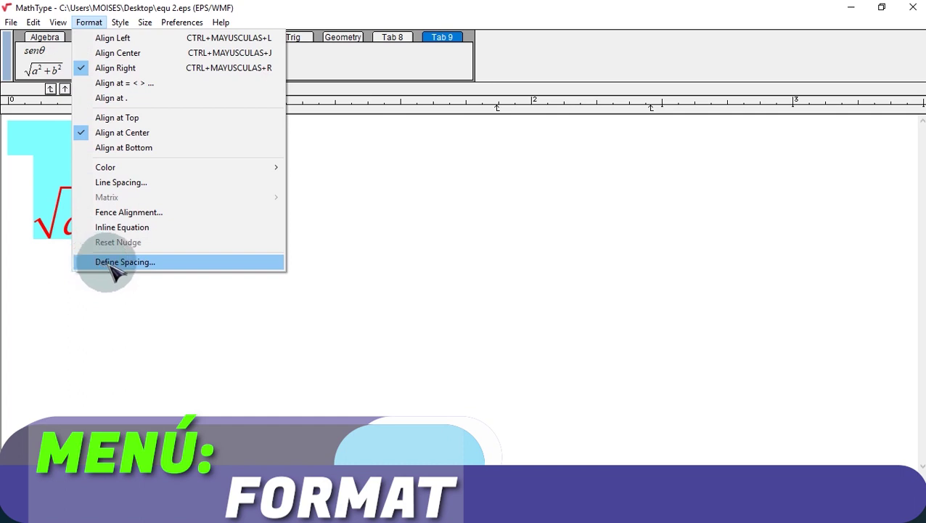
click(137, 263)
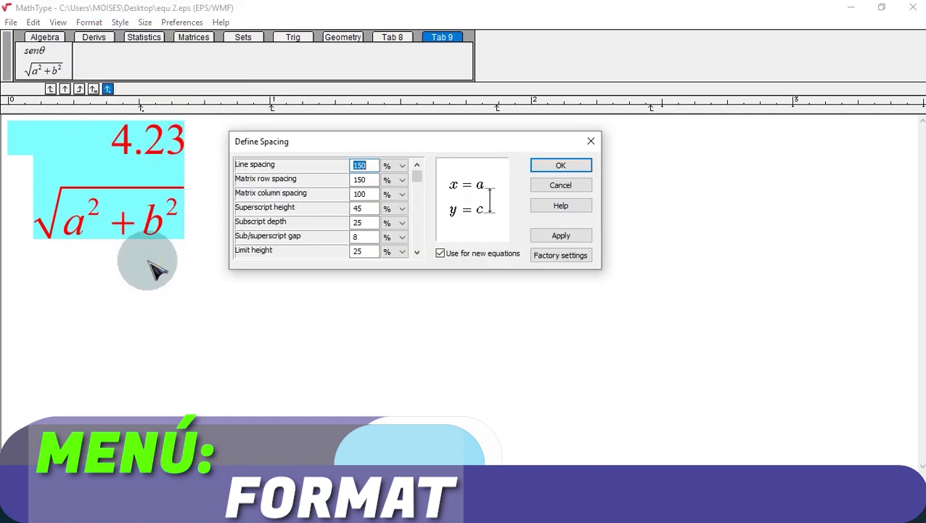
click(366, 179)
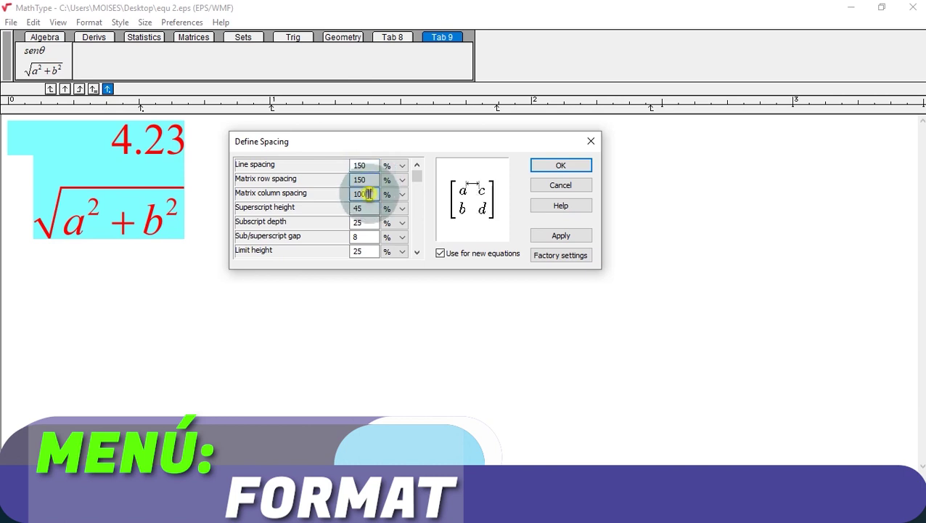
click(363, 208)
click(363, 222)
click(363, 237)
click(363, 250)
click(366, 165)
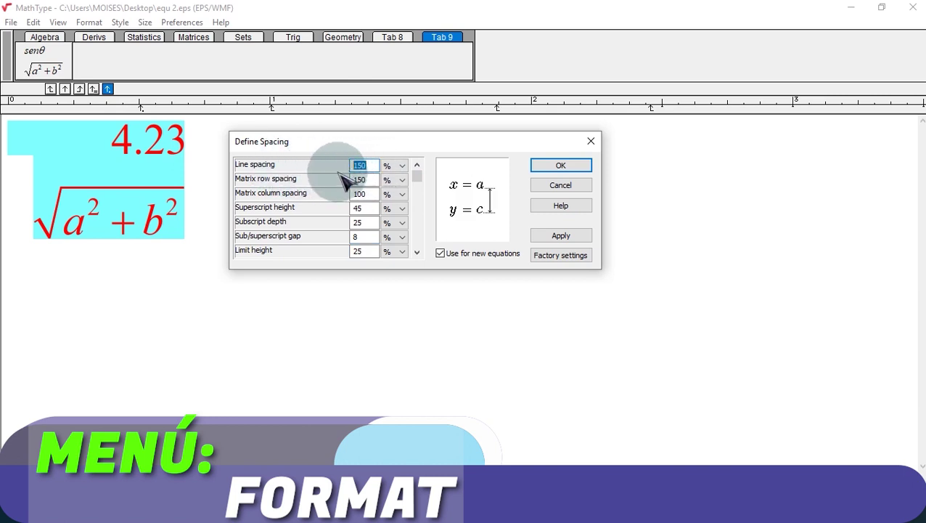
click(368, 179)
drag(370, 178, 354, 178)
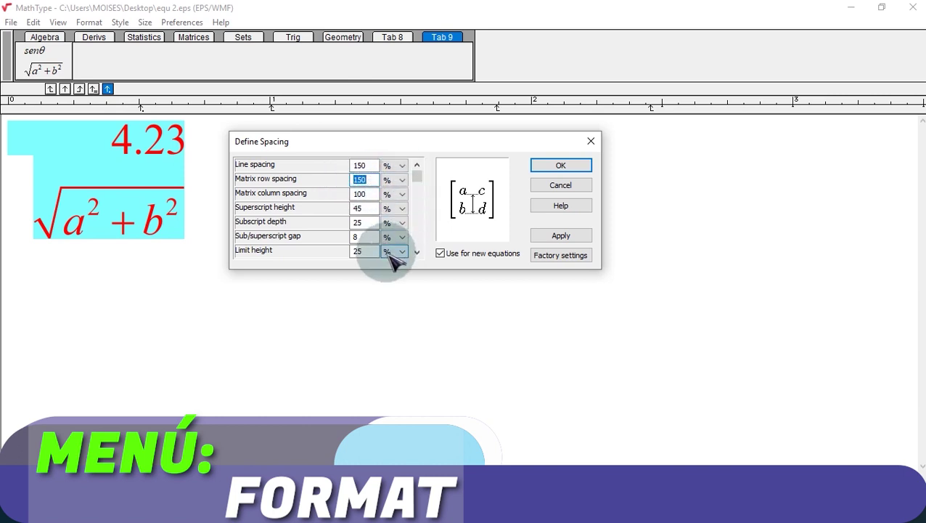
Review the measurement units offered for line spacing, and accept the factory spacing settings.
click(398, 168)
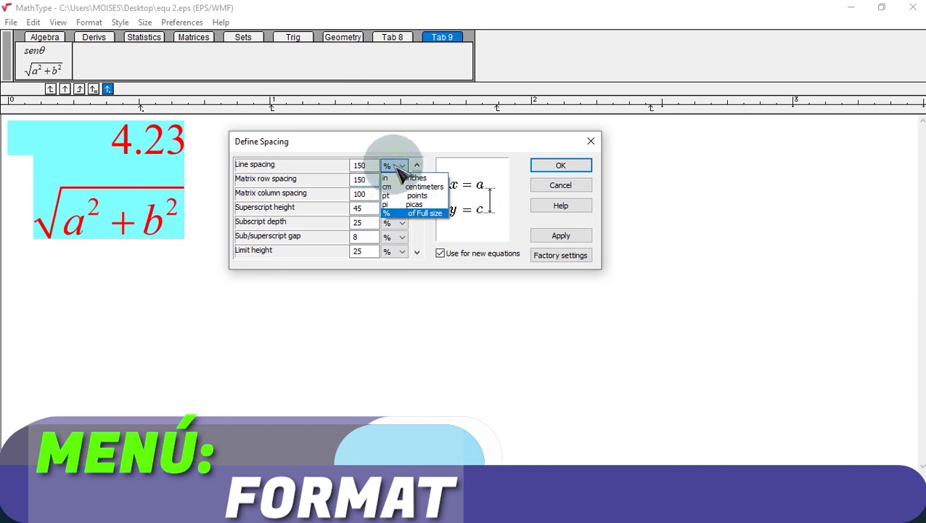
click(401, 167)
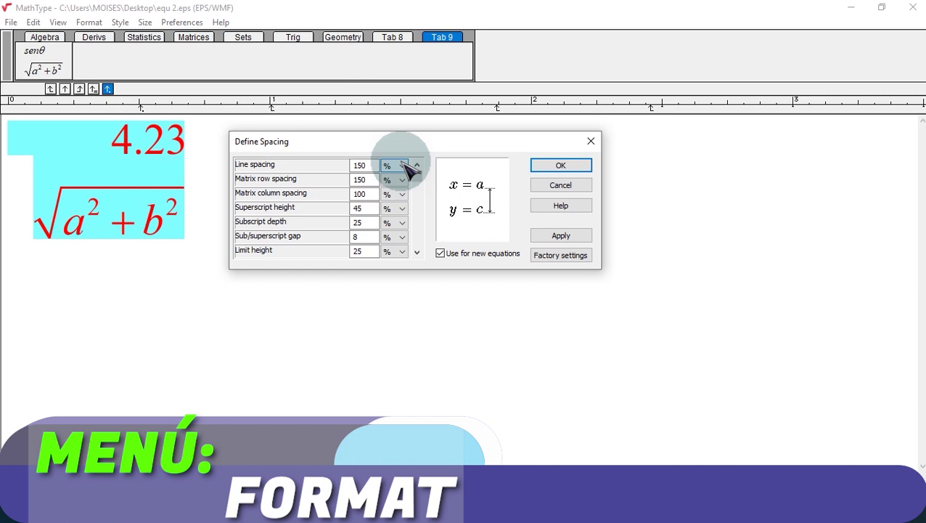
click(406, 164)
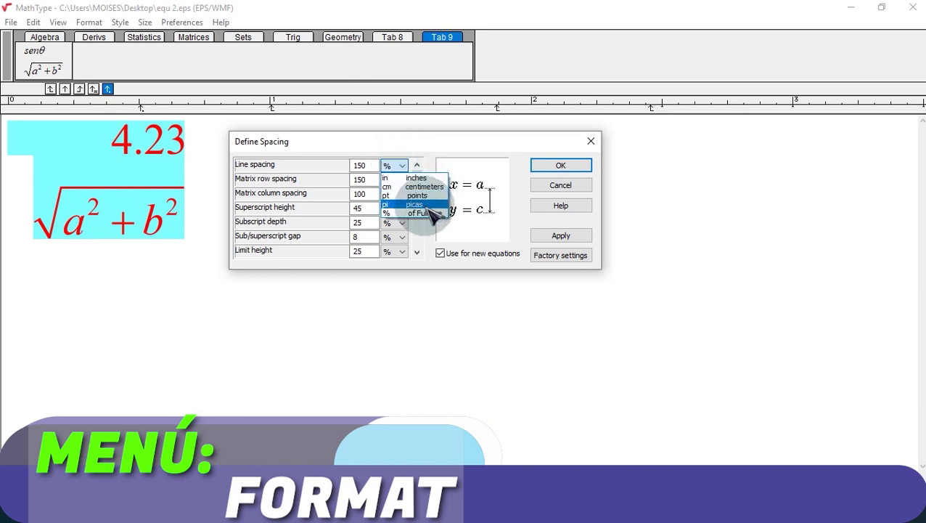
click(433, 269)
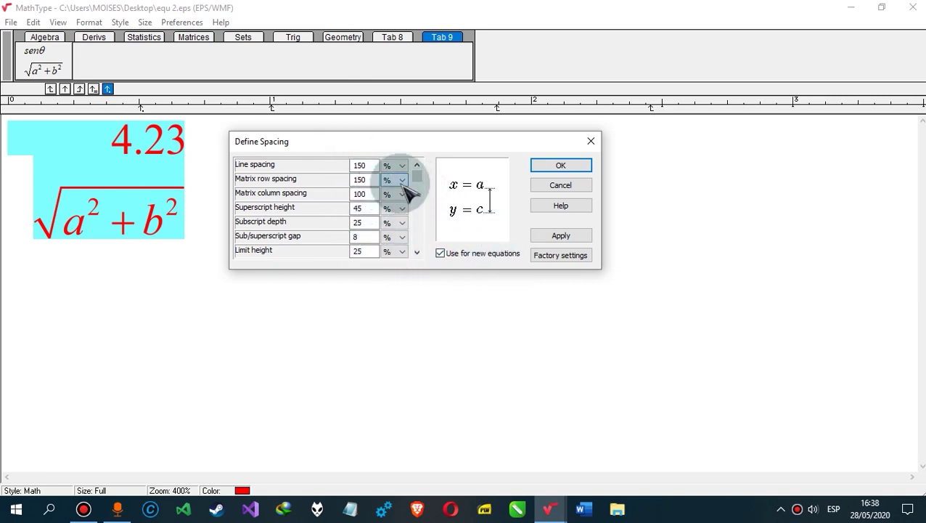
click(559, 257)
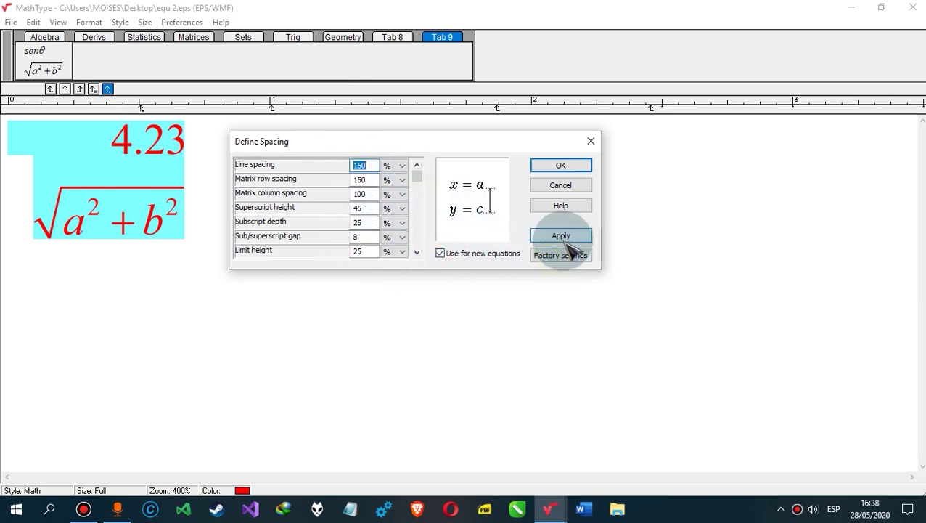
click(572, 168)
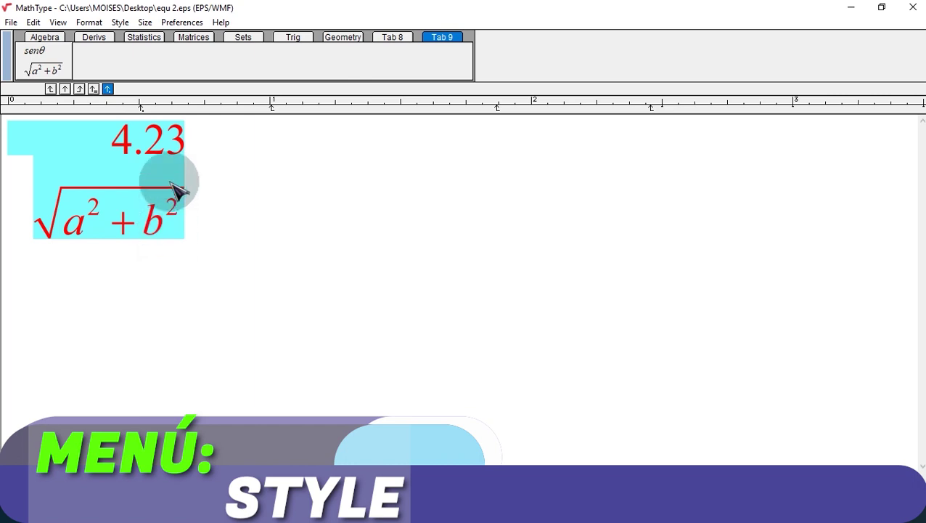
Apply the factory settings in the Define Styles dialog.
click(121, 23)
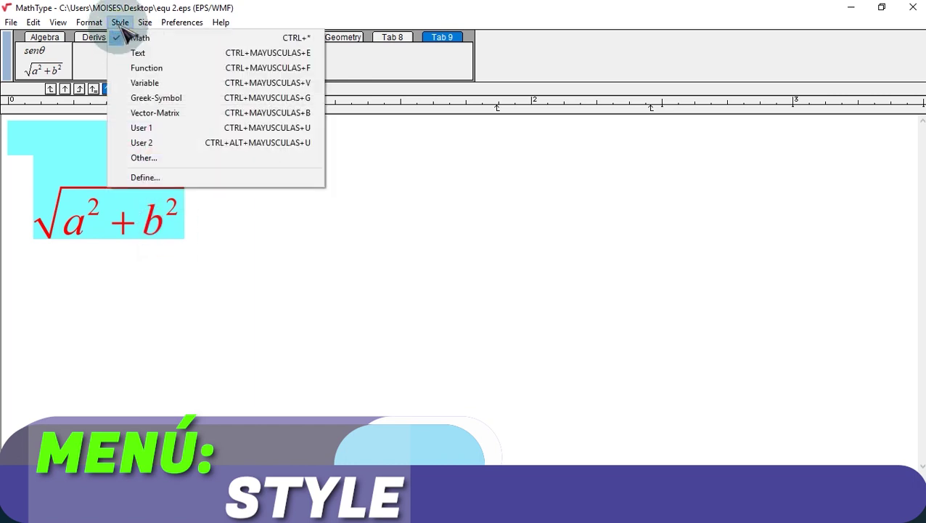
click(147, 179)
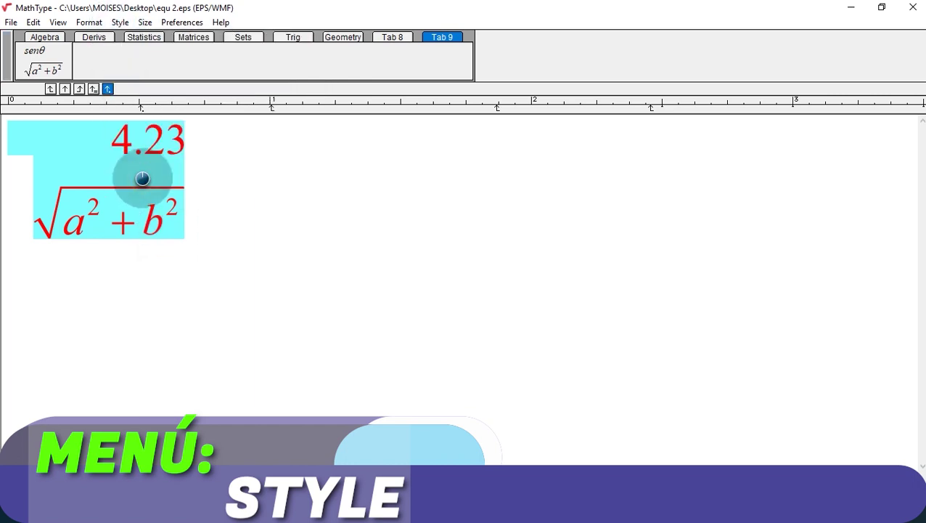
drag(461, 227, 347, 181)
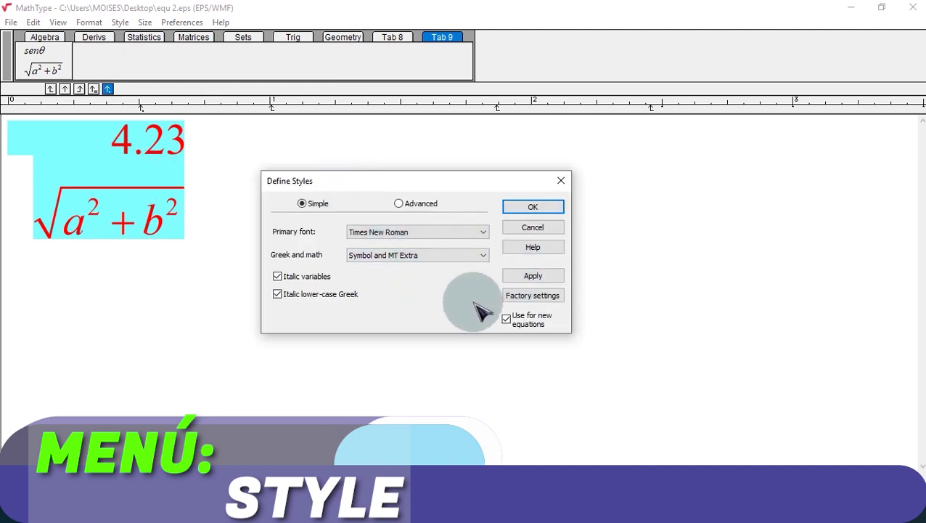
click(535, 297)
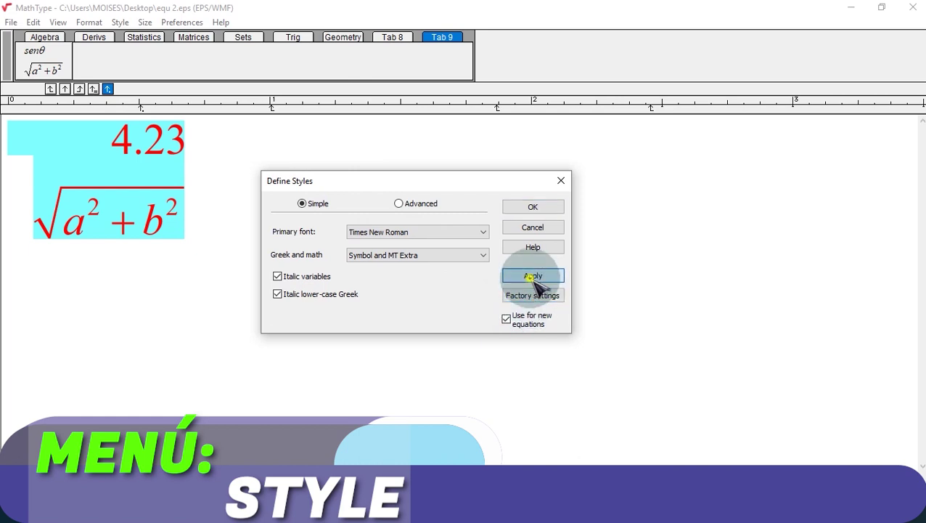
click(540, 280)
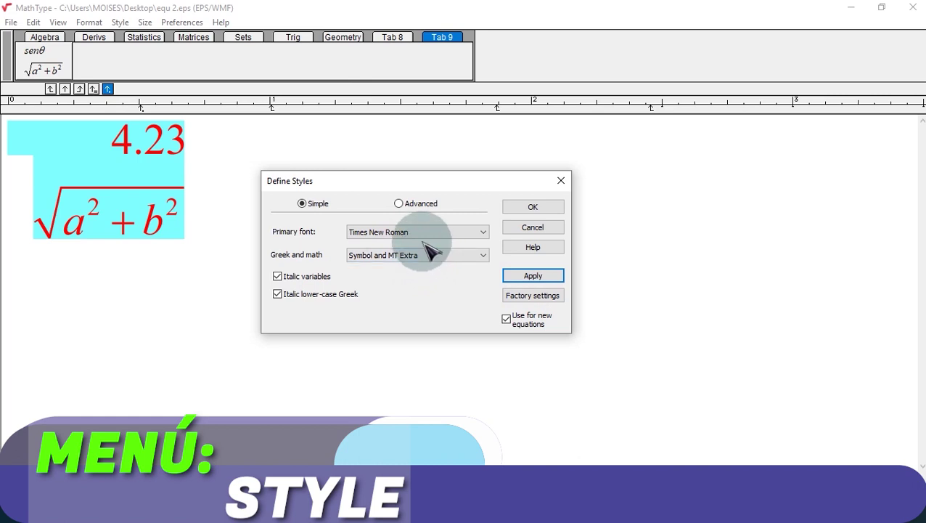
Try CMU Sans Serif as the primary font with Euclid Symbol and Euclid Extra for Greek and math, and discard the style changes.
click(427, 232)
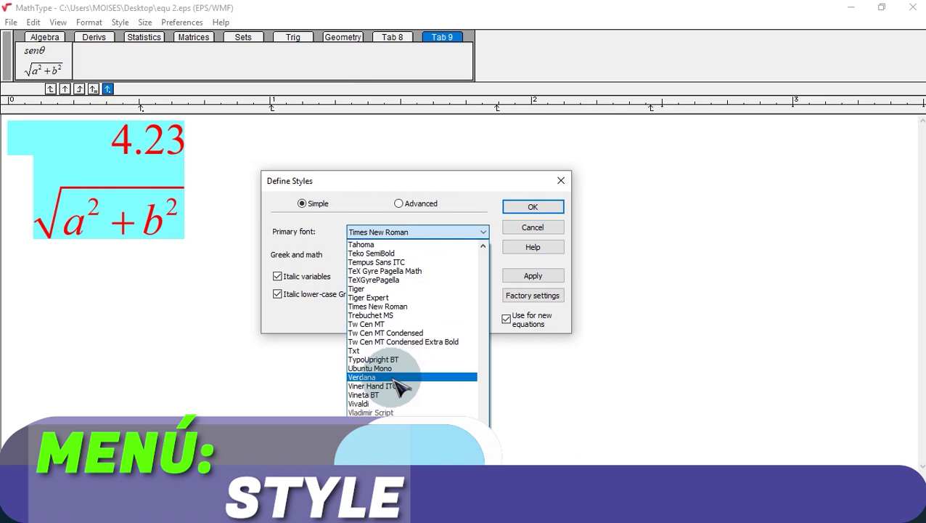
key(c)
key(m)
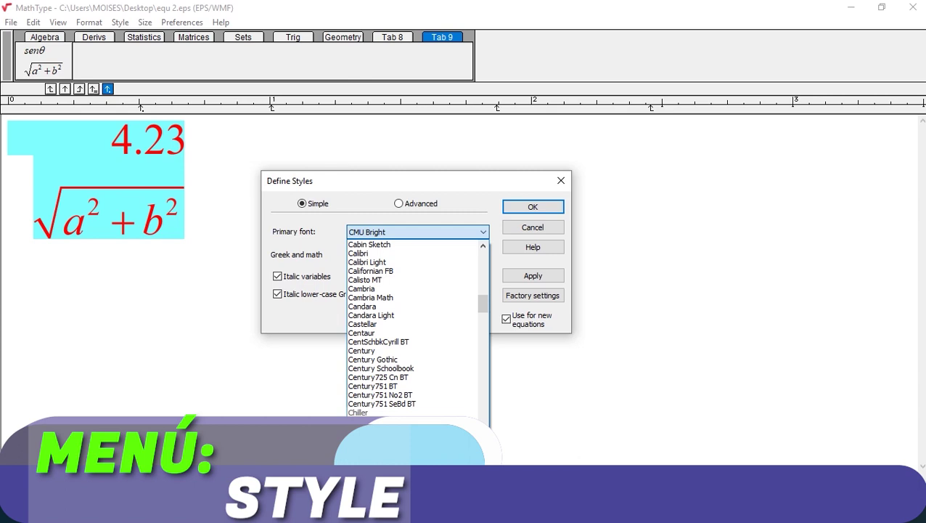
click(465, 382)
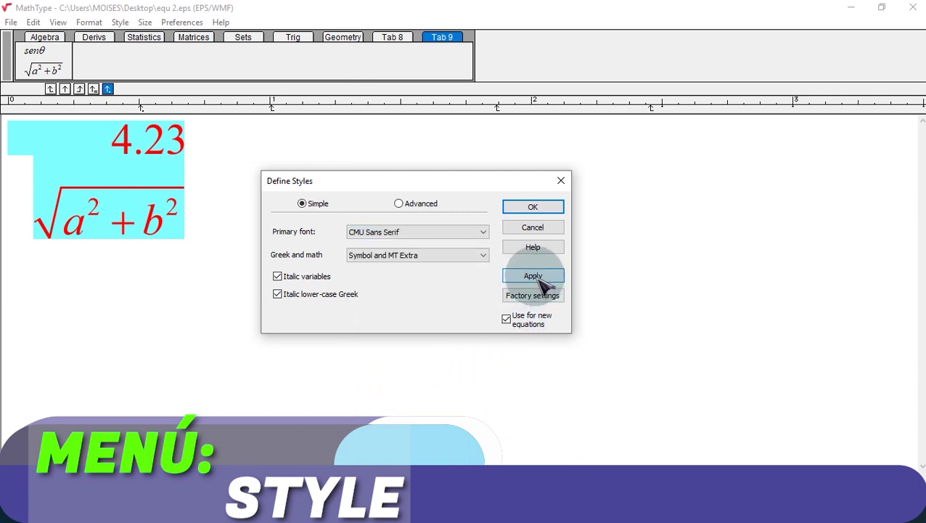
click(438, 260)
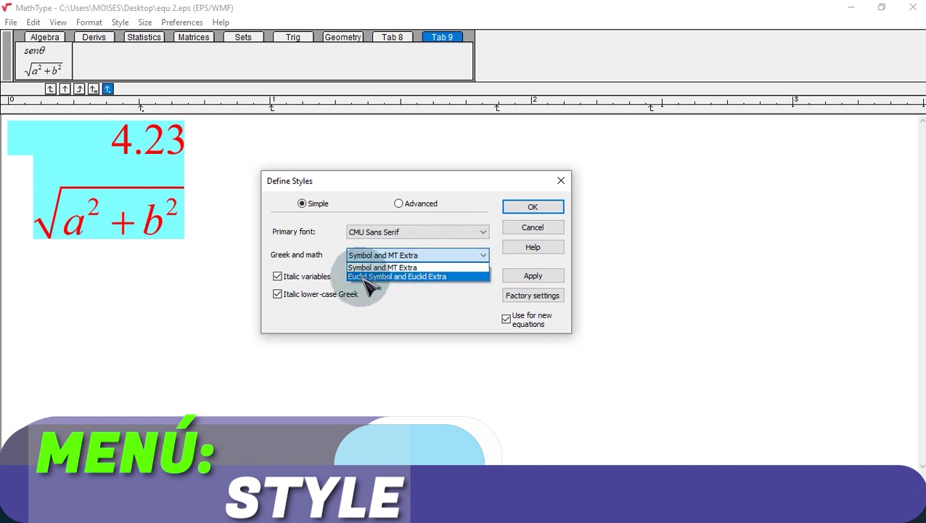
click(389, 277)
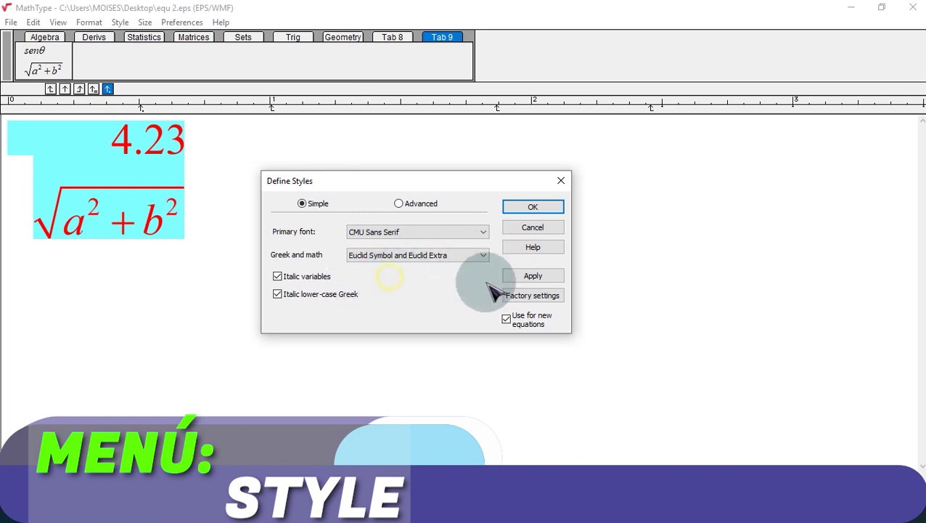
click(529, 280)
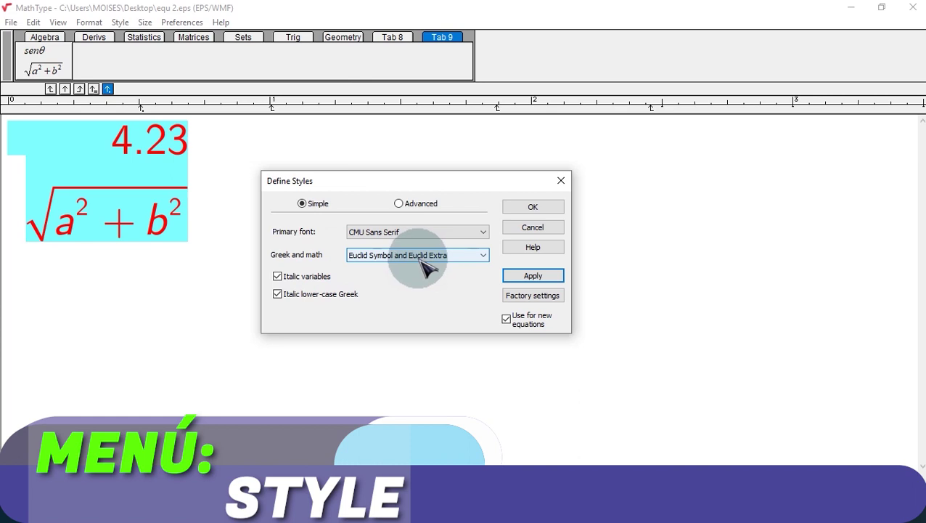
click(562, 181)
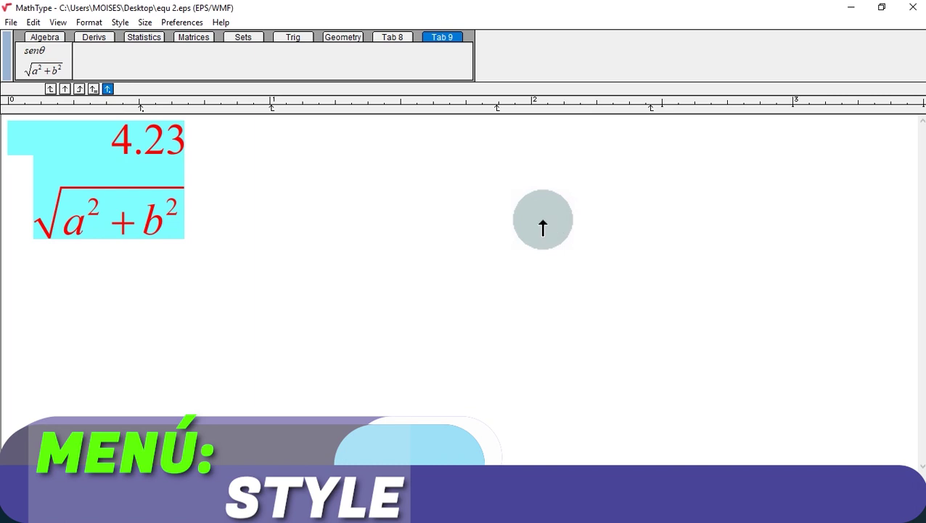
Delete the selected equations and insert a handwritten θ through the Math Input Panel.
key(Delete)
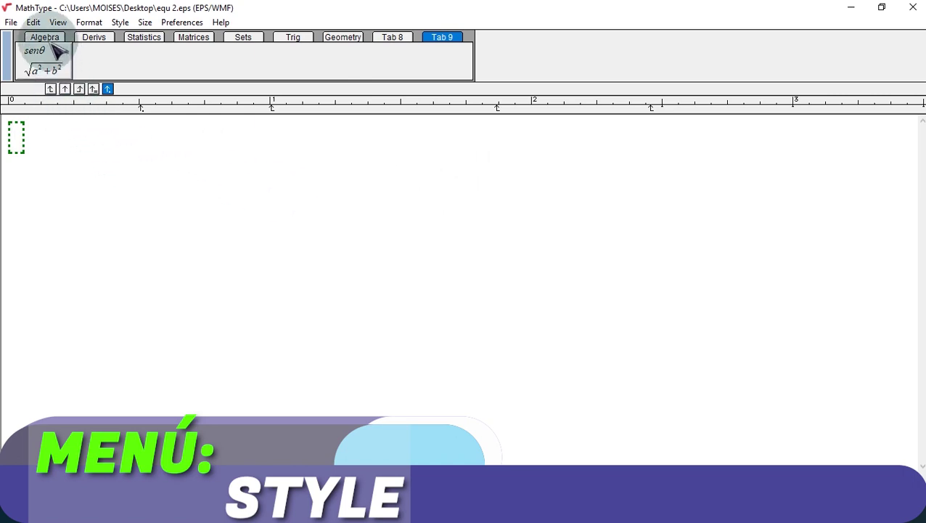
click(34, 22)
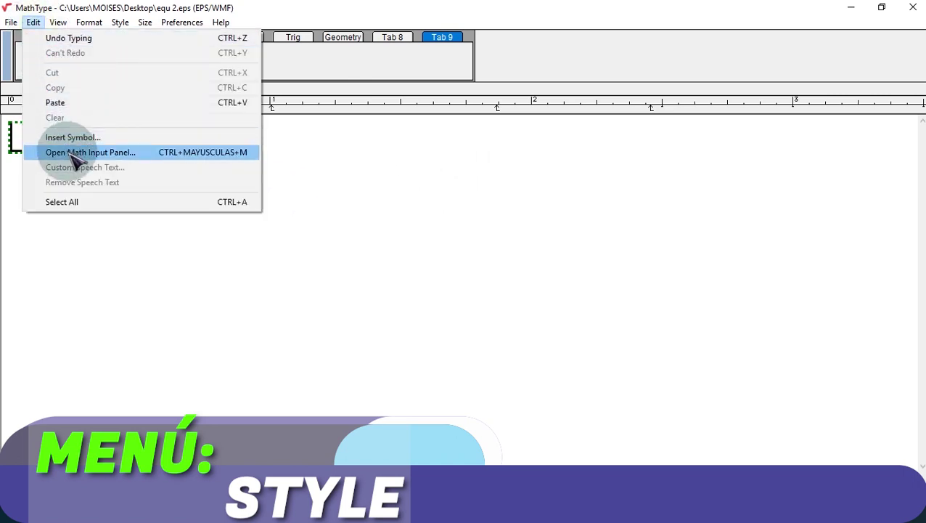
click(109, 158)
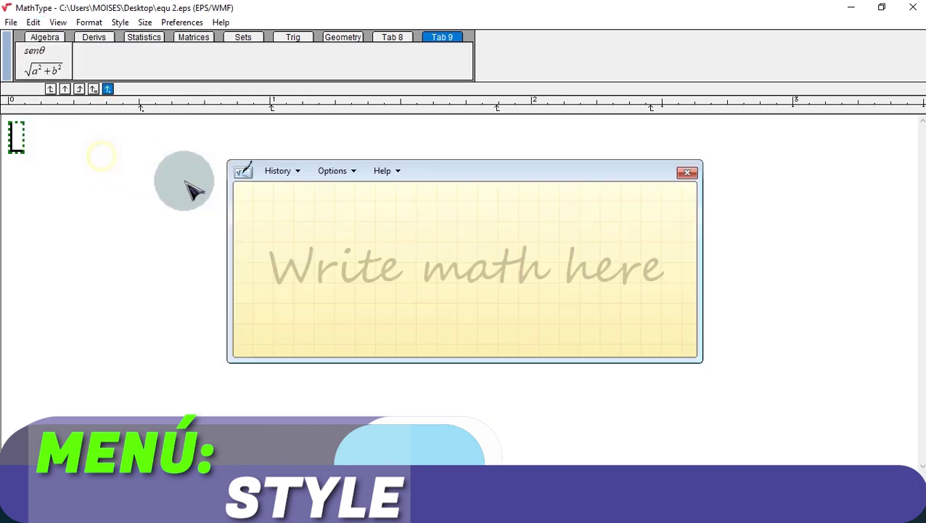
mouse_move(394, 217)
mouse_down()
mouse_move(424, 258)
mouse_move(396, 217)
mouse_move(428, 244)
mouse_up()
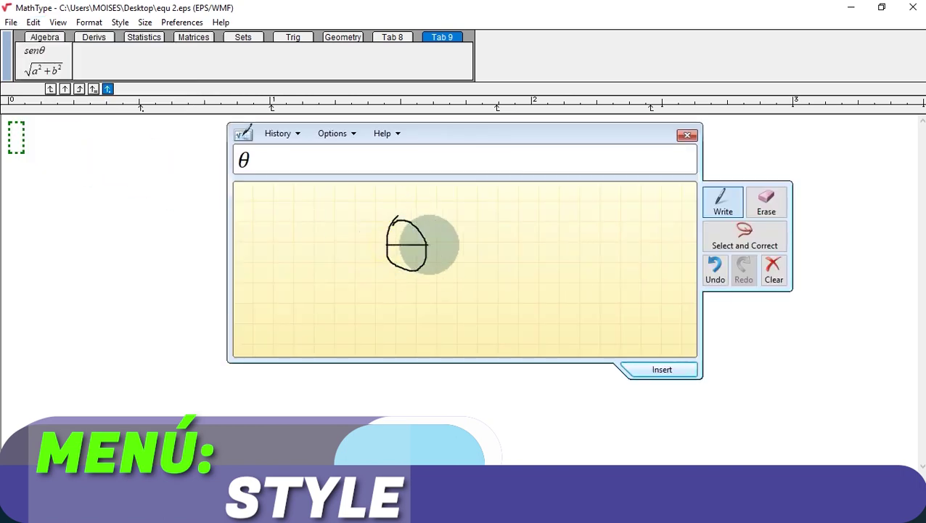
click(659, 372)
click(686, 175)
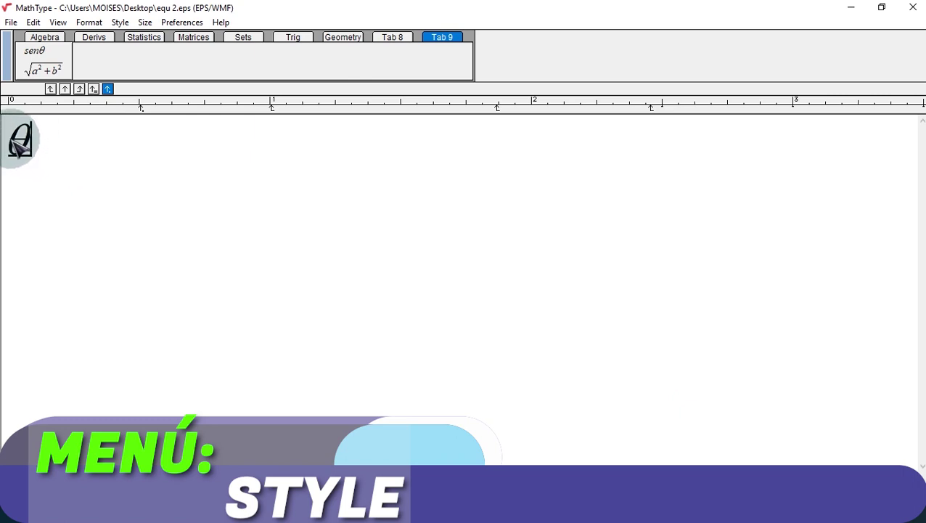
Apply Symbol and MT Extra as the Greek and math font for the selected θ in Define Styles.
drag(19, 145, 54, 169)
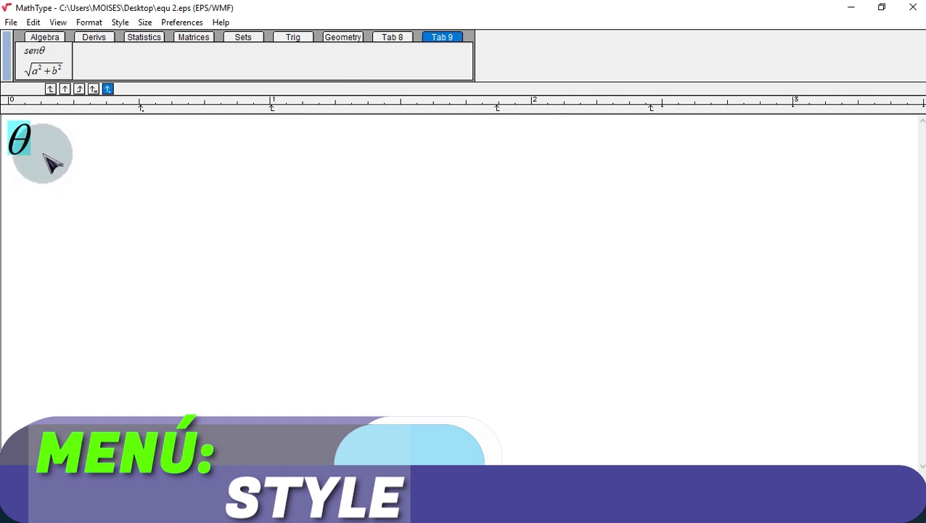
click(120, 23)
click(149, 178)
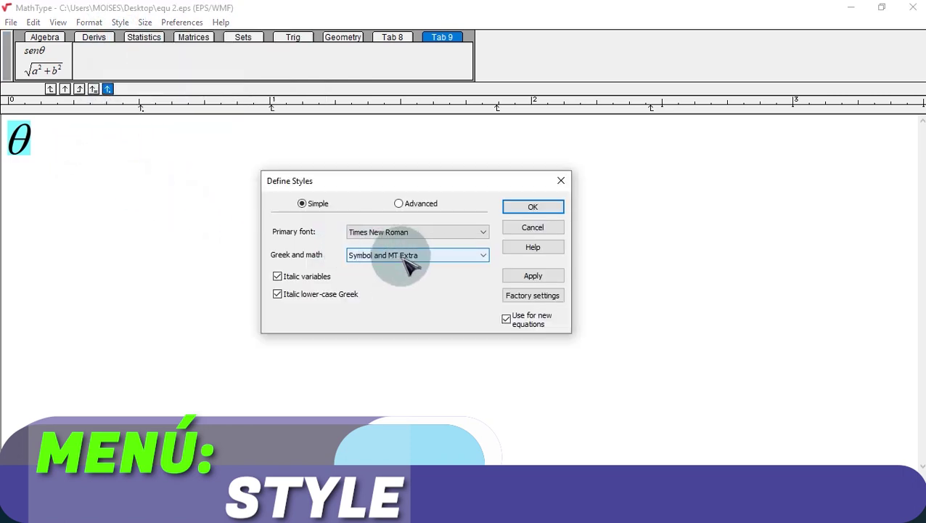
click(405, 259)
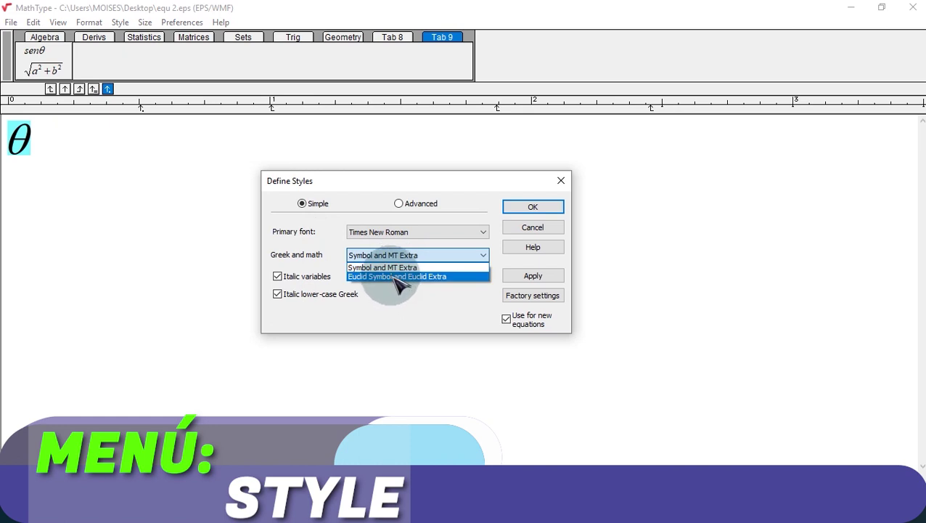
click(390, 268)
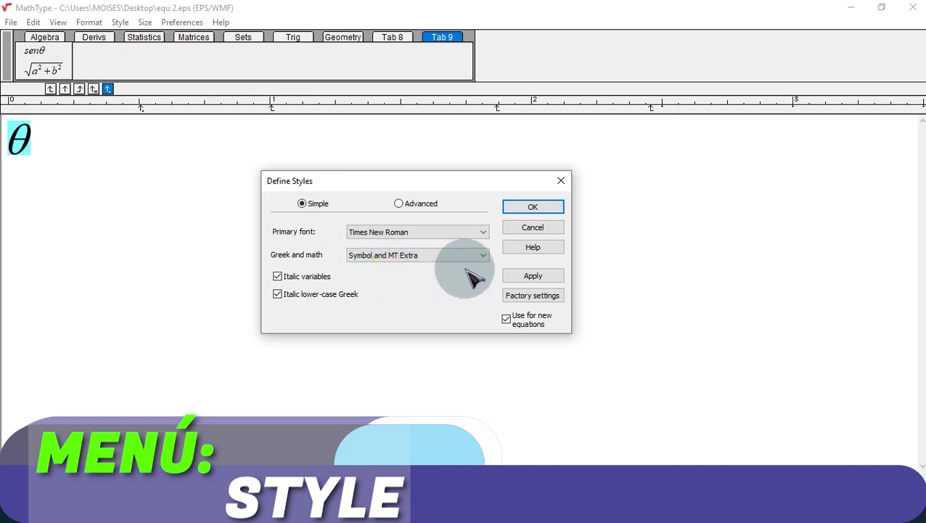
click(529, 276)
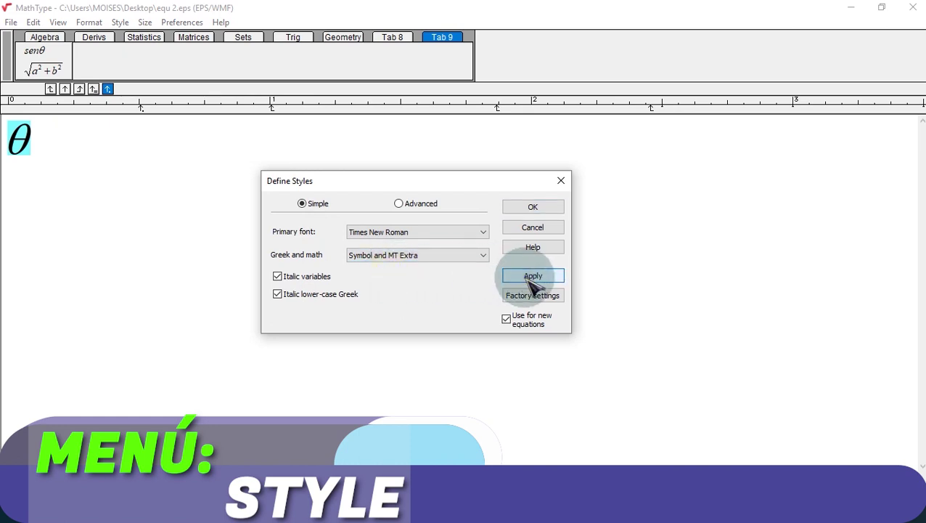
Try Euclid Symbol and Euclid Extra as the Greek and math font, and reapply Symbol and MT Extra.
click(385, 256)
click(382, 274)
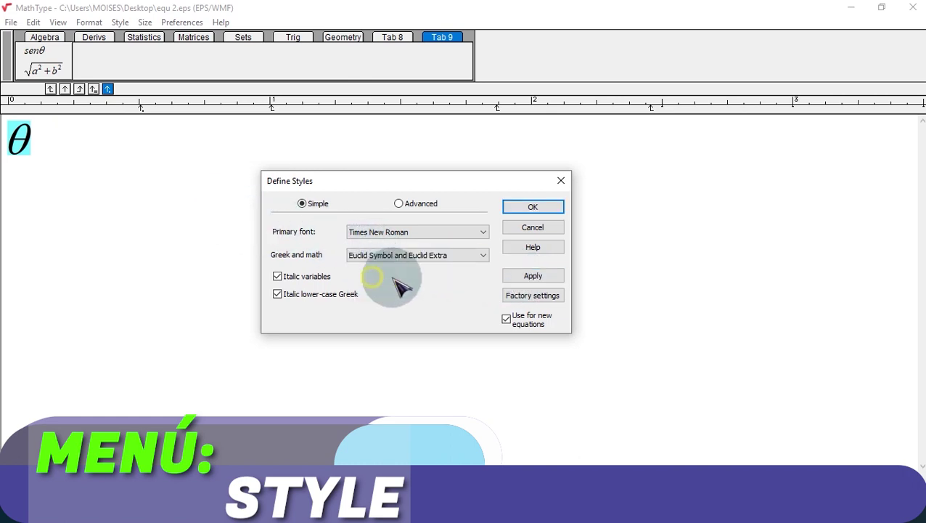
click(527, 279)
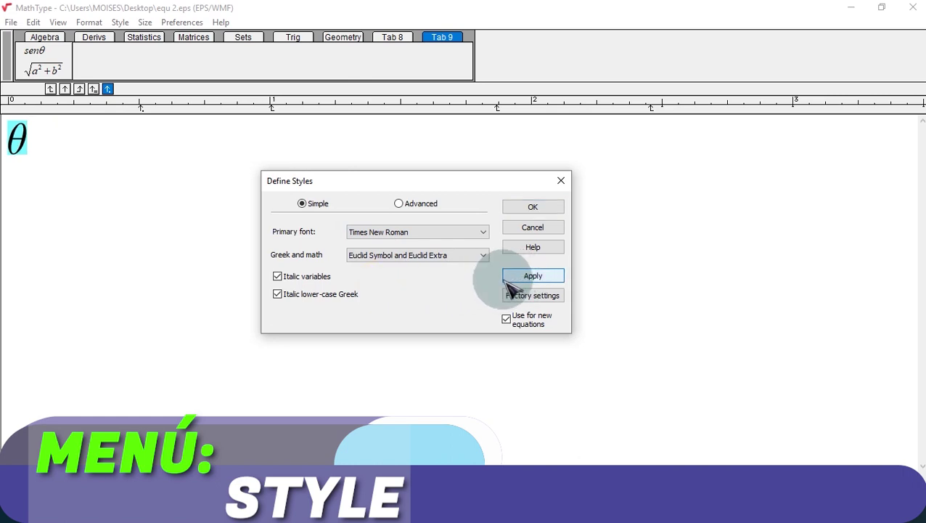
click(427, 267)
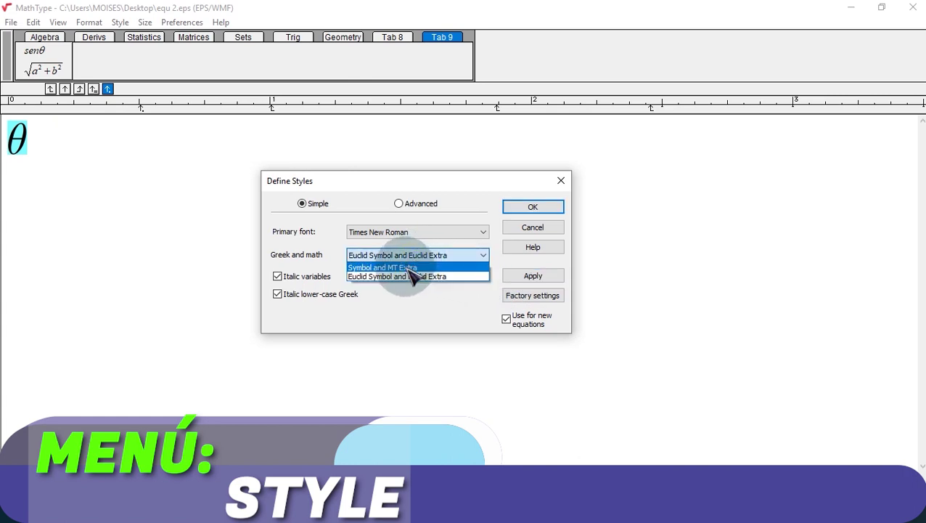
click(407, 269)
click(533, 279)
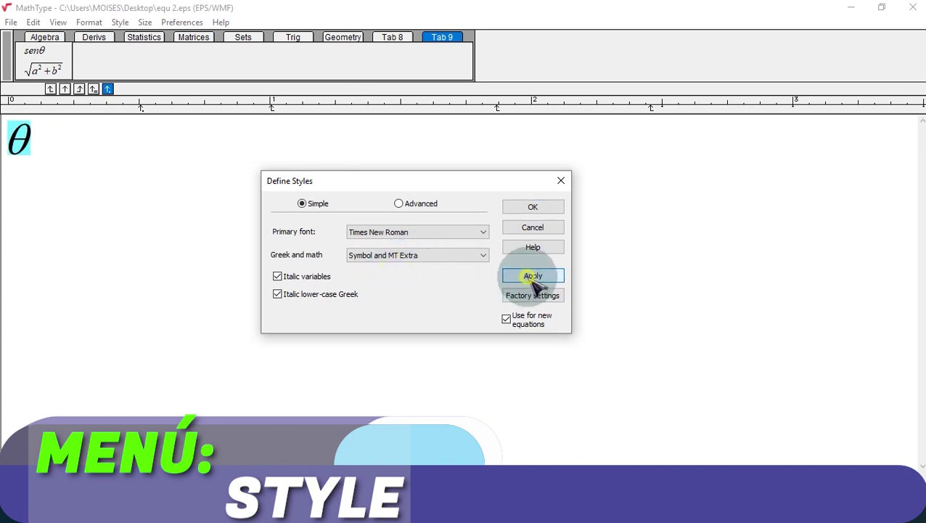
Apply the styles with italic lower-case Greek disabled, and restore the italic setting.
click(349, 294)
click(354, 296)
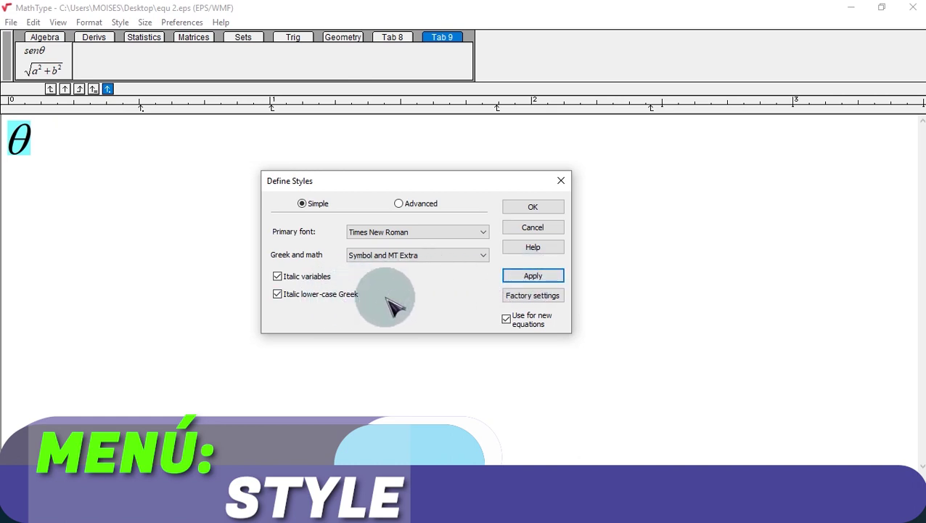
click(301, 298)
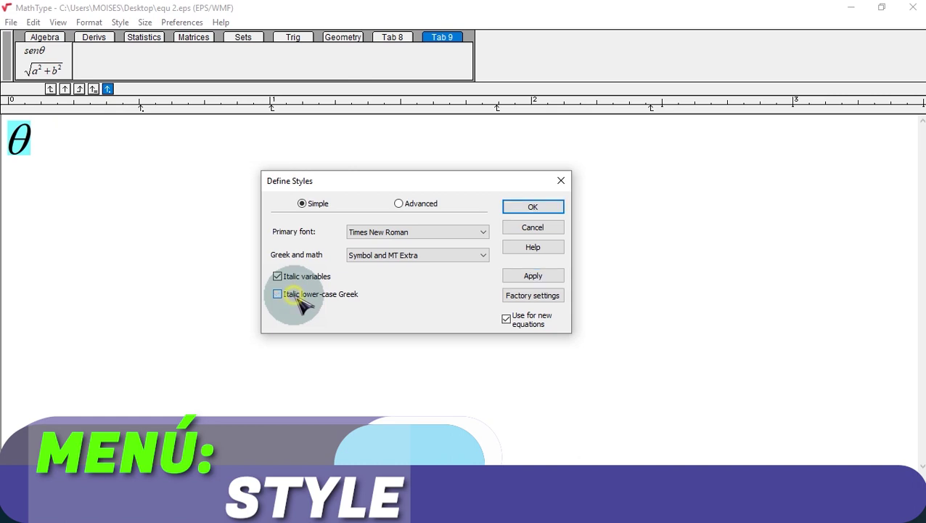
click(530, 279)
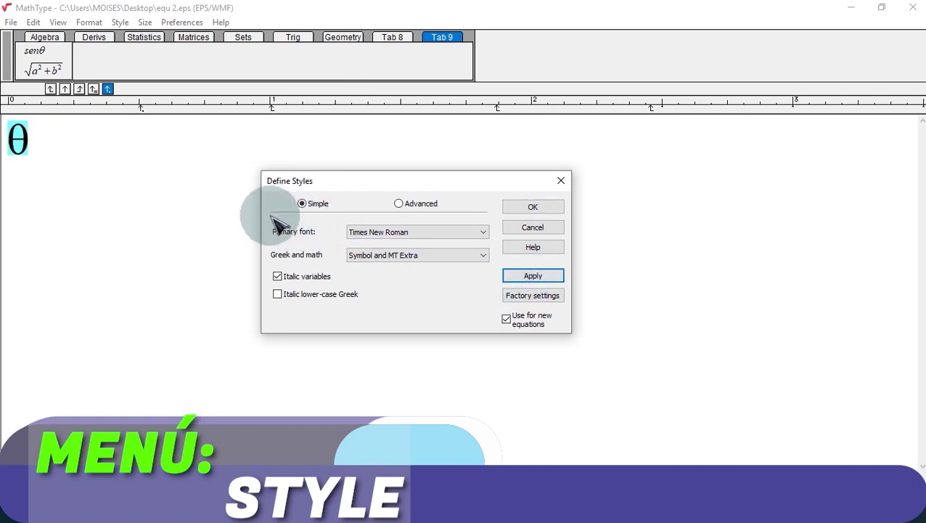
click(344, 297)
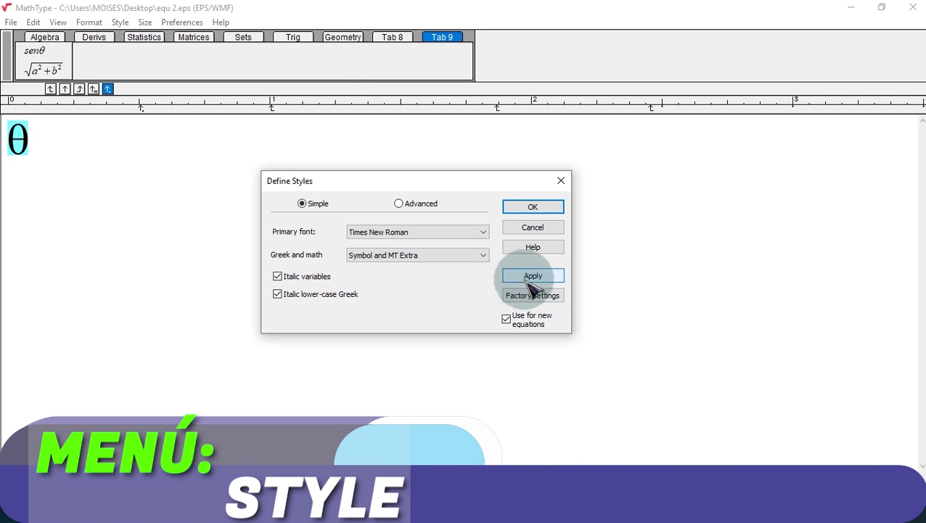
click(531, 280)
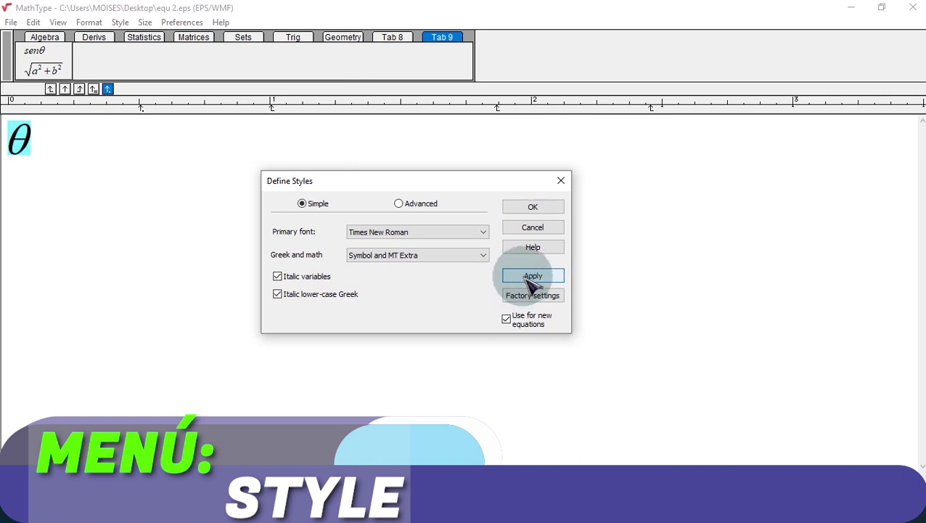
Set the primary font to CMU Sans Serif and the Greek and math font to Euclid Symbol and Euclid Extra.
click(432, 233)
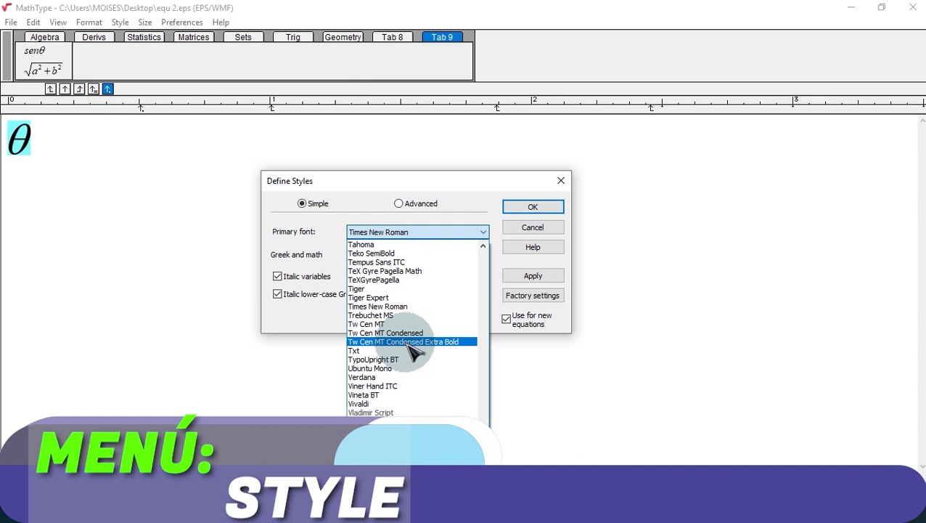
key(c)
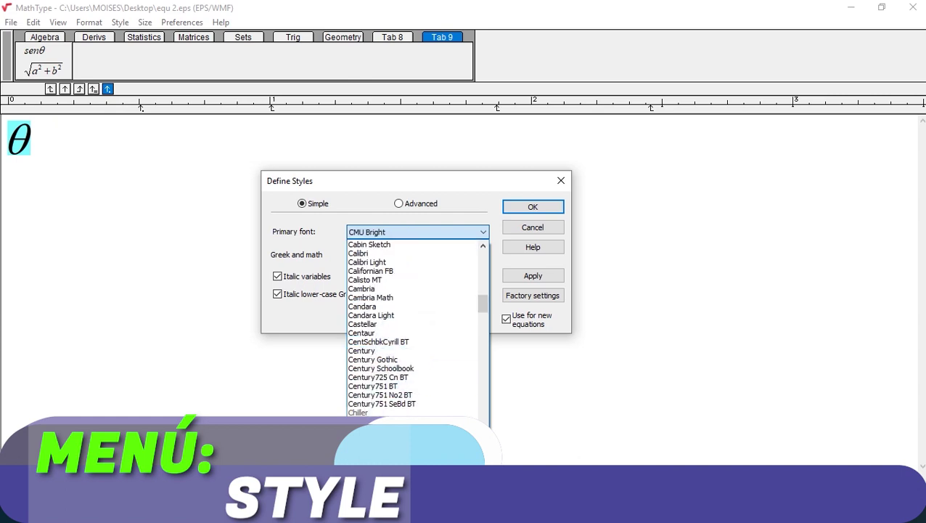
click(432, 473)
click(539, 280)
click(537, 209)
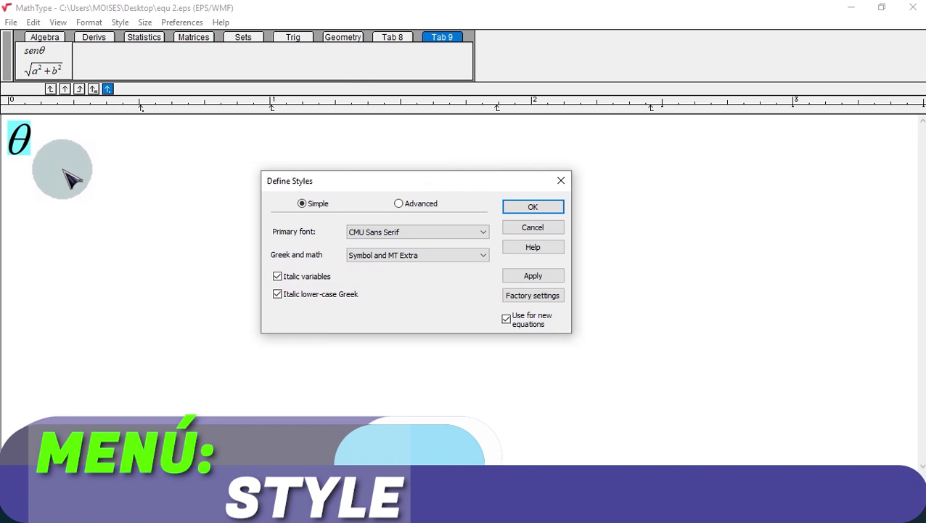
click(383, 267)
click(381, 274)
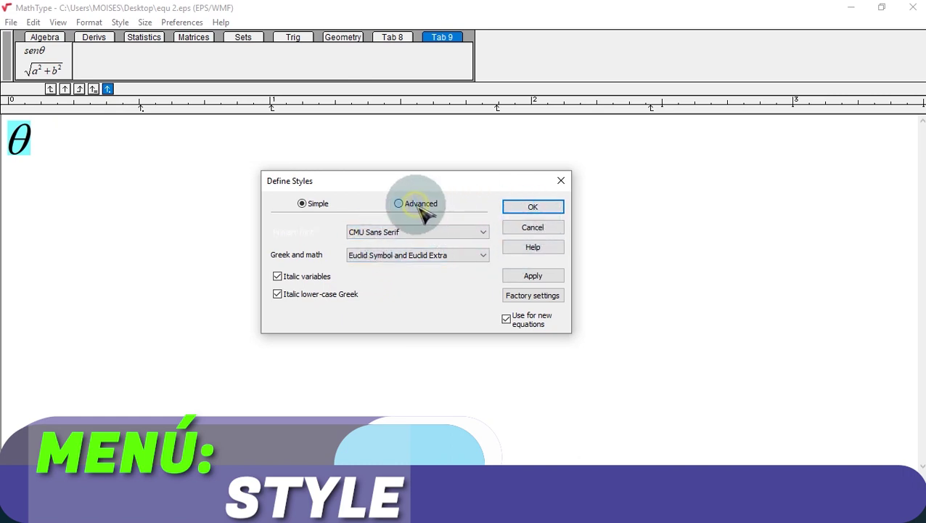
Restore the factory style settings from the advanced definitions and accept them in the simple view.
click(420, 206)
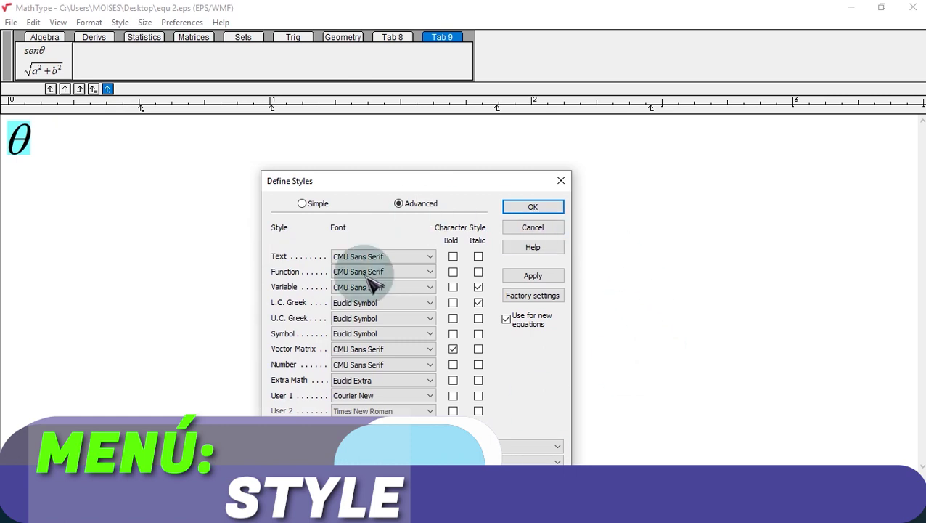
click(546, 297)
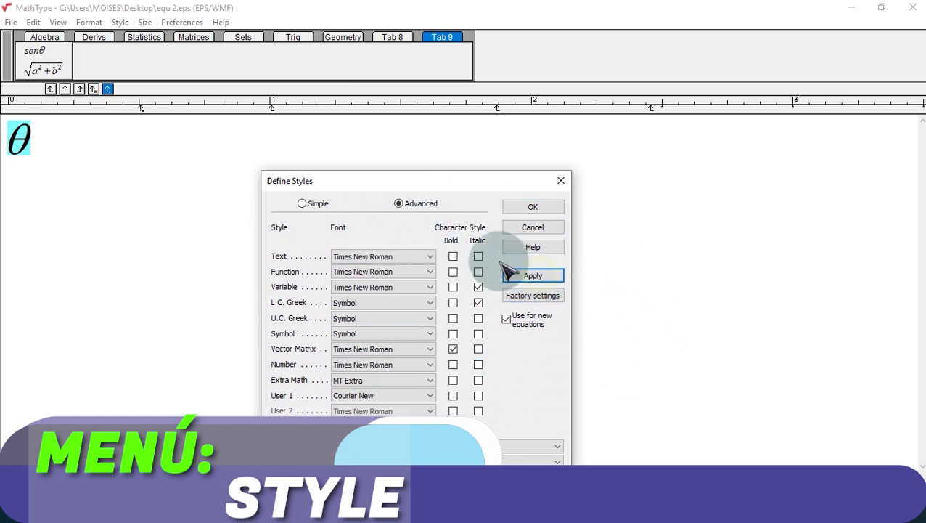
click(318, 204)
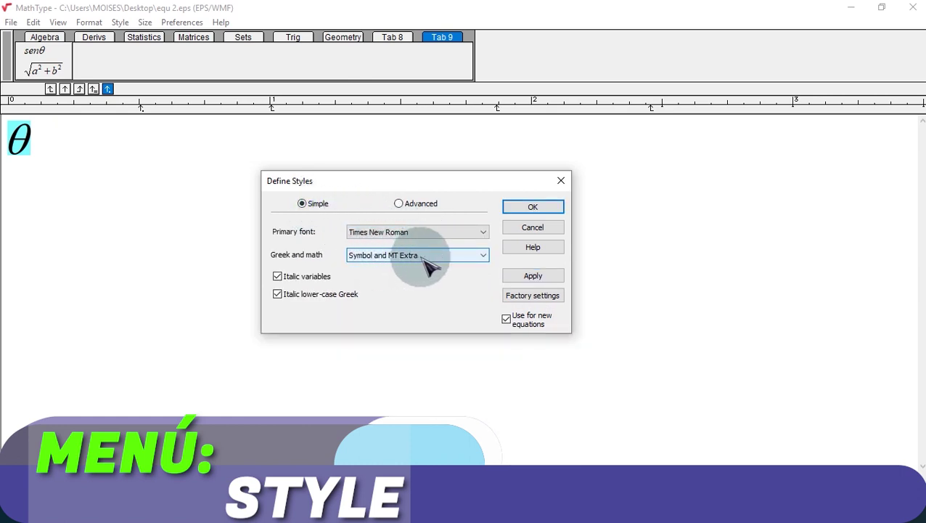
click(533, 207)
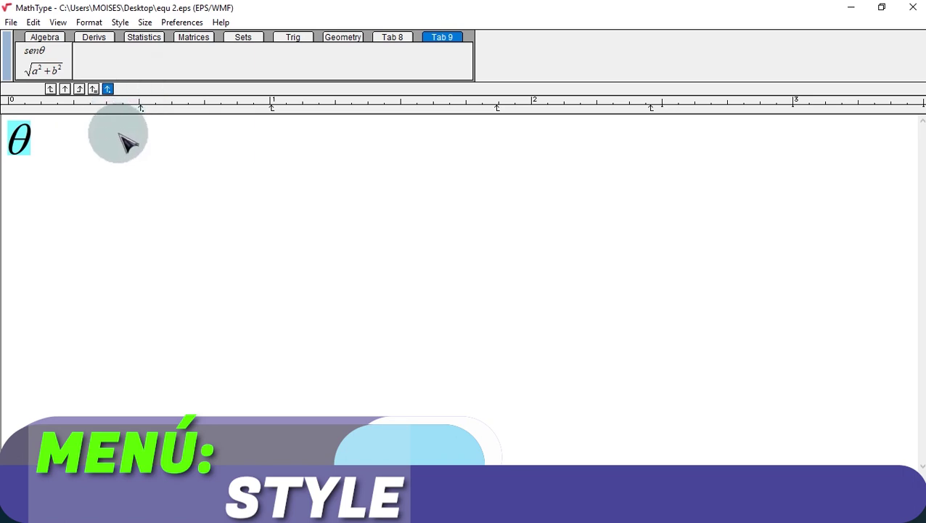
click(51, 145)
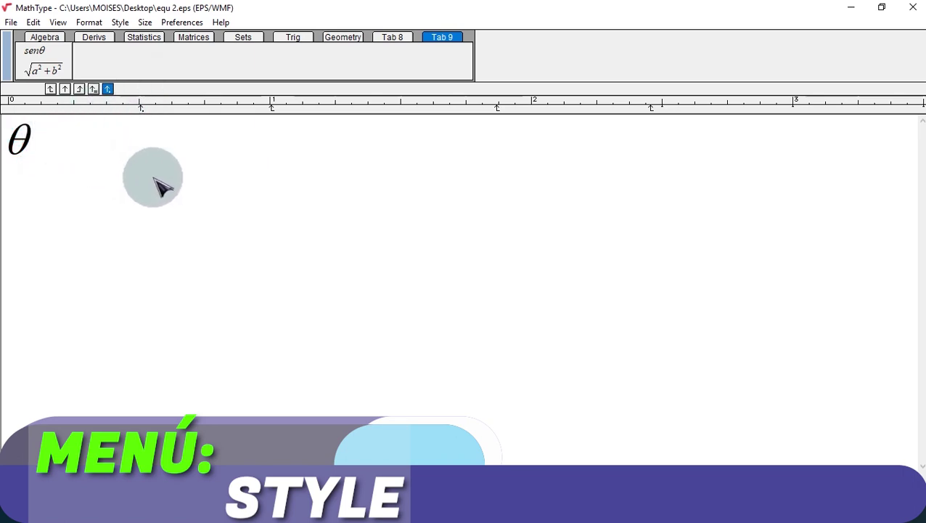
key(Return)
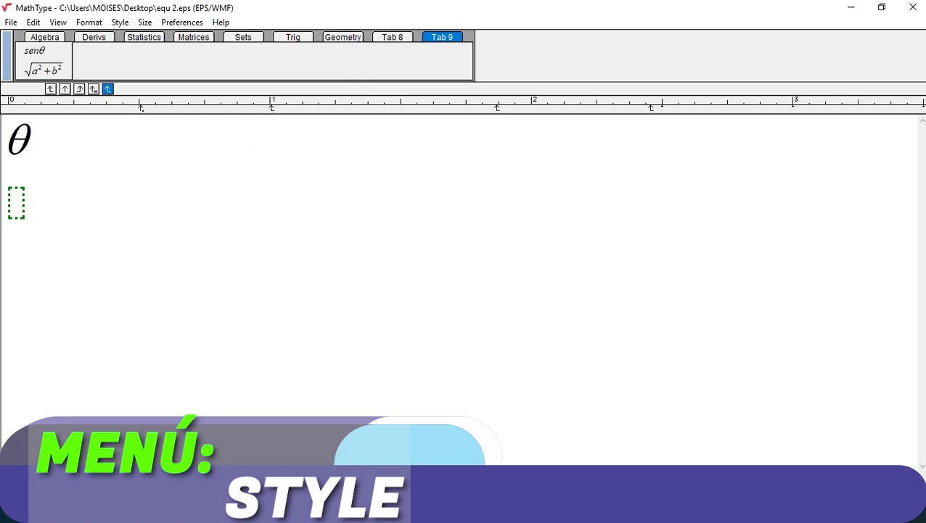
text(cALCU)
key(BackSpace)
key(BackSpace)
key(BackSpace)
Replace the entire contents of the equation area with the text "Calcularelvalordex".
key(ctrl+a)
key(Delete)
text(Calc)
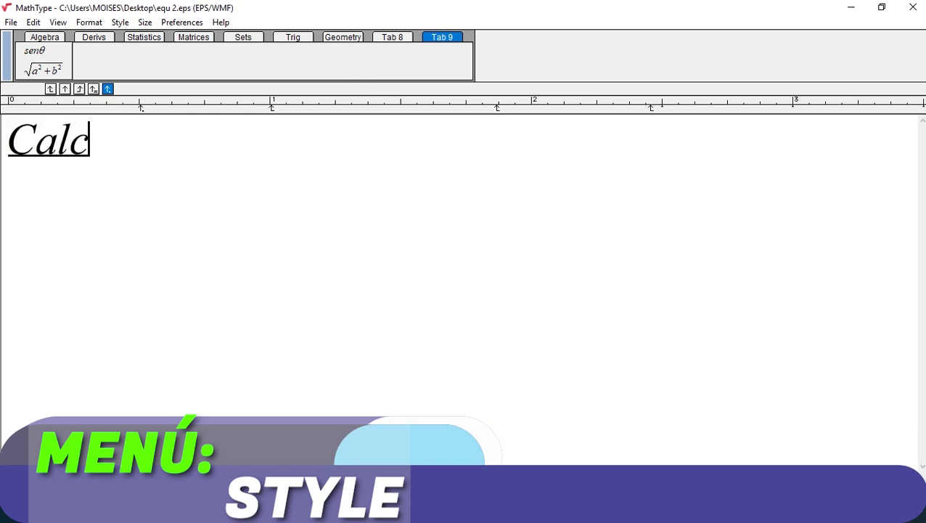
text(ularel)
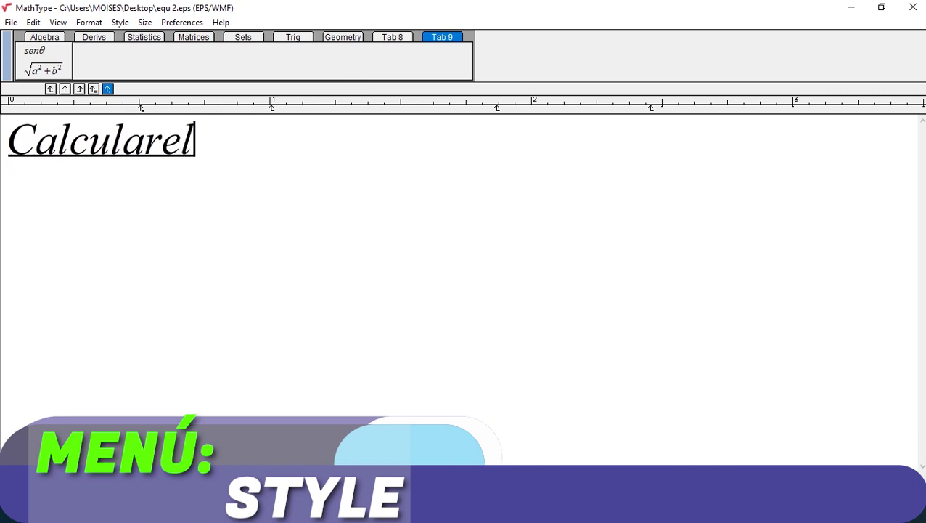
text(vaordex)
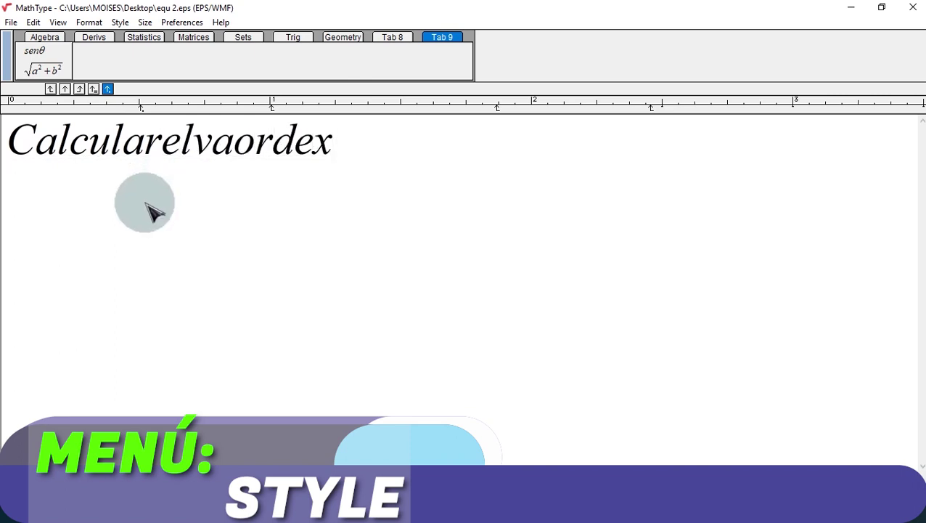
click(232, 141)
text(l)
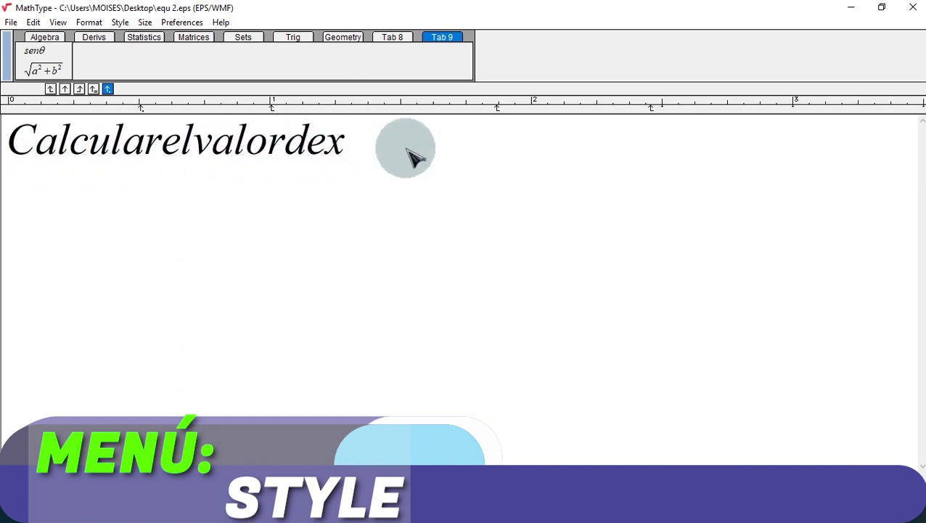
Apply the Text style to the entire line "Calcularelvalordex".
key(ctrl+a)
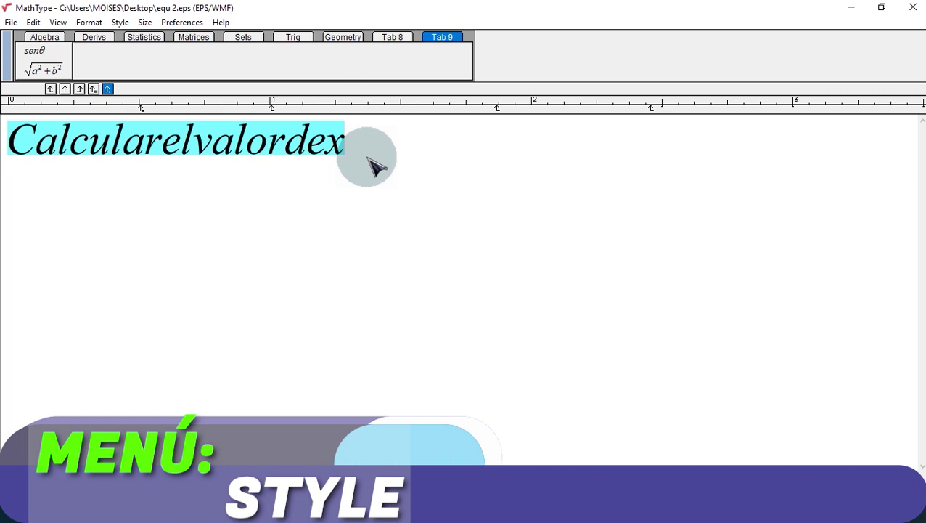
click(377, 166)
drag(377, 167, 9, 150)
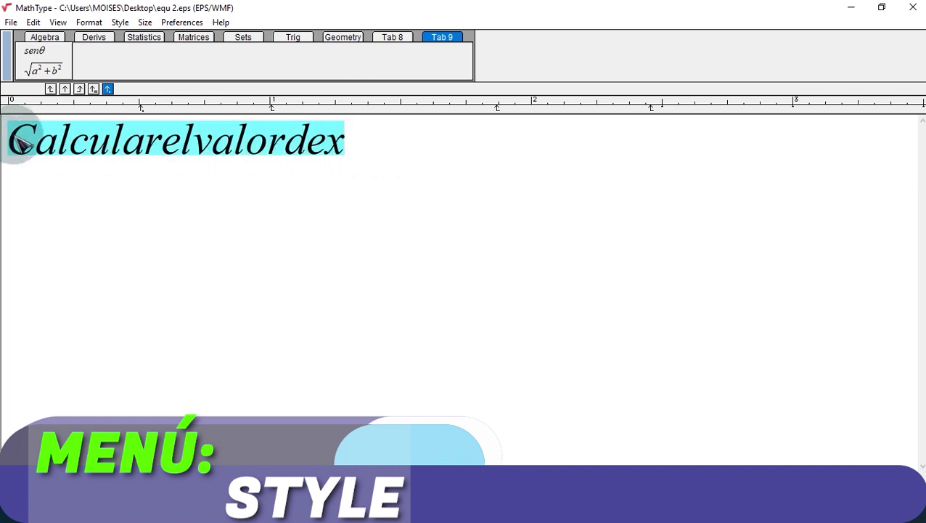
click(120, 22)
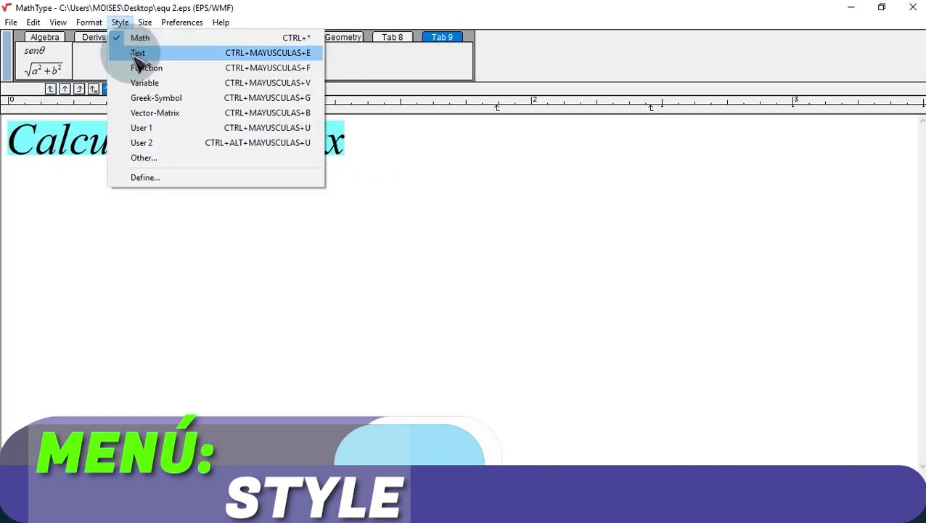
click(139, 56)
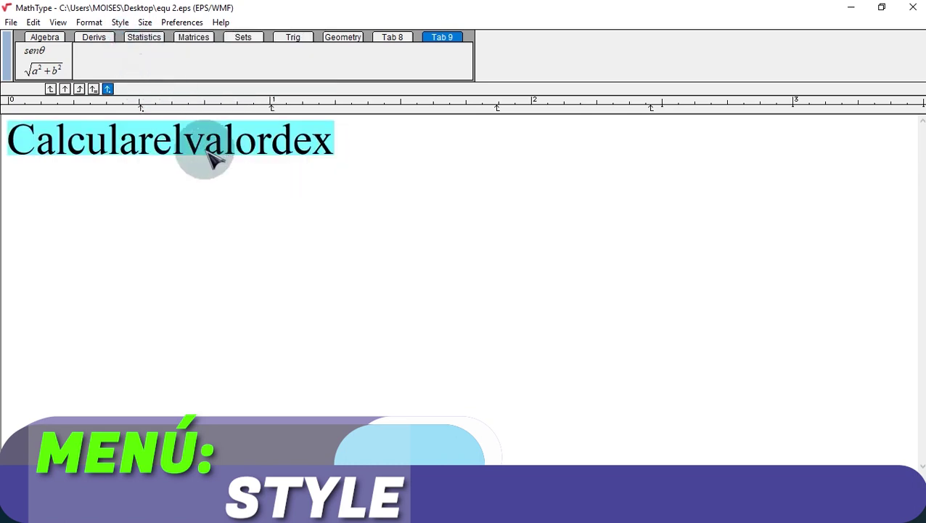
Insert spaces between the words and quotation marks around x so the line reads: Calcular el valor de "x".
click(154, 148)
click(192, 149)
click(298, 151)
click(341, 145)
text("x)
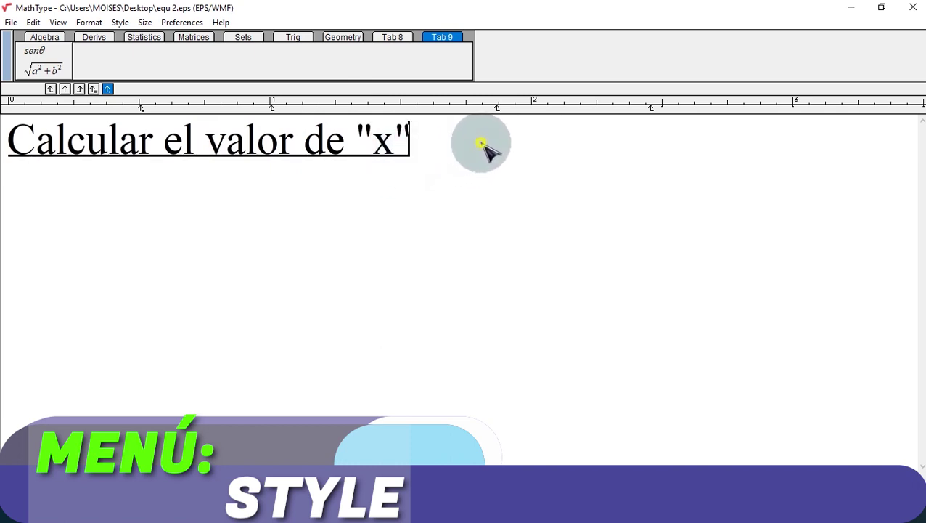
Duplicate the line Calcular el valor de "x" onto a new line below it.
drag(482, 143, 20, 165)
key(ctrl+c)
click(430, 140)
key(Return)
key(ctrl+v)
Apply the Math style to the second line of text.
drag(435, 212, 7, 200)
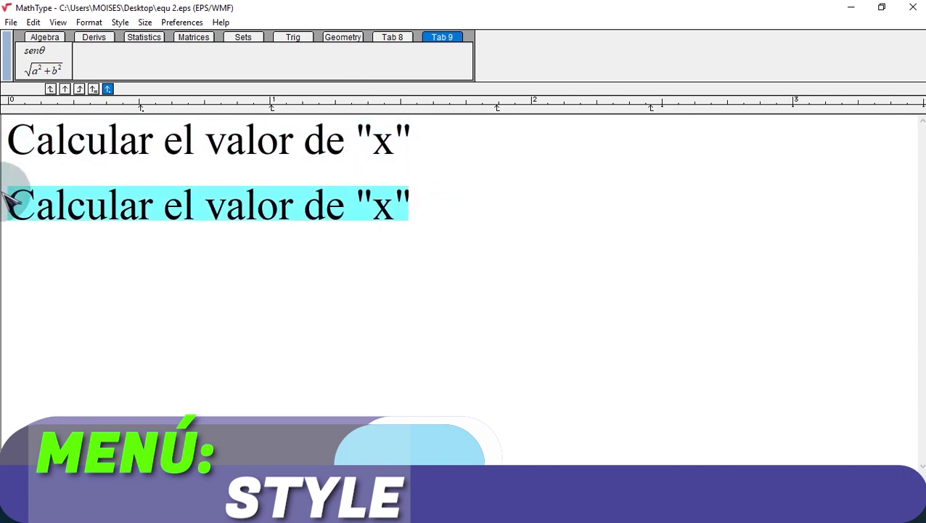
click(119, 21)
click(137, 54)
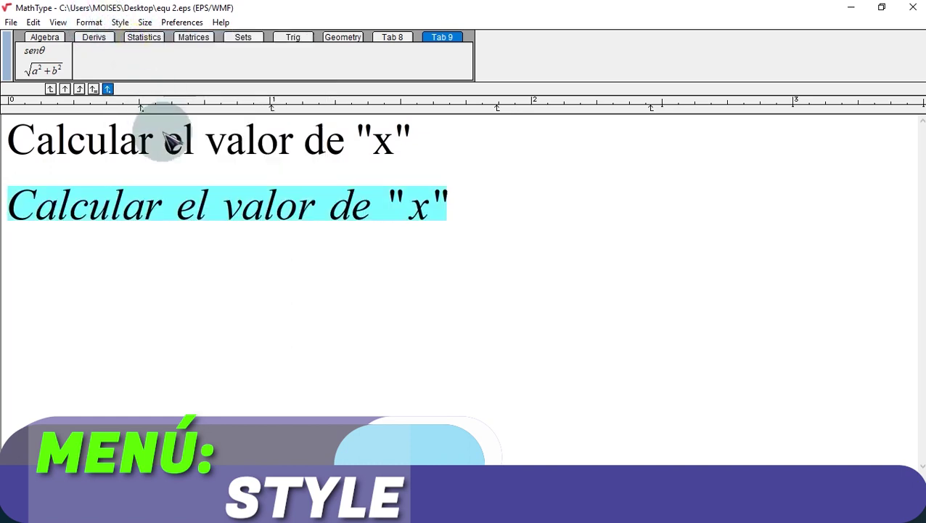
Delete the wide spaces between the words in the italic second line.
click(190, 217)
key(BackSpace)
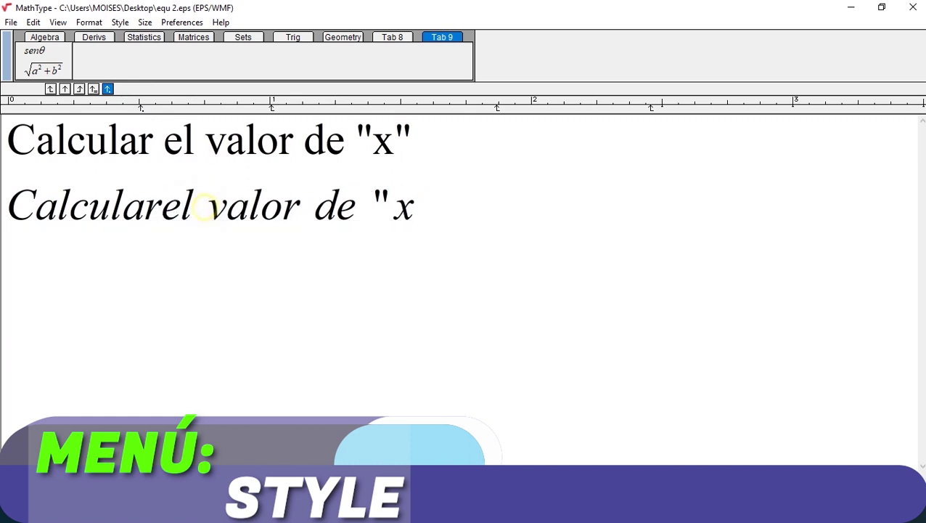
click(205, 207)
key(BackSpace)
click(363, 201)
click(348, 204)
key(BackSpace)
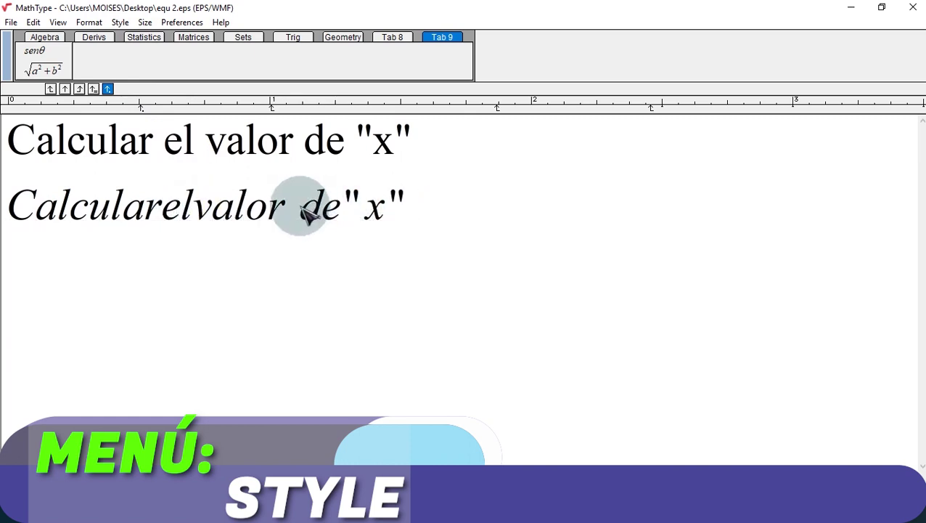
click(300, 211)
key(BackSpace)
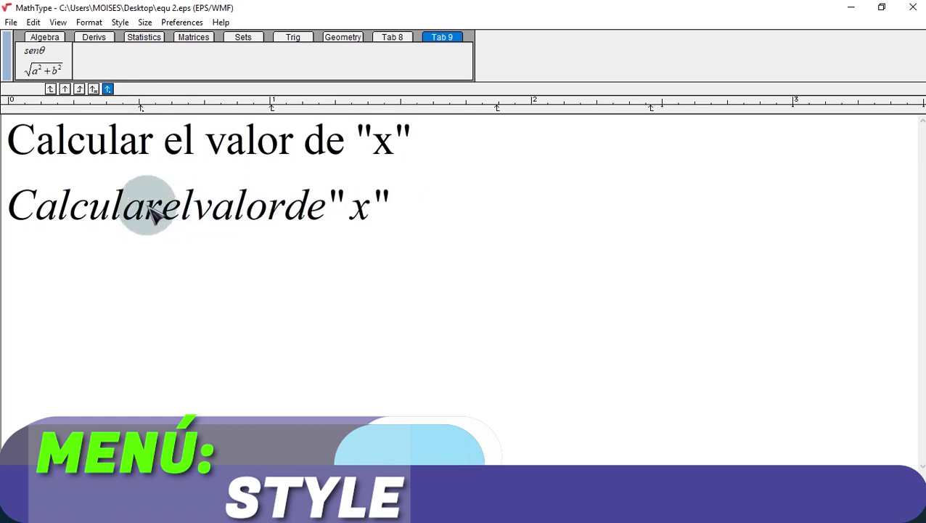
Insert math spaces between the words Calcular, el, valor and de in the italic second line.
click(167, 216)
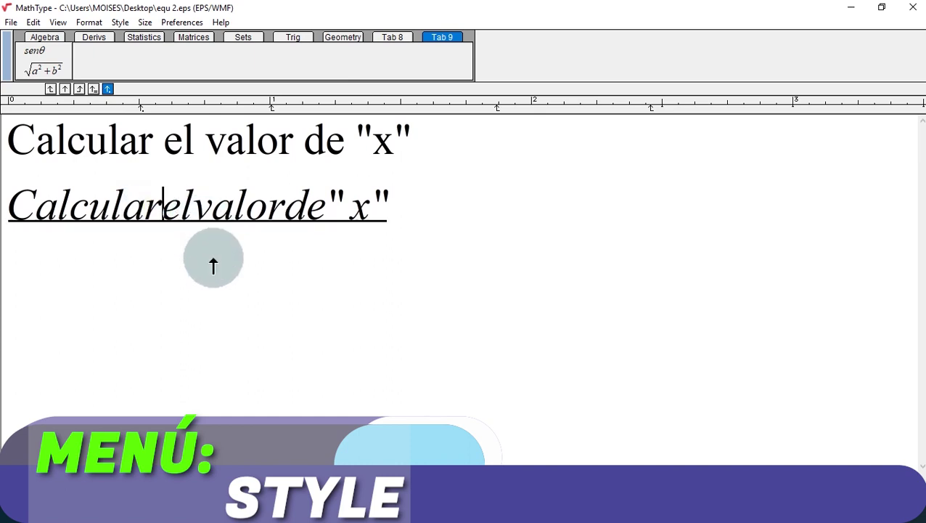
key(ctrl+space)
key(ctrl+space)
click(300, 207)
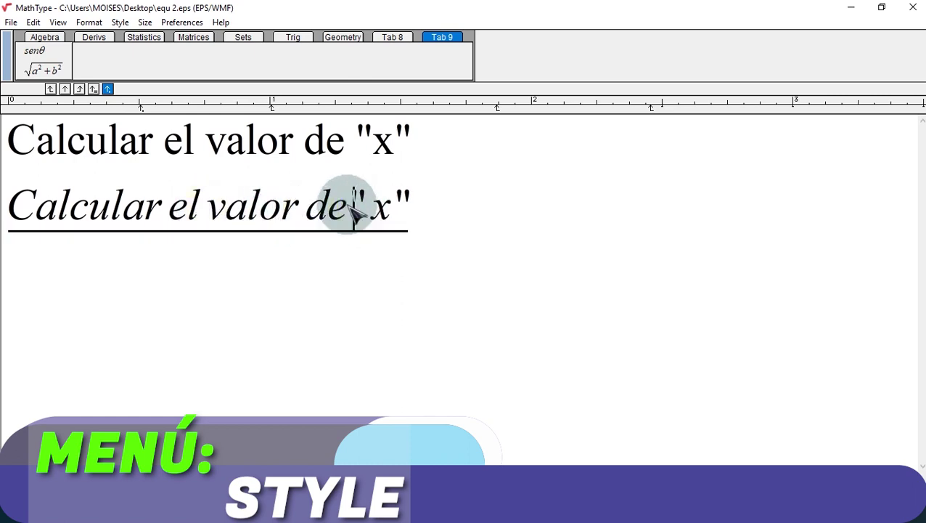
click(445, 203)
drag(446, 207, 5, 221)
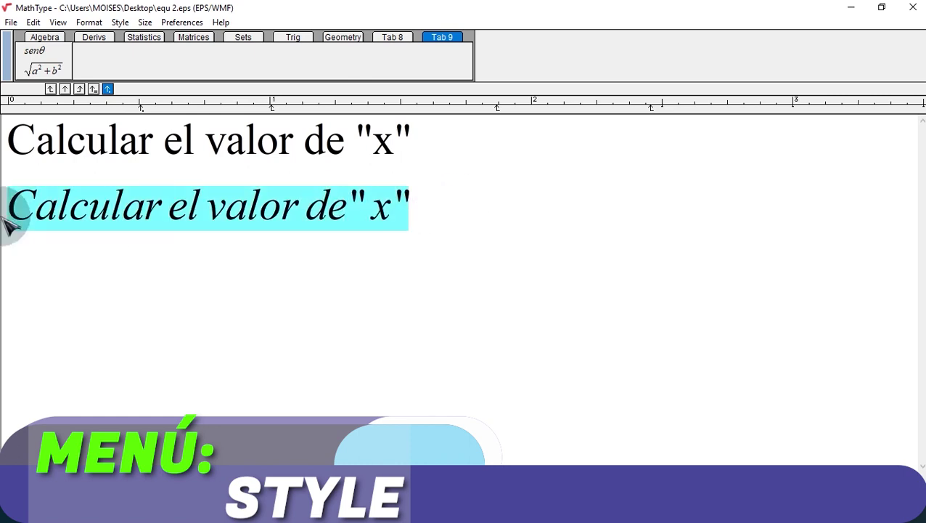
drag(438, 144, 6, 145)
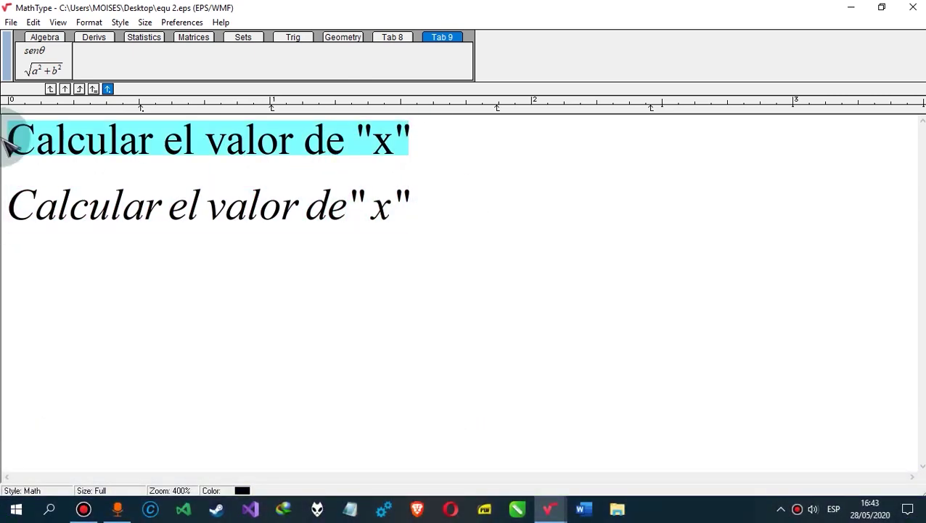
click(439, 238)
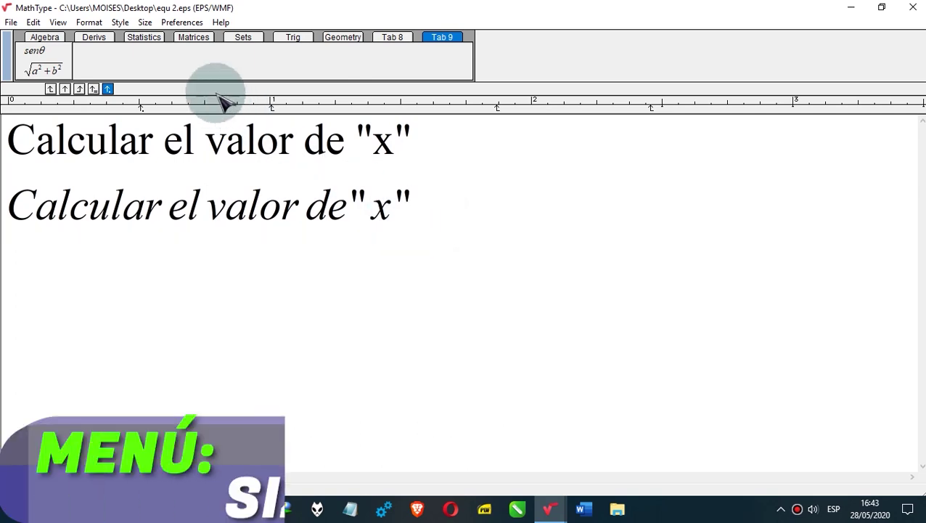
Set the Full size to 9 in the size definitions, keeping points as its unit.
click(145, 22)
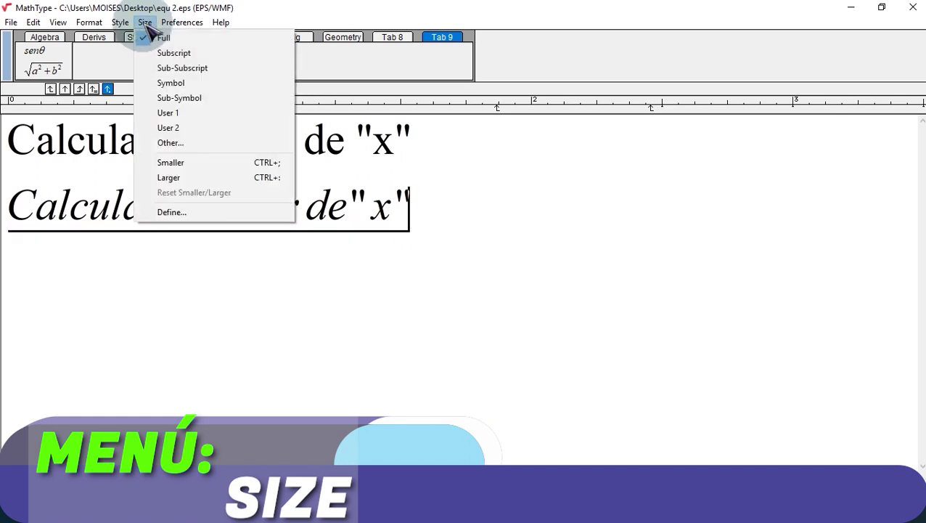
click(183, 214)
drag(405, 149, 404, 281)
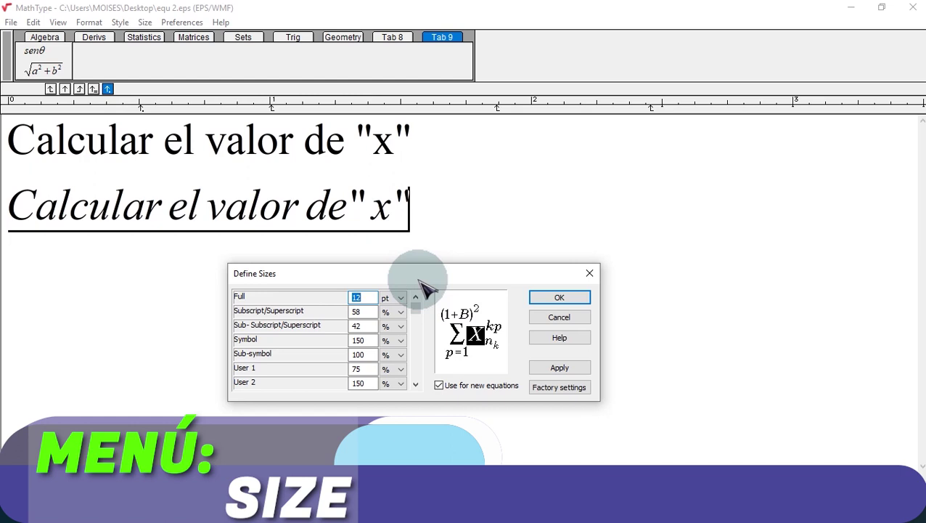
drag(420, 280, 460, 254)
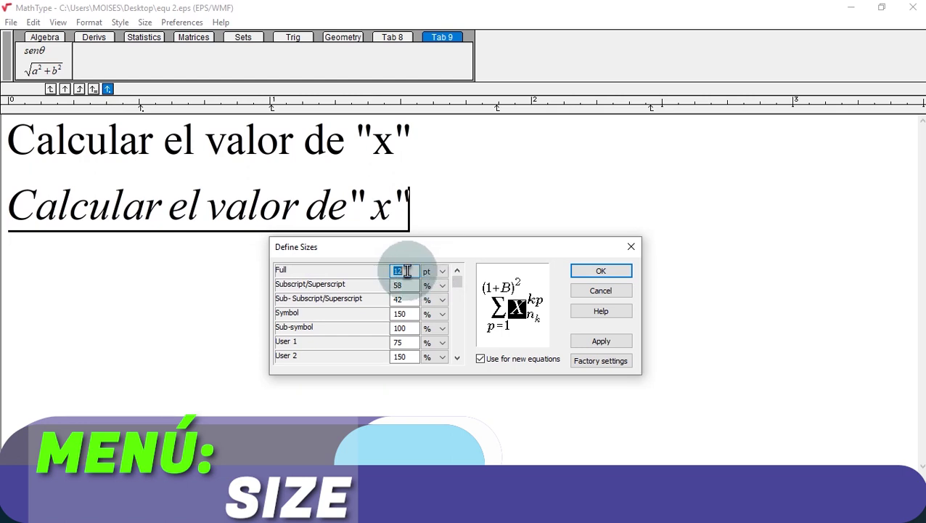
text(9)
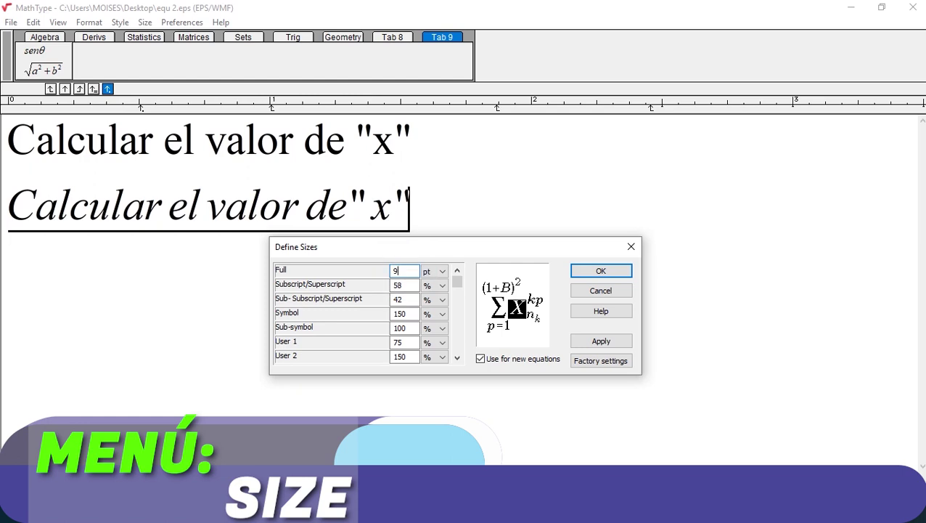
click(435, 273)
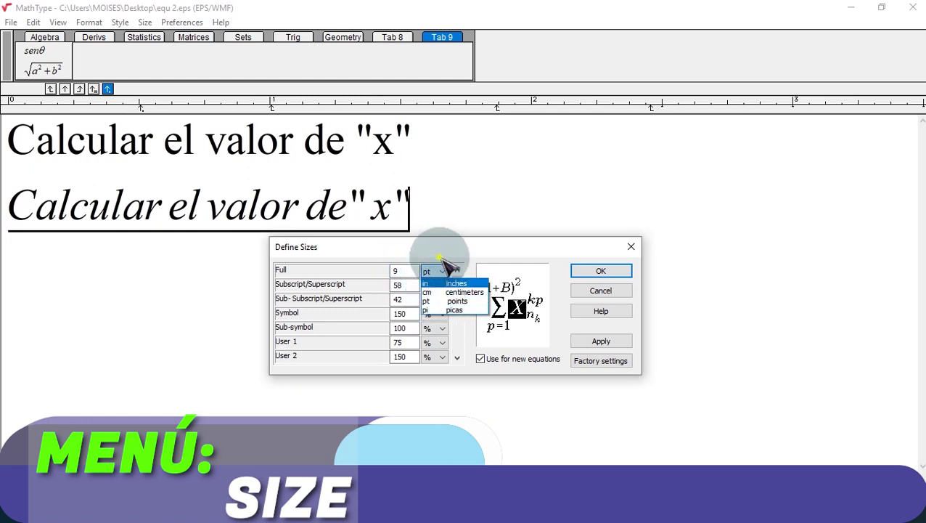
click(439, 271)
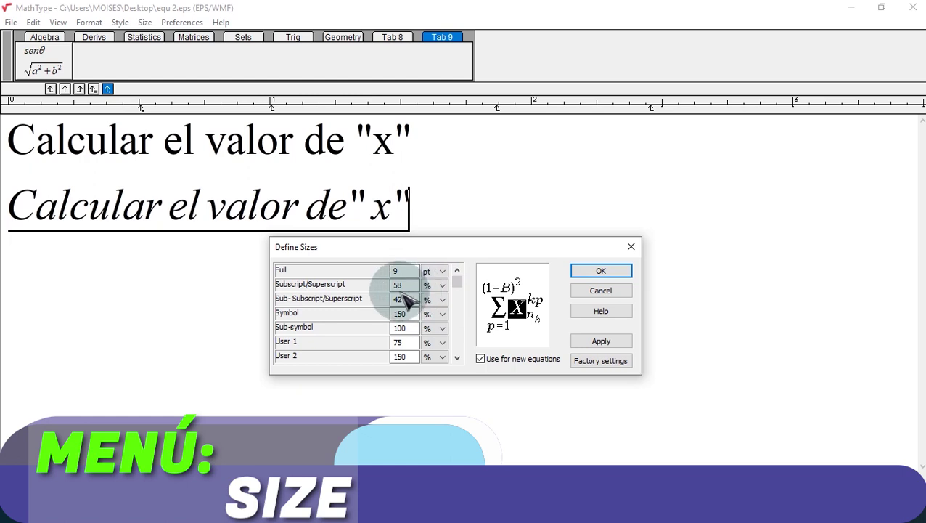
Set Subscript/Superscript to 70% and Sub-Subscript/Superscript to 60%, apply the sizes, and close the size definitions without accepting them.
click(404, 284)
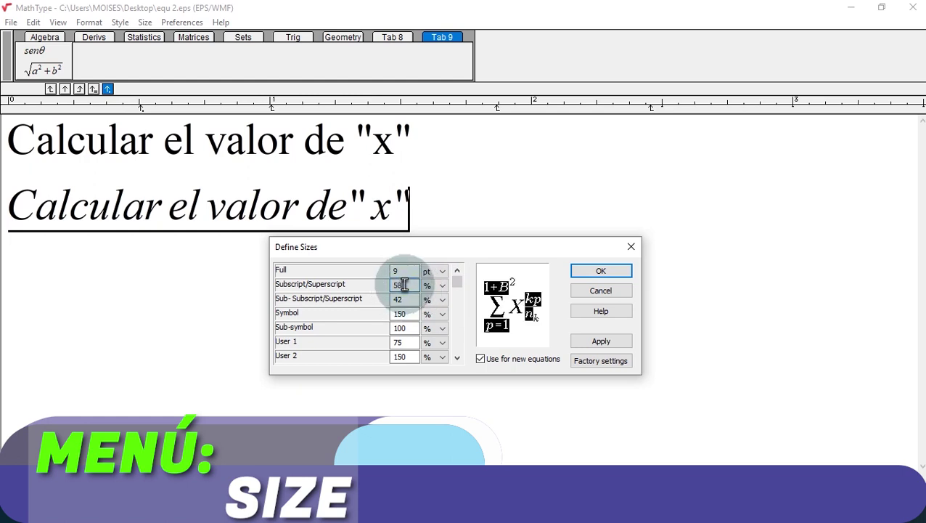
click(404, 283)
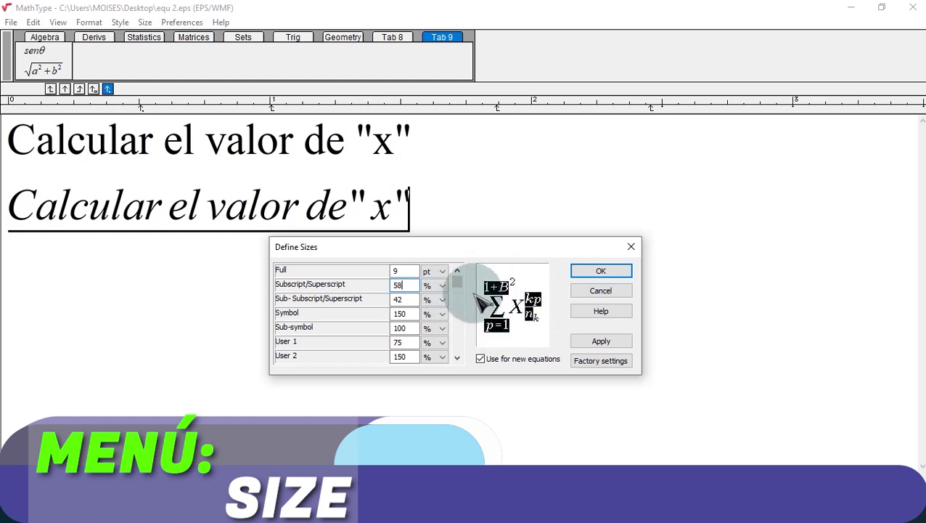
mouse_move(405, 285)
mouse_down()
mouse_move(383, 289)
mouse_move(385, 272)
mouse_move(406, 284)
mouse_move(391, 283)
mouse_up()
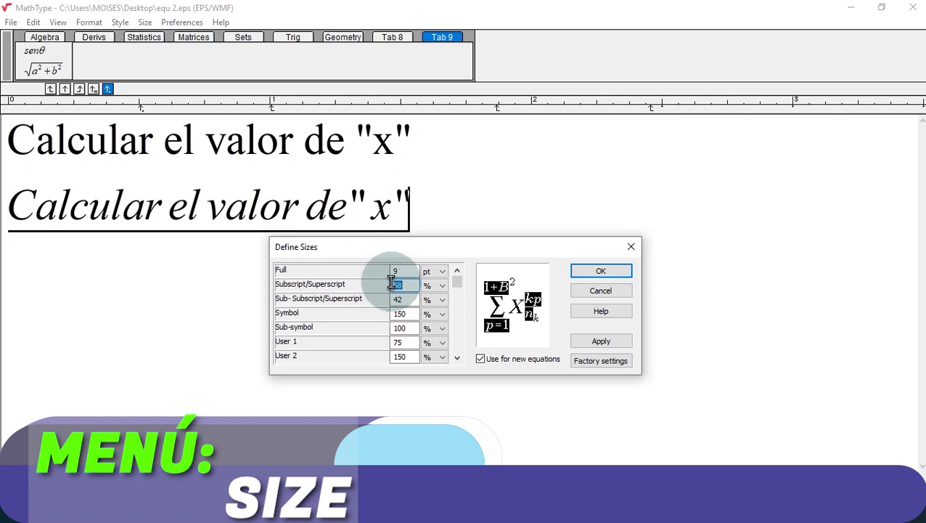
text(70)
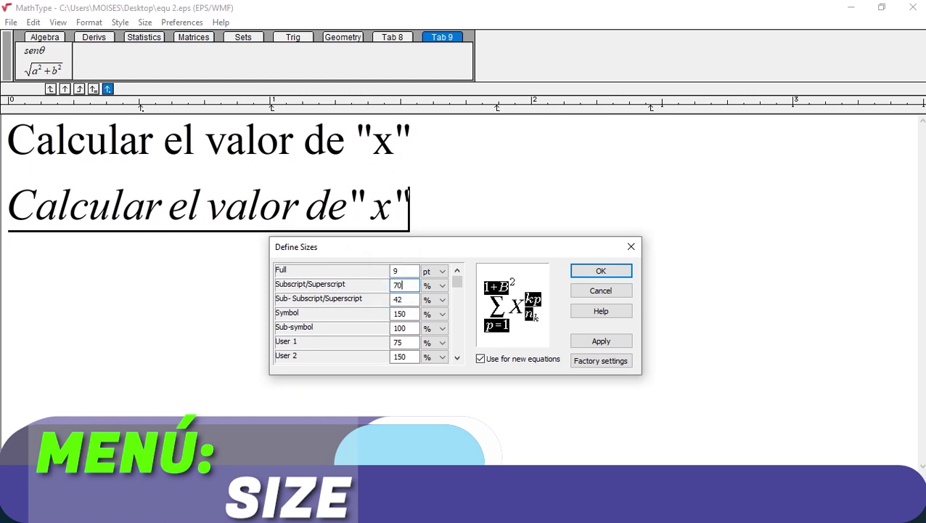
drag(403, 299, 287, 309)
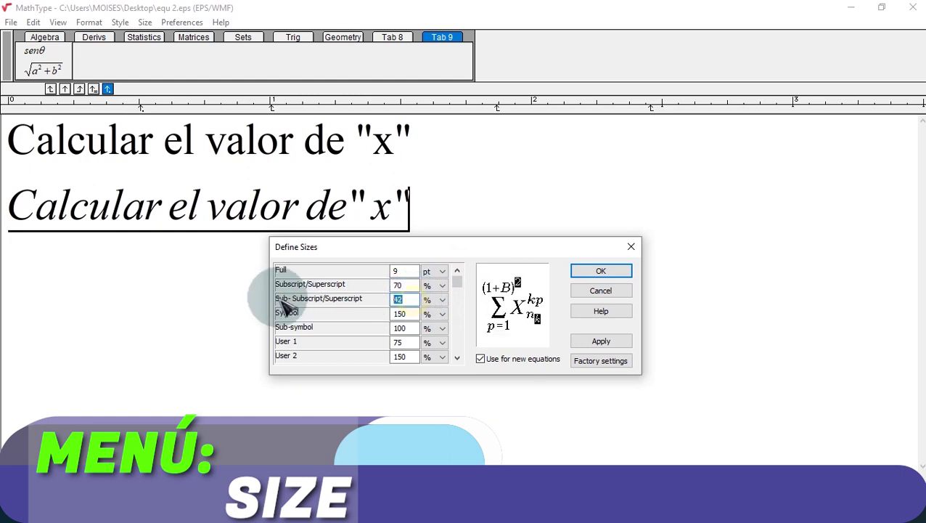
text(6)
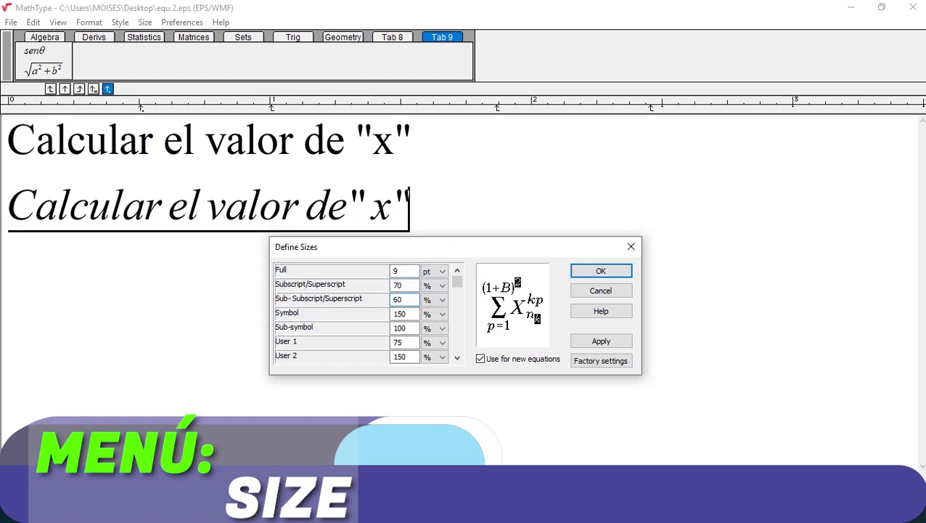
text(0)
click(601, 341)
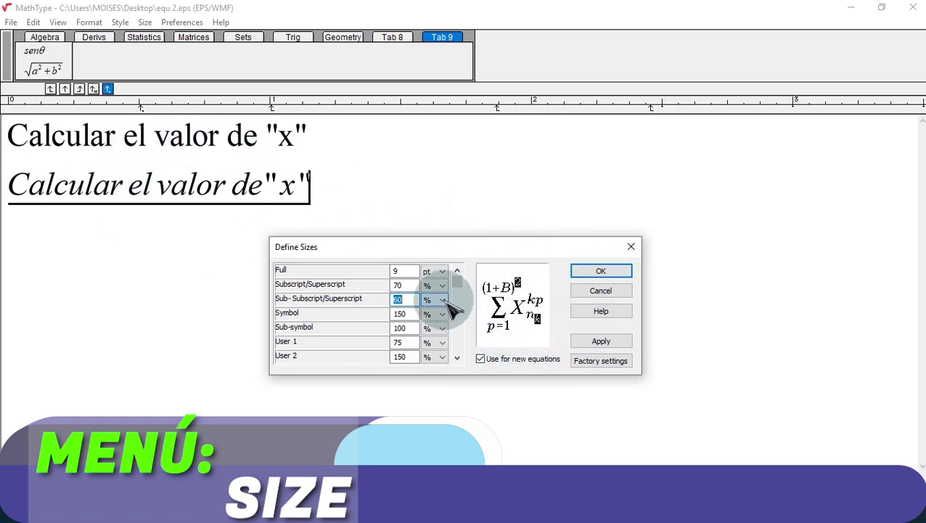
drag(416, 250, 511, 189)
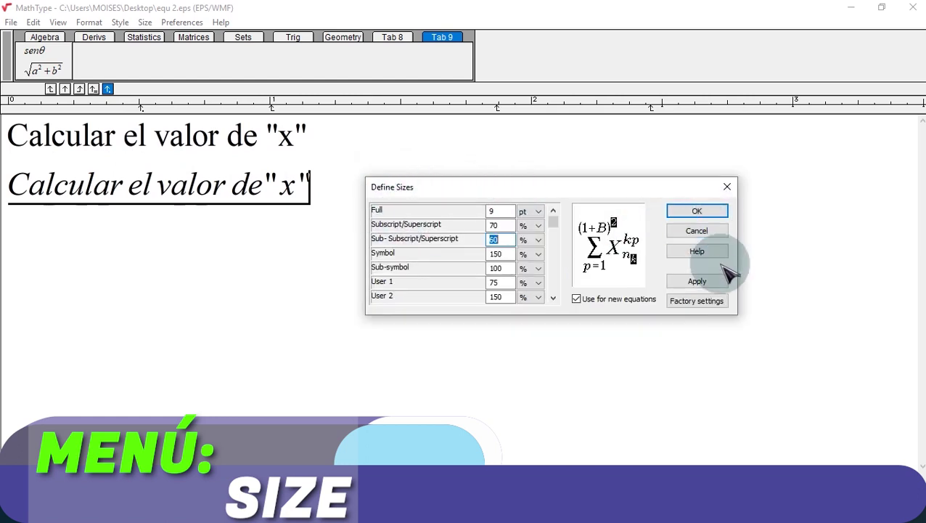
click(727, 187)
Replace both text lines with the Algebra expression √(a²+b²) and add 3 as a superscript to the exponent of a.
drag(515, 214, 10, 124)
click(45, 37)
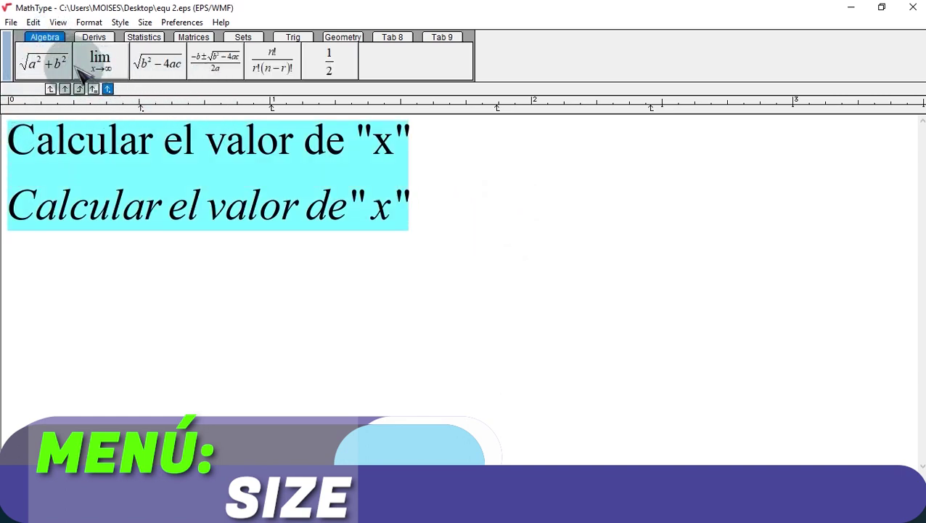
click(43, 64)
click(67, 165)
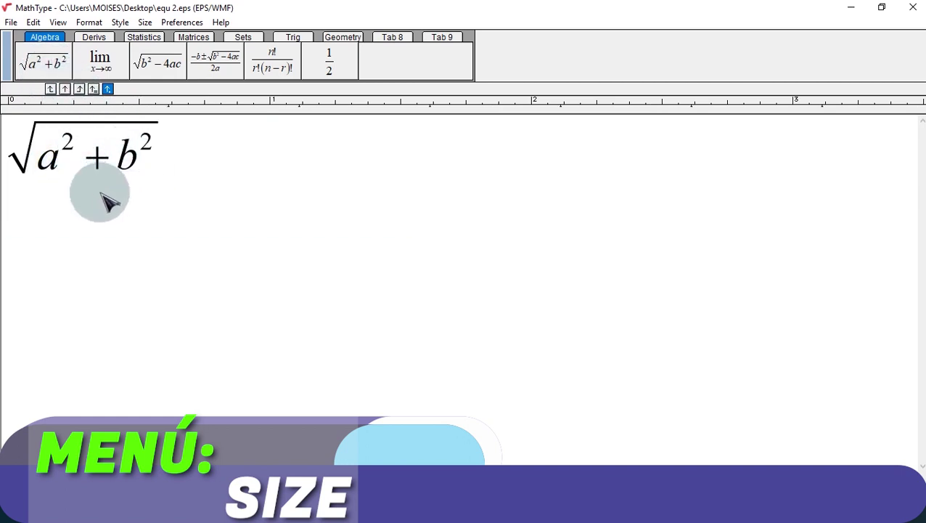
click(70, 150)
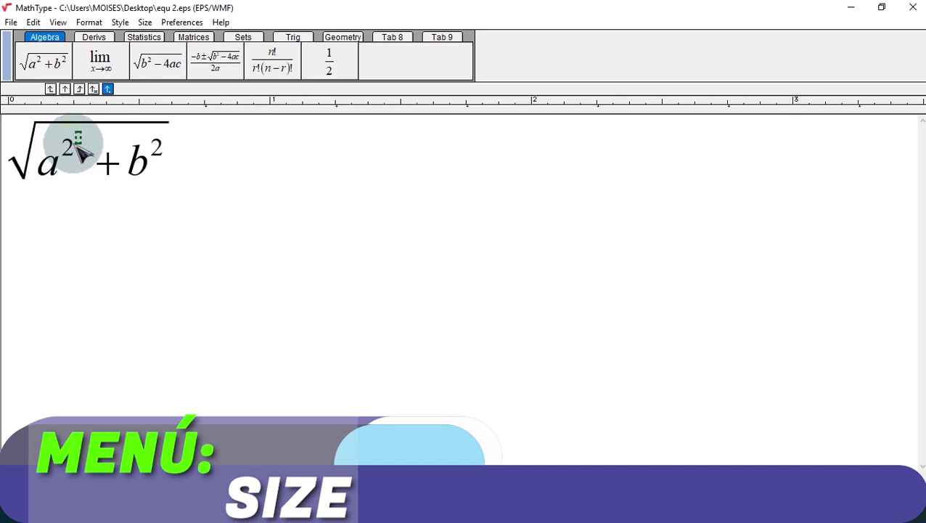
text(3)
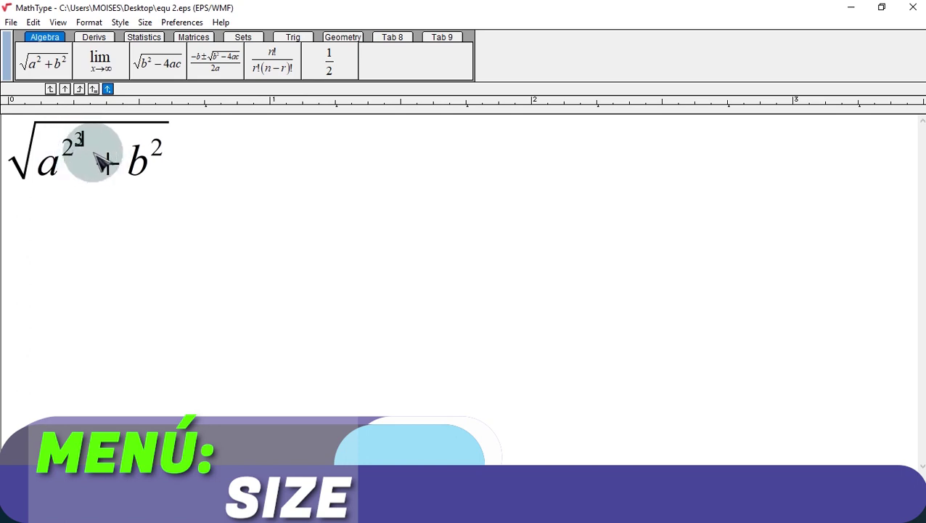
Select the whole square-root expression, set the Full size to 9 pt in the size definitions, and apply it.
drag(248, 159, 10, 145)
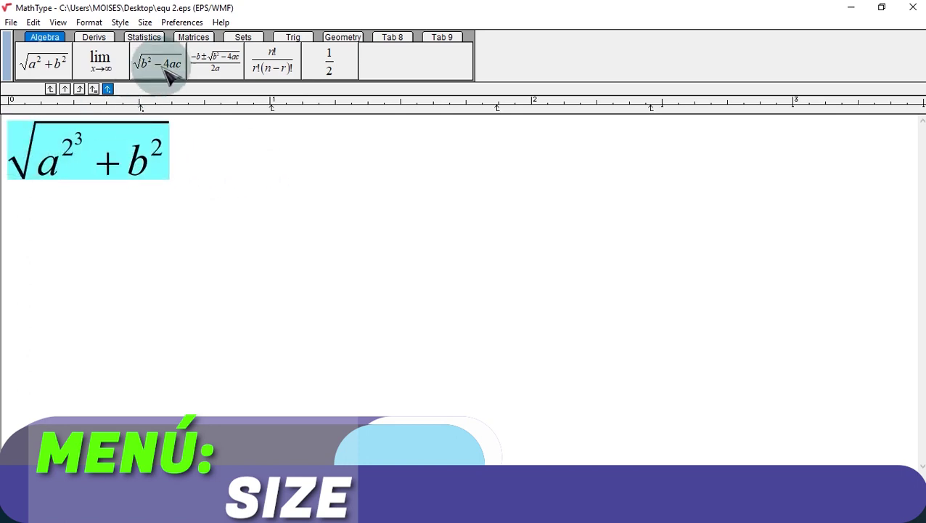
click(145, 22)
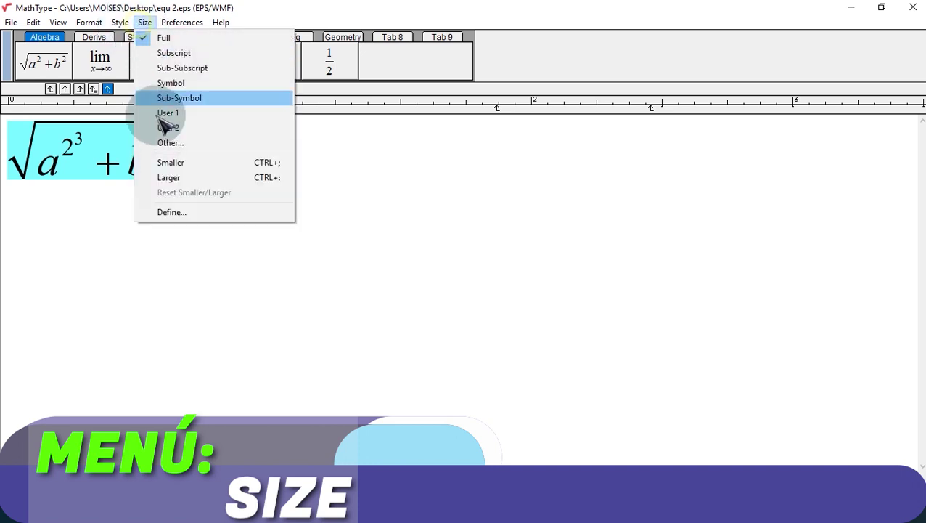
click(171, 215)
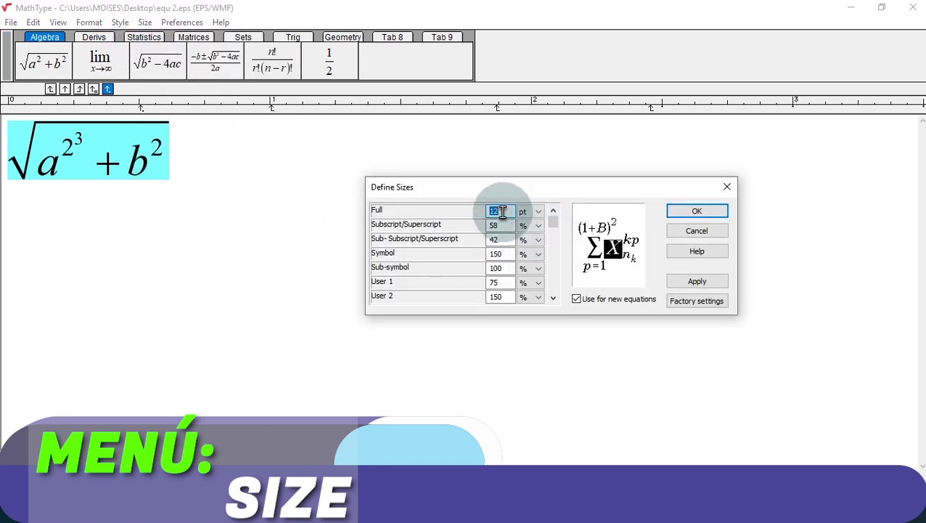
text(9)
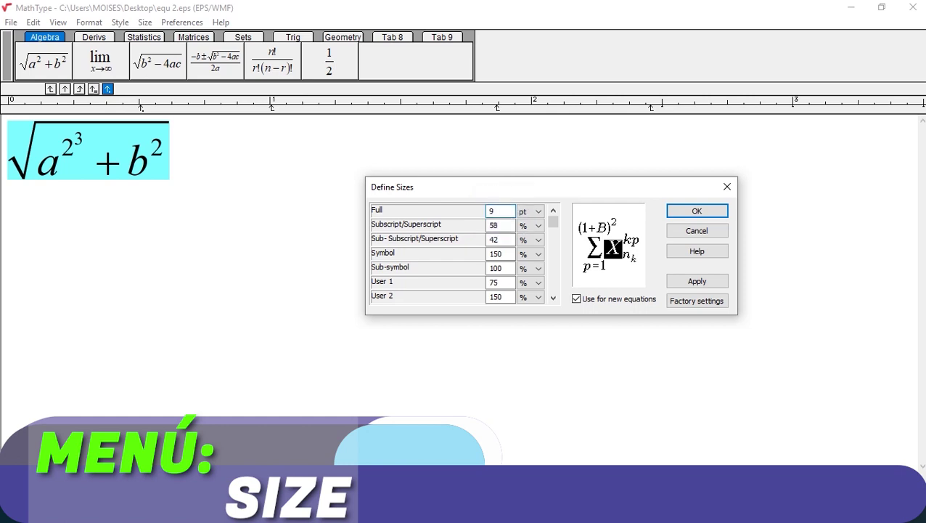
click(698, 283)
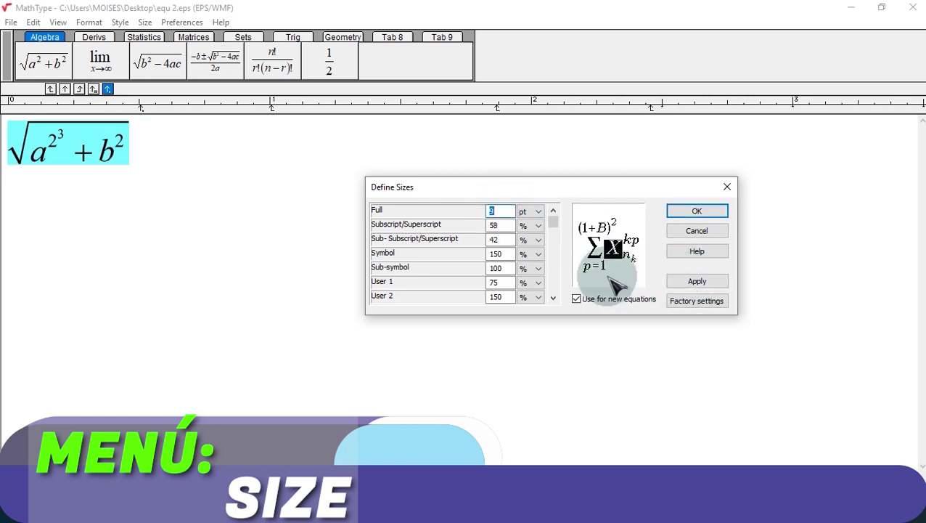
Set Subscript/Superscript to 70% and Sub-Subscript/Superscript to 60% in the size definitions, and apply them to the expression.
click(496, 226)
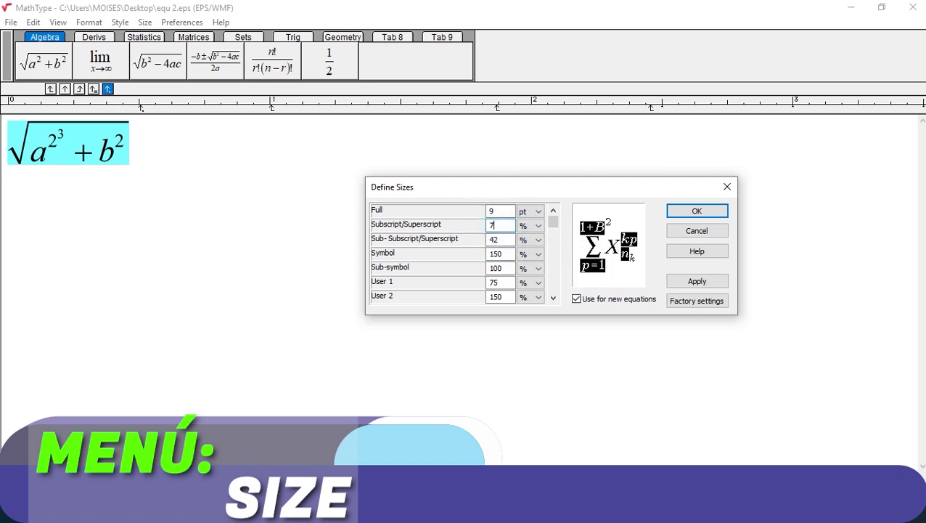
click(439, 242)
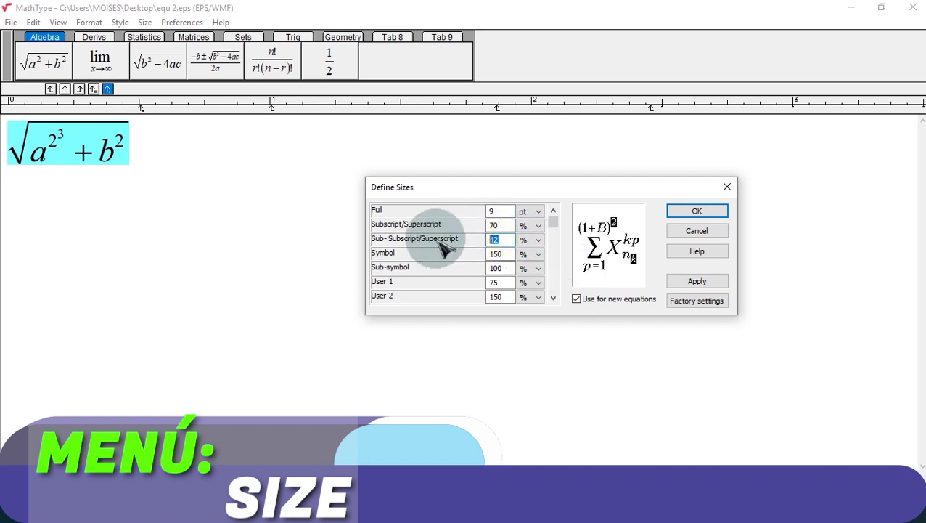
text(60)
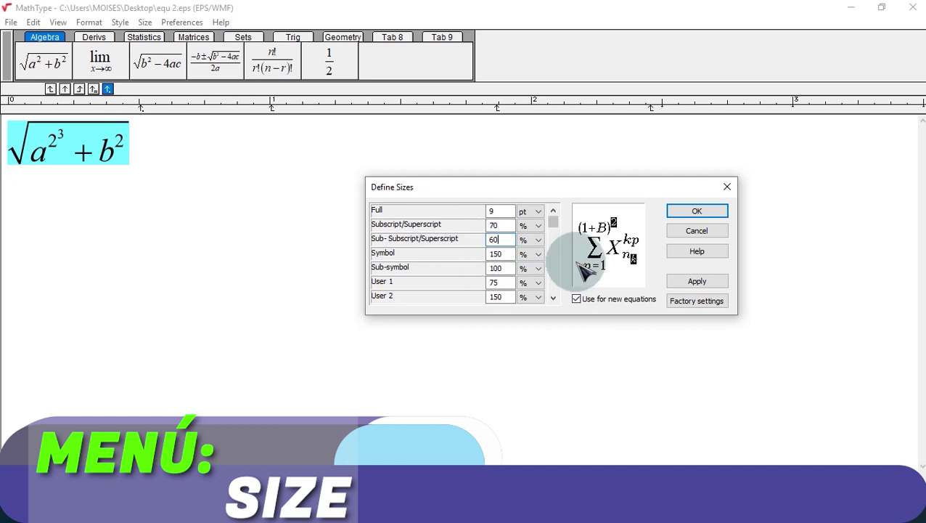
click(704, 285)
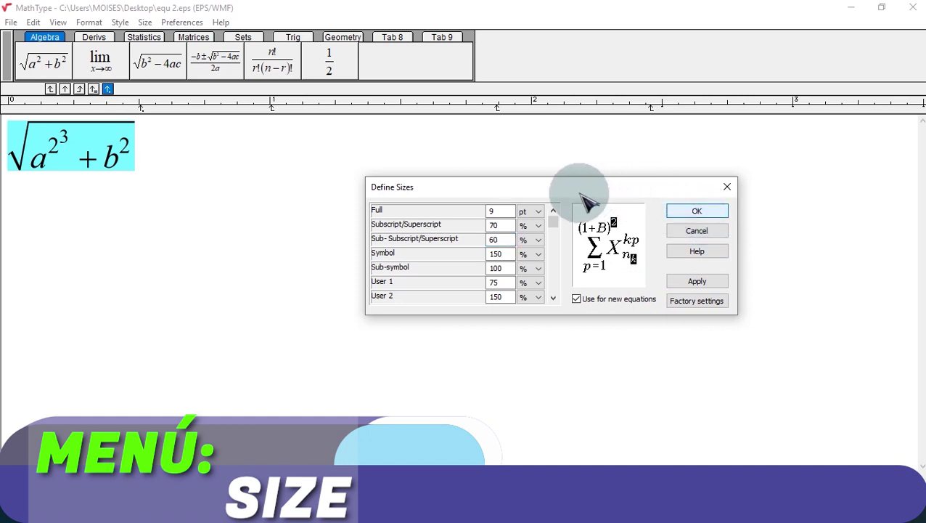
Examine what each size definition affects in the preview, from Sub-Subscript/Superscript through Smaller/Larger Increment and back to Subscript/Superscript.
click(505, 241)
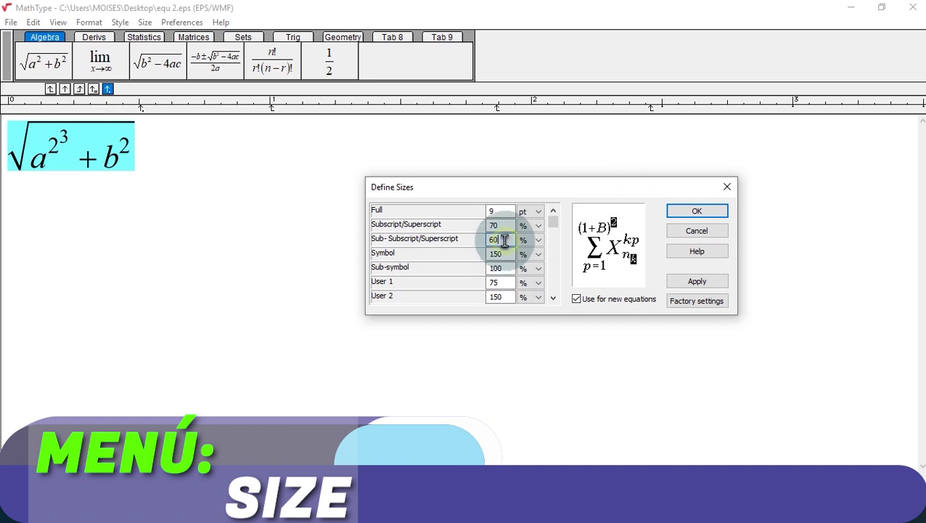
key(Tab)
key(Tab)
key(Tab)
key(Tab)
key(Tab)
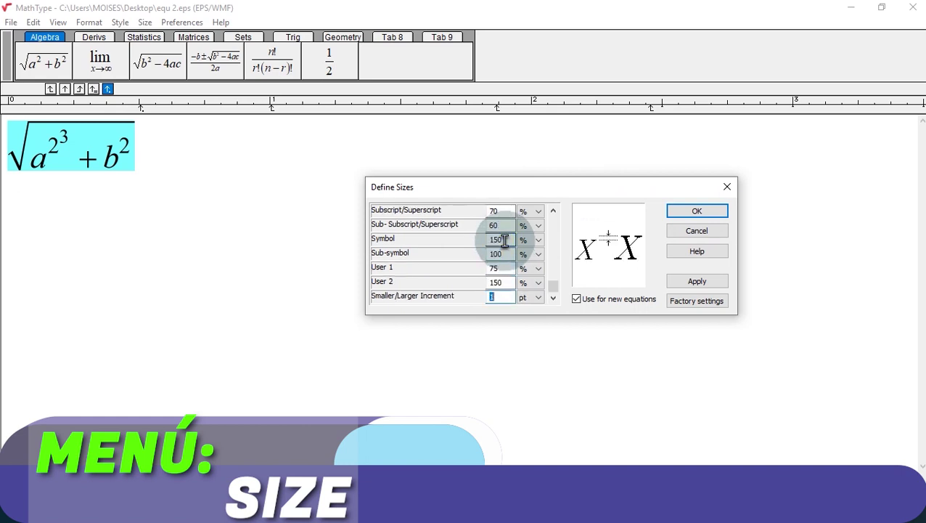
key(shift+Tab)
key(shift+Tab)
key(shift+Tab)
key(shift+Tab)
key(shift+Tab)
key(shift+Tab)
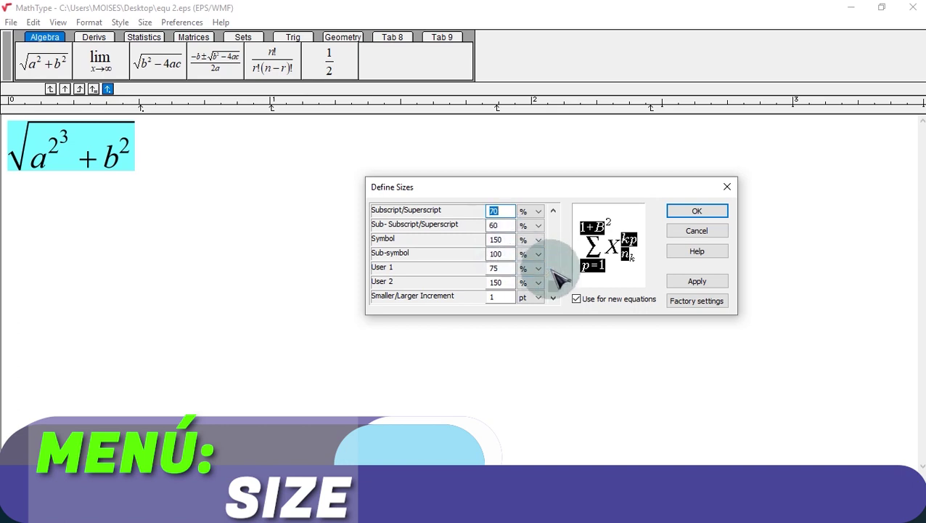
Restore the size definitions to their factory settings, apply them to the expression, and accept.
click(709, 303)
click(698, 283)
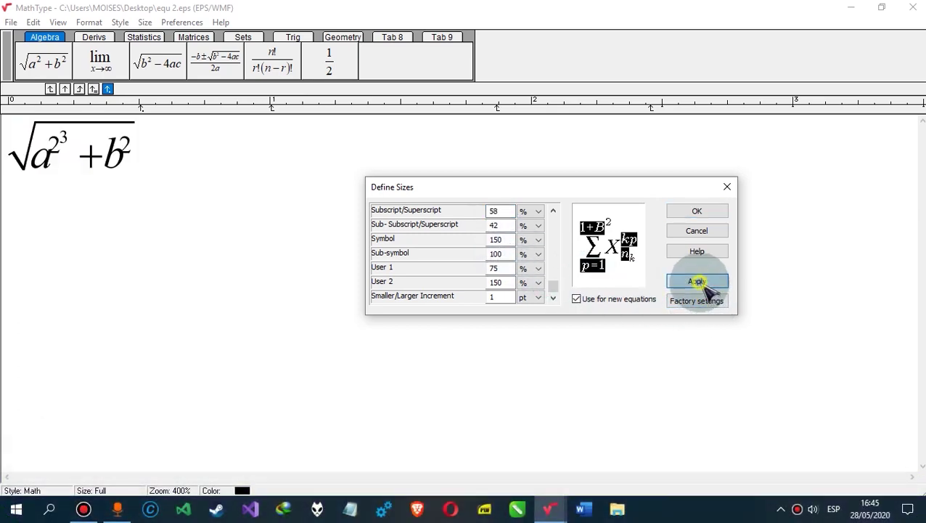
click(701, 212)
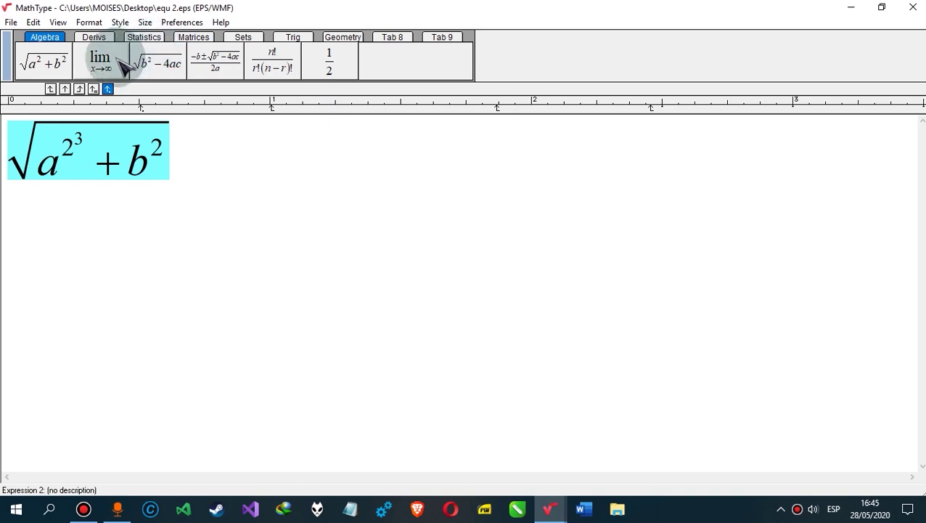
Review the cut and copy preferences and accept Equation object (Windows OLE graphic) as the clipboard data type.
click(186, 24)
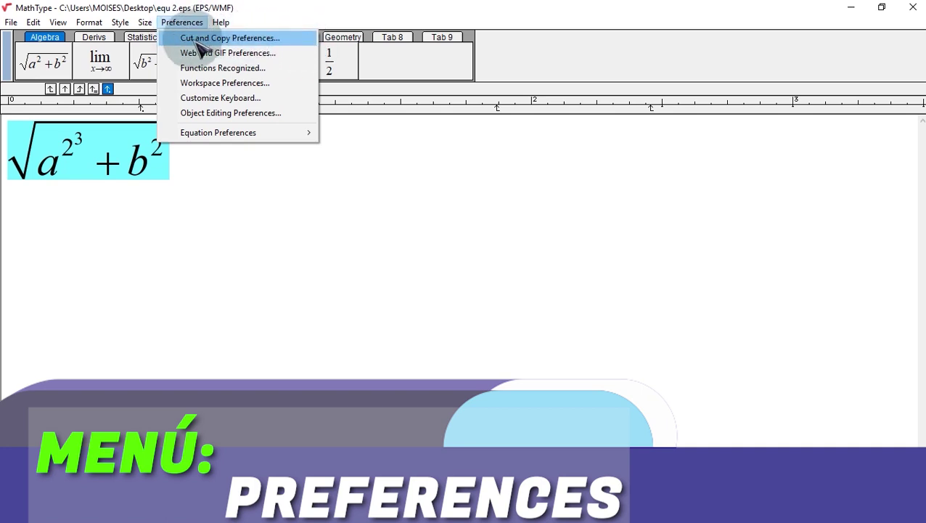
click(218, 38)
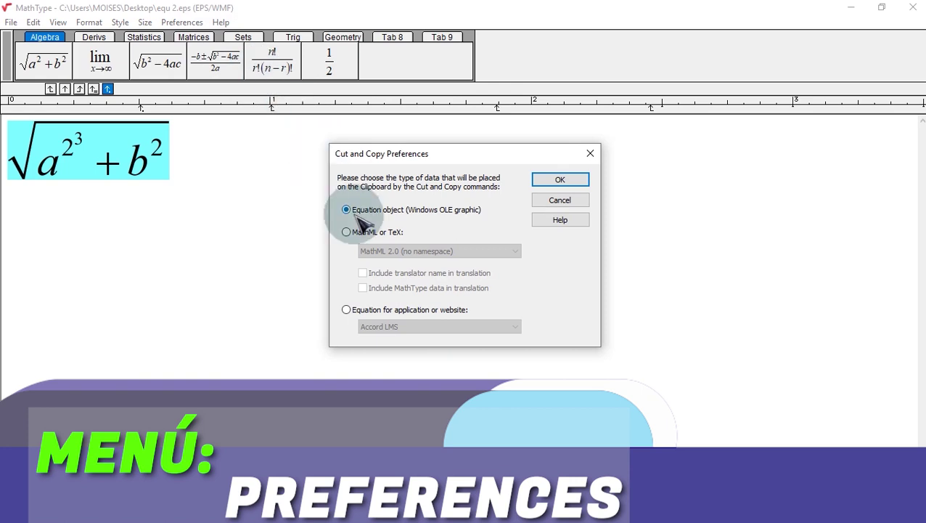
click(560, 181)
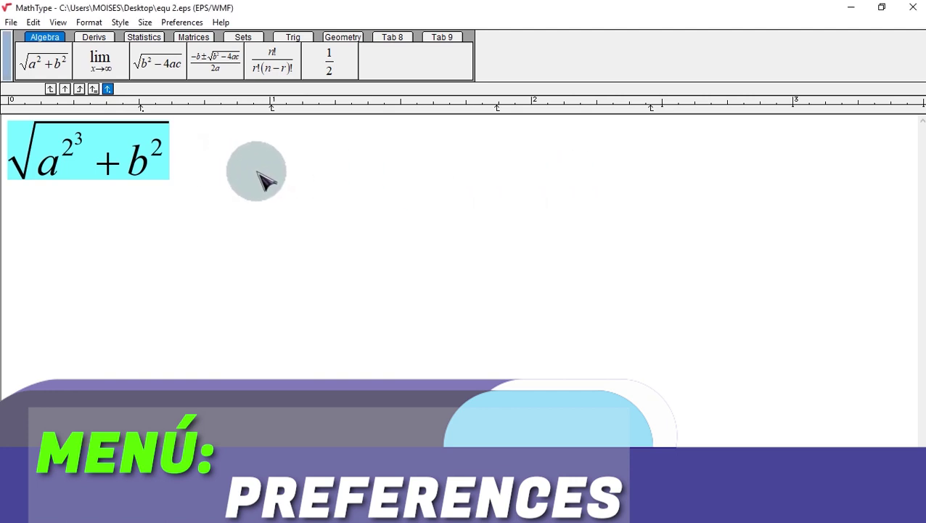
Copy the square-root expression, switch to Word, paste it into a new blank document, and return to MathType.
drag(256, 176, 18, 165)
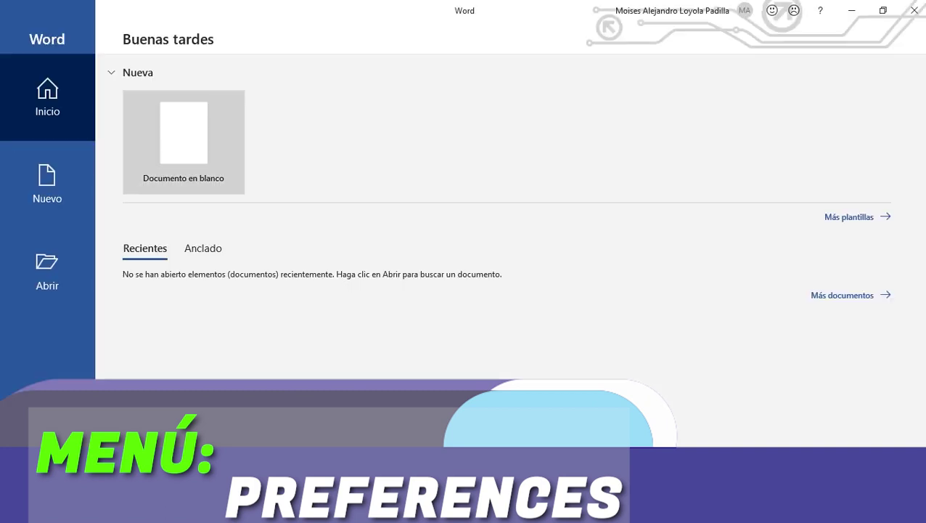
click(226, 174)
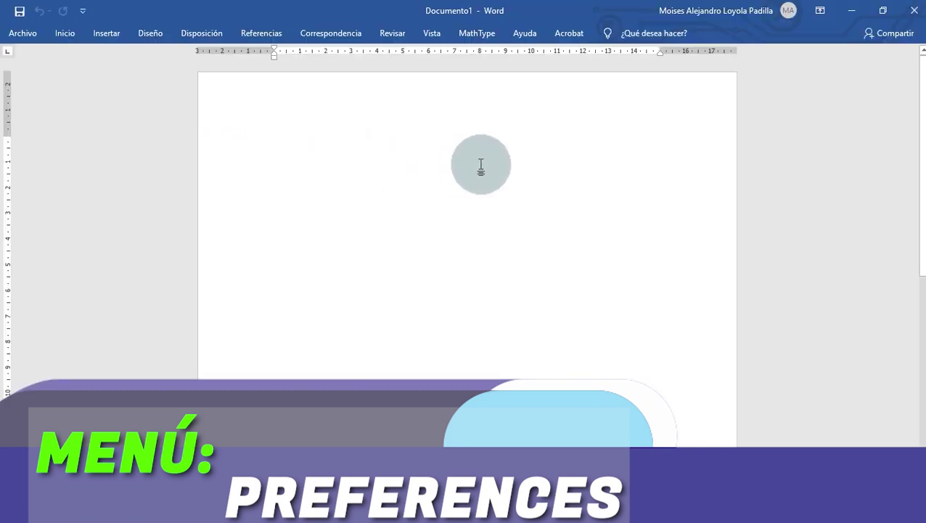
click(313, 149)
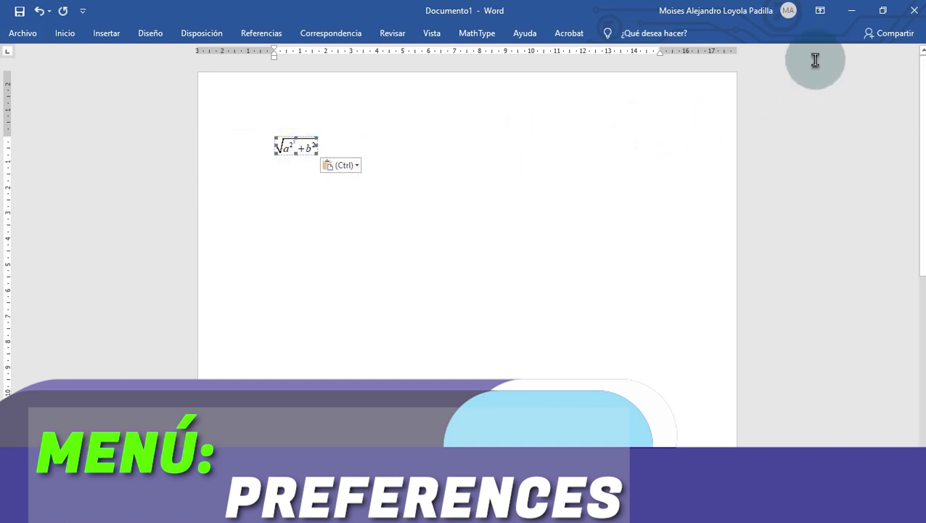
click(848, 10)
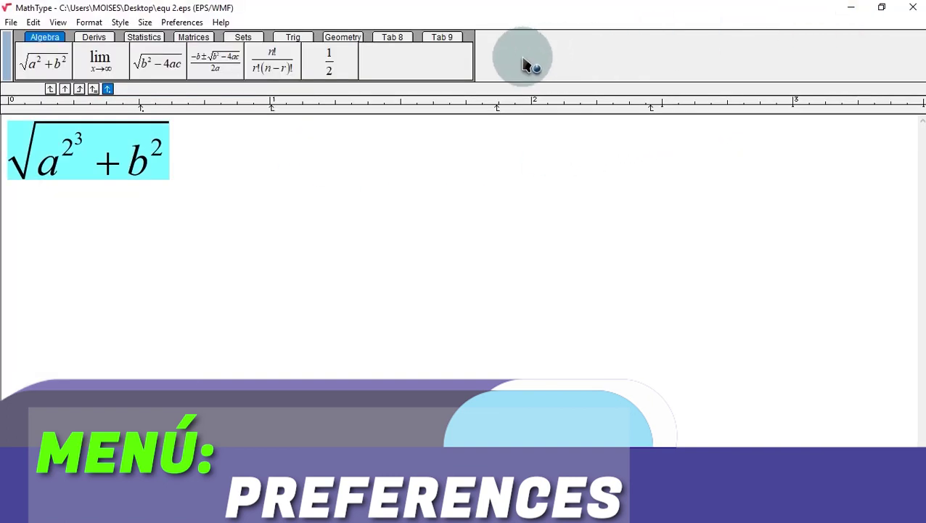
Check the clipboard data type options in the cut and copy preferences again and close them with OLE graphic kept.
click(182, 22)
click(196, 40)
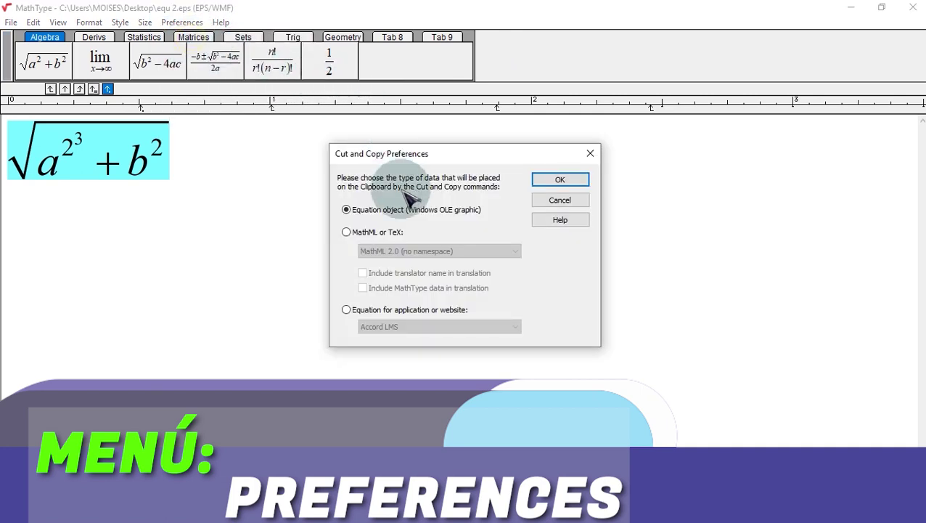
click(559, 181)
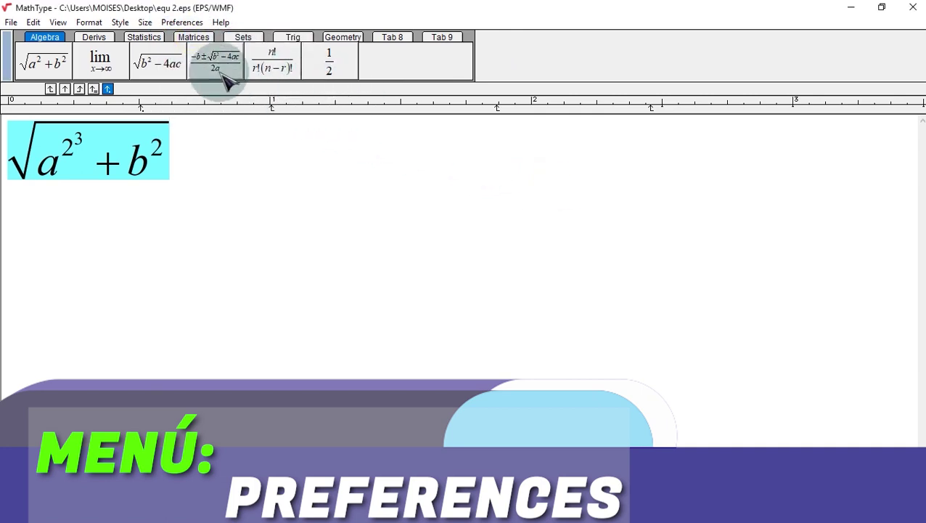
Look through the list of recognized functions in the preferences and close it without changes.
click(183, 22)
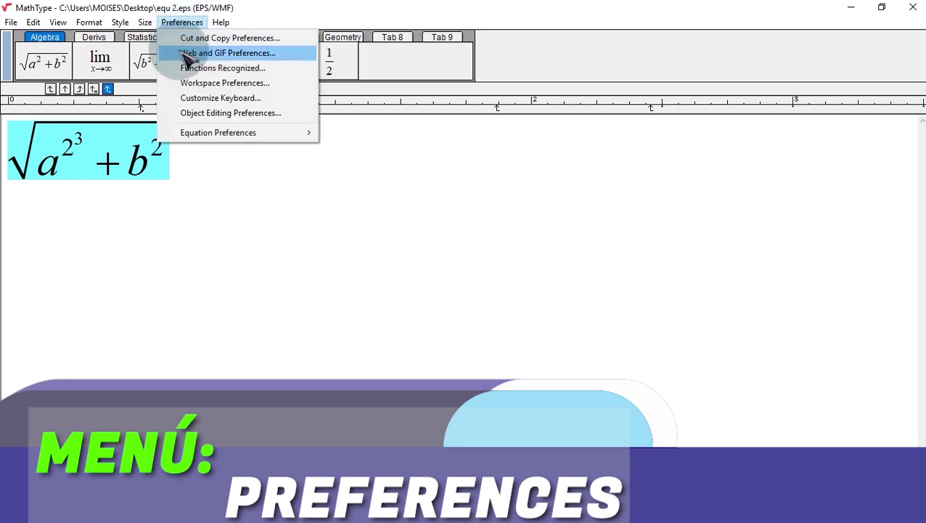
click(234, 71)
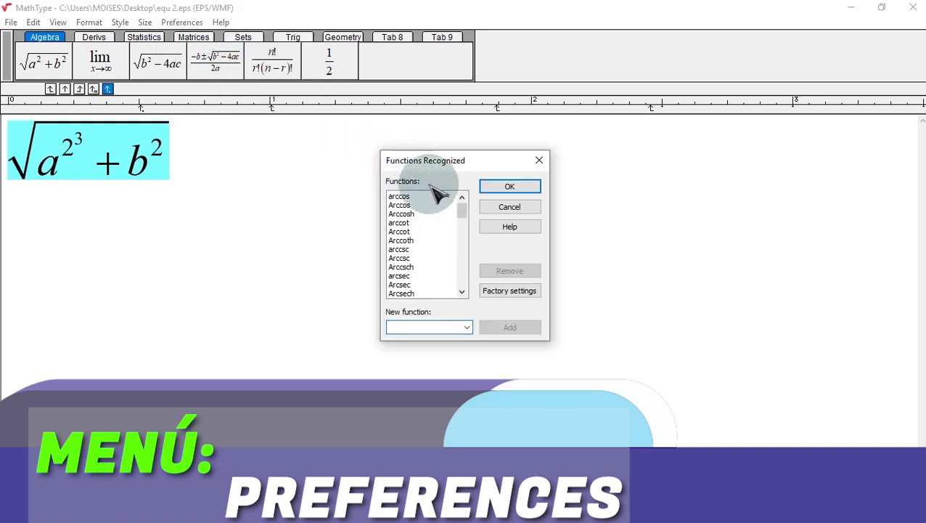
mouse_move(469, 227)
mouse_down()
mouse_move(468, 295)
mouse_move(464, 222)
mouse_up()
click(539, 160)
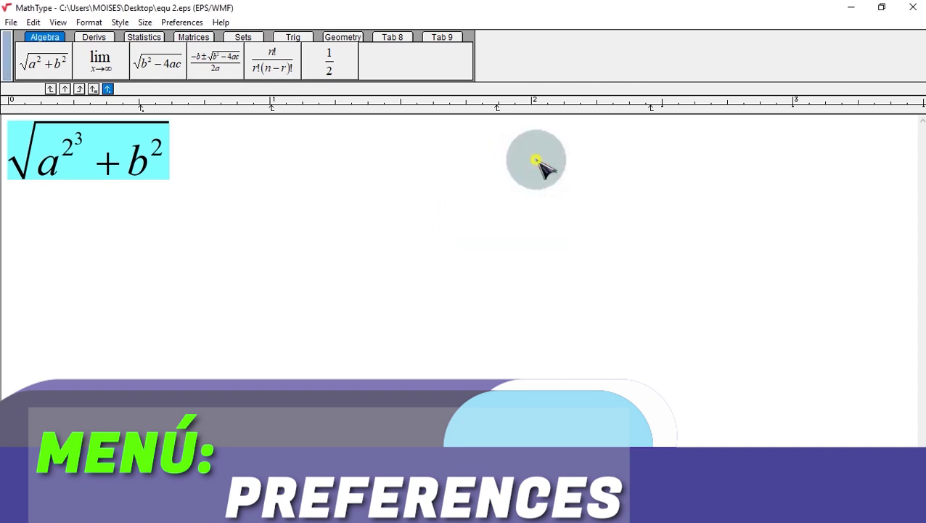
Replace the square-root expression with sen and append a handwritten θ using the Math Input Panel, closing the panel when done.
text(sen)
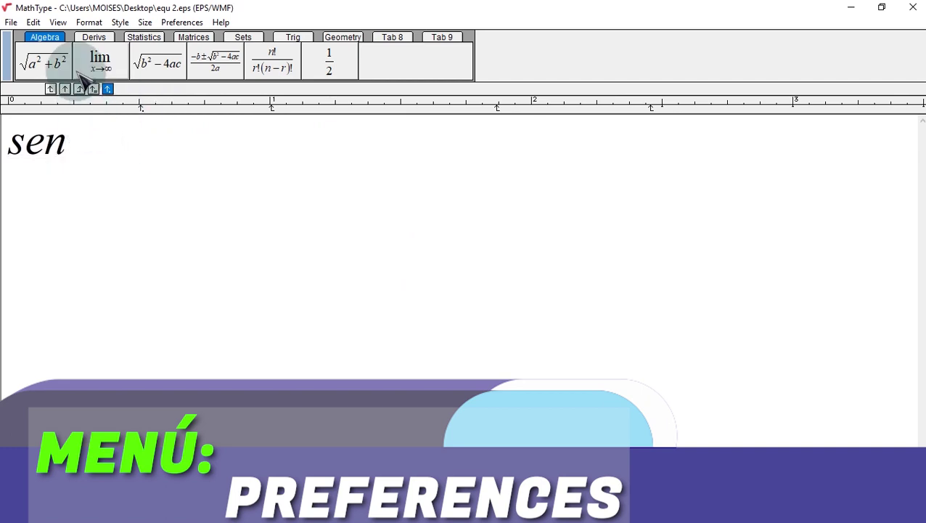
click(33, 21)
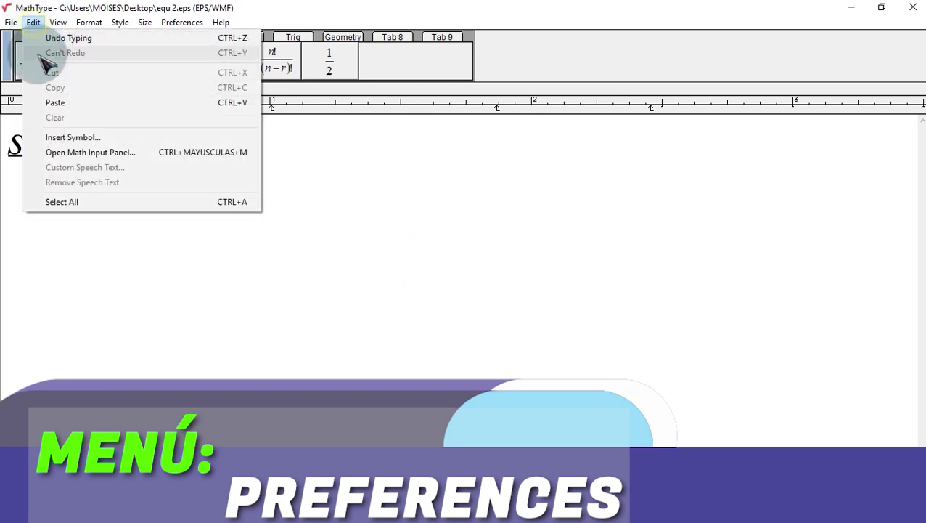
click(86, 153)
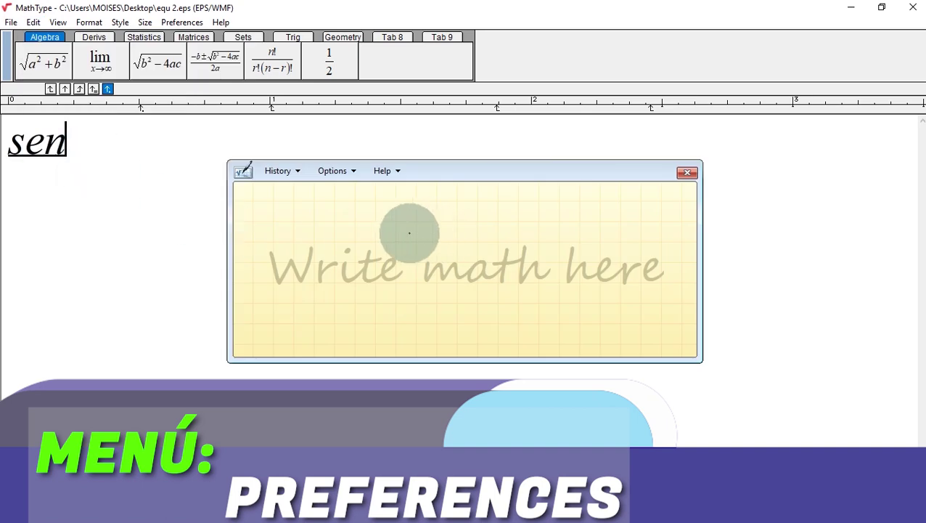
drag(392, 220, 399, 222)
drag(384, 253, 432, 251)
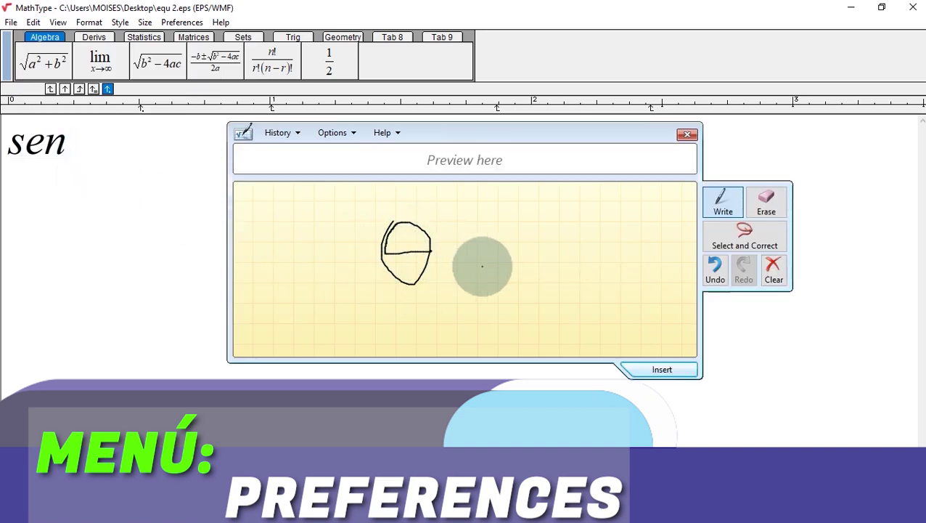
click(660, 370)
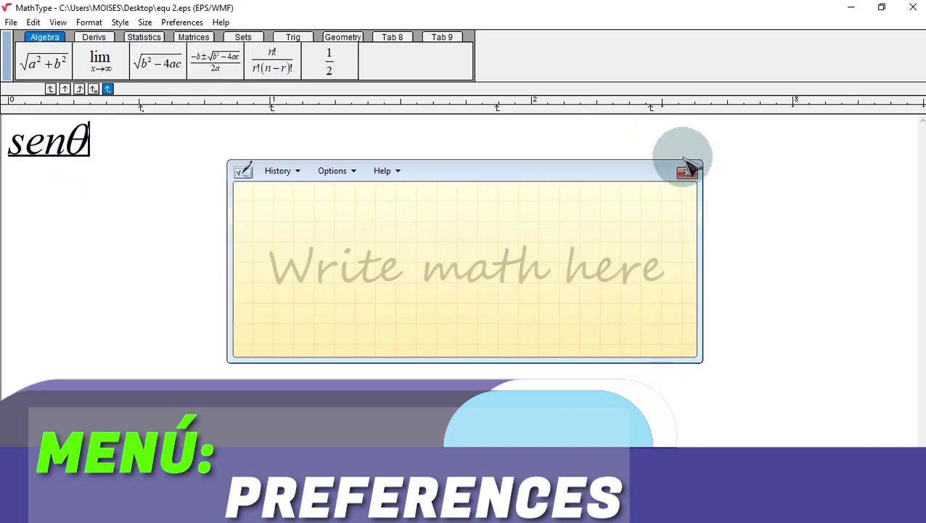
click(688, 170)
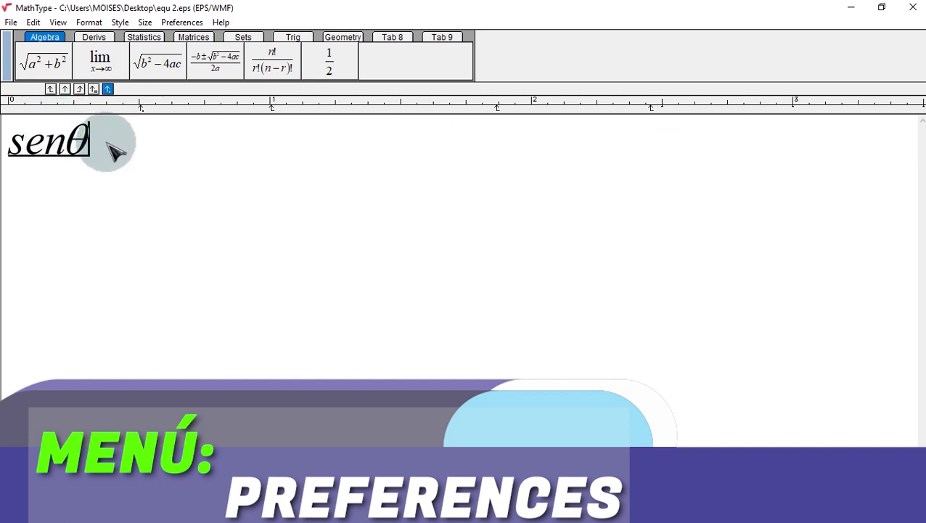
Add Sen and sen to the recognized functions, and retype sen over the selected letters before θ.
drag(67, 145, 13, 154)
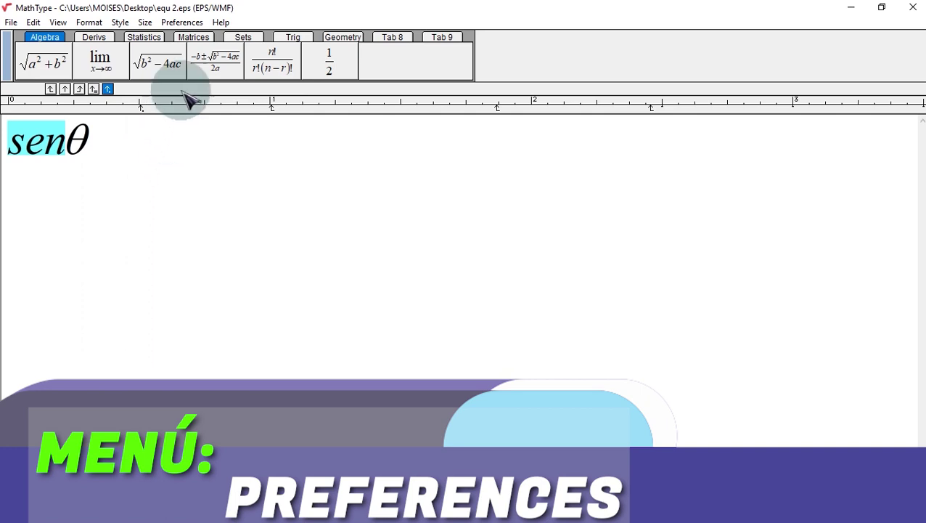
click(182, 21)
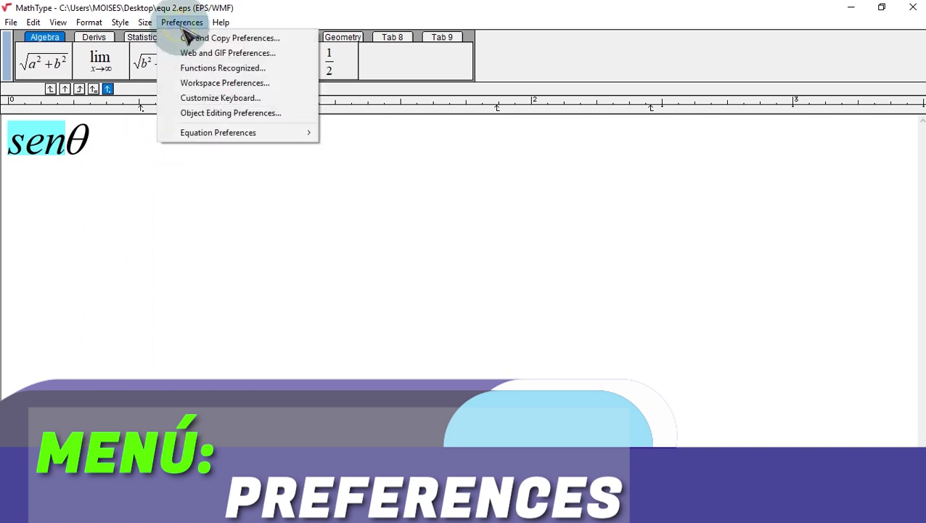
click(220, 68)
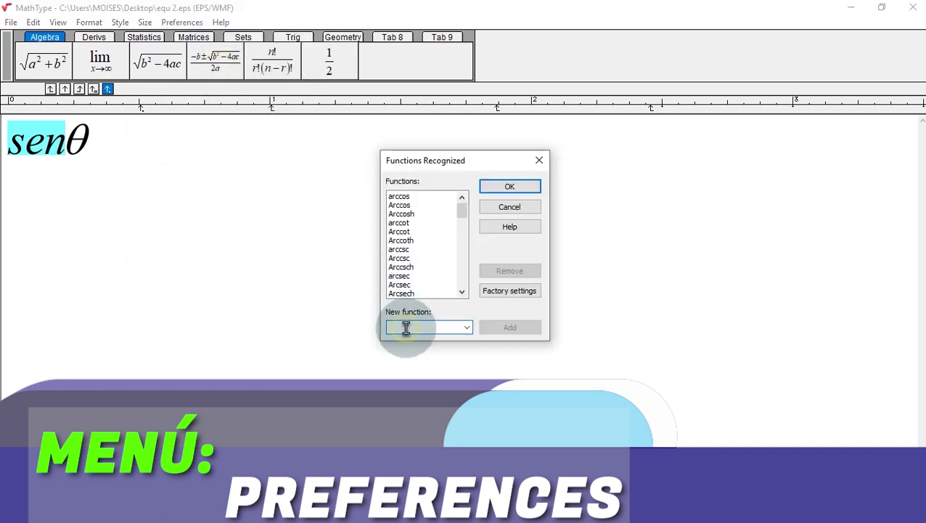
text(S)
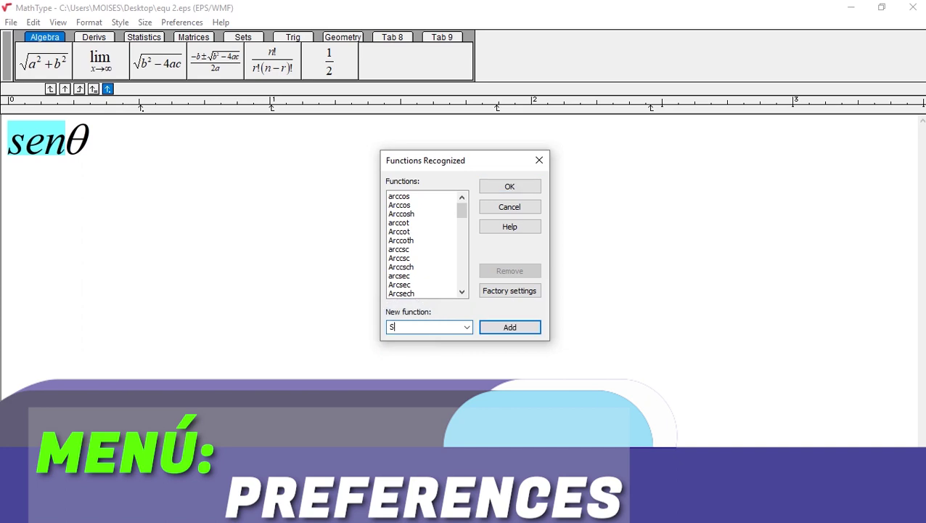
text(en)
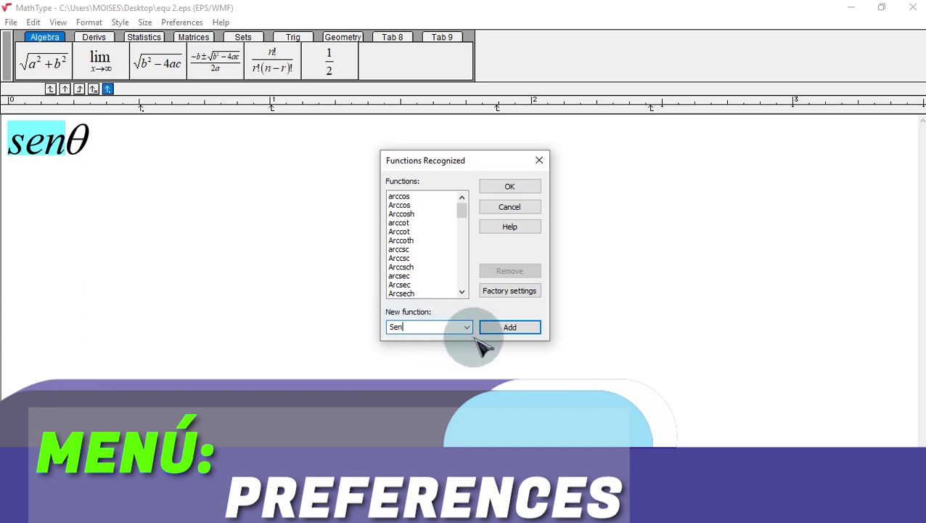
click(520, 328)
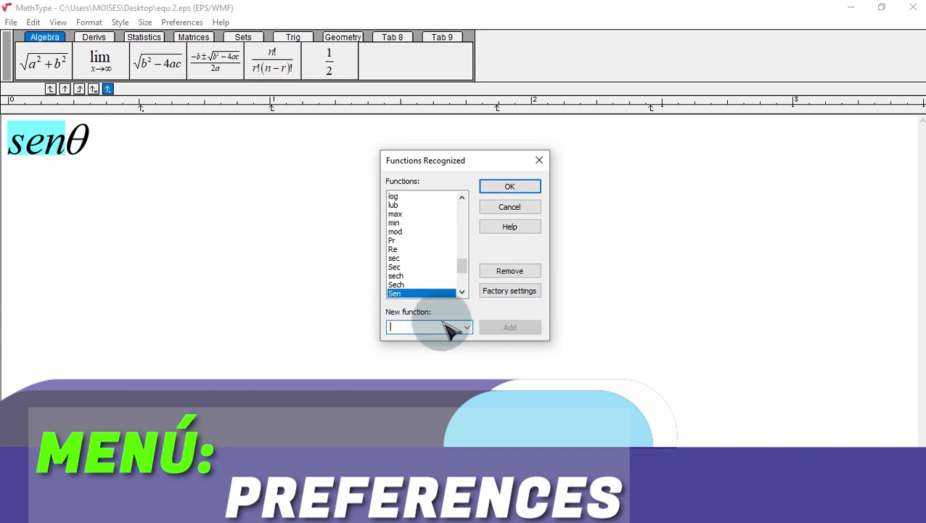
text(sen)
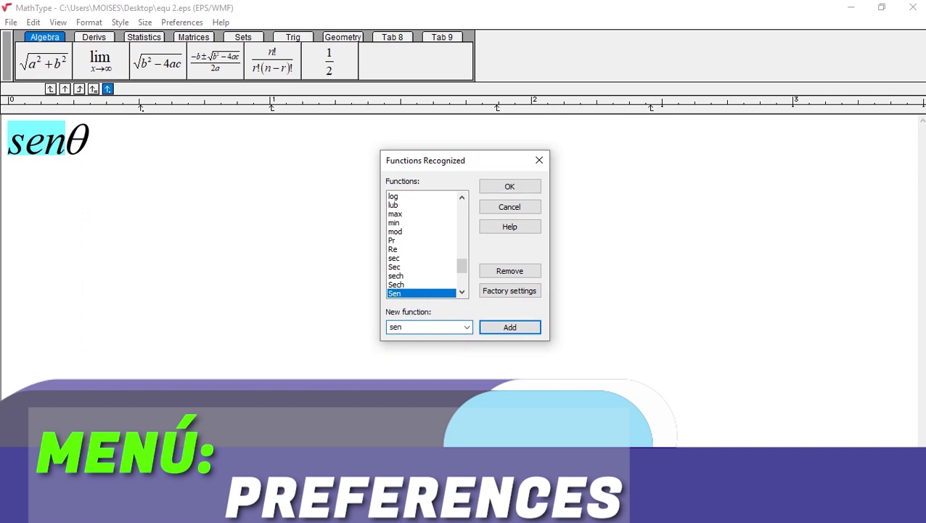
click(488, 332)
click(510, 187)
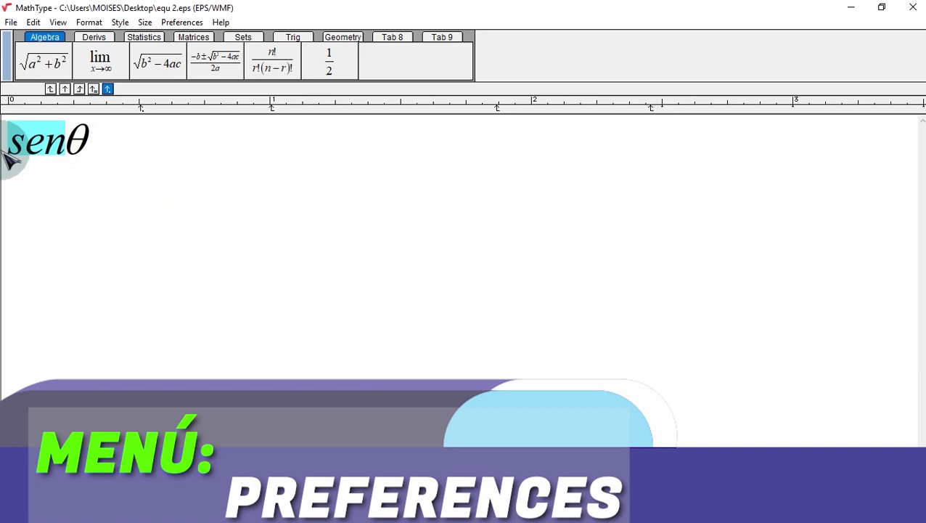
text(sen)
click(133, 150)
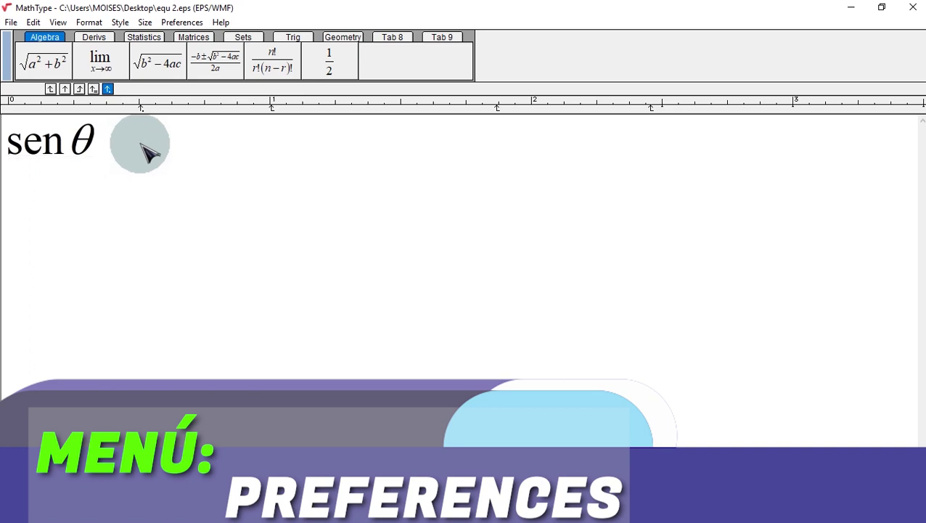
Set the toolbar size to Large in the workspace preferences and apply it.
click(183, 23)
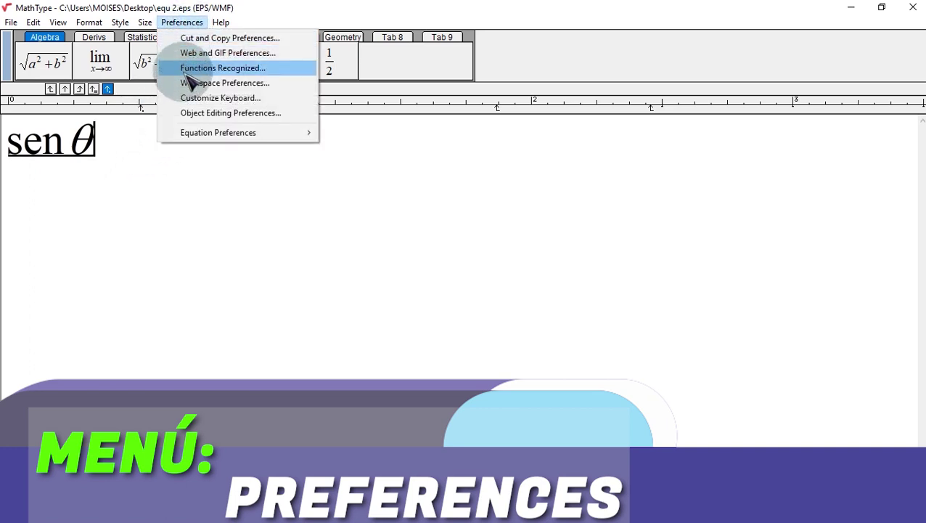
click(276, 85)
drag(477, 40, 579, 39)
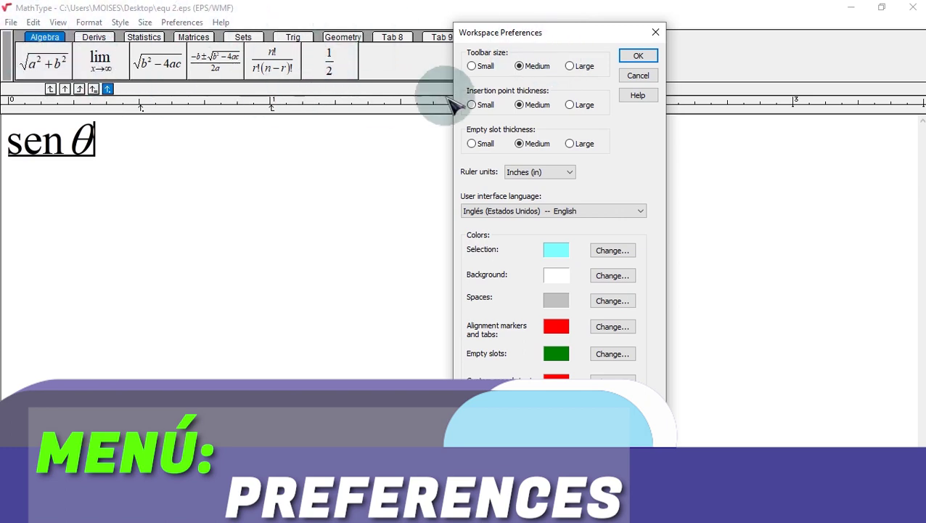
click(572, 66)
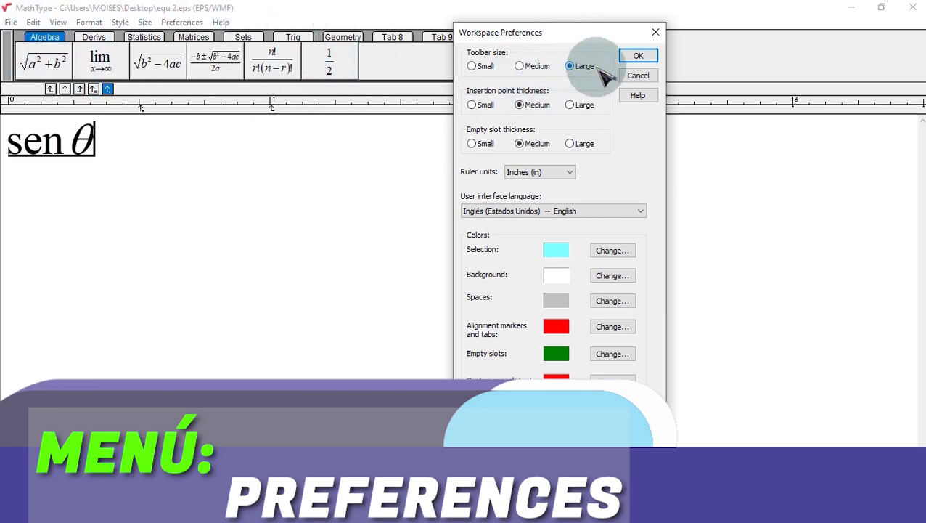
click(636, 57)
Set the toolbar size back to Medium in the workspace preferences.
click(182, 22)
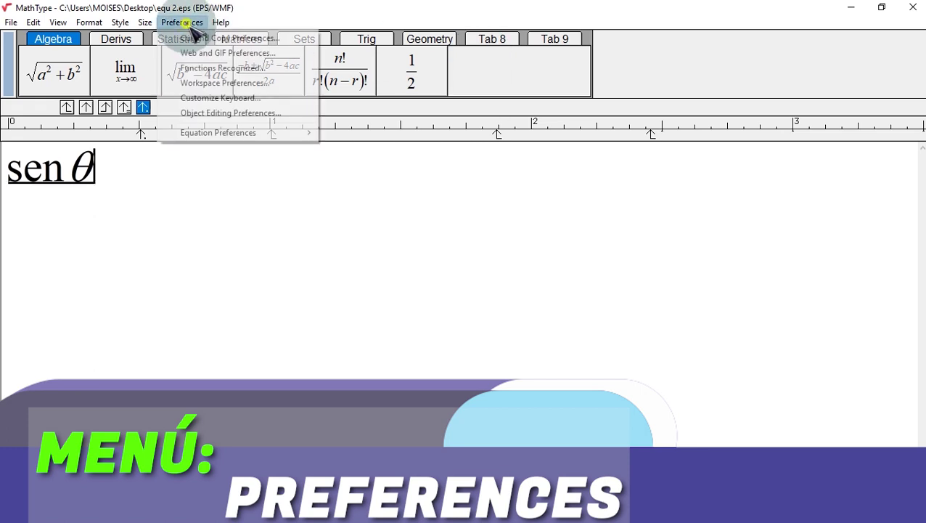
click(201, 82)
click(451, 72)
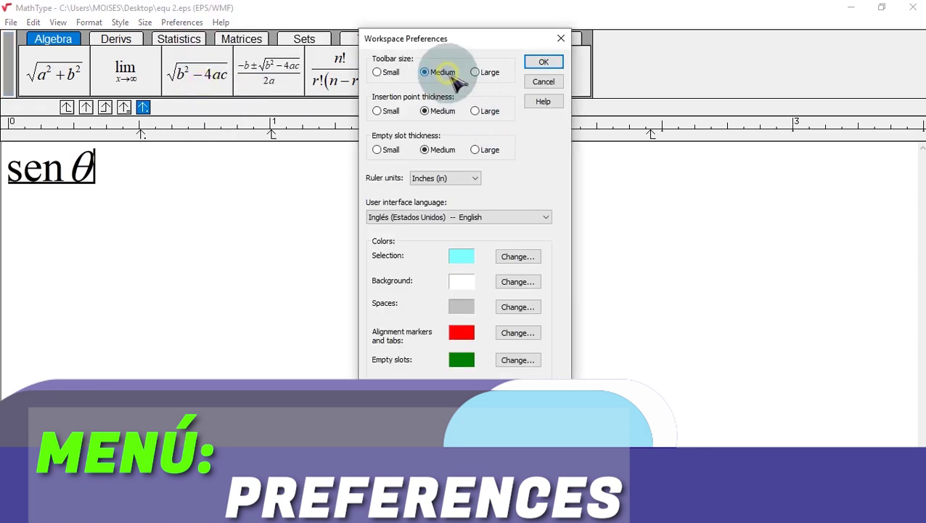
click(539, 62)
Check the available ruler units in the workspace preferences and set the workspace background color to yellow.
click(182, 22)
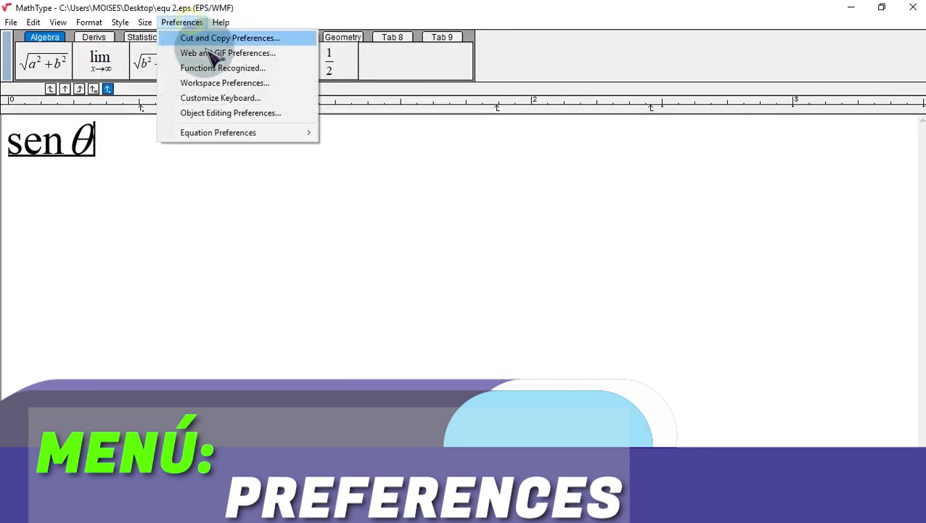
click(255, 85)
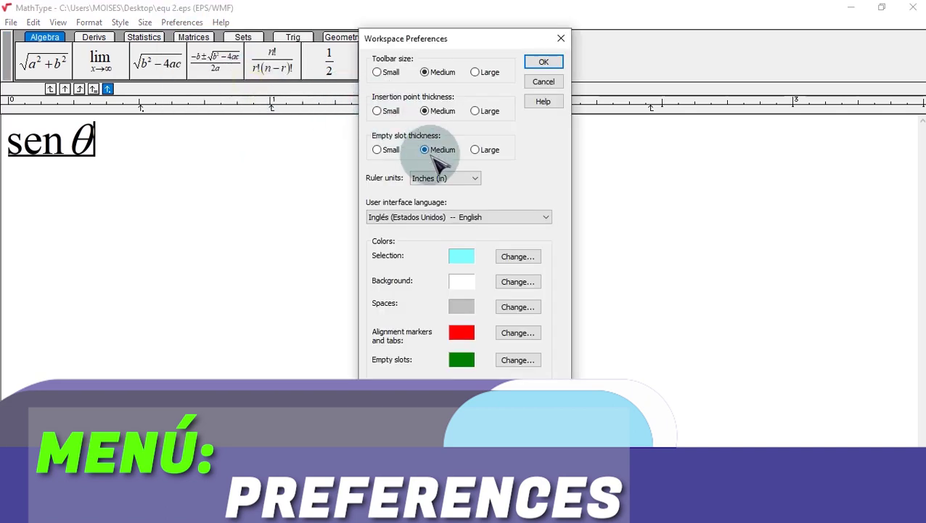
click(457, 181)
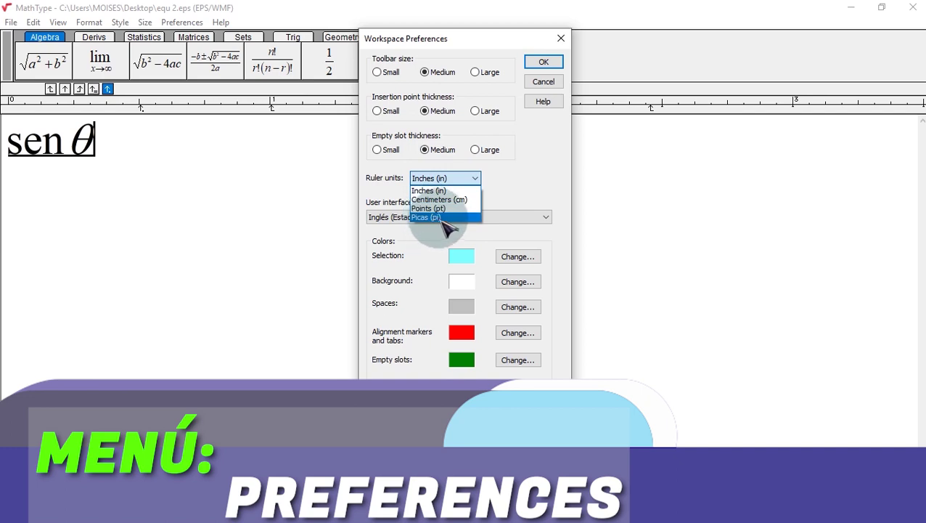
click(511, 191)
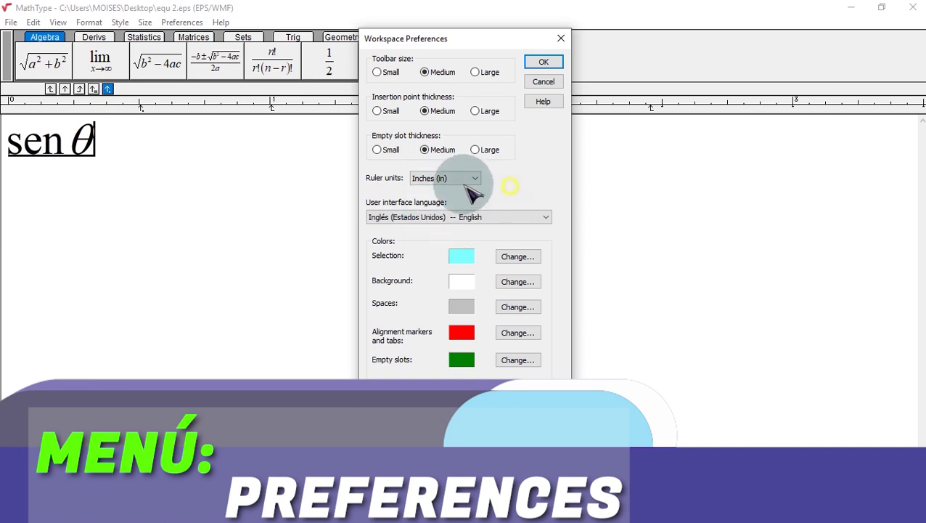
click(517, 281)
click(294, 233)
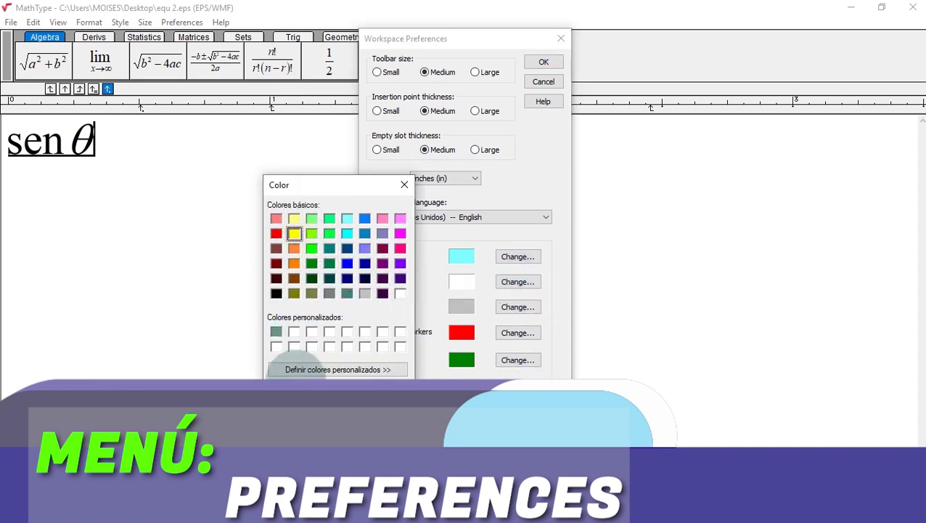
click(294, 388)
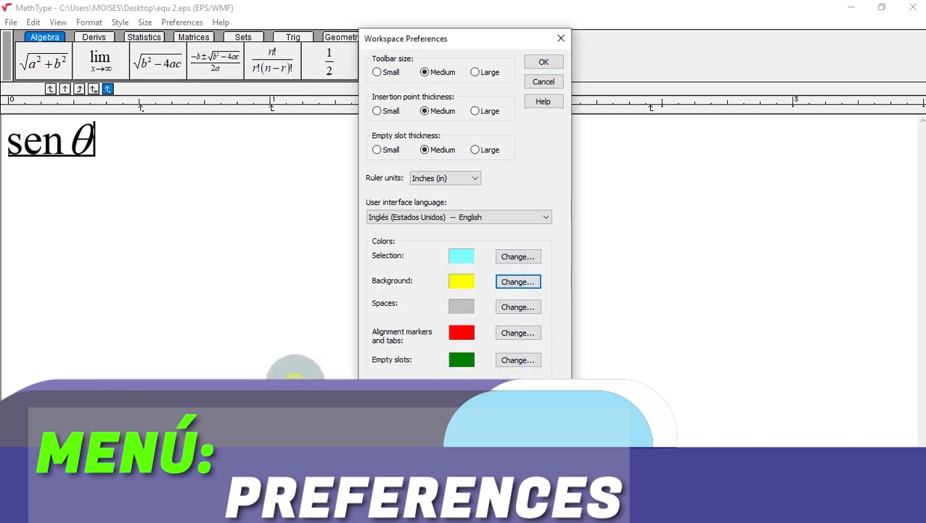
click(544, 62)
Restore the workspace background color to white in the workspace preferences.
click(190, 22)
mouse_move(261, 145)
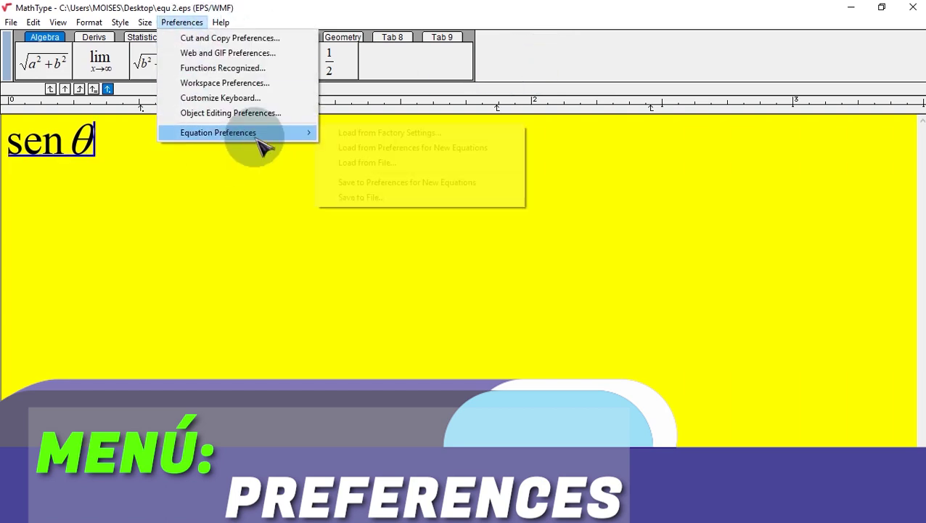
click(218, 84)
click(517, 281)
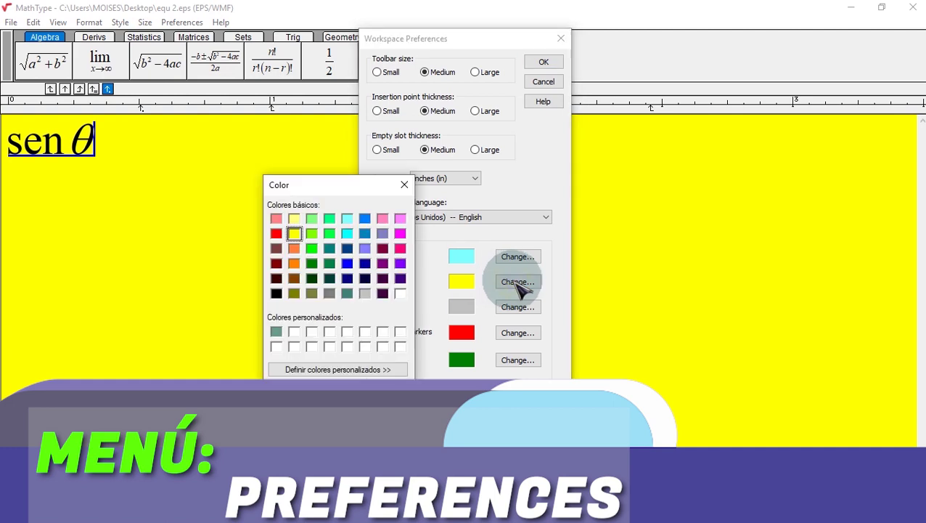
click(400, 293)
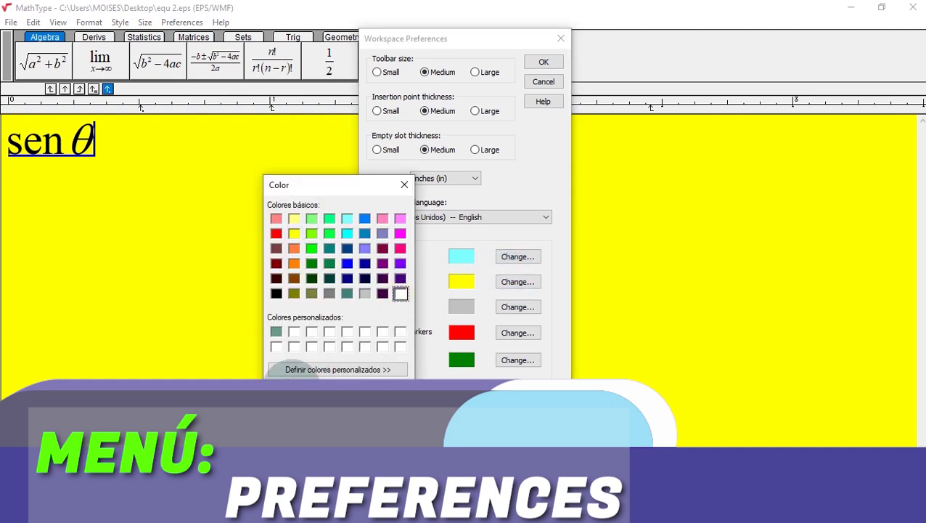
click(290, 392)
click(544, 62)
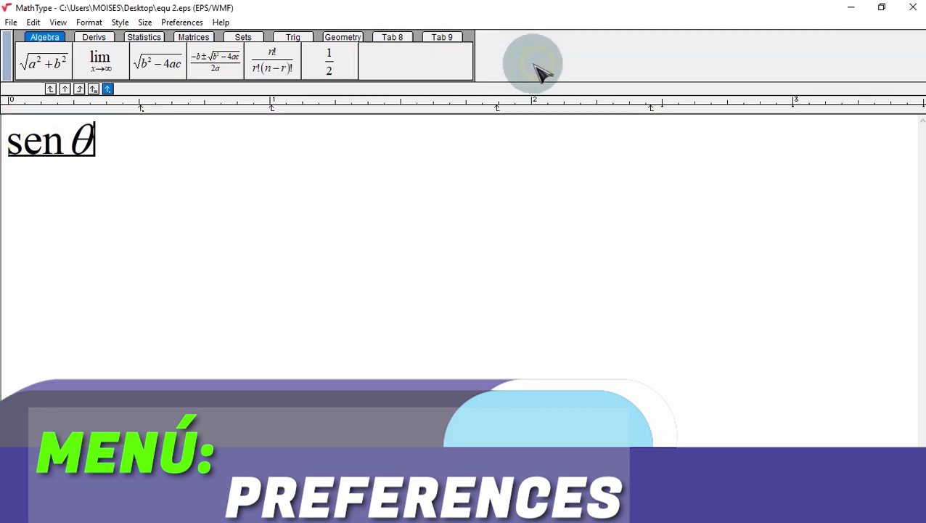
Open the keyboard customization settings and expand the Menu Commands category to examine its submenus.
click(182, 22)
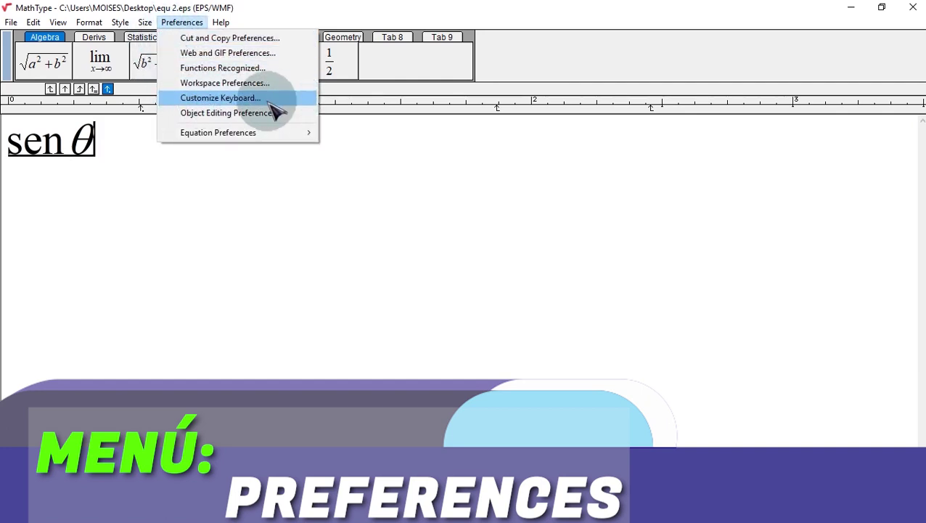
click(207, 97)
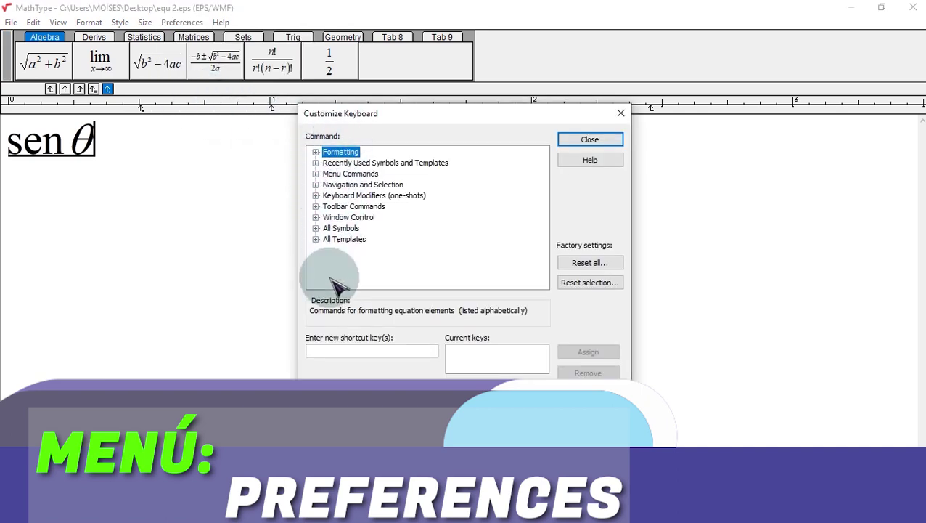
click(316, 174)
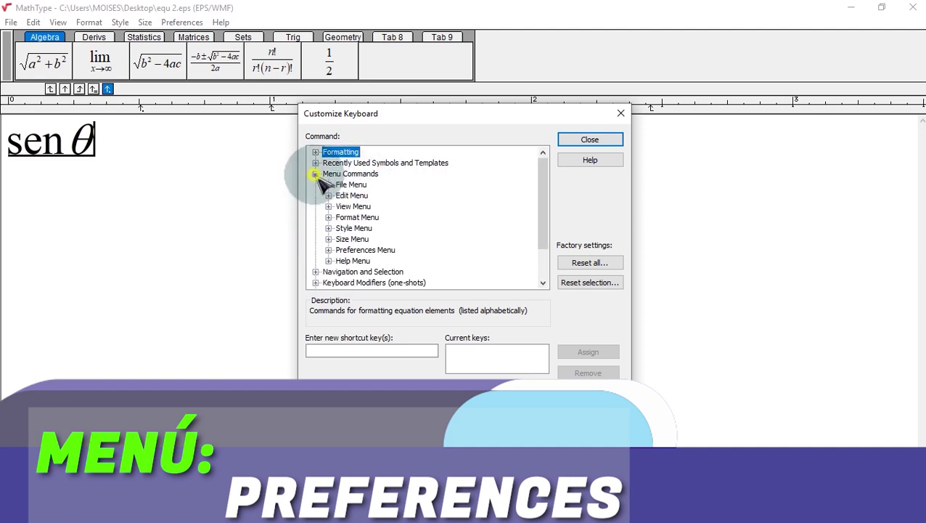
Assign CTRL+ALT+0 to the Load from Preferences for New Equations command and request a factory reset of all keyboard shortcuts.
click(328, 251)
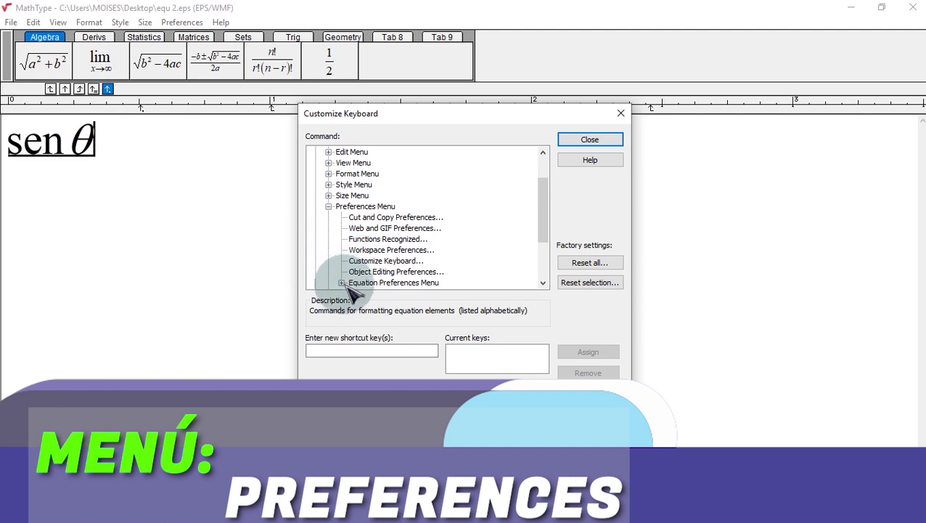
scroll(347, 286, down, 1)
click(342, 250)
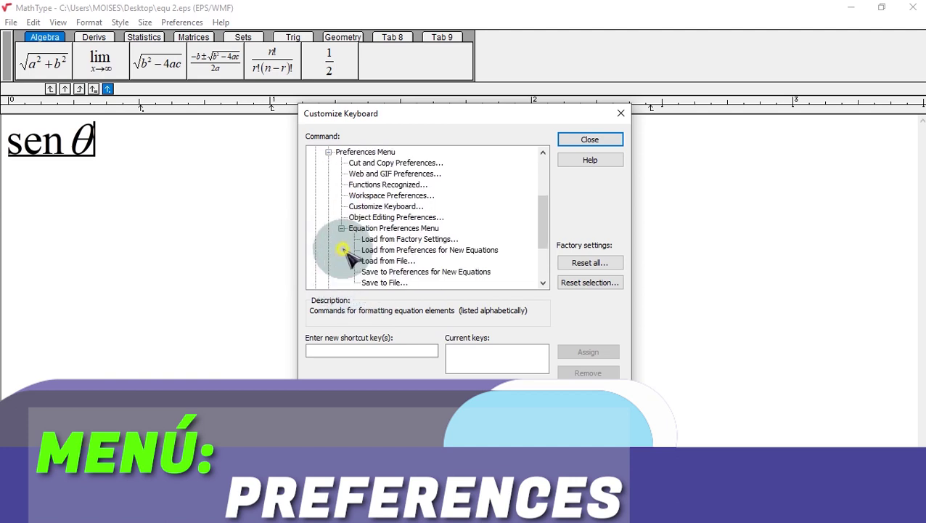
click(398, 251)
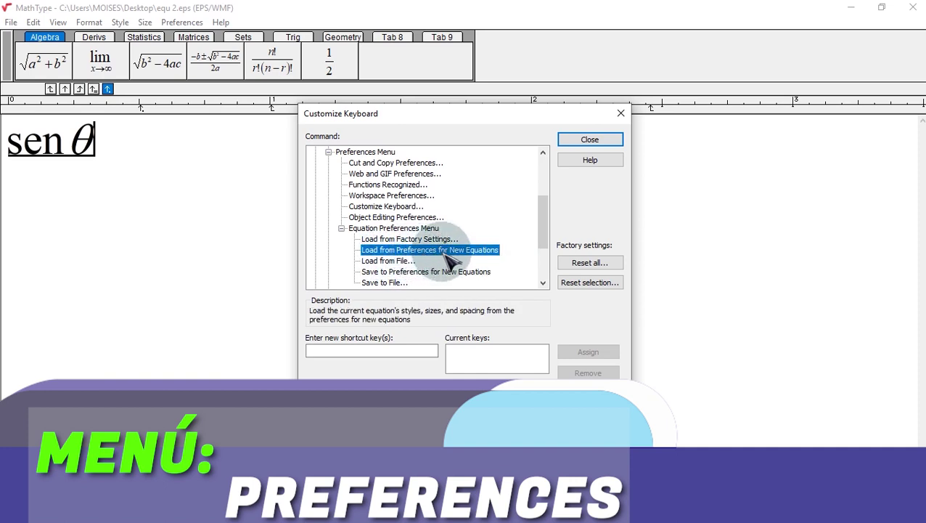
click(339, 352)
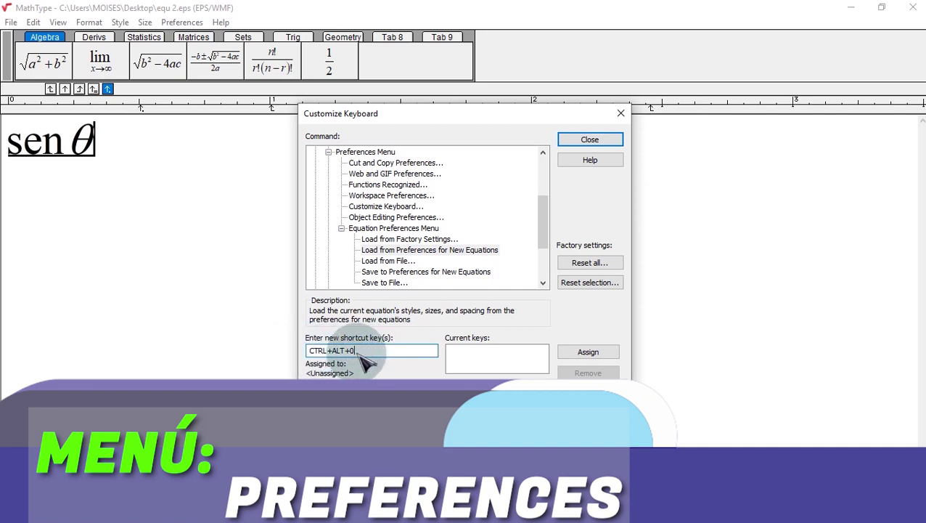
click(588, 352)
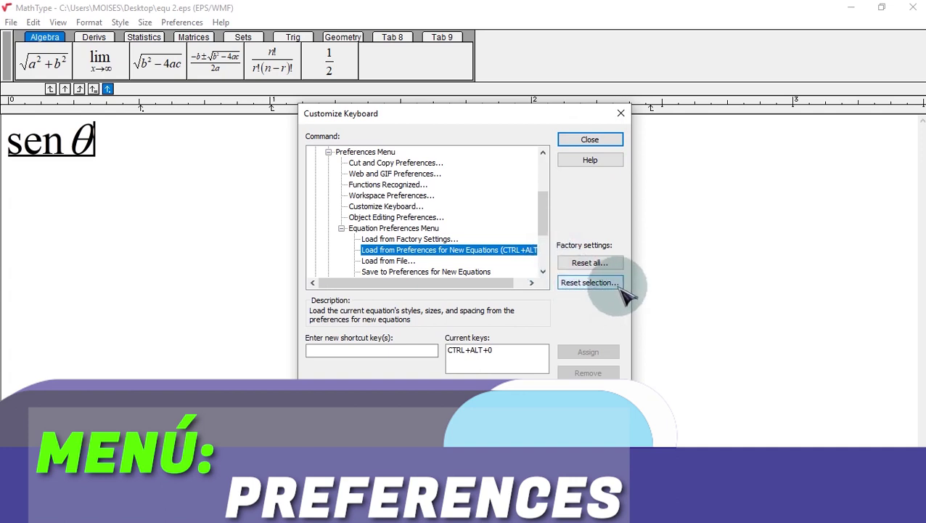
click(587, 266)
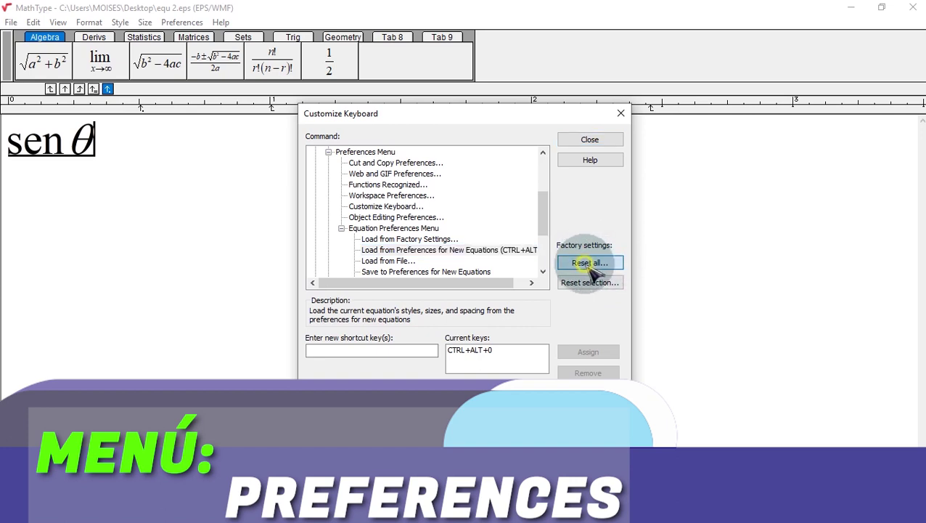
click(520, 311)
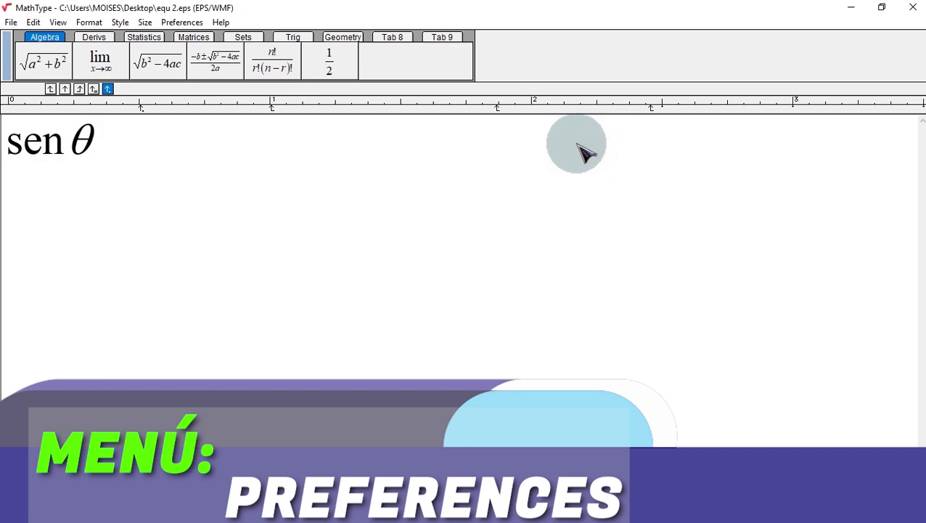
Check the Object Editing Preferences for the option that controls editing in a separate window, leaving the settings as they are.
click(182, 23)
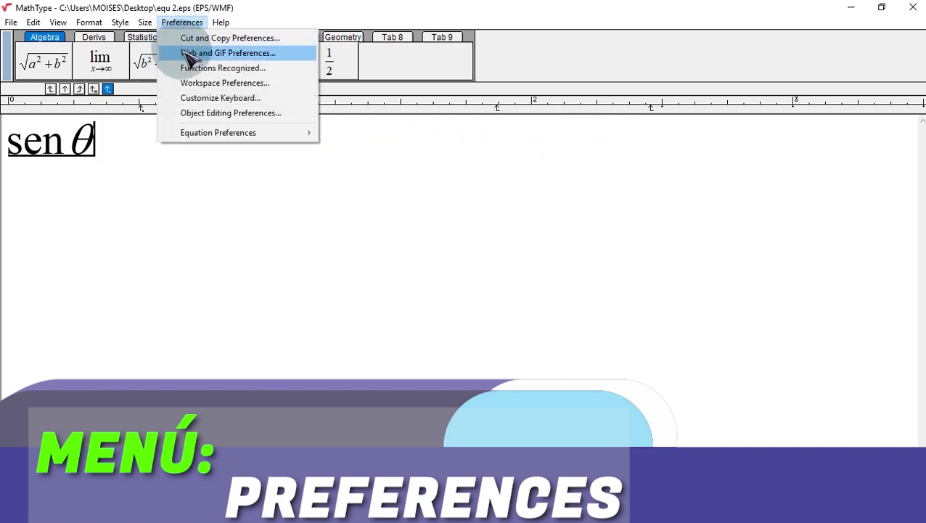
click(254, 115)
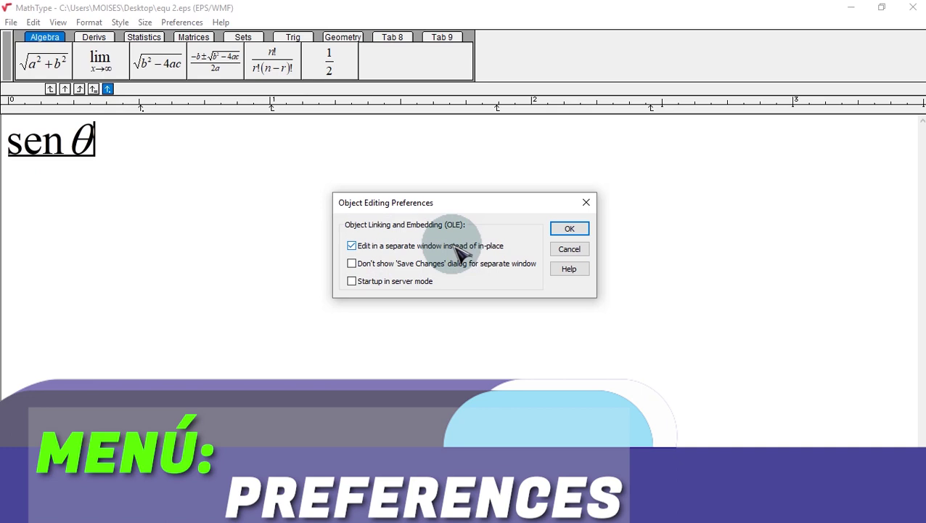
click(586, 203)
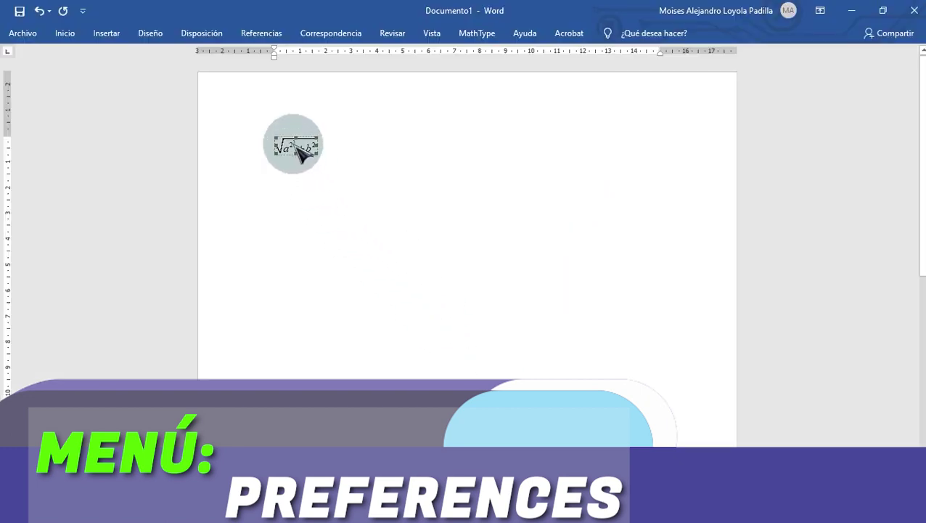
Open the square-root equation in the Word document for editing in a separate MathType window, close it, and return to MathType.
double_click(294, 147)
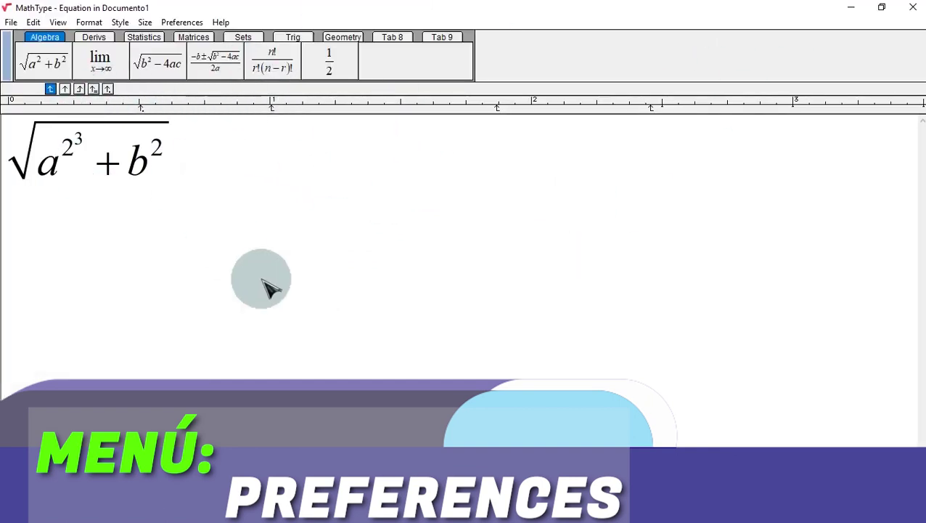
click(914, 8)
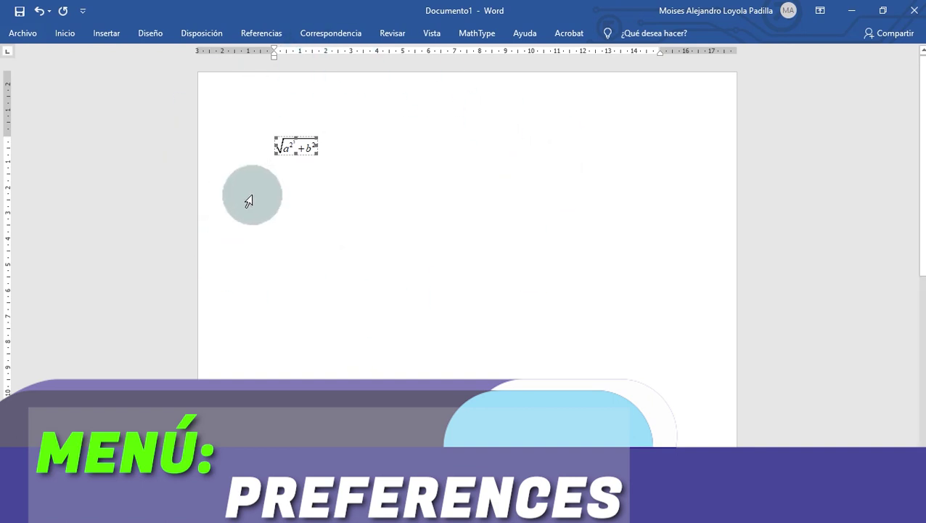
click(477, 137)
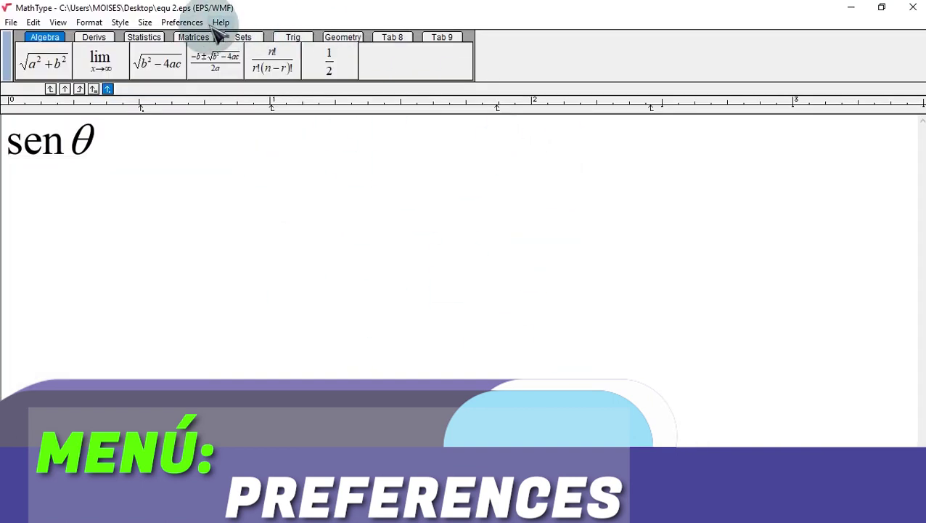
Turn off editing in a separate window in the Object Editing Preferences.
click(181, 23)
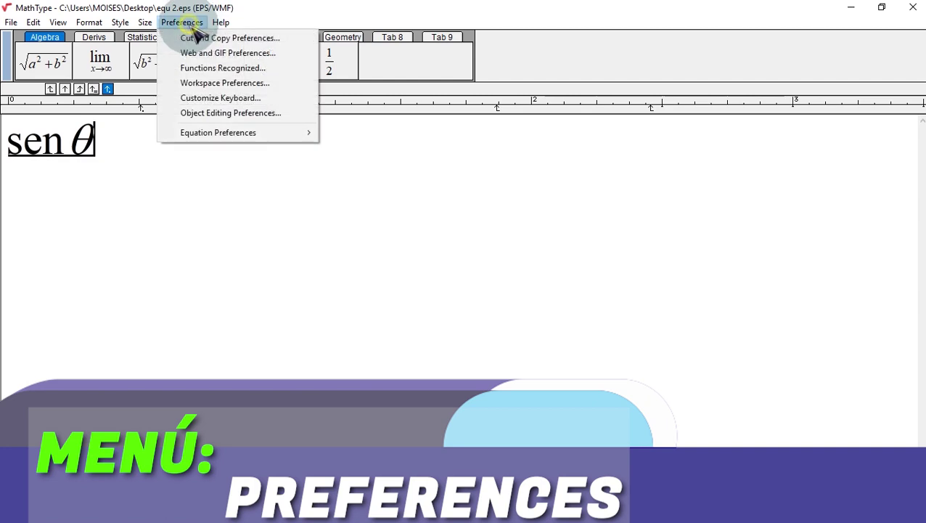
click(258, 114)
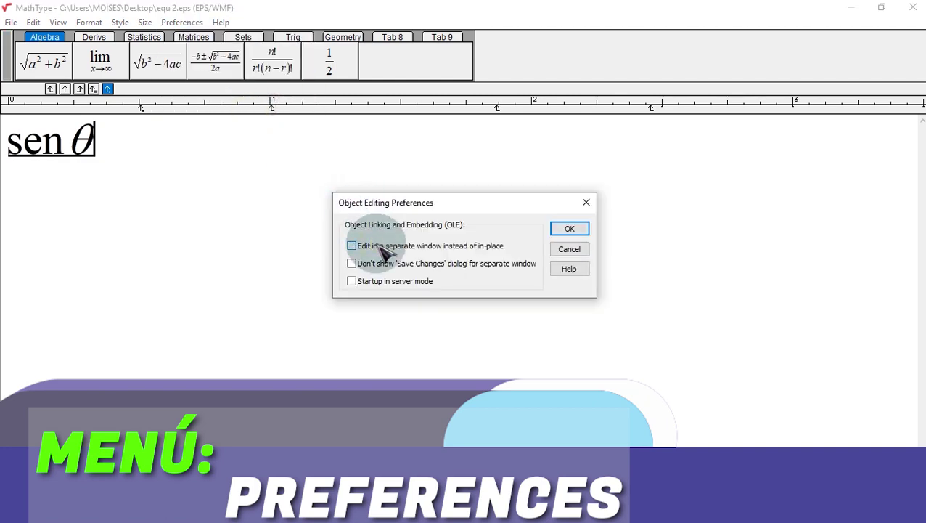
click(569, 230)
Switch to Word, open the square-root equation for in-place editing, reposition the floating Equation toolbar, and return to MathType.
click(850, 8)
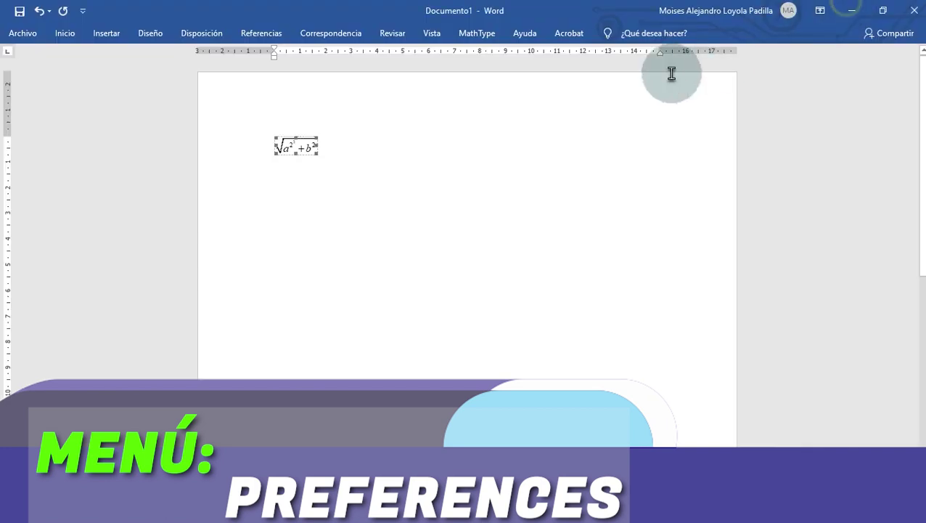
click(340, 180)
double_click(300, 148)
drag(488, 38, 386, 44)
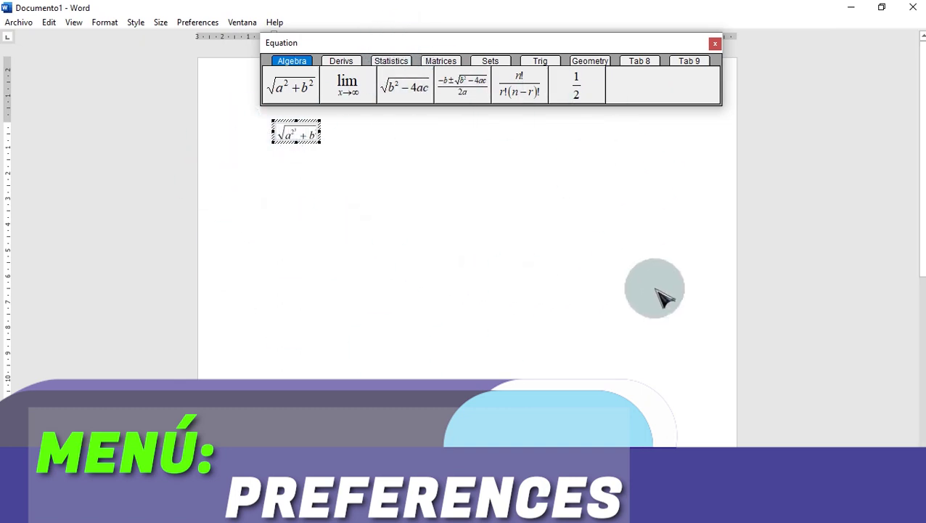
click(806, 285)
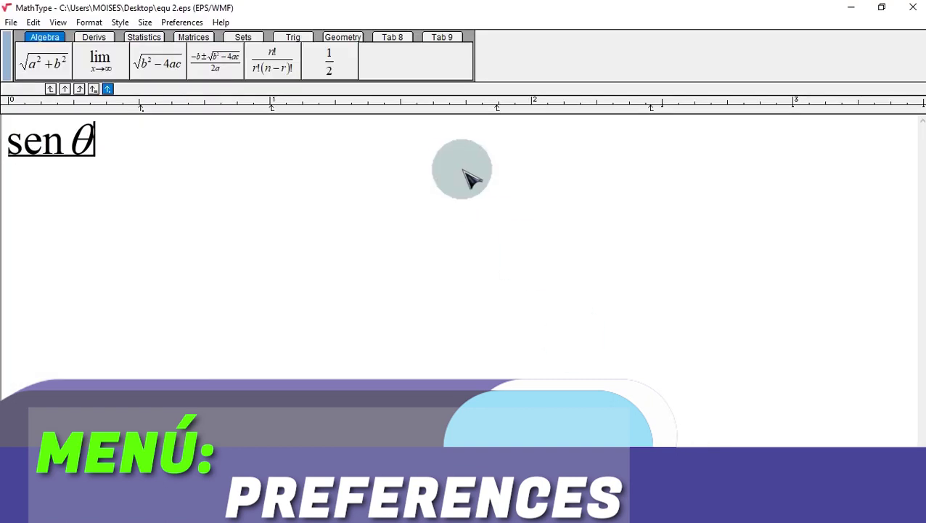
Turn on editing in a separate window instead of in-place in the Object Editing Preferences.
click(182, 23)
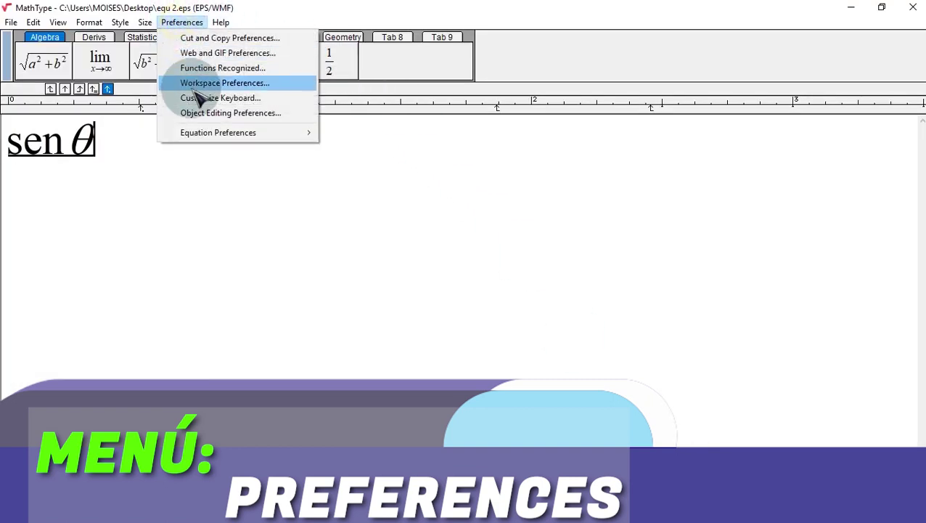
click(263, 116)
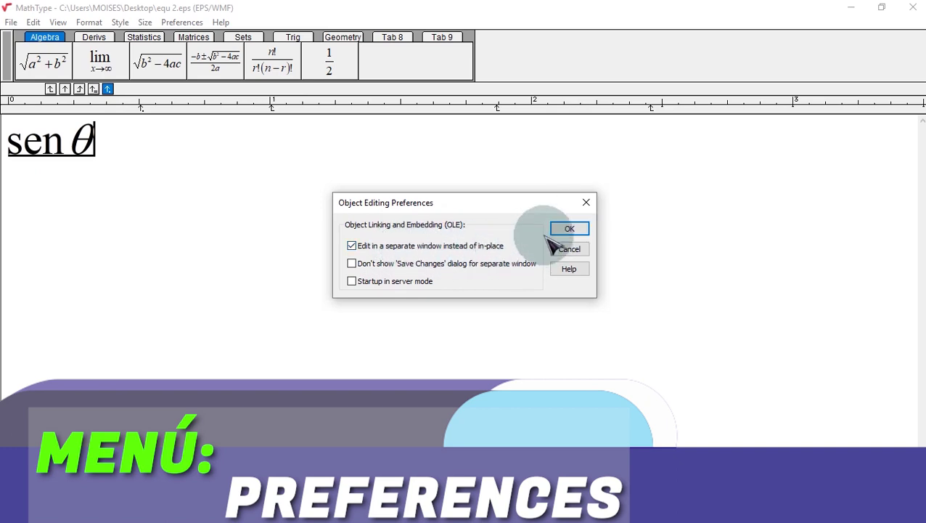
click(568, 231)
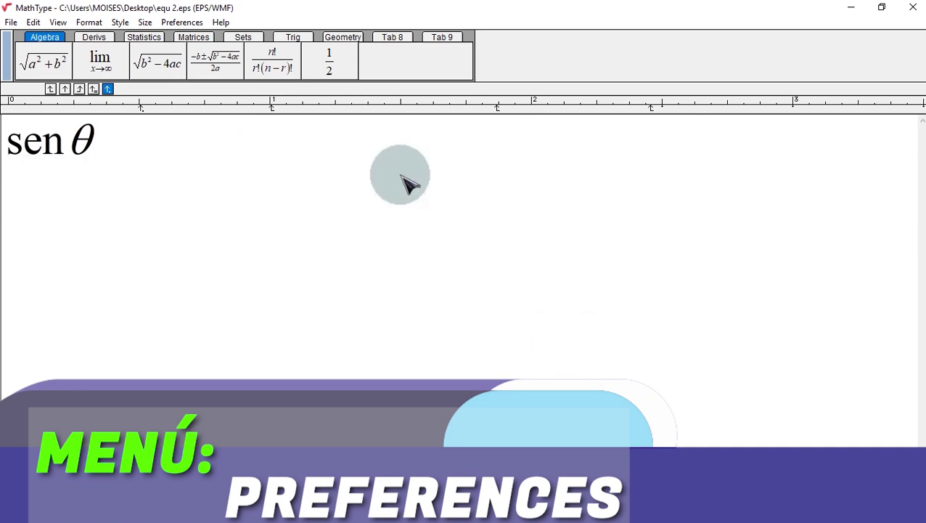
Close the equ 2.eps equation and, in a new untitled equation, load the factory equation preferences with use for new equations enabled.
key(alt+F4)
click(505, 303)
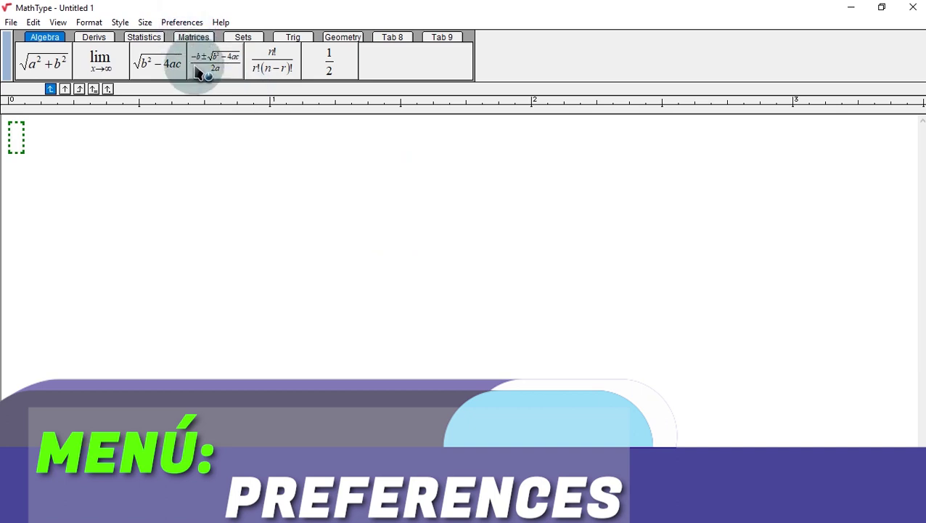
click(182, 23)
mouse_move(204, 136)
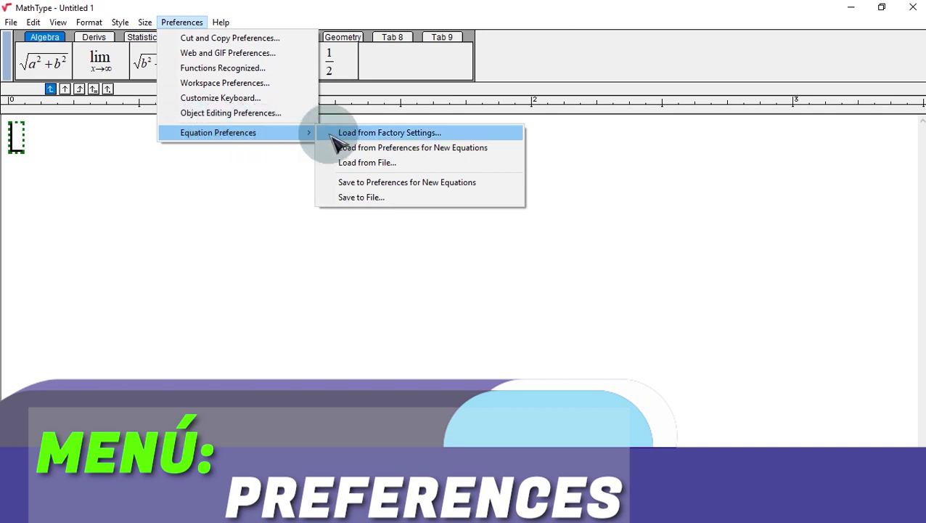
click(392, 136)
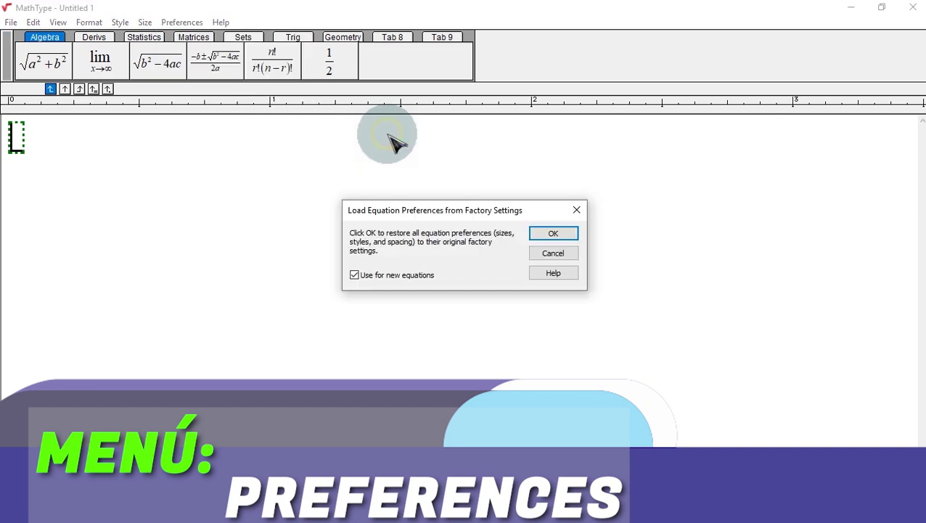
click(551, 234)
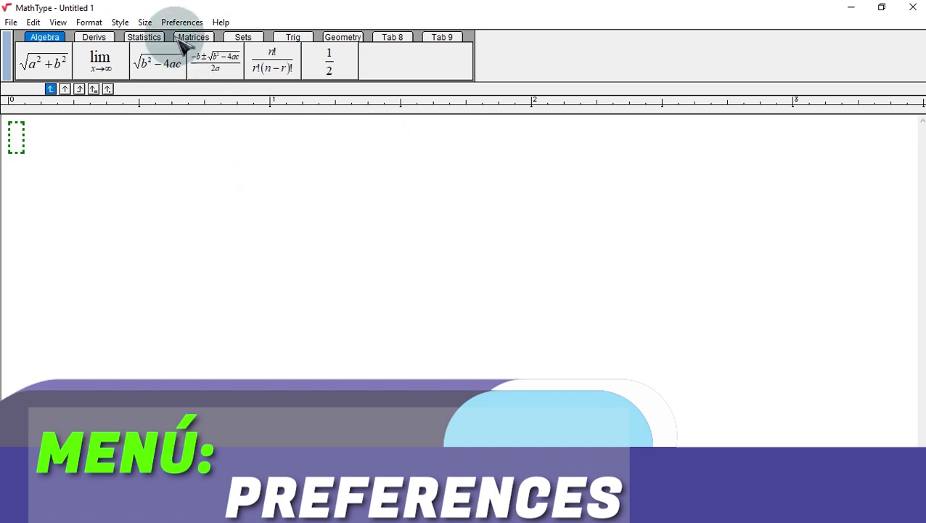
Insert the quadratic formula expression from the Algebra set into the empty equation.
click(213, 64)
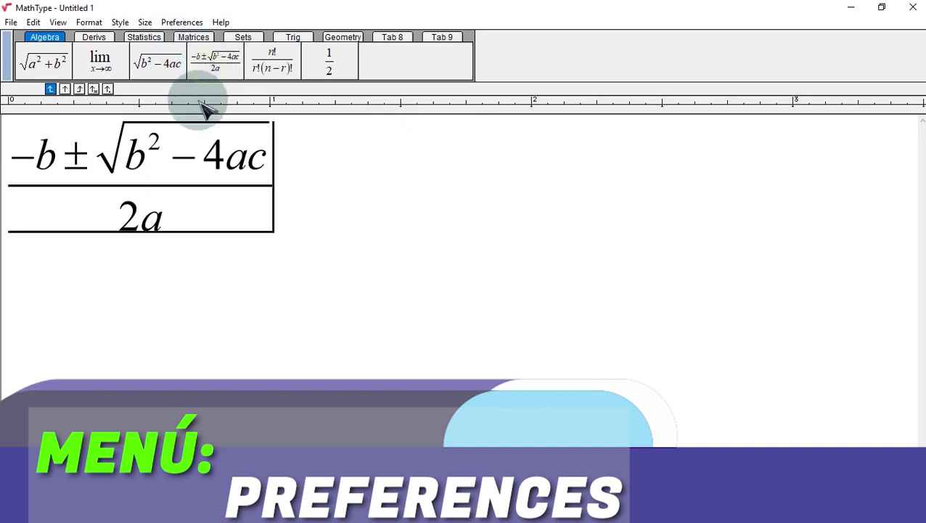
drag(388, 200, 7, 174)
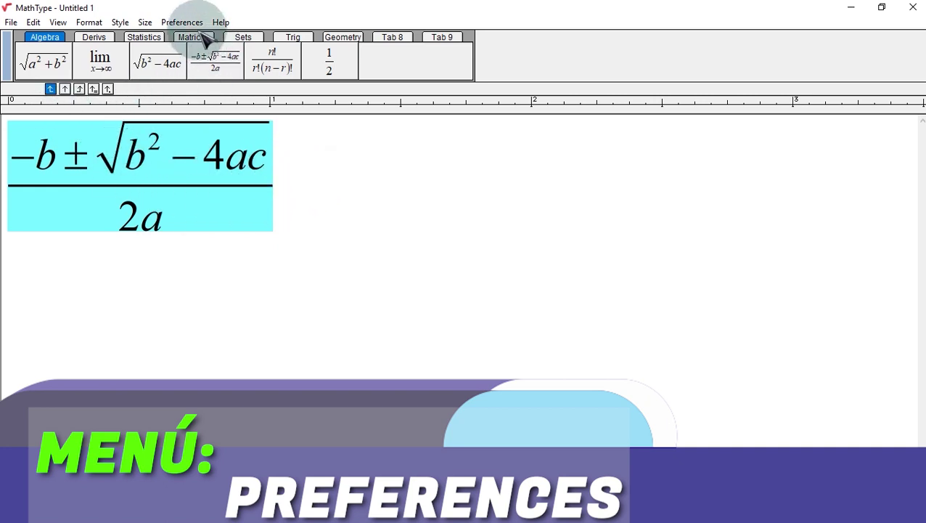
click(460, 279)
Load the Euclid 10 preference file from the Preferences folder for the current and new equations.
click(199, 24)
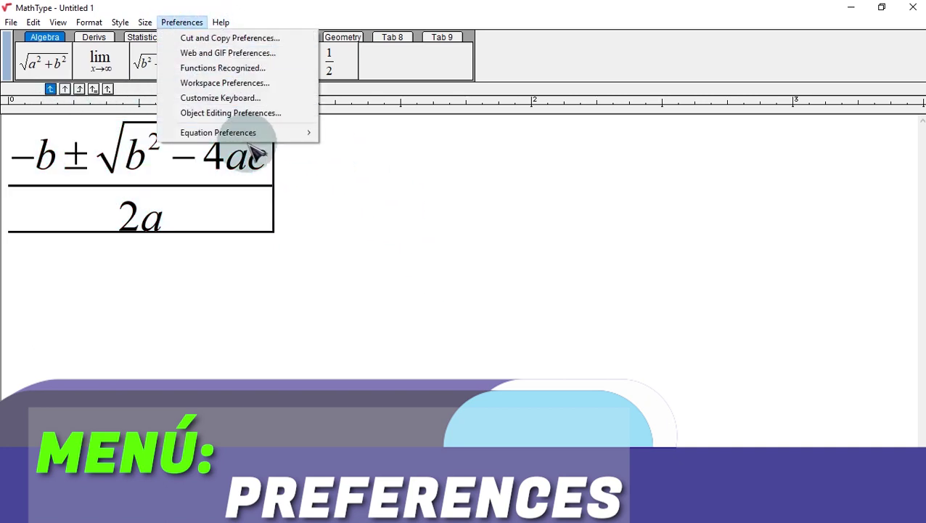
mouse_move(270, 138)
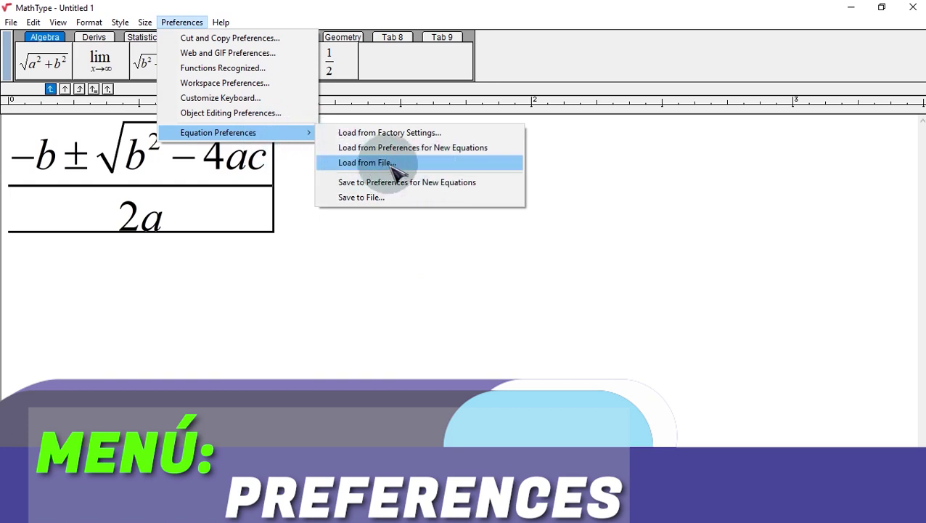
click(366, 171)
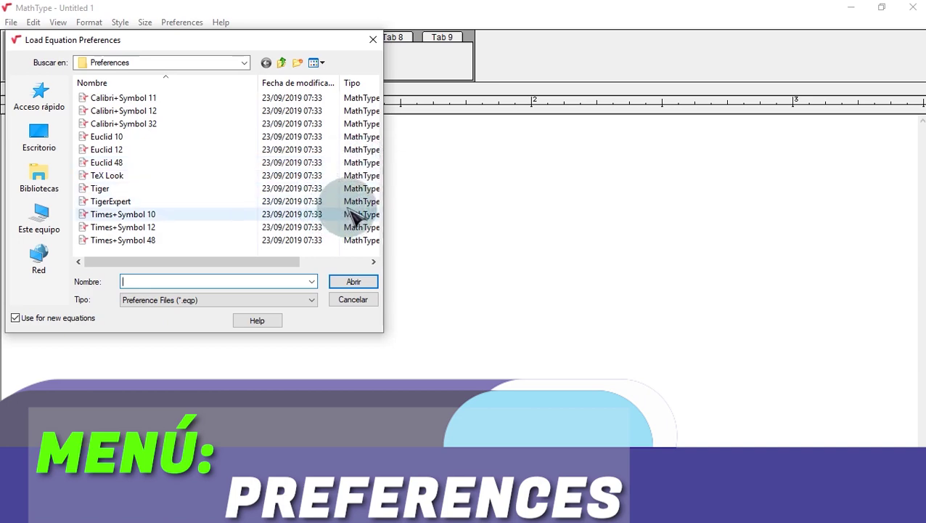
drag(243, 41, 425, 91)
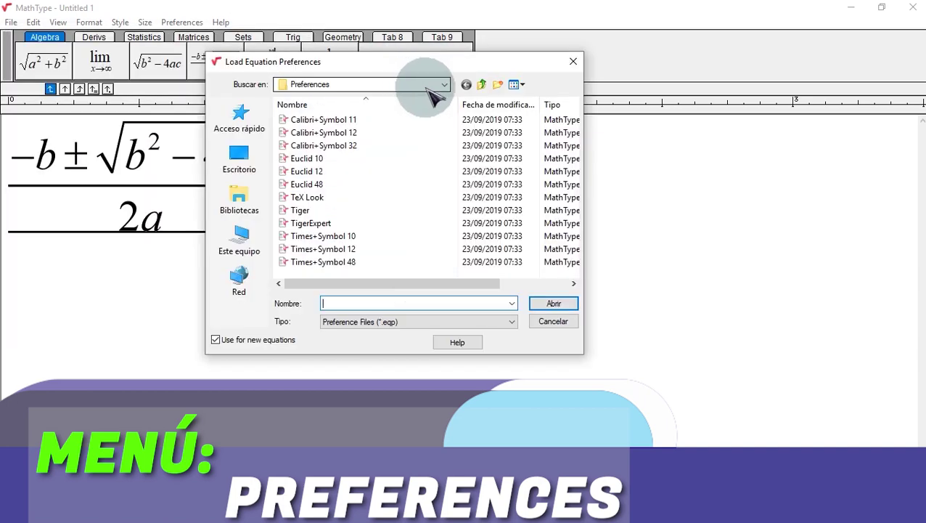
click(426, 85)
click(415, 88)
click(412, 88)
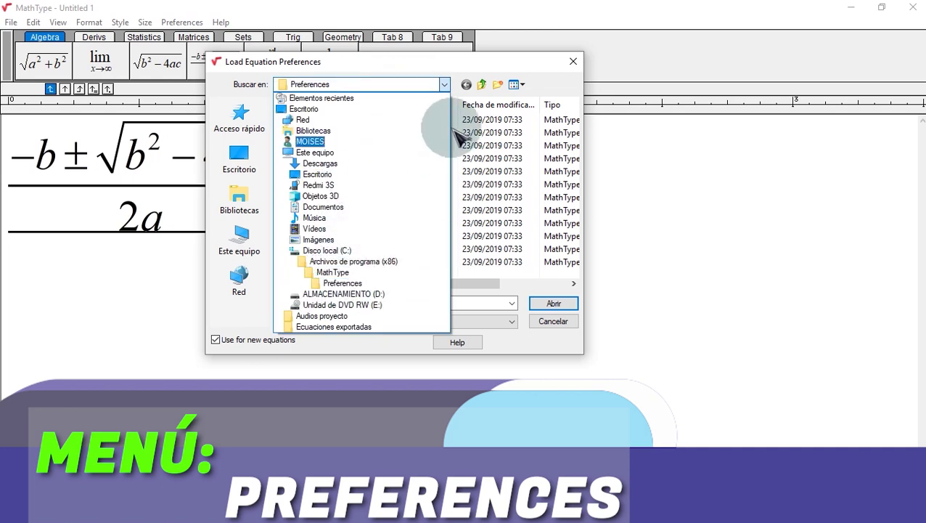
click(481, 83)
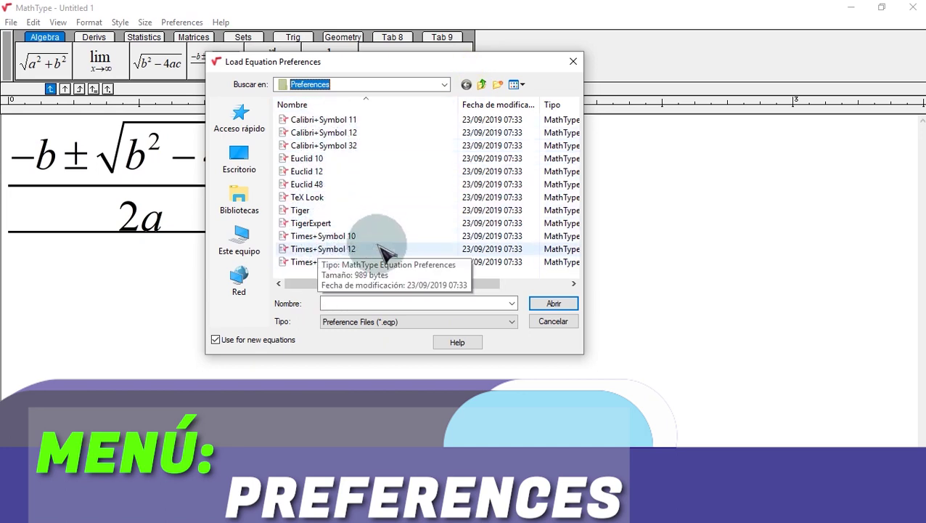
click(310, 158)
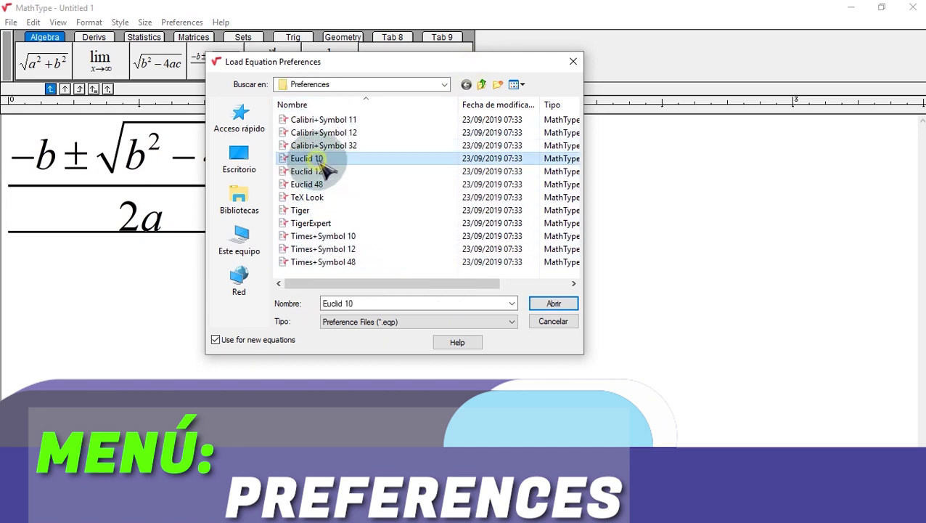
click(556, 305)
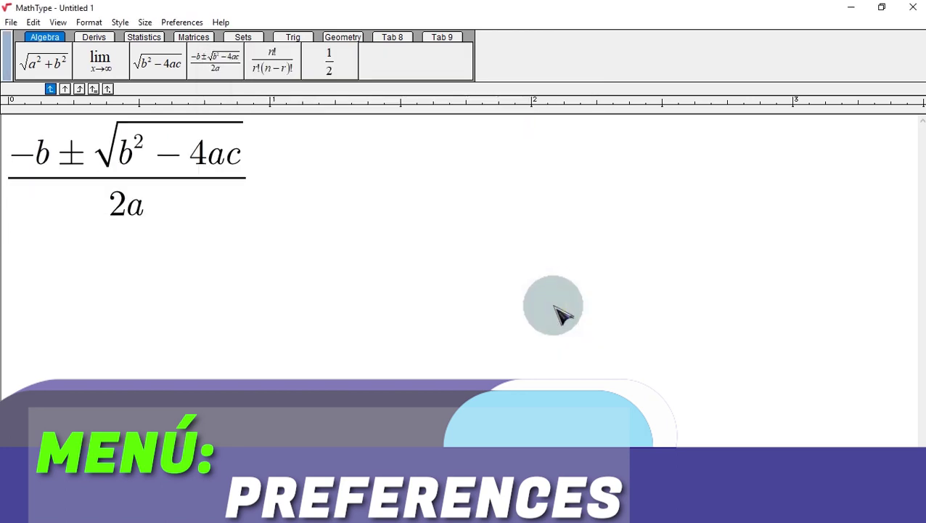
Load the saved preferences for new equations into the current quadratic formula equation.
click(182, 22)
mouse_move(286, 136)
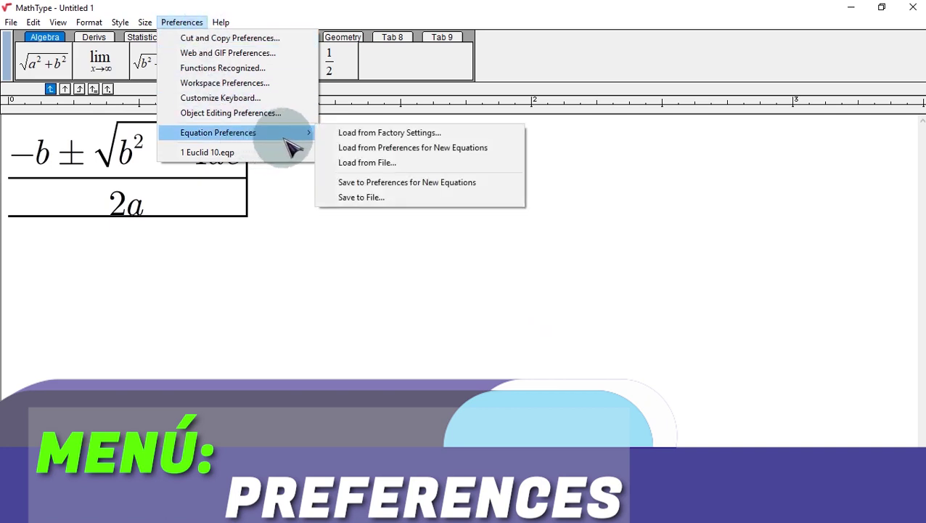
click(270, 207)
click(185, 24)
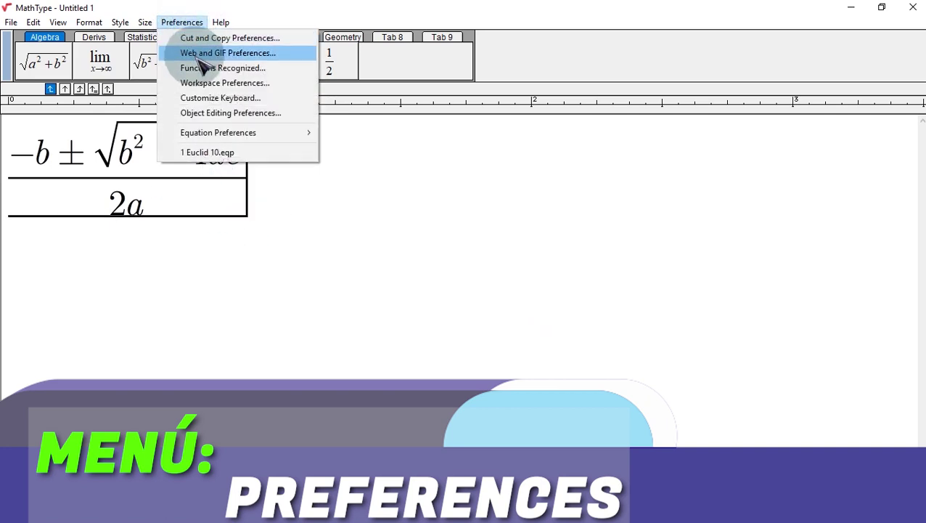
mouse_move(265, 135)
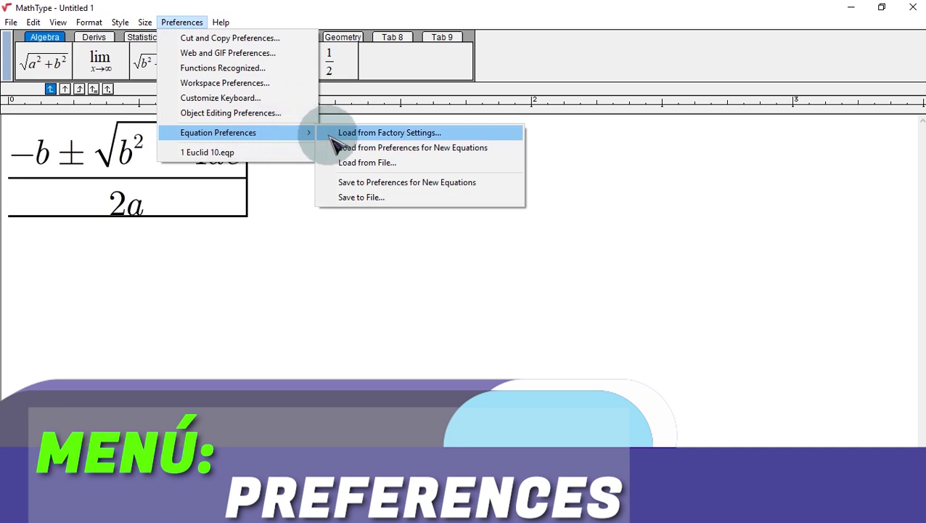
click(425, 149)
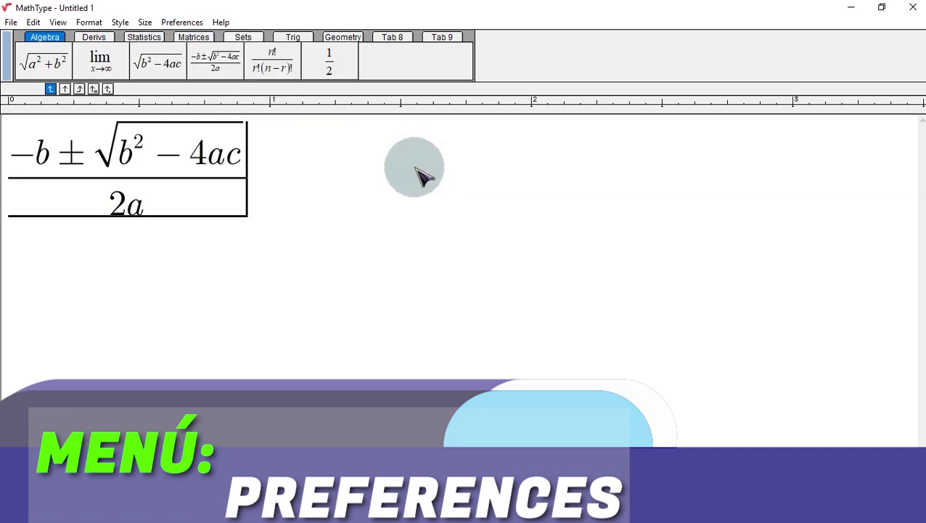
Insert the n!/r!(n−r)! expression from the Algebra set into a new equation and close it without saving.
key(ctrl+n)
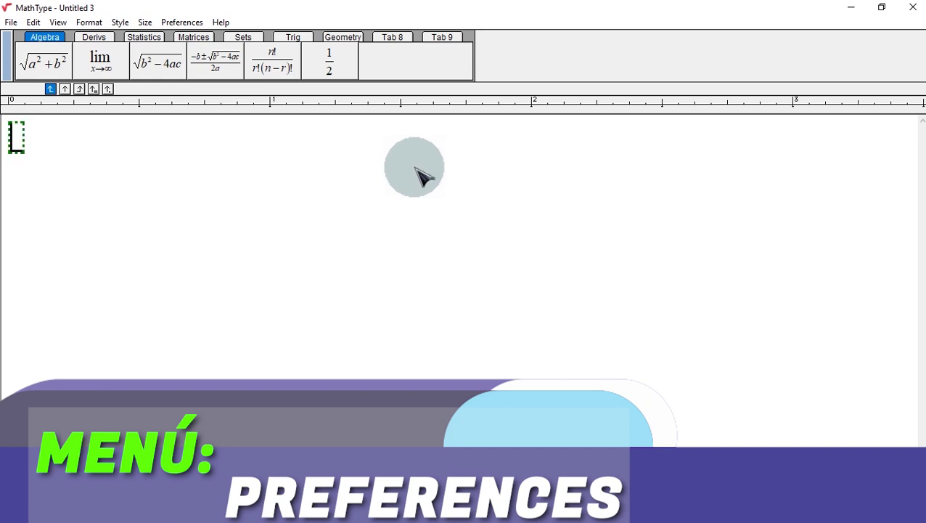
click(272, 60)
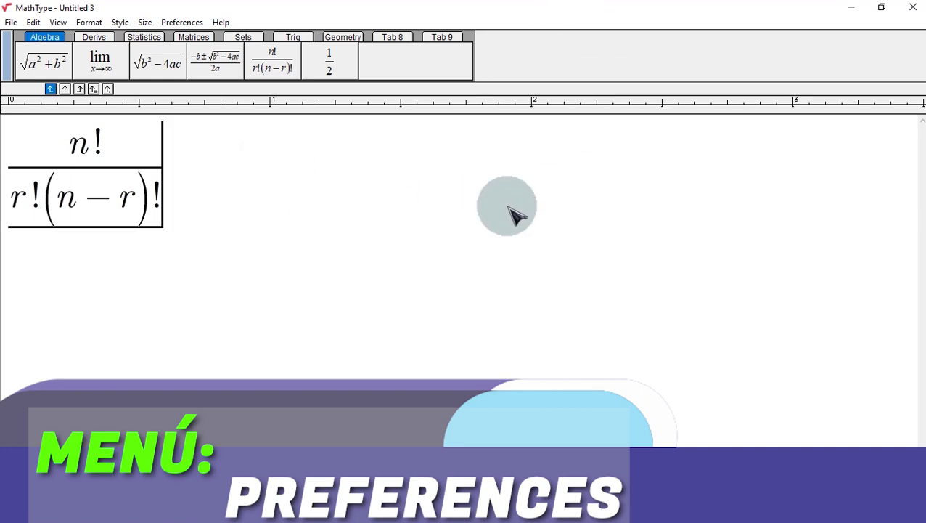
key(alt+F4)
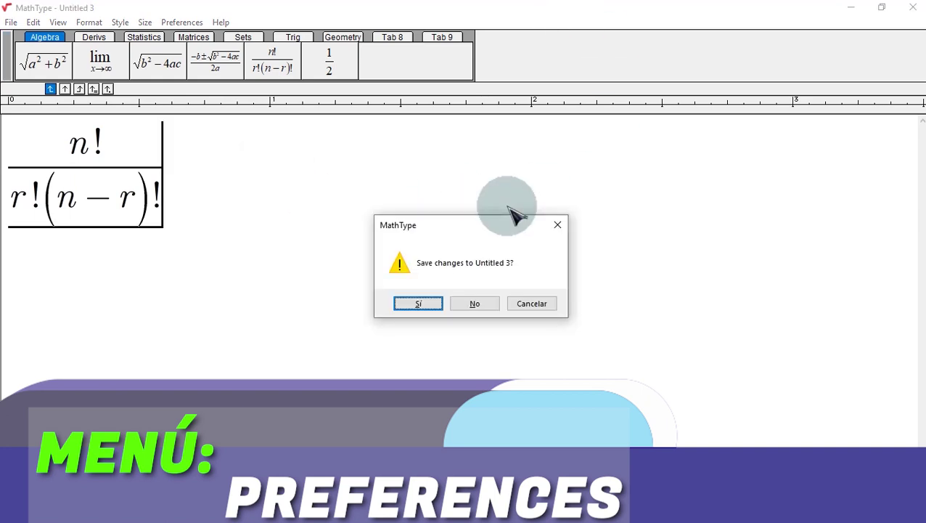
click(478, 304)
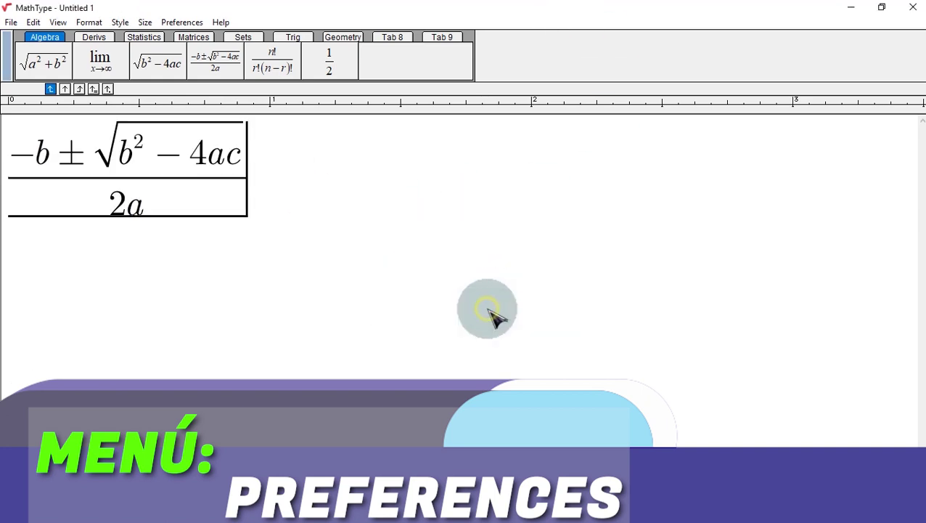
click(182, 22)
mouse_move(252, 134)
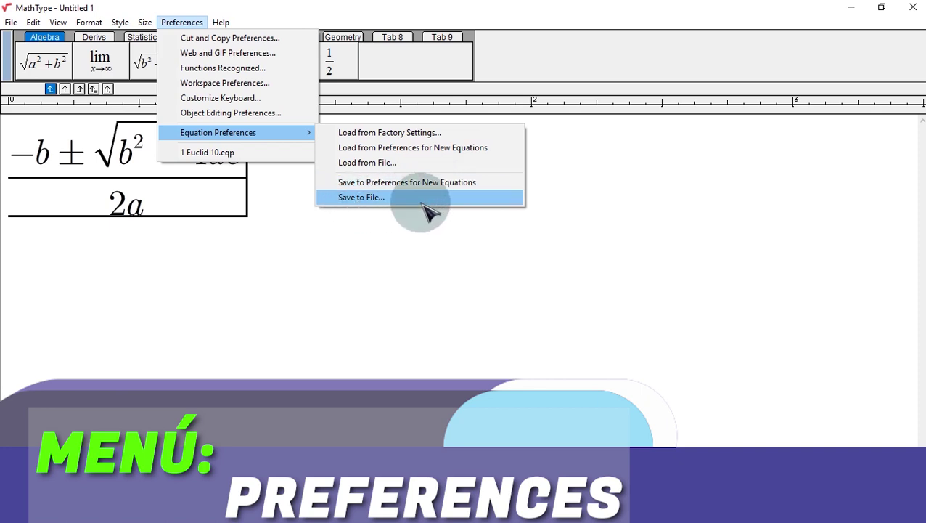
click(427, 253)
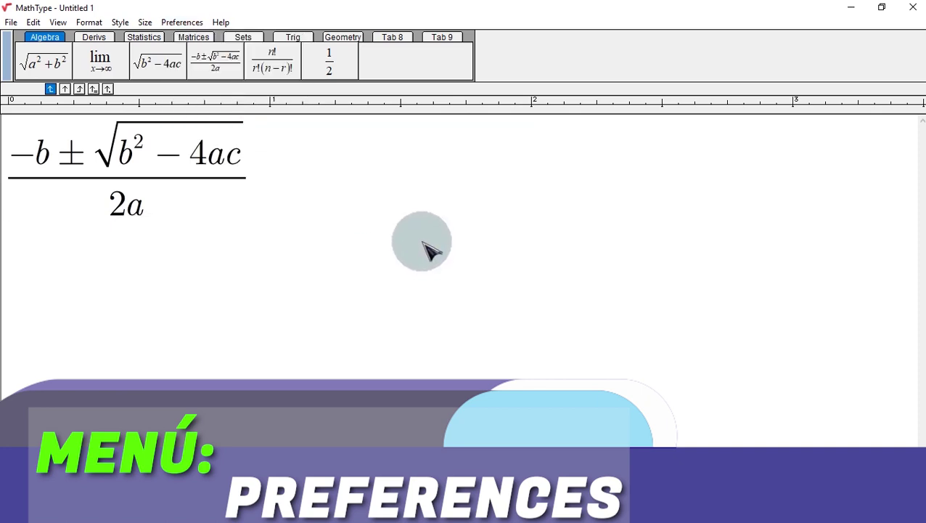
click(181, 22)
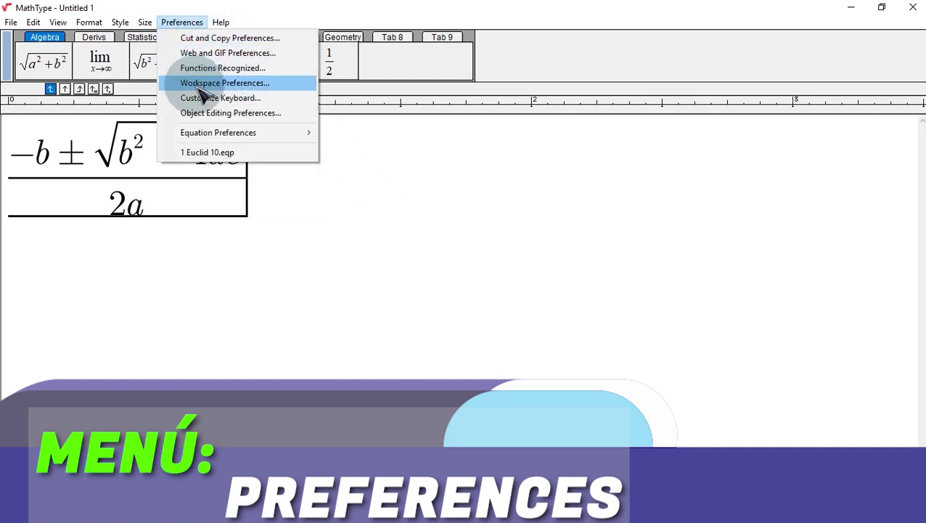
click(524, 318)
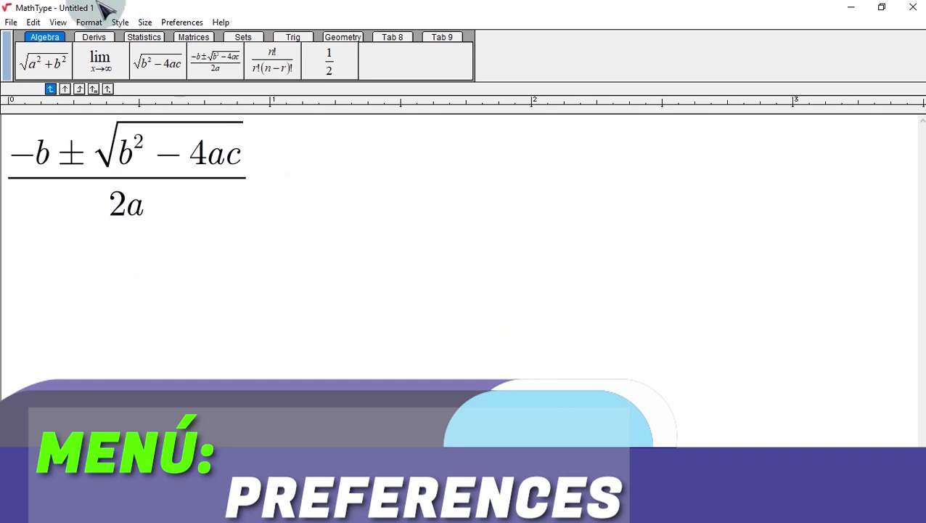
click(87, 23)
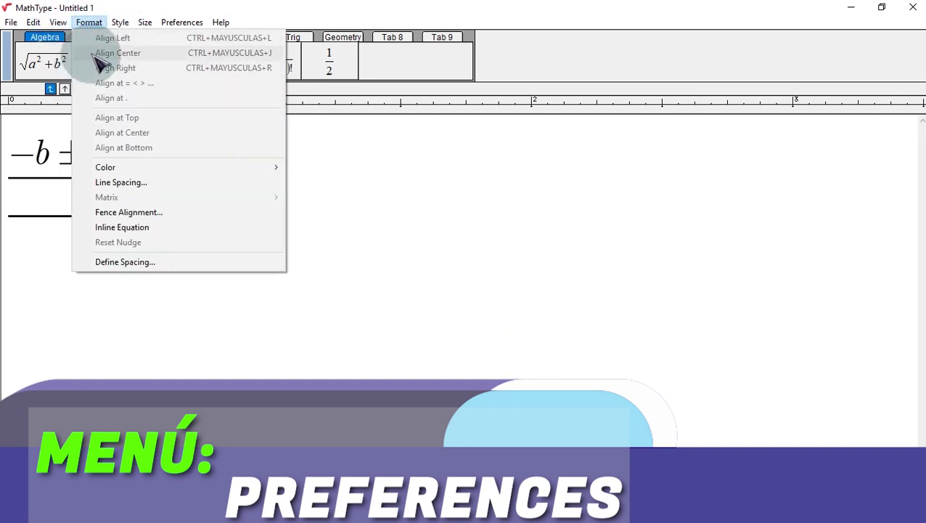
click(119, 24)
click(119, 24)
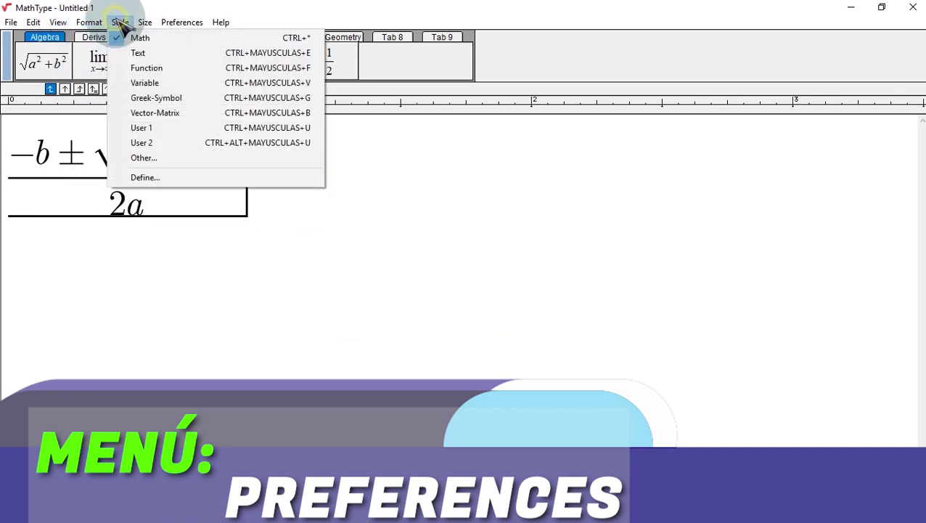
mouse_move(146, 24)
click(422, 280)
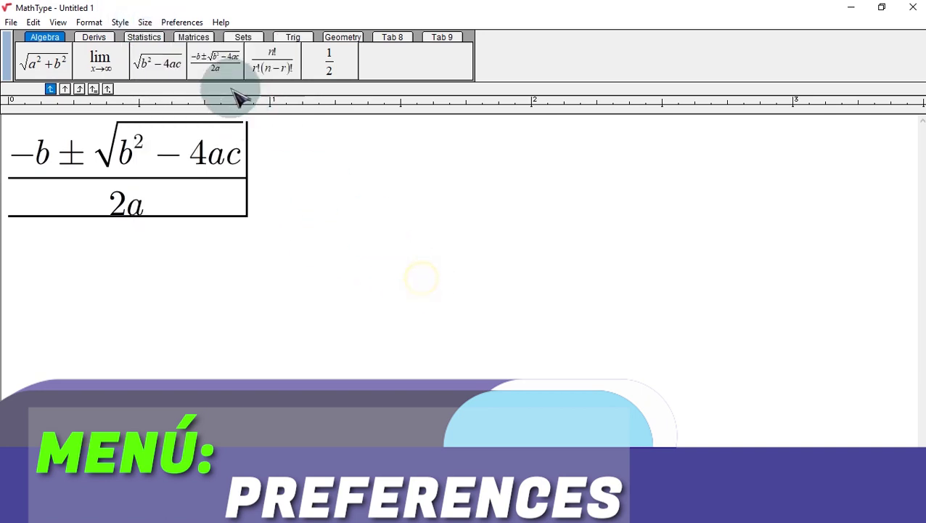
Define the quadratic formula's sizes as Full 9 pt, Subscript/Superscript 70% and Sub-Subscript/Superscript 60%, and apply them.
click(202, 134)
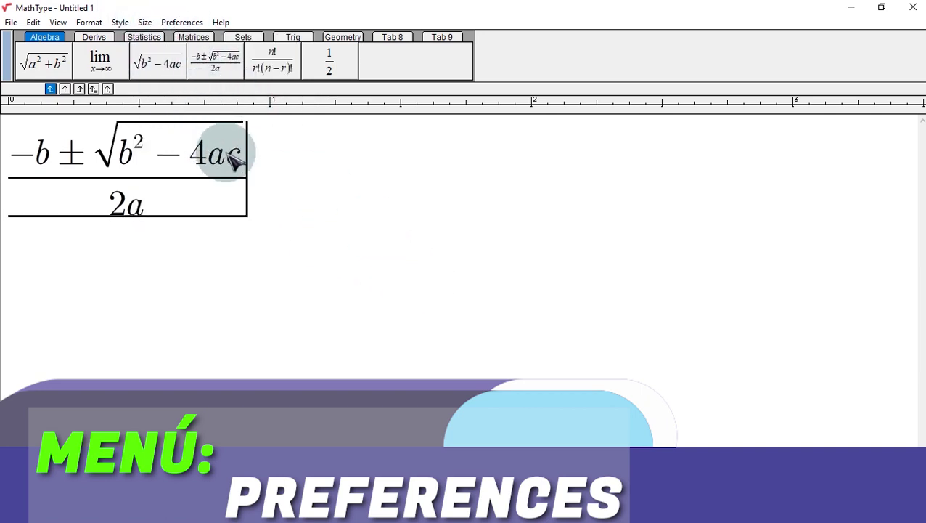
drag(331, 180, 93, 83)
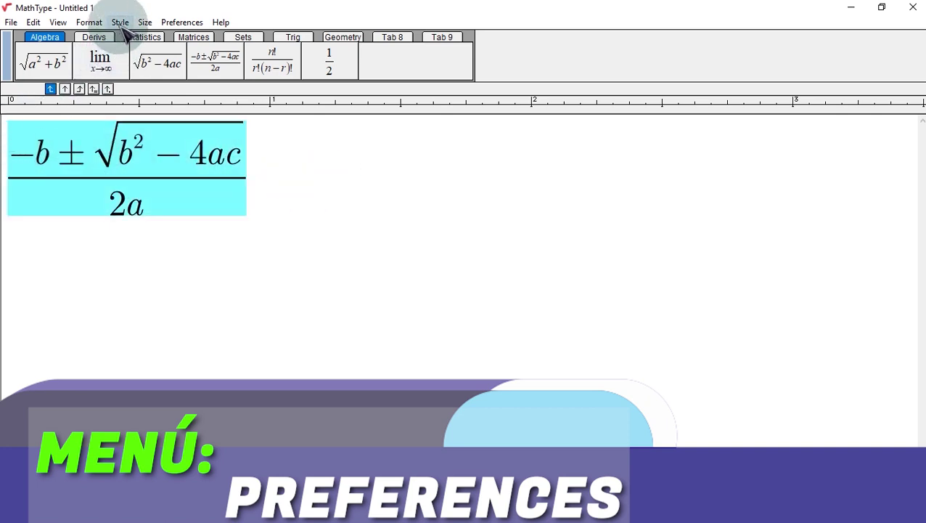
click(145, 22)
click(174, 210)
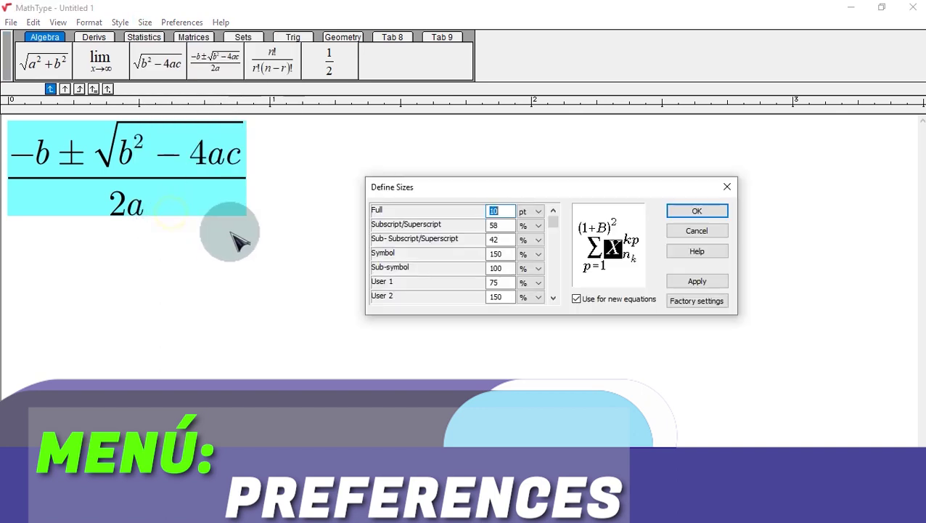
text(9)
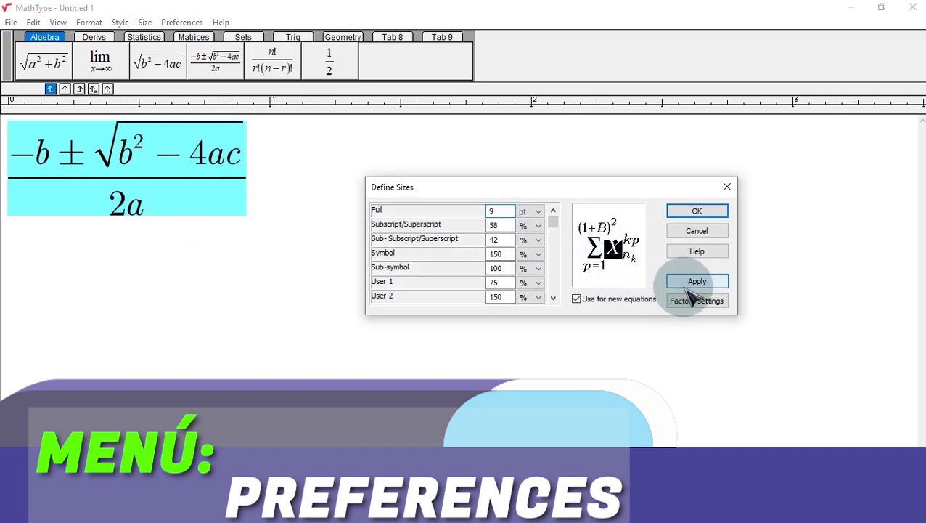
double_click(501, 225)
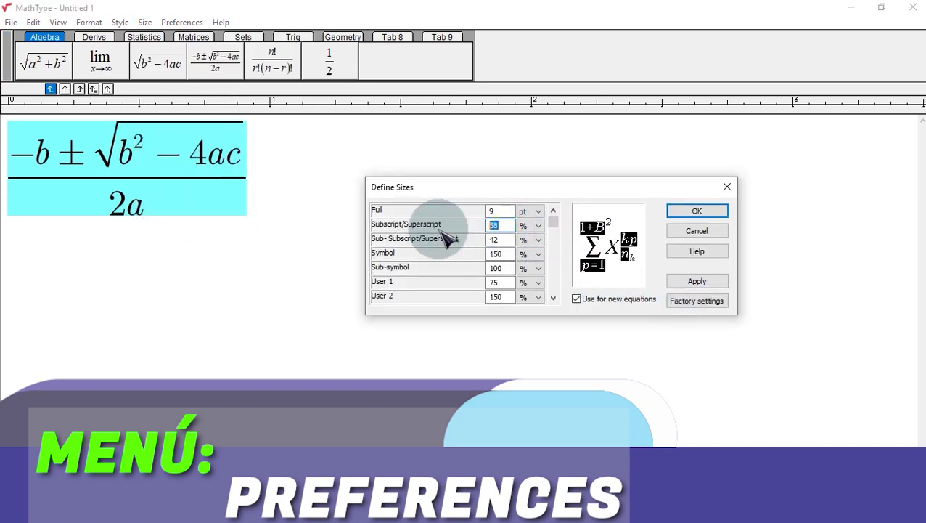
text(70)
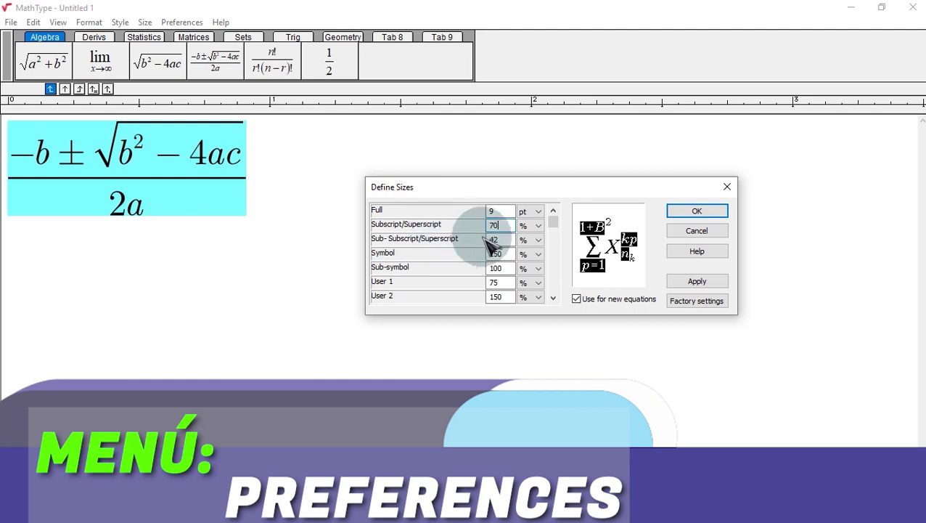
double_click(500, 239)
text(50)
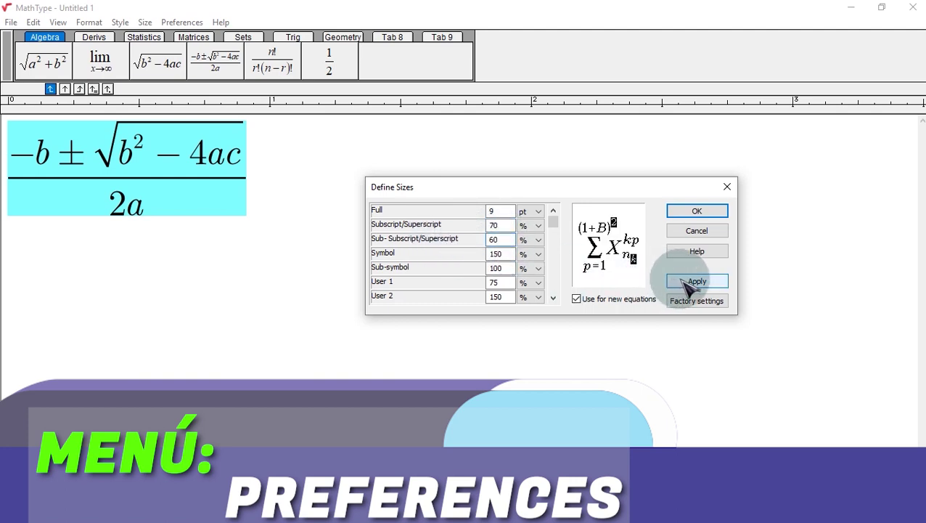
click(695, 281)
click(697, 211)
Set the primary font of the equation's simple style definition to CMU Sans Serif and apply it.
click(122, 22)
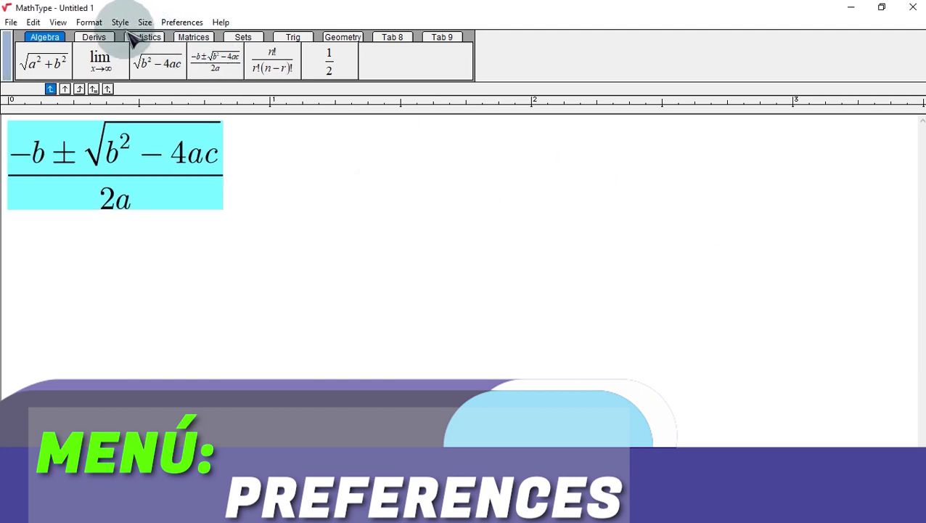
click(146, 178)
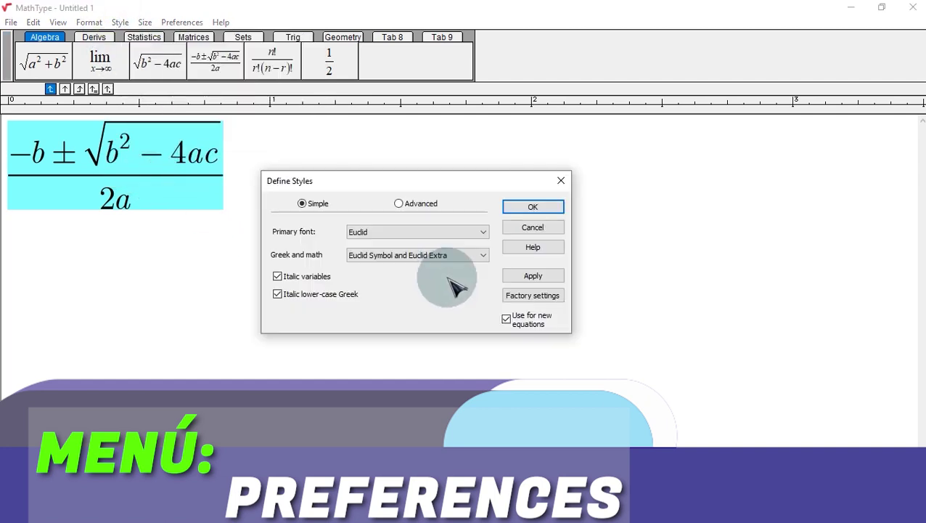
click(421, 232)
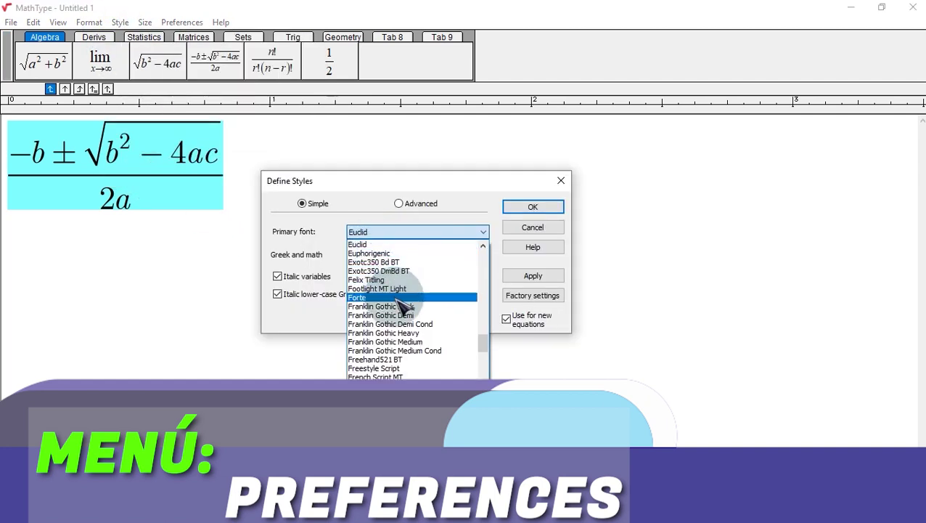
text(cmu)
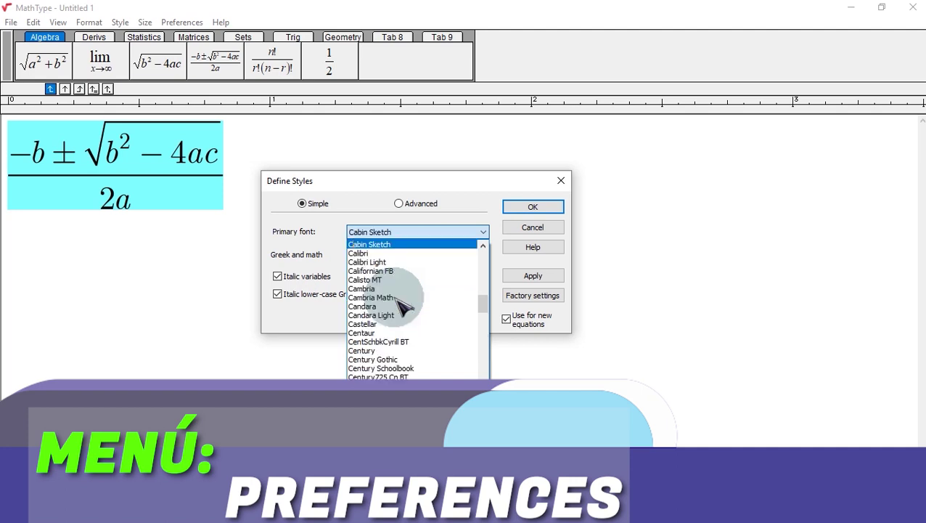
text( s)
key(Return)
click(533, 275)
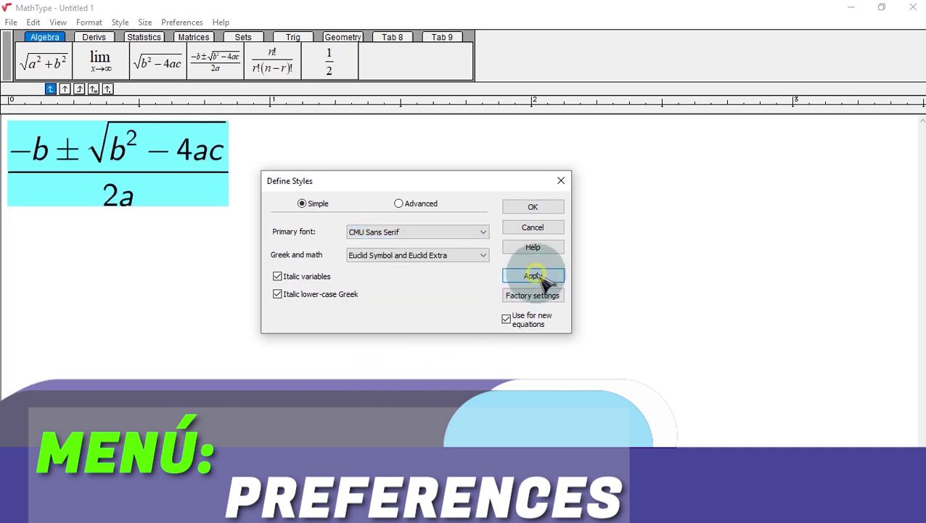
click(541, 207)
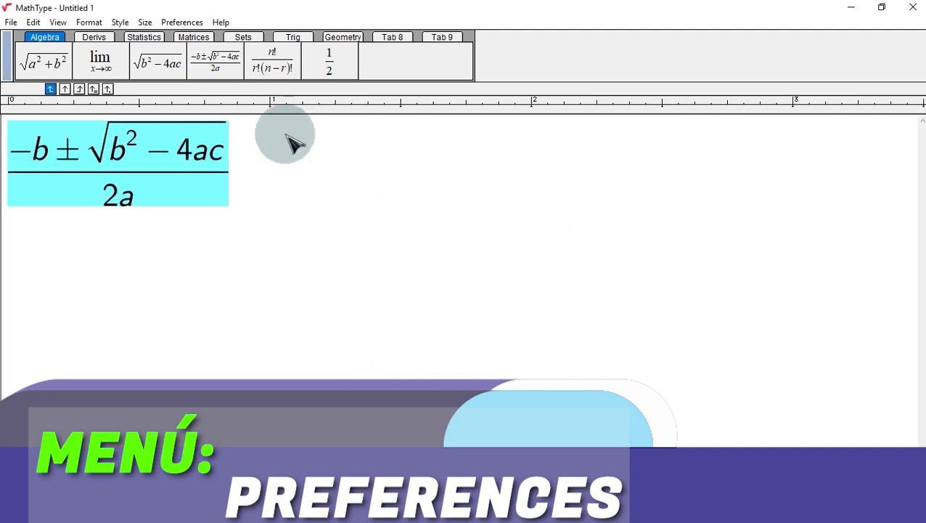
click(315, 220)
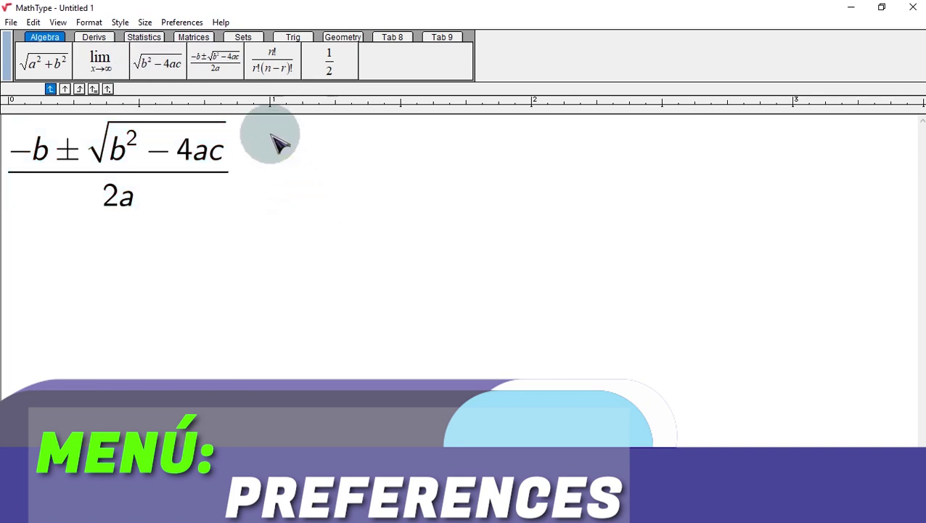
Add Sen and sen as new entries to the recognized functions and accept the changes.
click(183, 22)
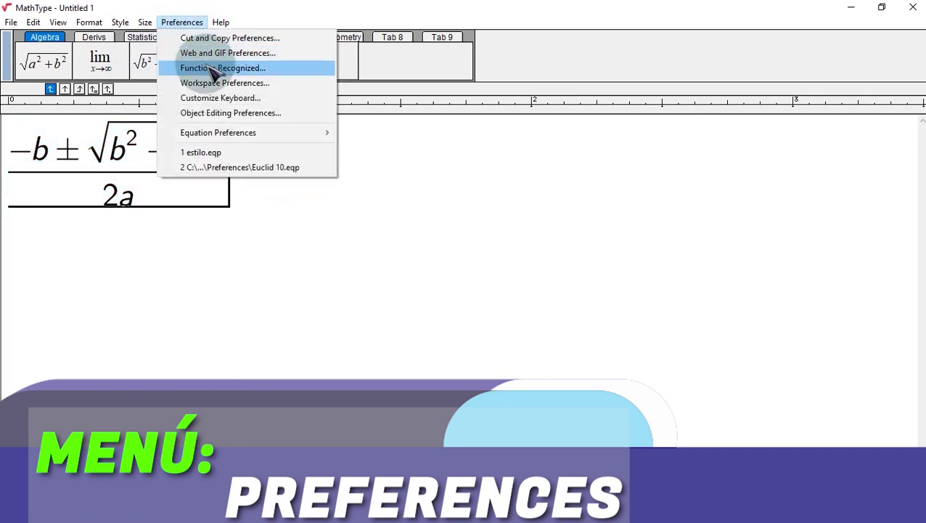
click(256, 69)
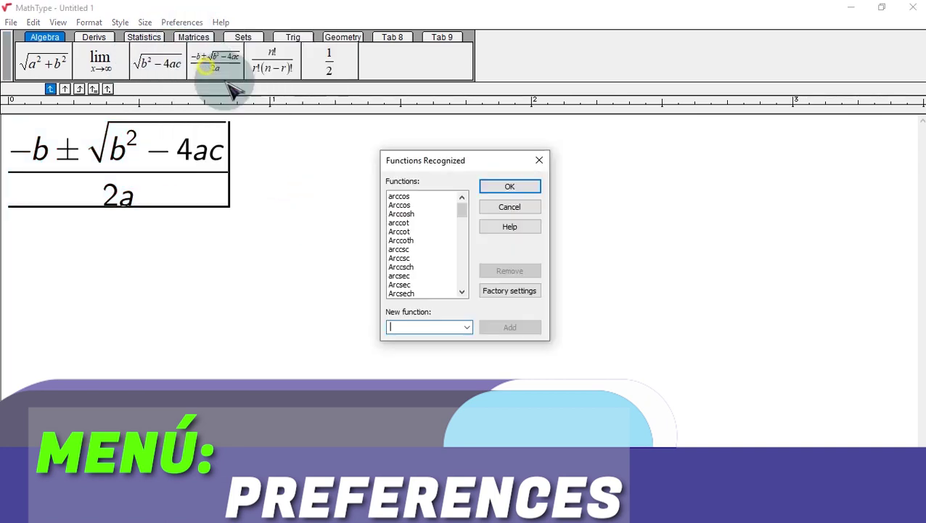
click(406, 259)
key(s)
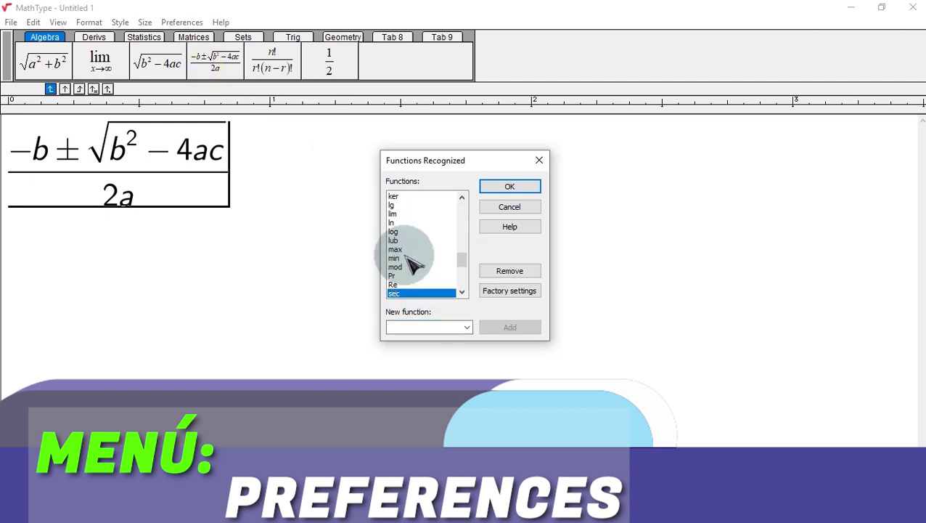
scroll(416, 275, down, 1)
click(406, 327)
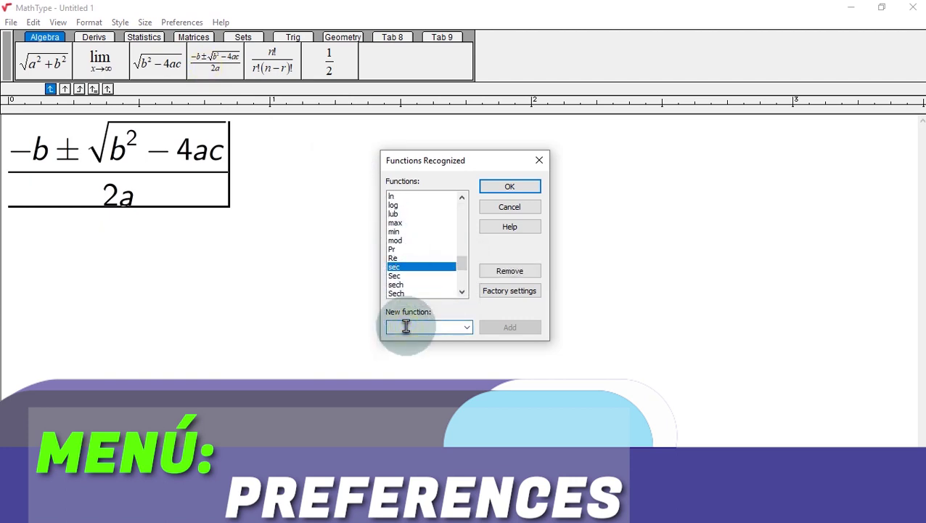
text(Sen)
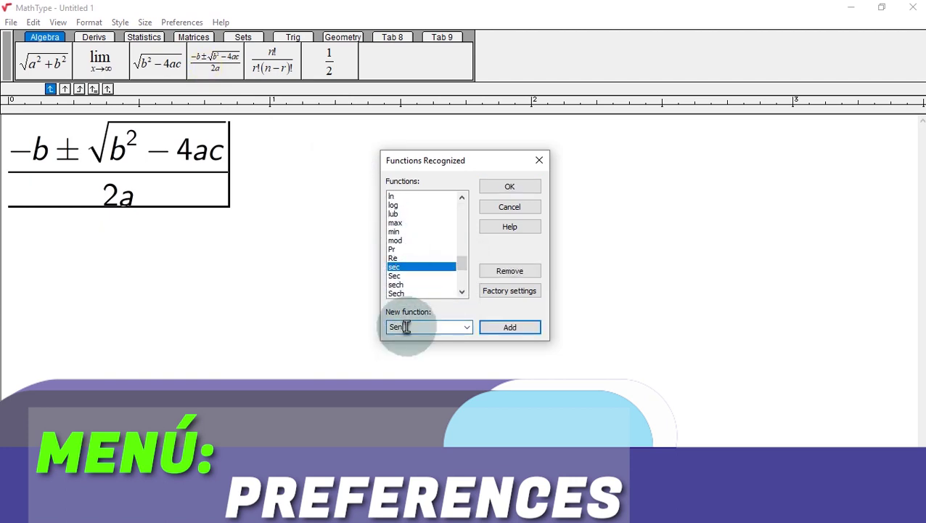
click(511, 328)
click(406, 328)
text(sen)
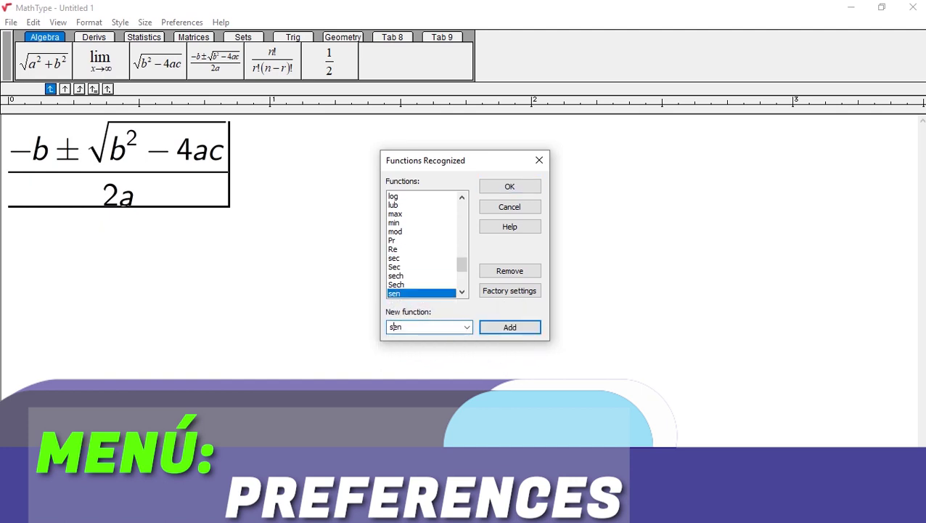
click(508, 328)
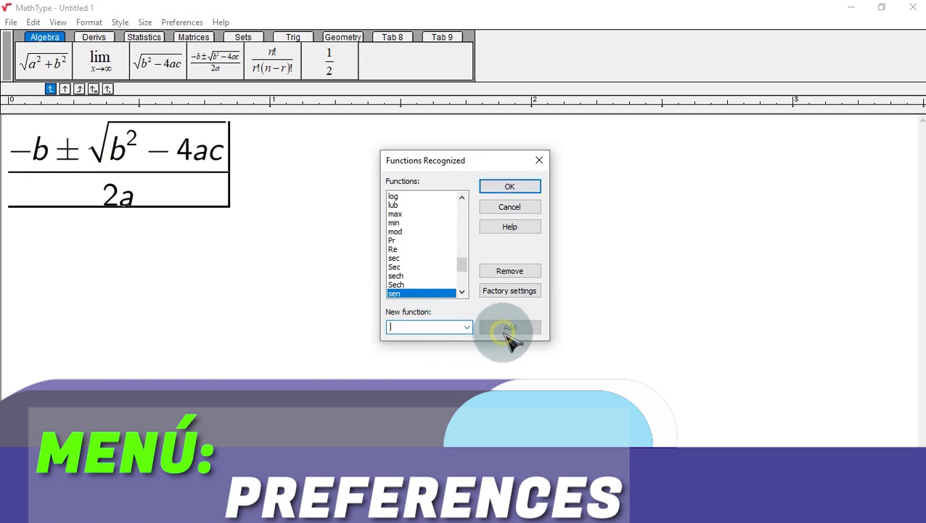
click(509, 187)
Save the quadratic formula's equation preferences to the desktop as a preference file named estilo.
key(ctrl+a)
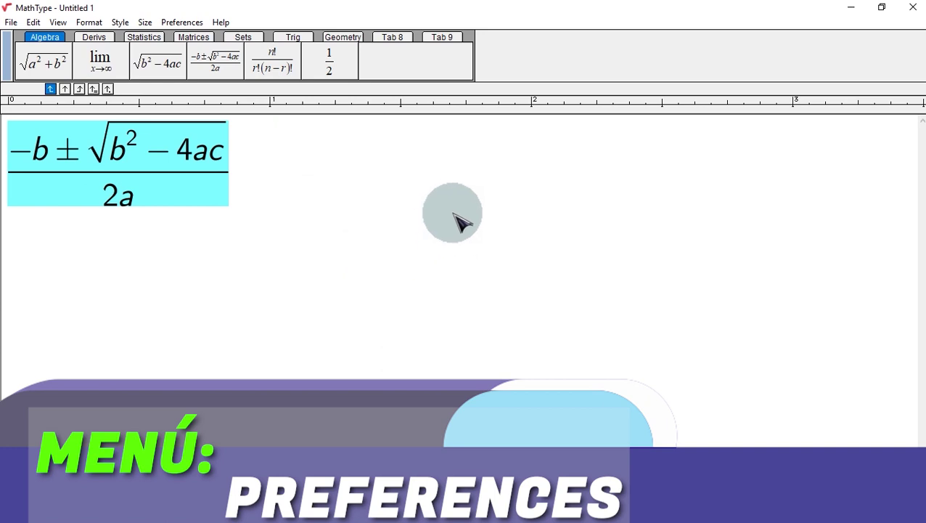
click(183, 22)
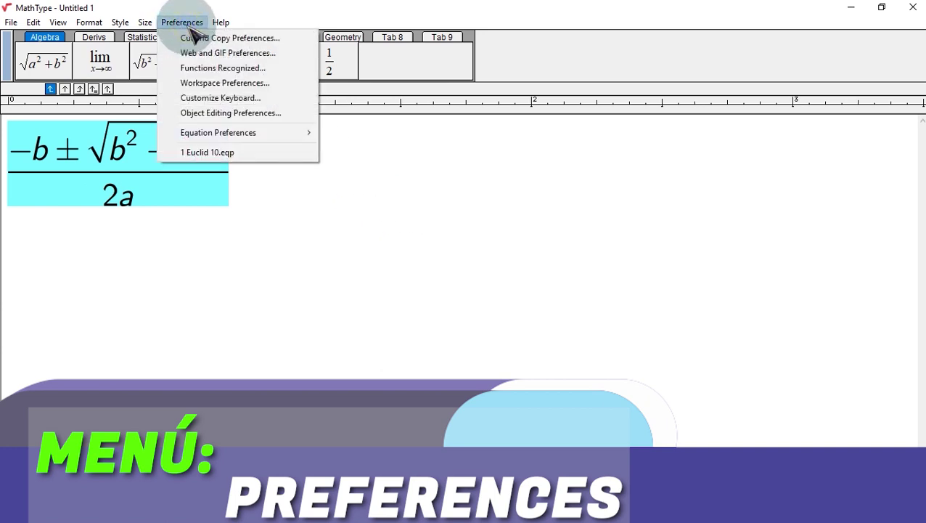
mouse_move(259, 138)
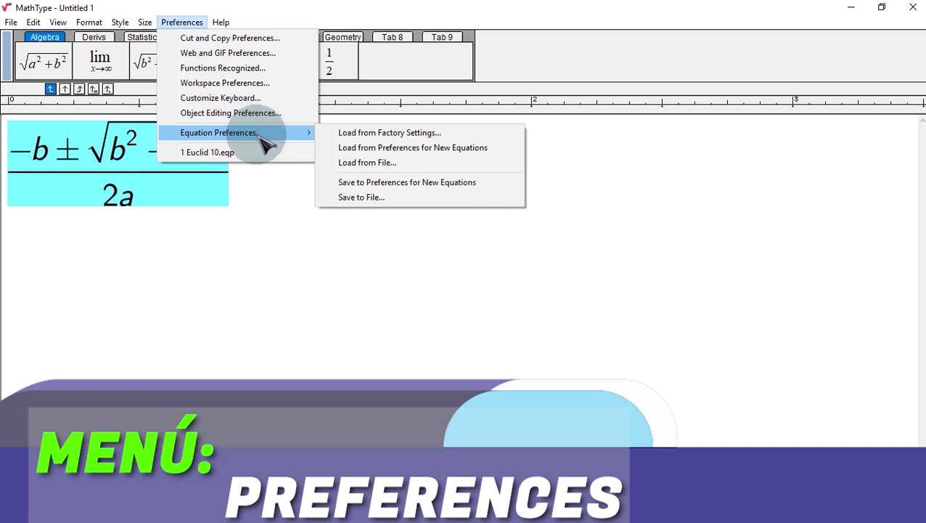
click(368, 197)
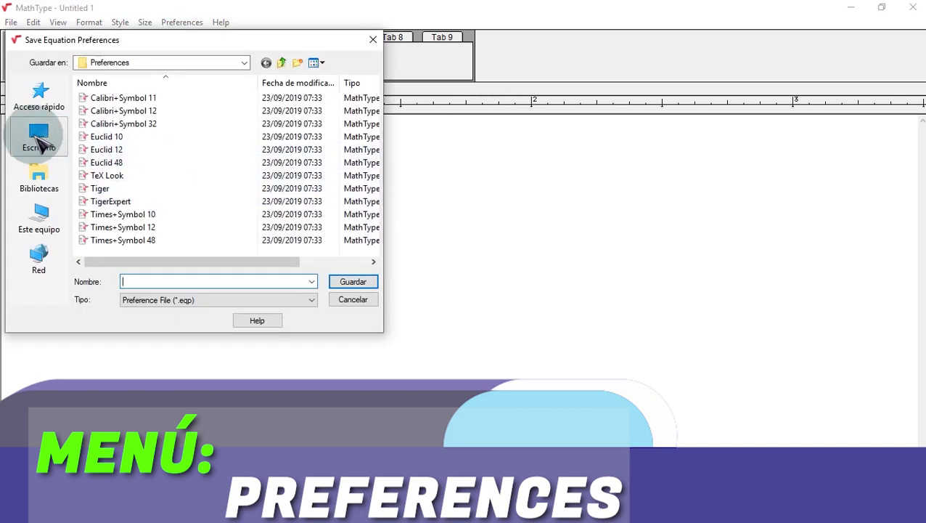
click(39, 135)
click(150, 281)
text(estilo)
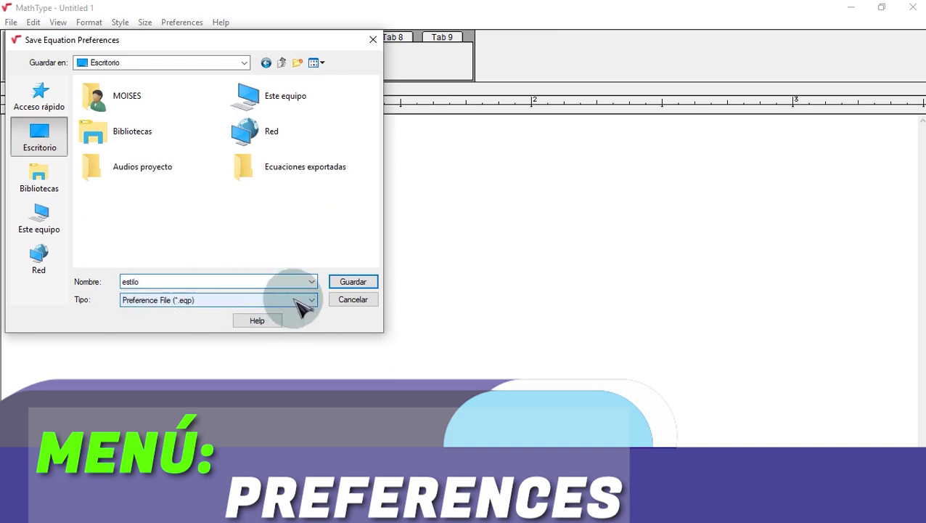
click(353, 282)
click(260, 192)
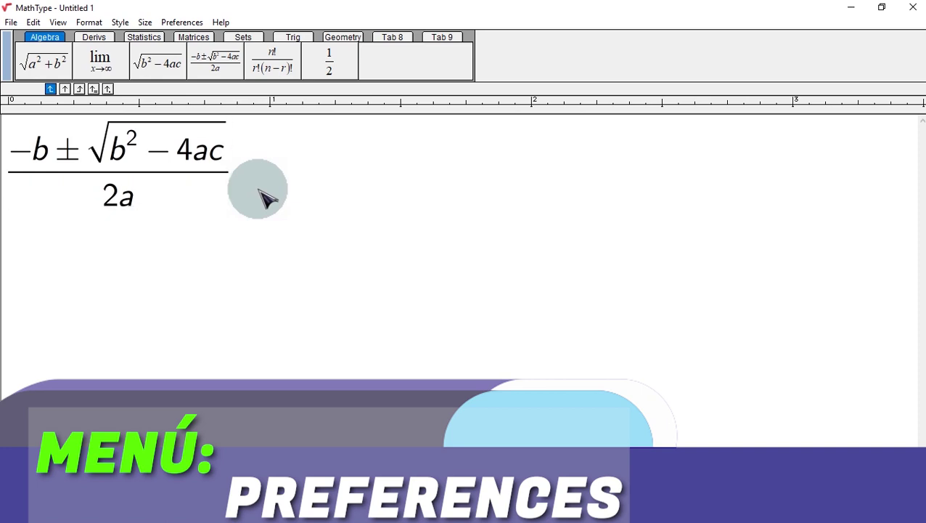
Save the current equation's settings as the preferences for new equations.
click(181, 23)
mouse_move(263, 135)
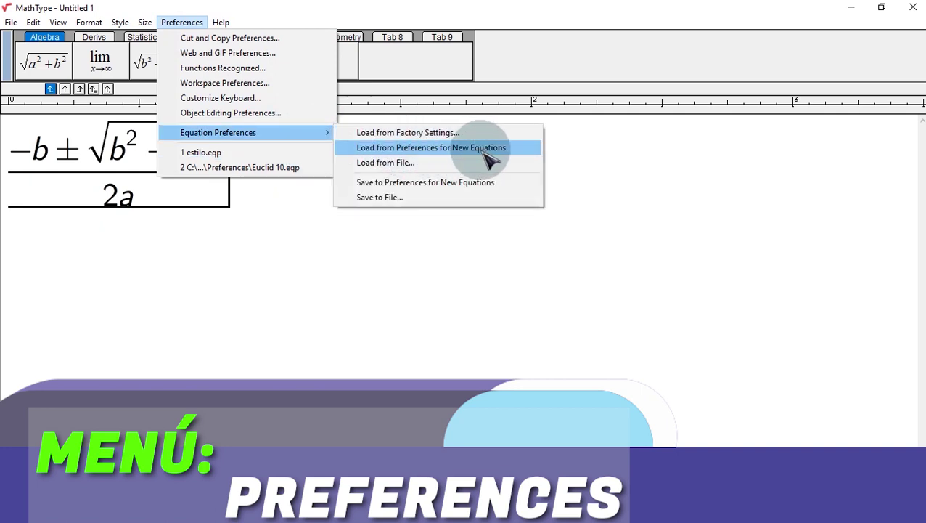
click(469, 183)
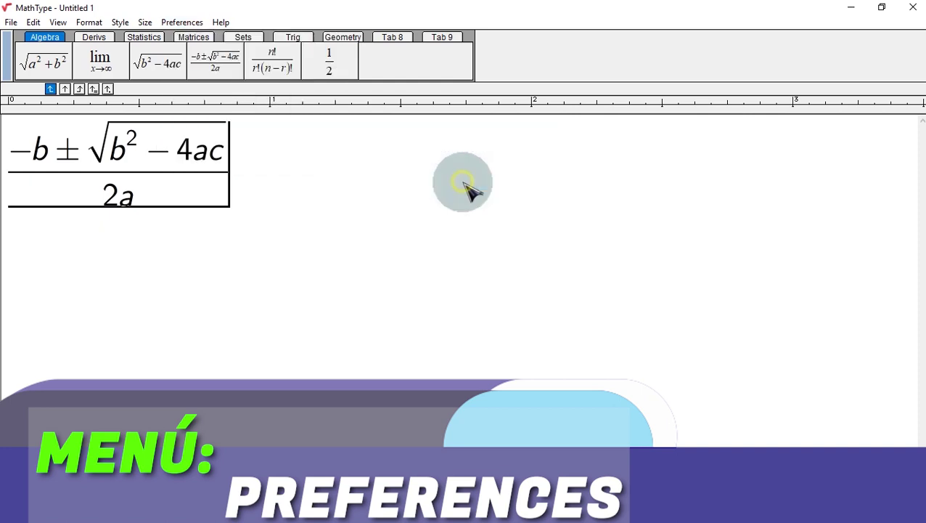
Load the preferences for new equations into the quadratic formula equation and close it without saving.
click(174, 20)
mouse_move(298, 138)
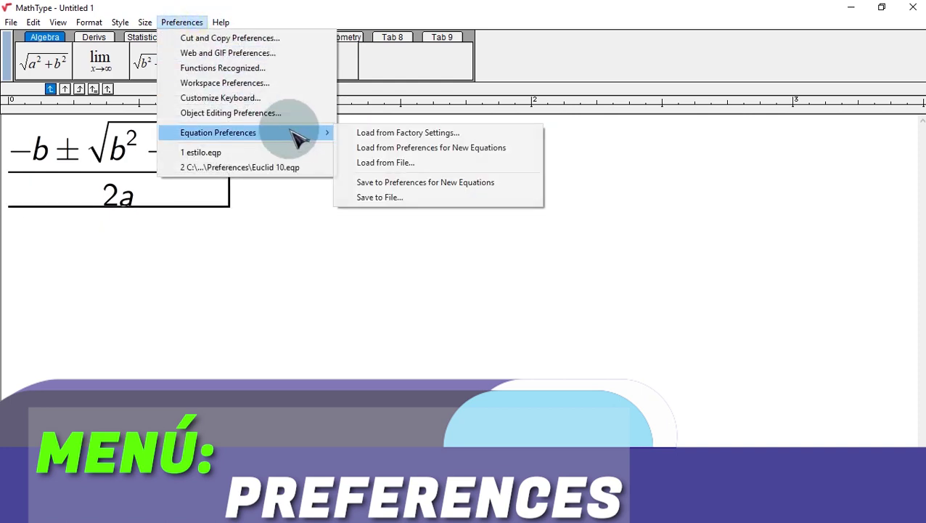
click(396, 147)
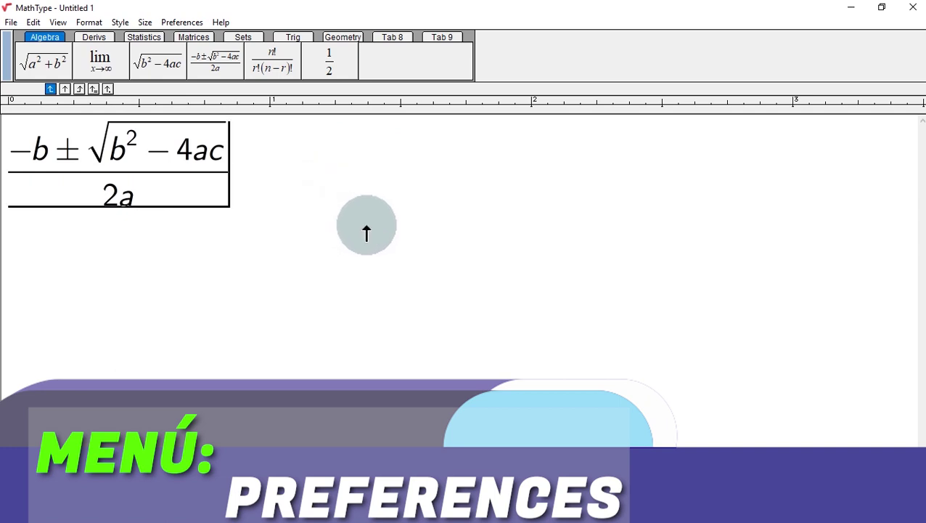
key(alt+F4)
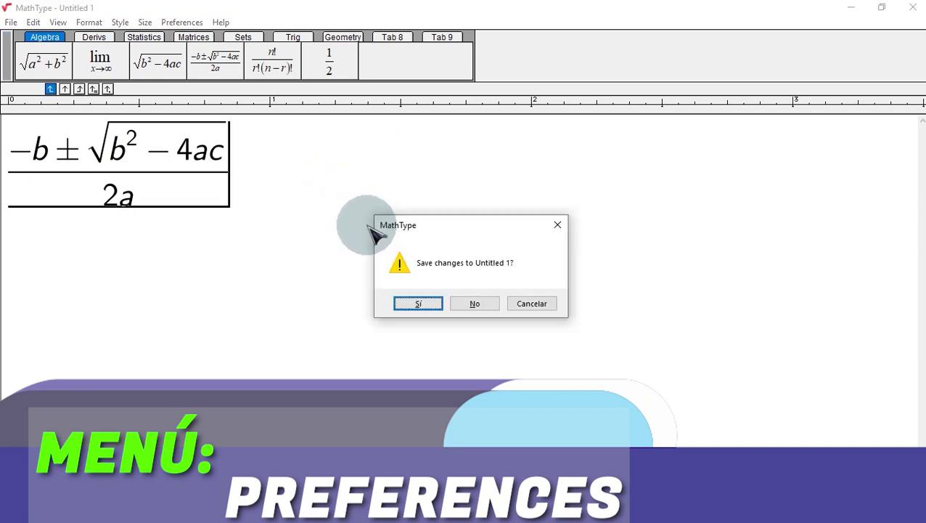
click(477, 305)
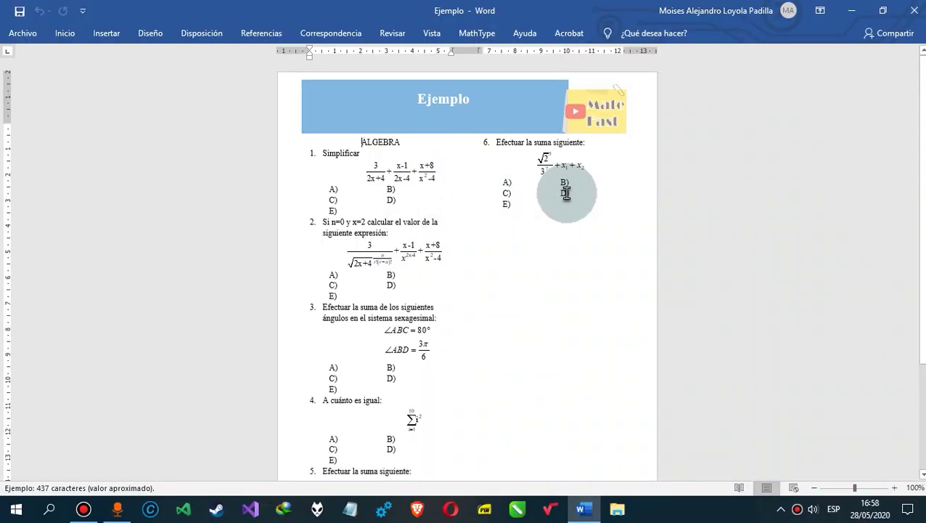
Switch to the Ejemplo document in Word and keep the MathType commands permanently displayed.
scroll(567, 193, up, 2)
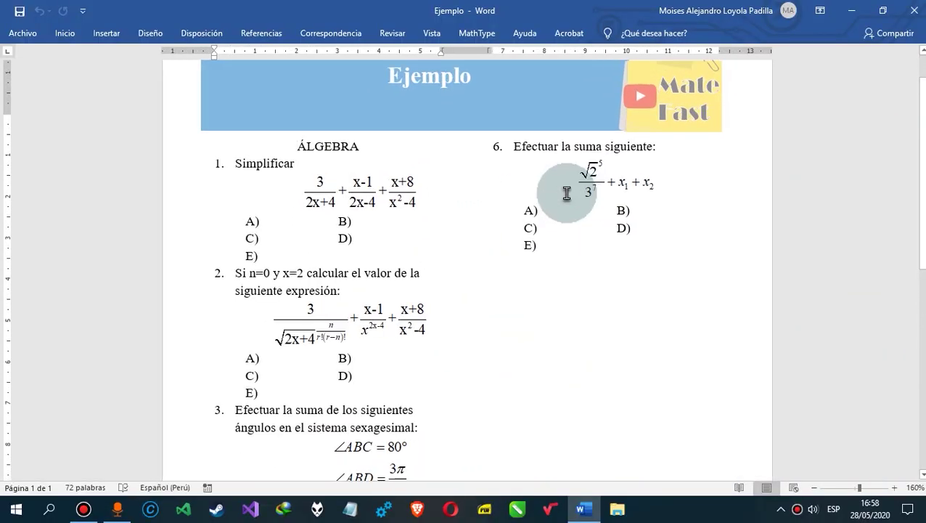
click(477, 36)
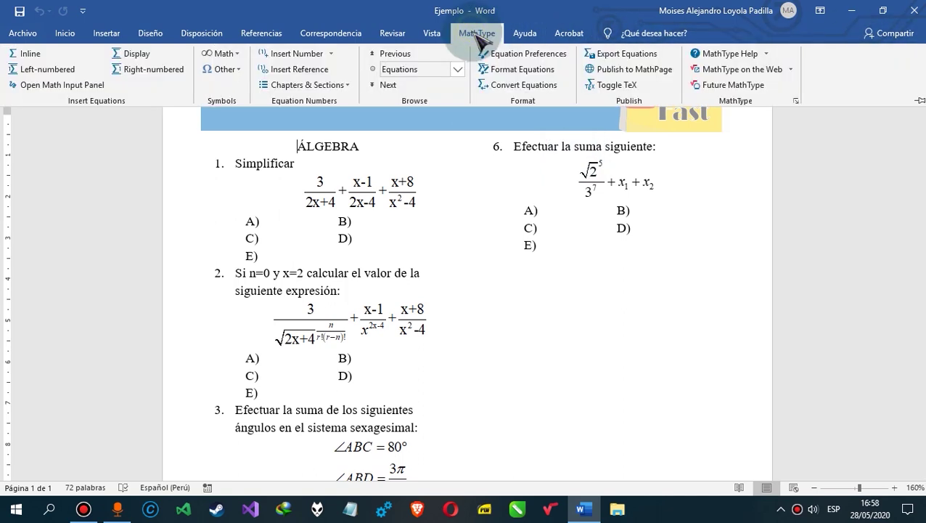
click(917, 101)
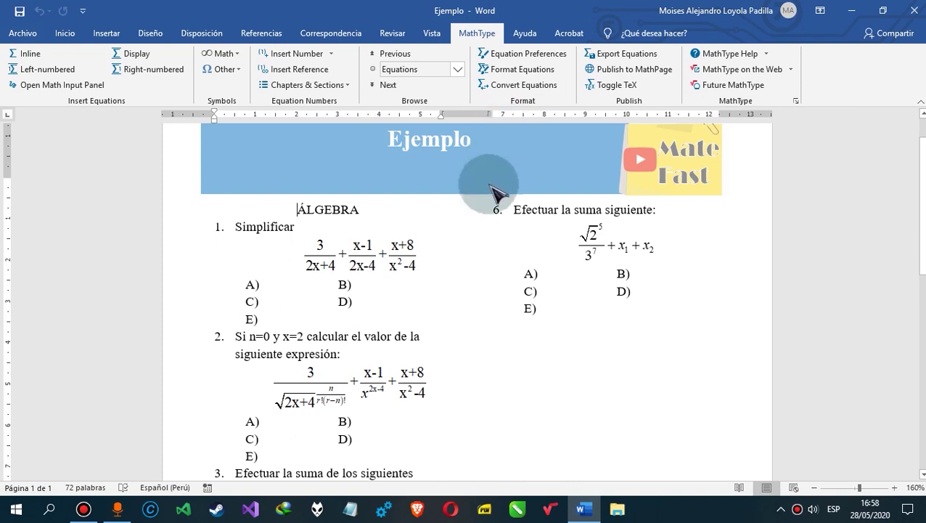
Examine the current formatting of the equations in exercises 1, 2 and 6.
click(392, 251)
click(376, 398)
click(603, 236)
click(388, 264)
click(355, 390)
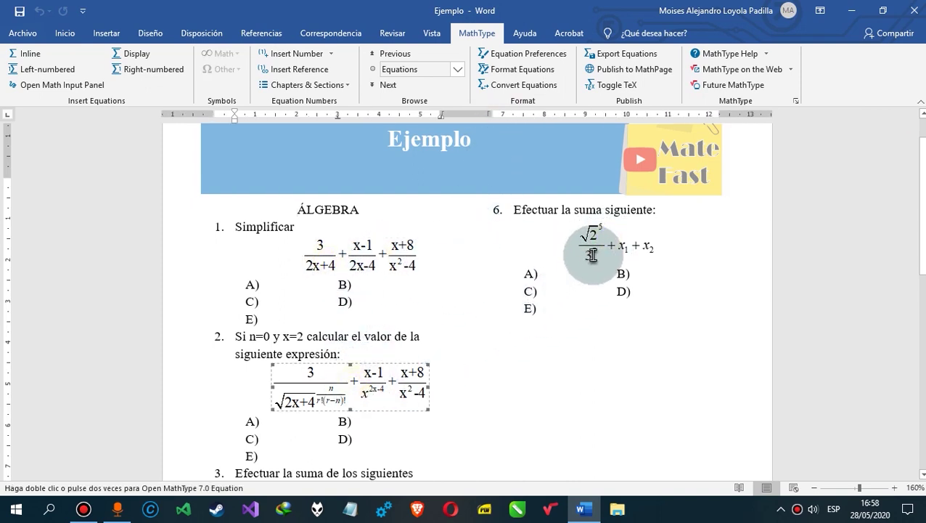
click(414, 253)
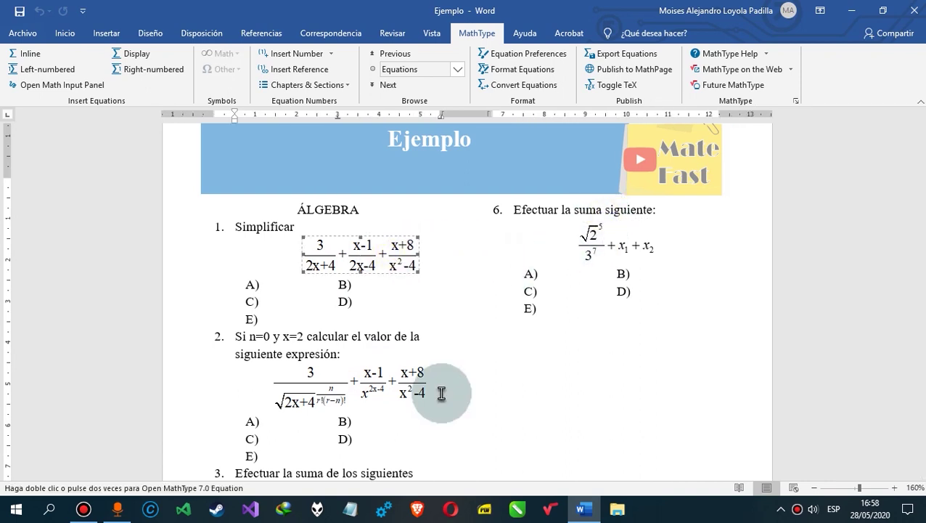
Format the equations in the whole document using the MathType preference file estilo.eqp from the desktop.
click(520, 72)
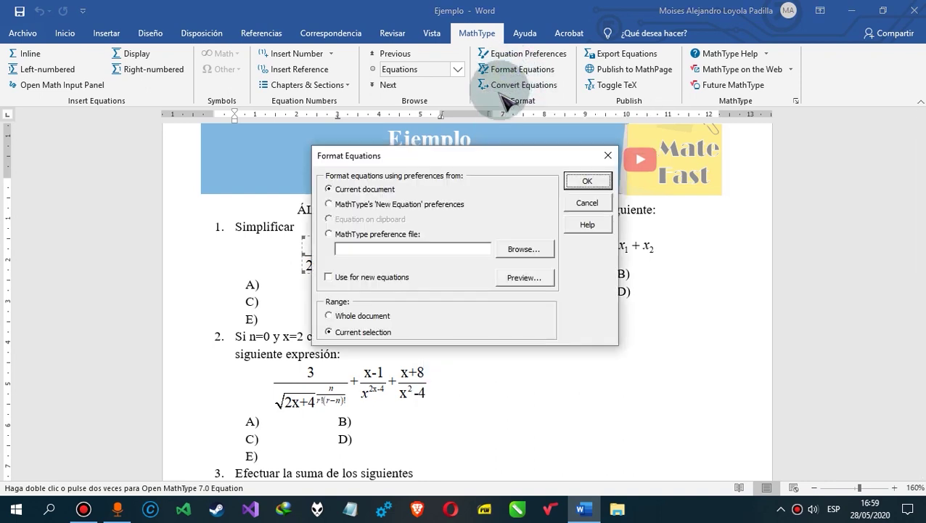
click(525, 255)
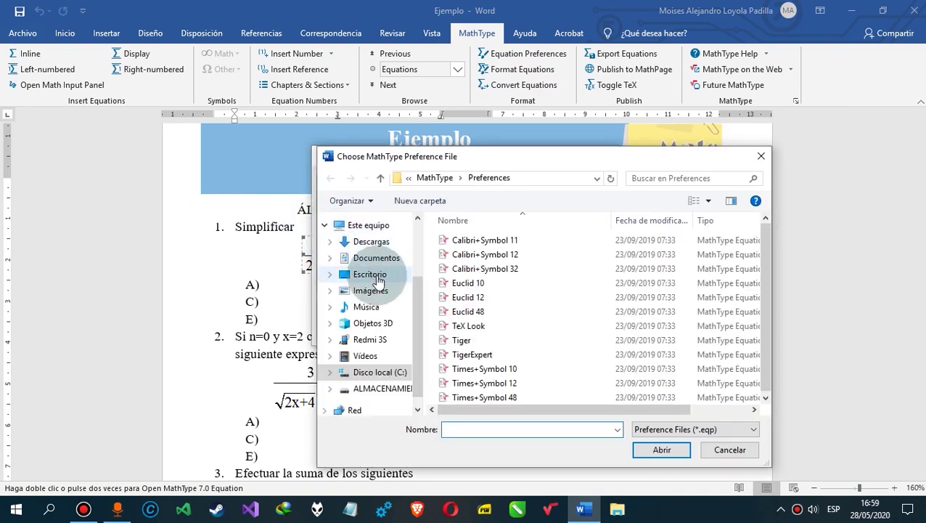
click(378, 280)
click(468, 270)
click(658, 449)
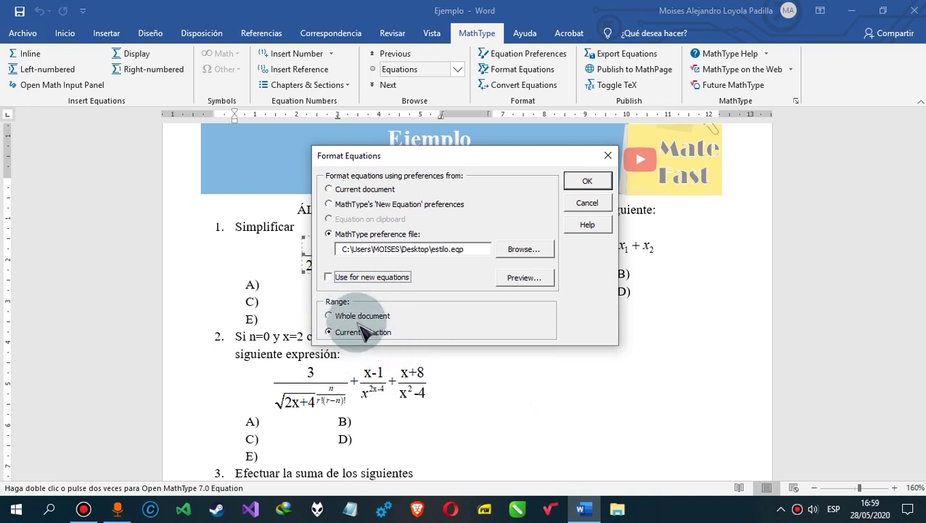
click(359, 334)
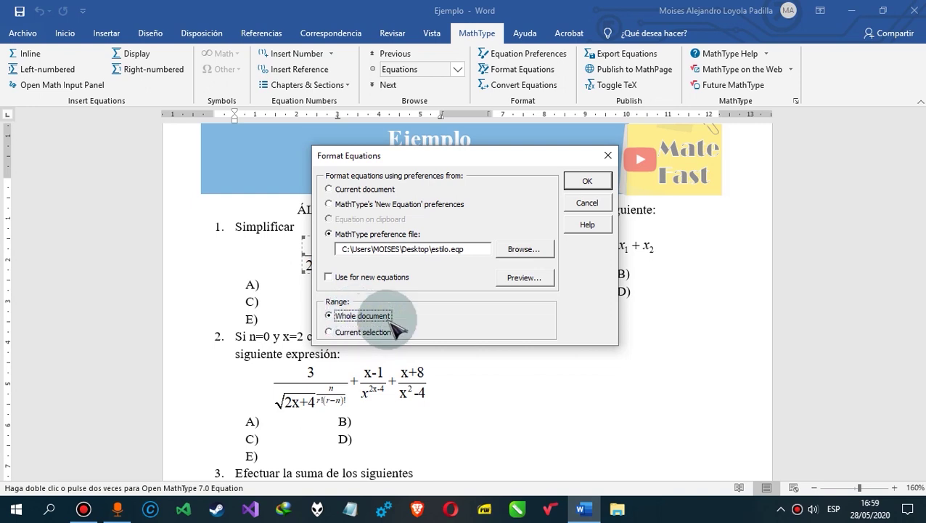
drag(496, 161, 610, 182)
click(639, 203)
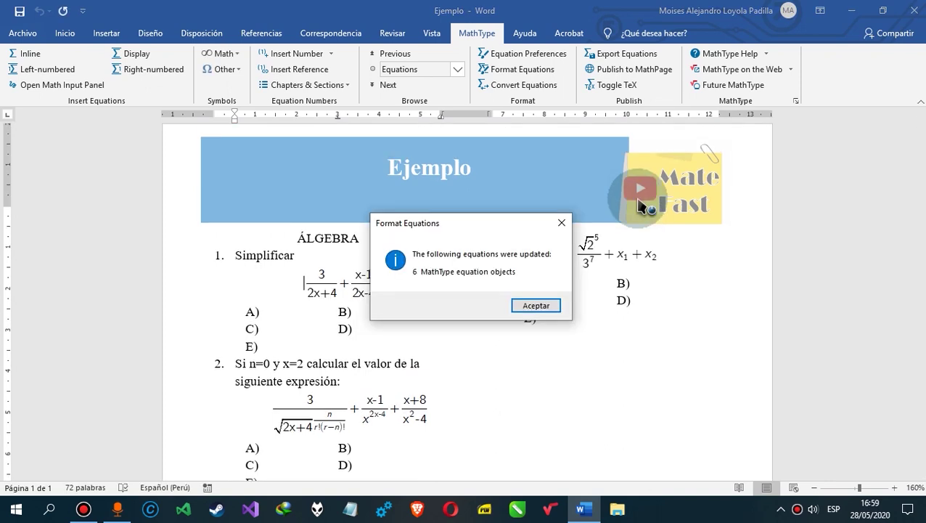
click(550, 298)
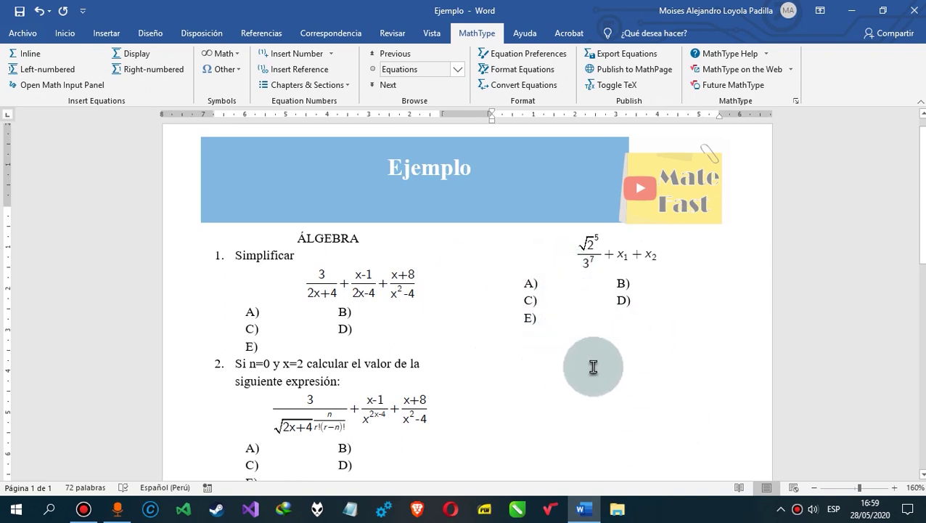
Place the insertion point below exercise 6's answer options and open the AutoText gallery.
click(583, 332)
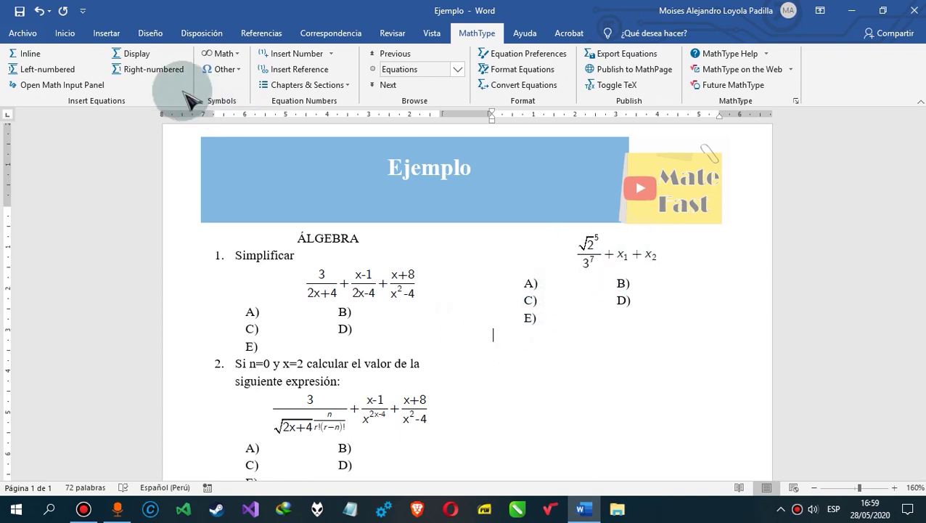
click(106, 35)
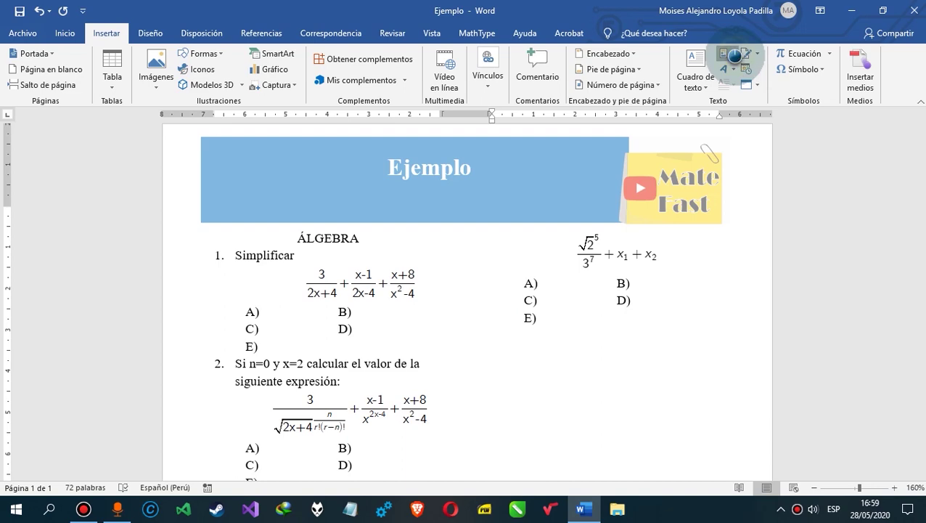
click(733, 55)
mouse_move(728, 71)
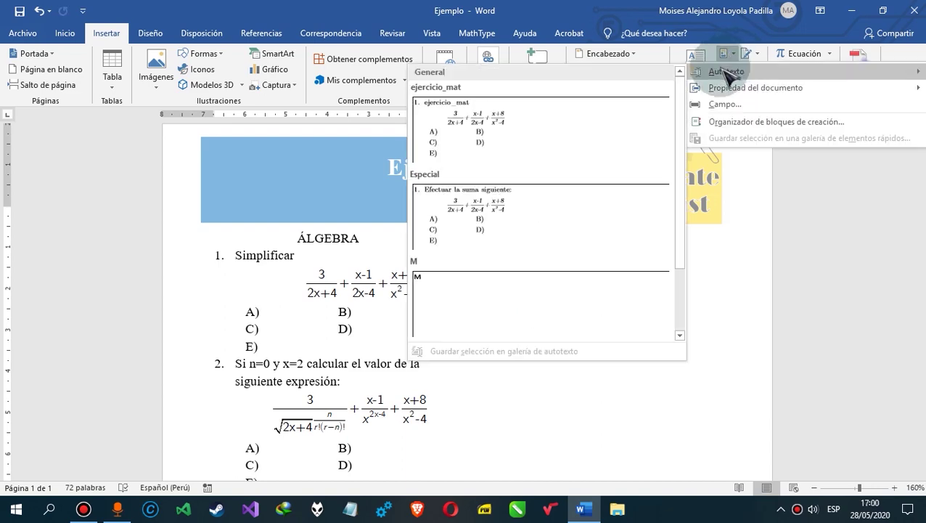
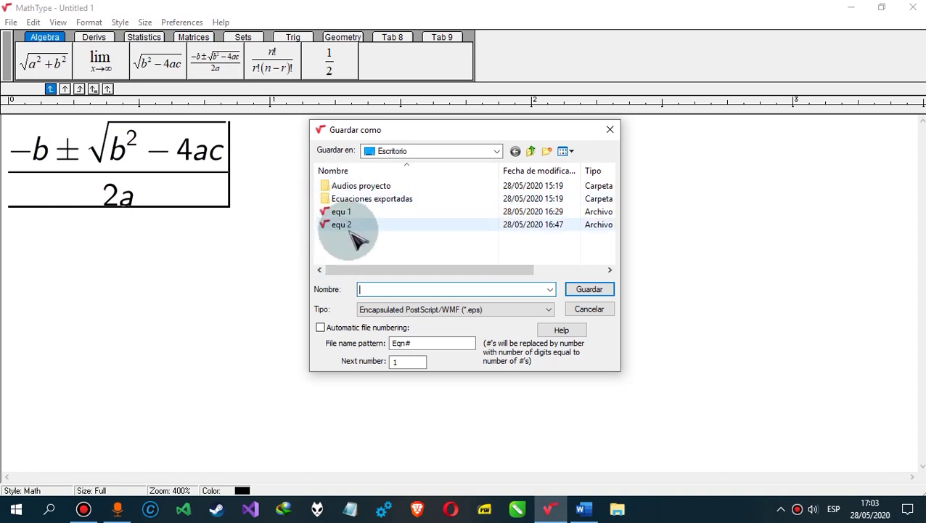
Cancel saving the quadratic formula equation in MathType as an Encapsulated PostScript/WMF file.
click(587, 309)
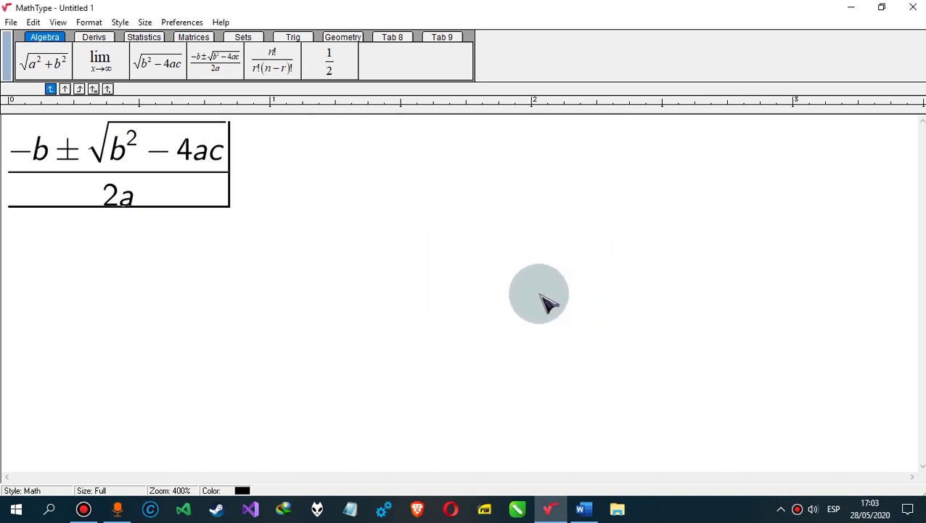
Switch to Word and save a copy of the exercise document as Ejemplo-exportar on the desktop.
click(854, 7)
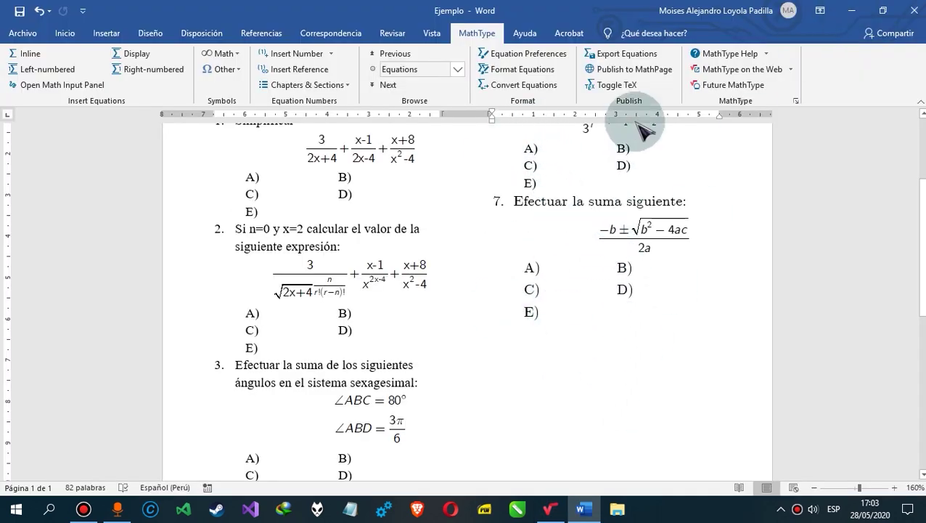
click(22, 33)
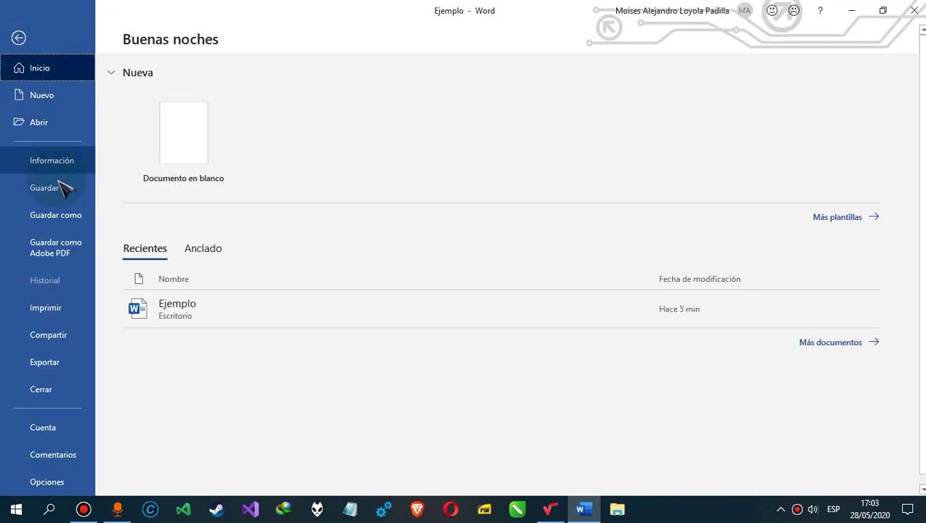
click(70, 220)
click(459, 156)
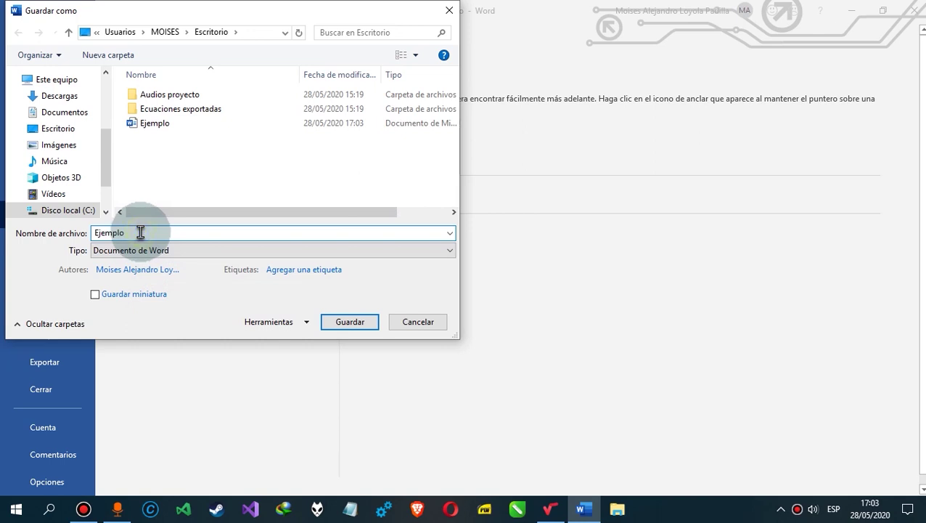
text(-si)
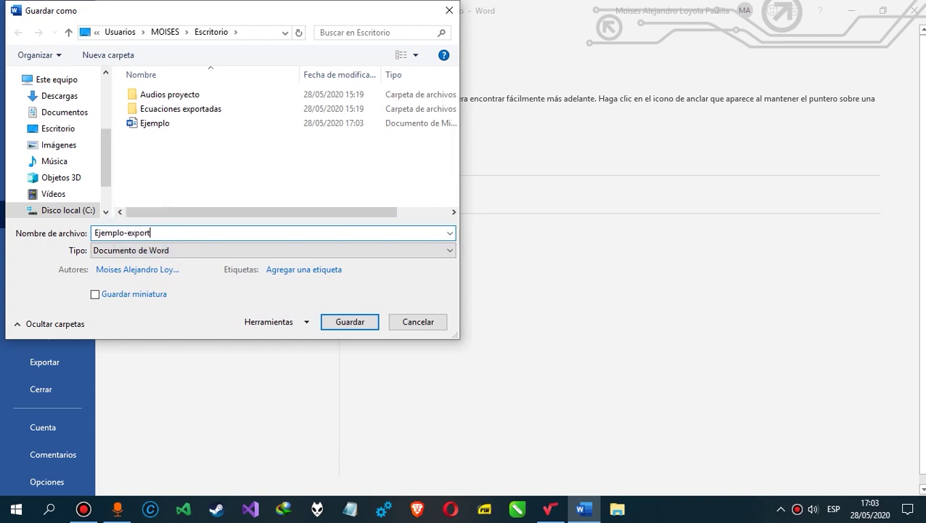
click(363, 324)
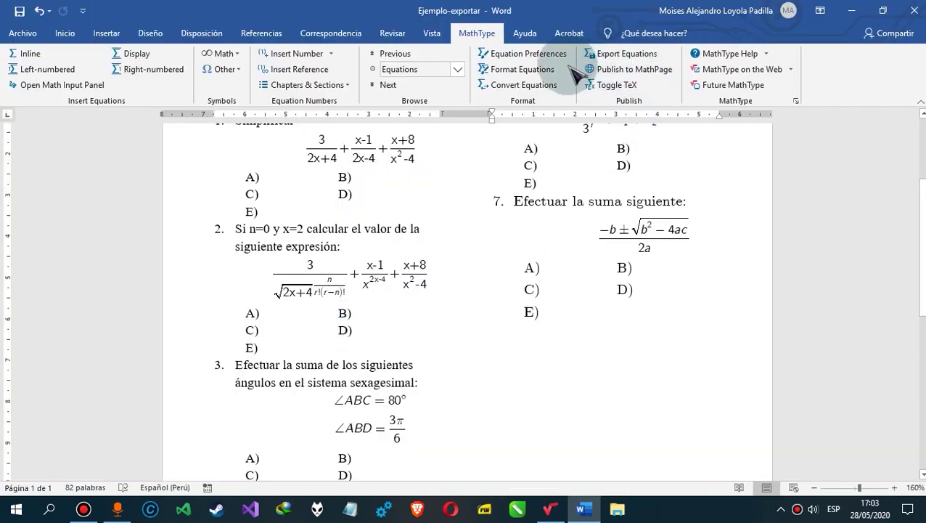
Export the whole document's equations as EPS/WMF files named Eqn### to the desktop folder Ecuaciones exportadas, replacing each equation with its file name.
click(615, 58)
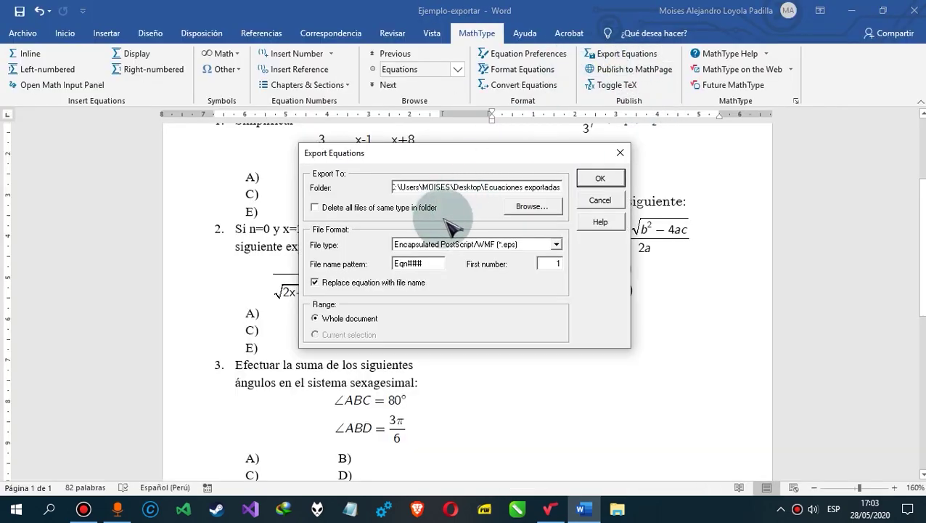
click(389, 284)
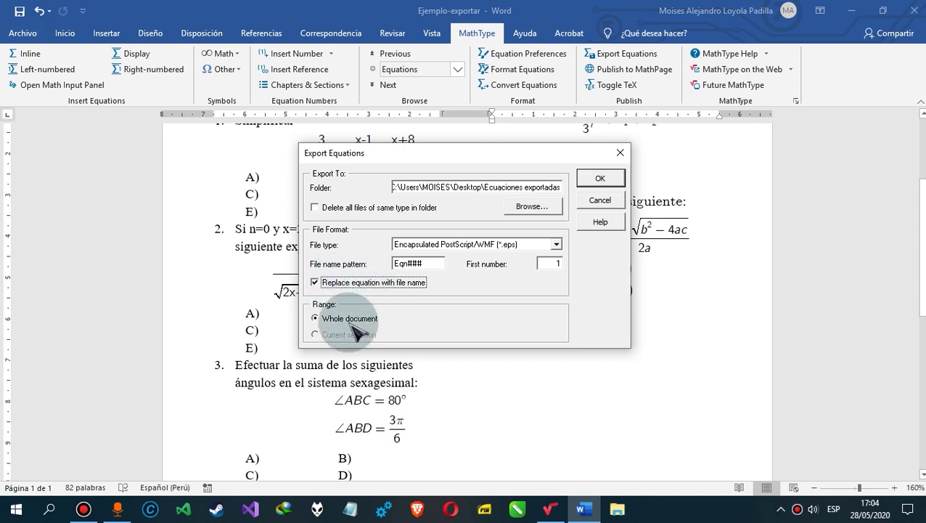
click(536, 212)
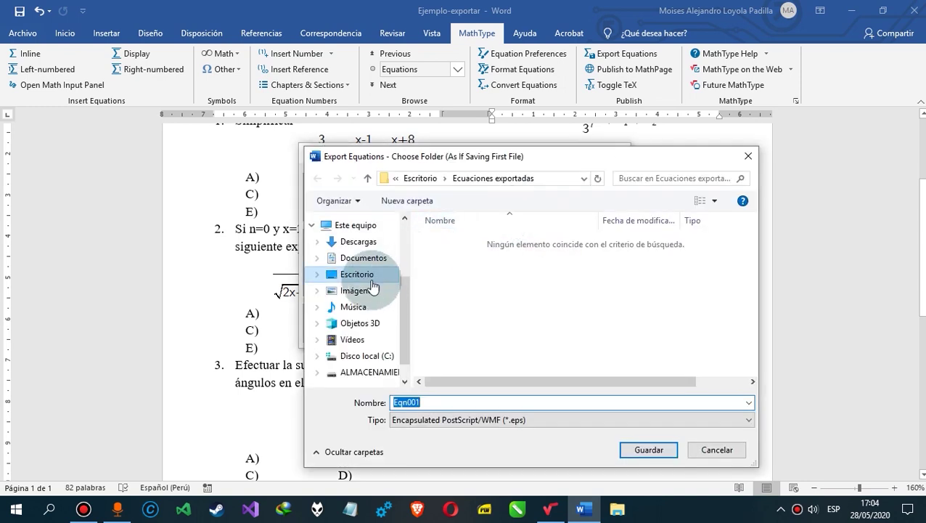
click(360, 275)
click(480, 255)
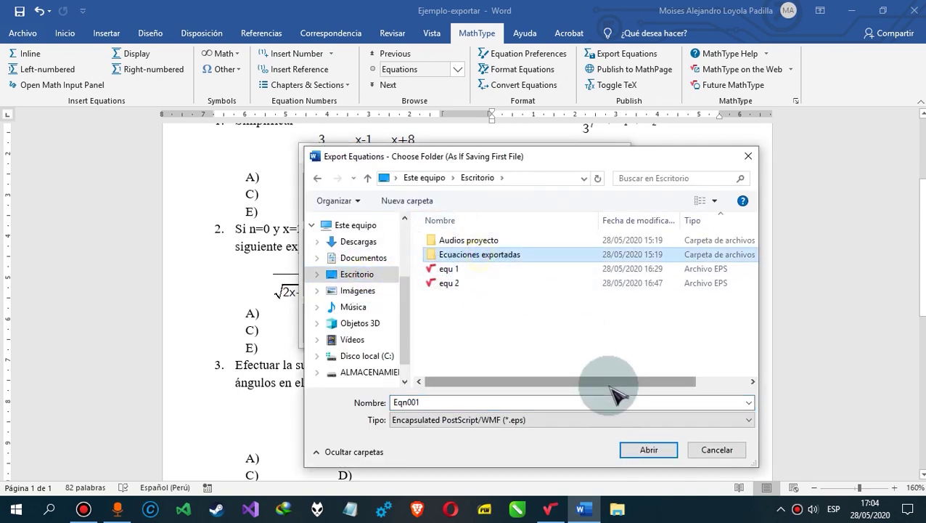
click(645, 450)
click(643, 450)
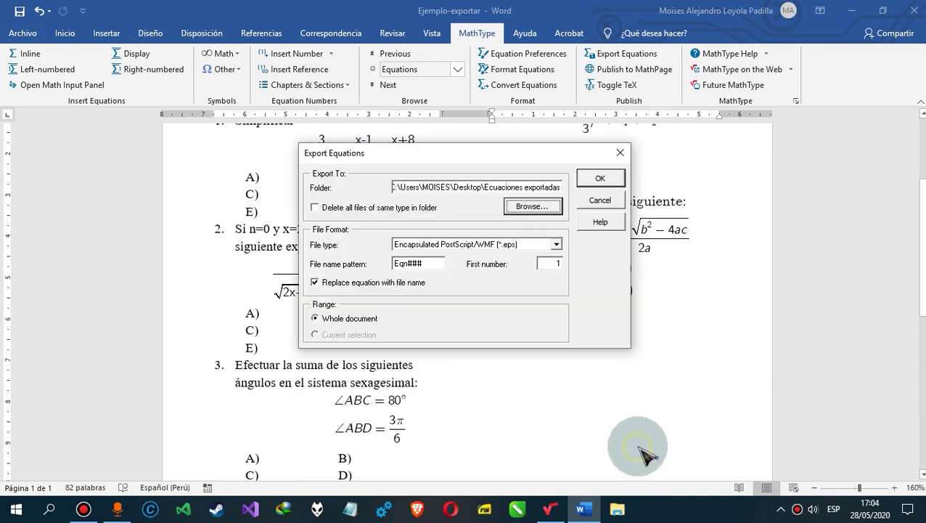
click(599, 180)
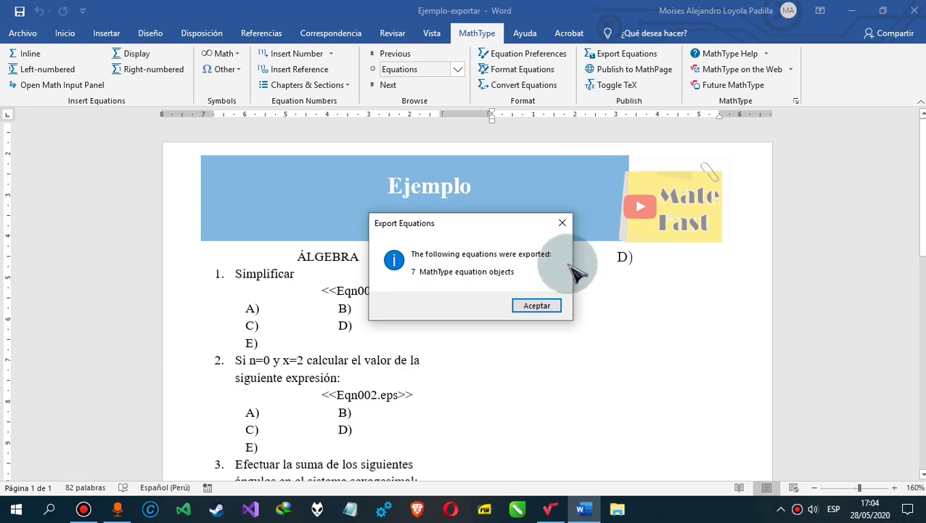
click(537, 306)
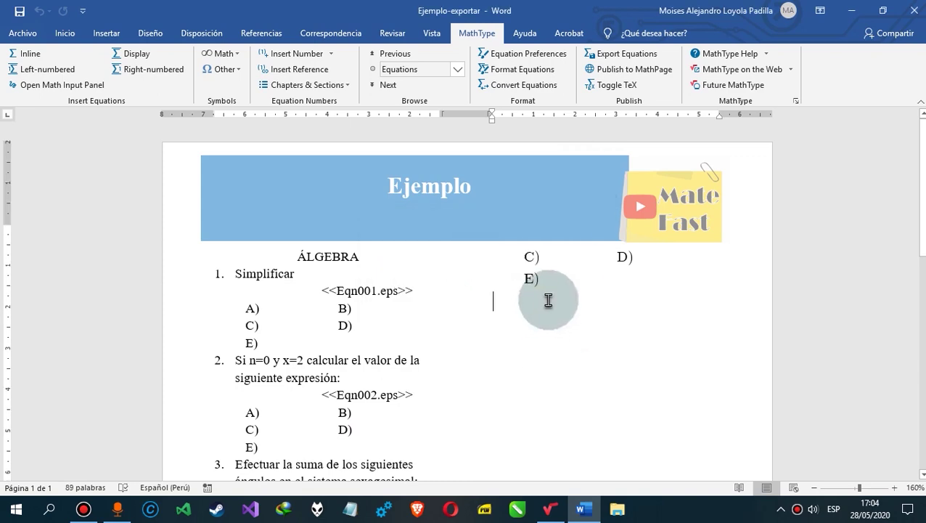
Review the equation file-name placeholders throughout the exported document and close it.
scroll(549, 300, down, 10)
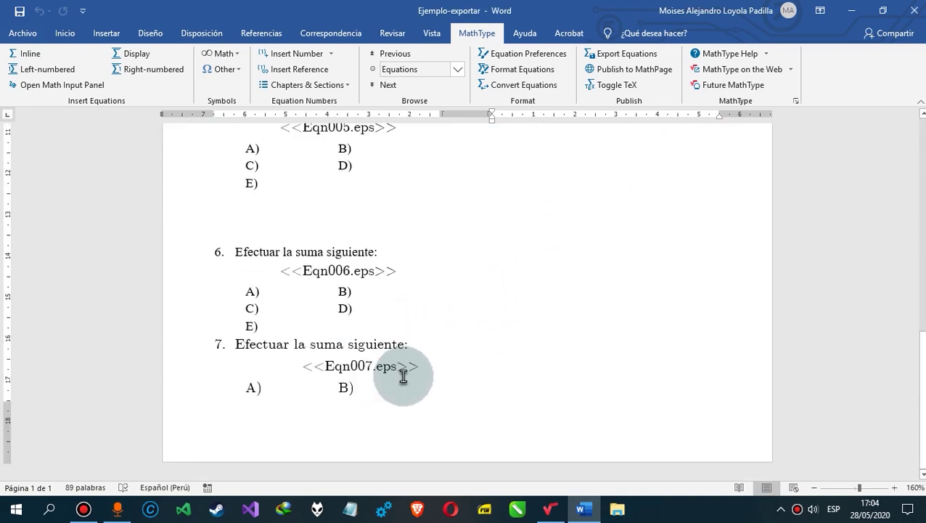
scroll(385, 327, up, 10)
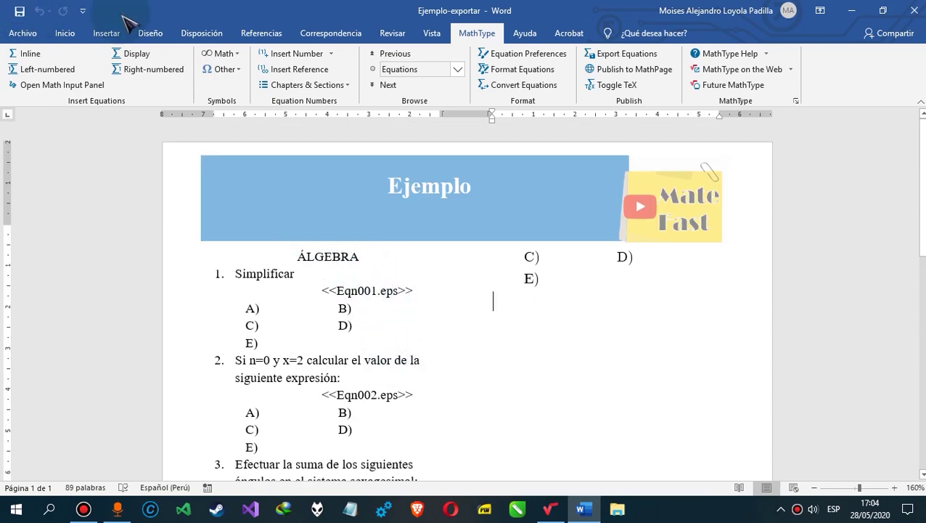
click(914, 10)
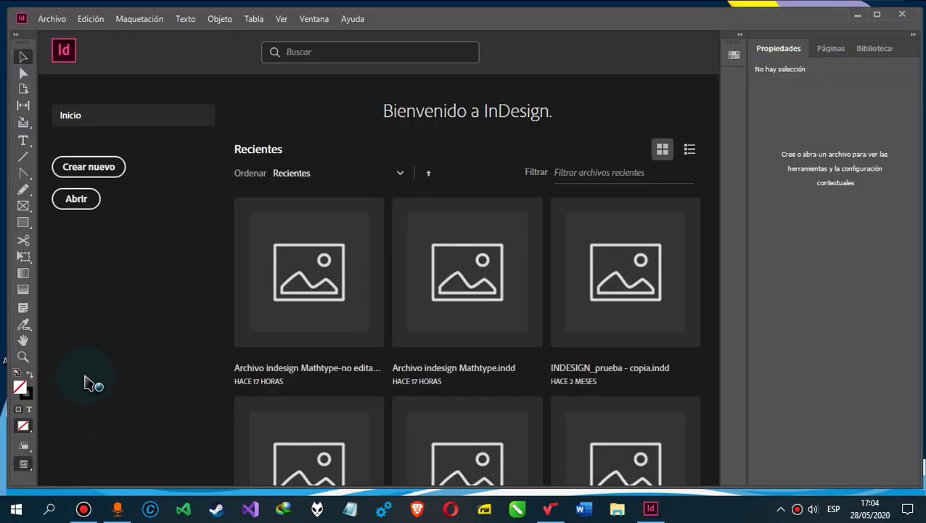
In InDesign, create a 148 x 210 mm document with 2 columns, a 10 mm gutter and 10 mm margins.
click(109, 169)
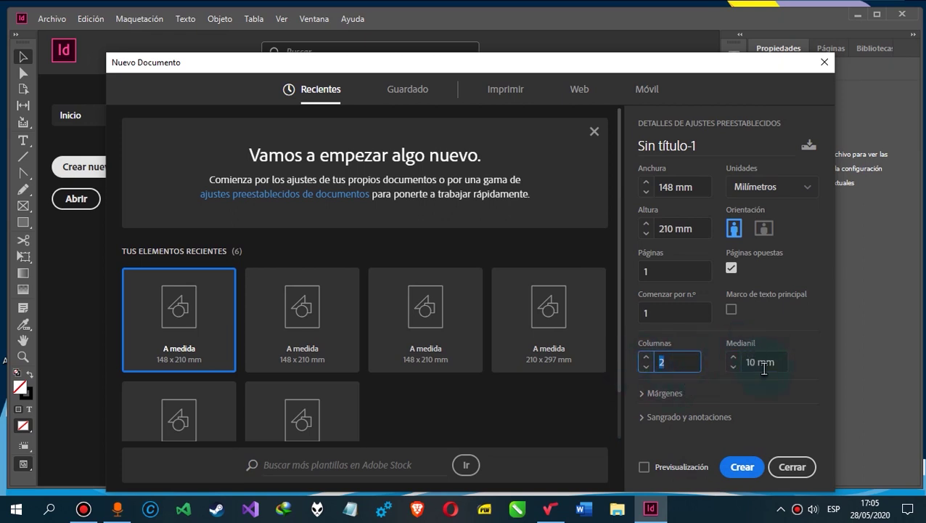
click(654, 393)
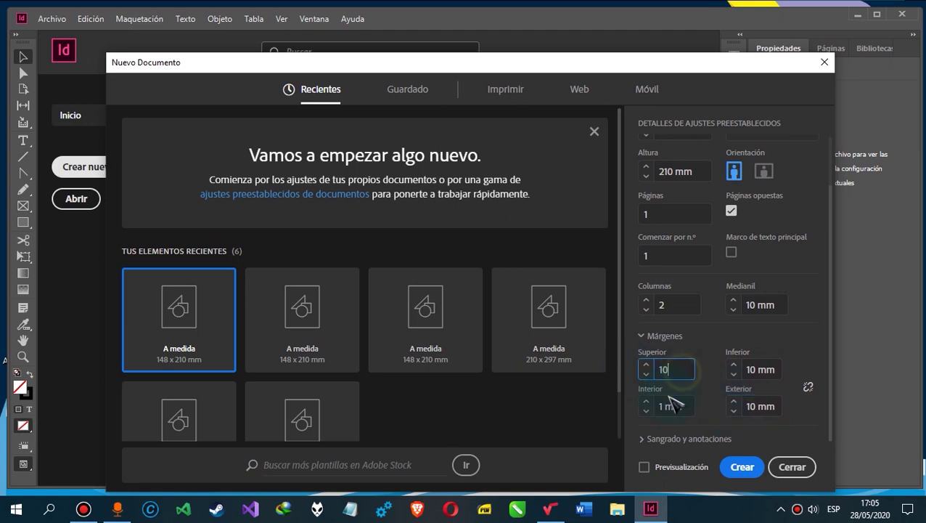
click(741, 468)
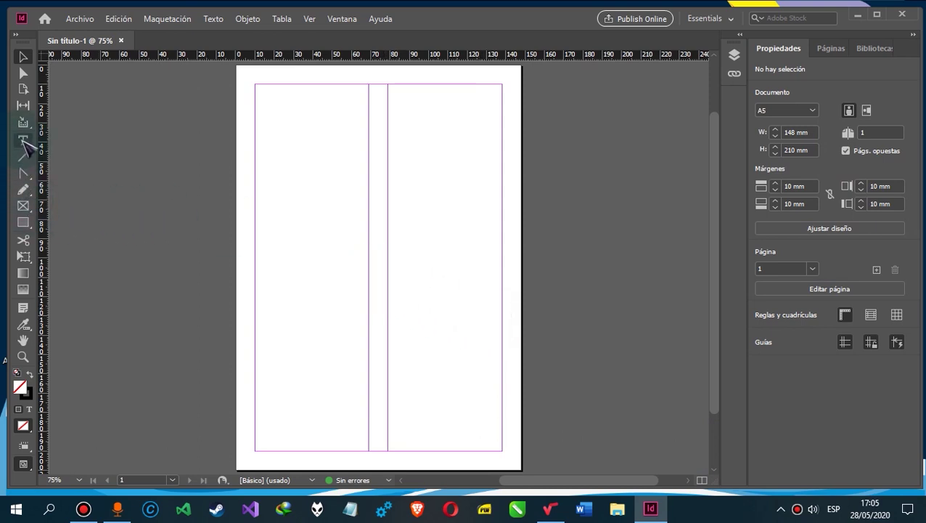
Draw a 59 x 190 mm text frame filling the page's first column and put the text cursor in it.
drag(255, 84, 368, 451)
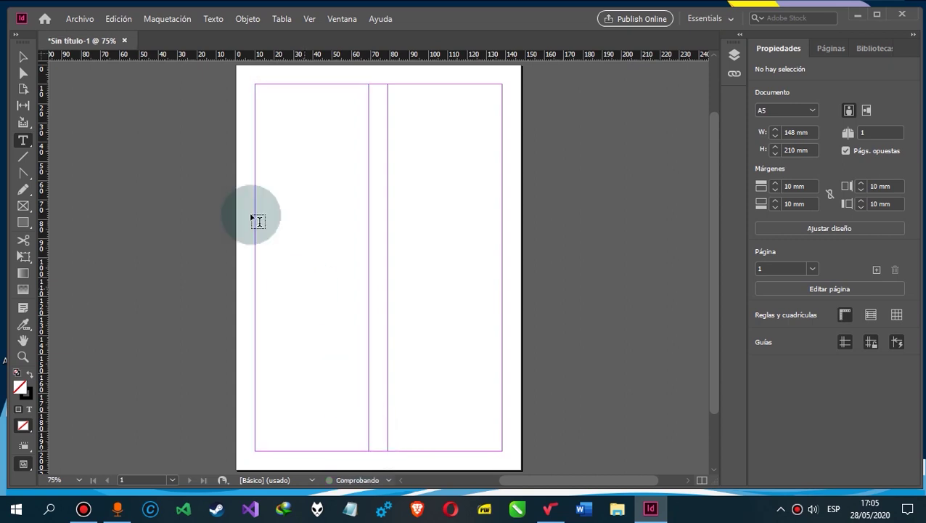
click(21, 56)
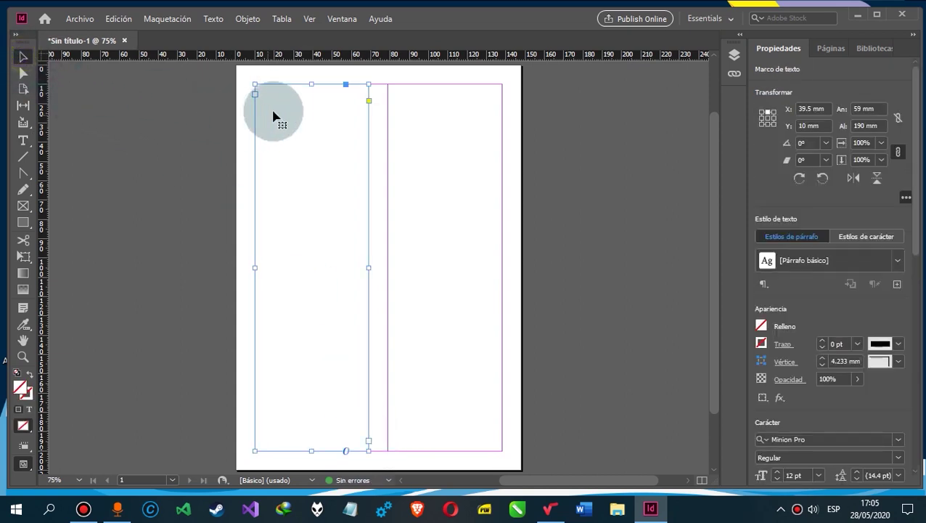
double_click(282, 91)
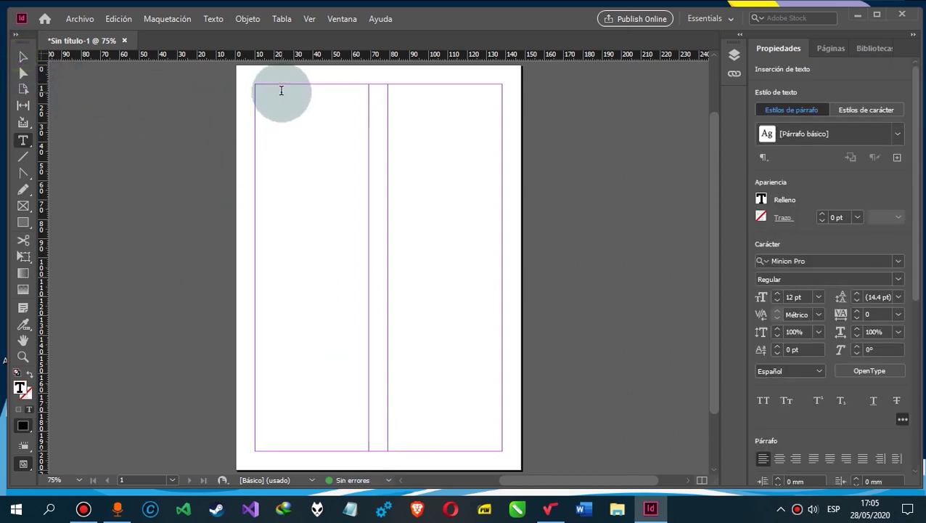
Place the Word document Ejemplo-exportar from the desktop into the first column's text frame.
key(ctrl+d)
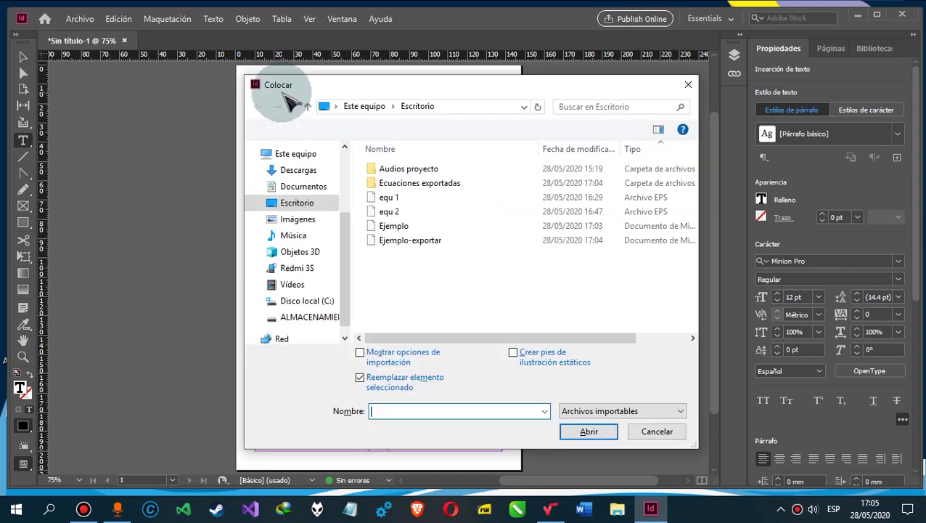
click(400, 241)
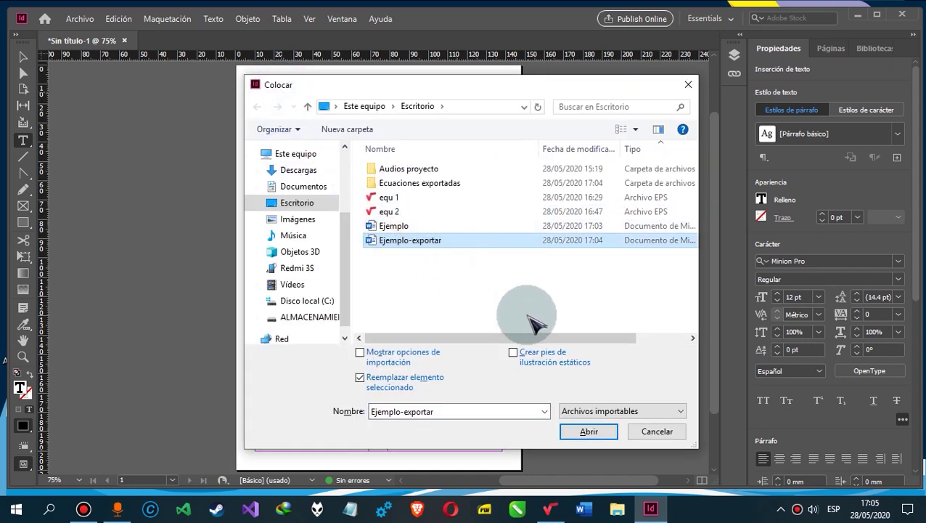
click(589, 432)
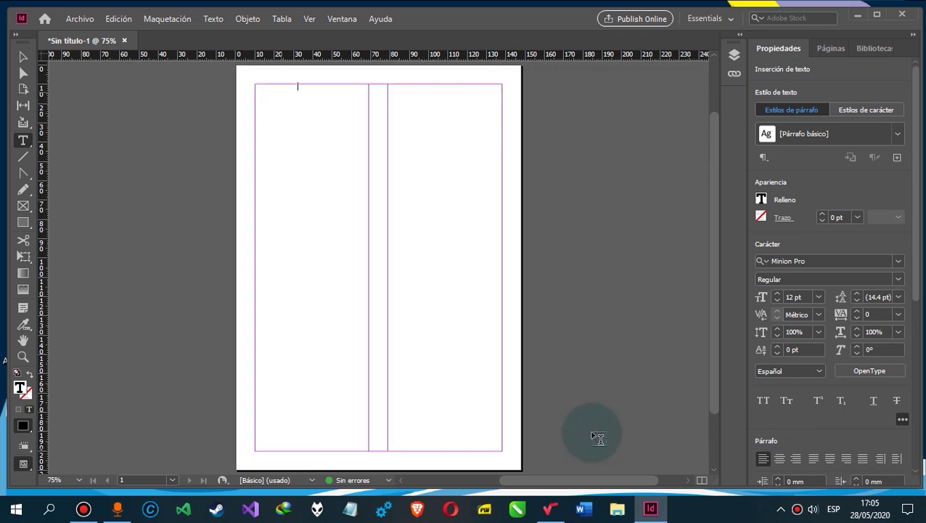
scroll(331, 103, left, 5)
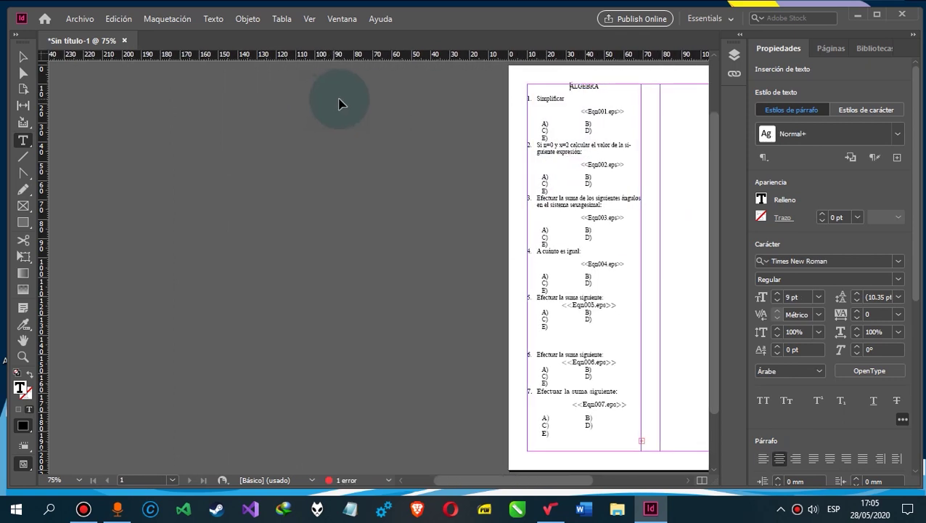
scroll(341, 103, right, 5)
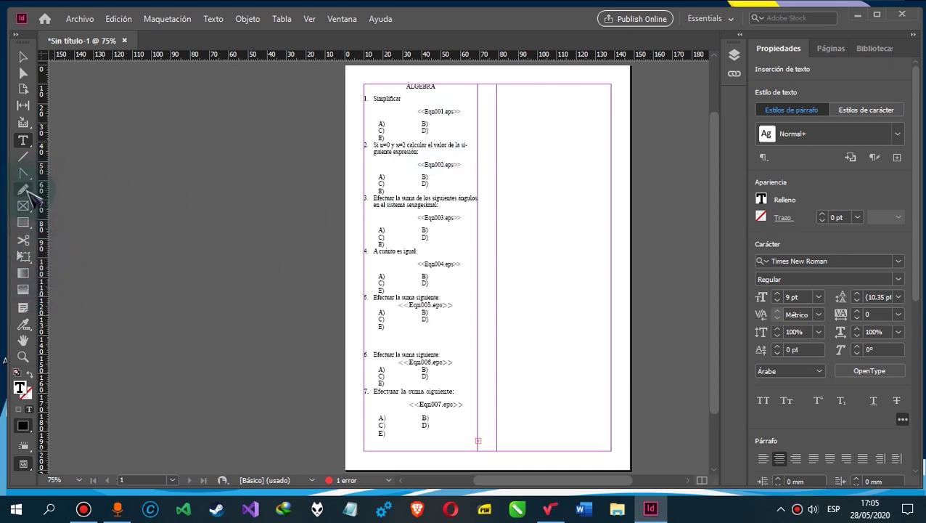
click(22, 357)
drag(496, 76, 524, 396)
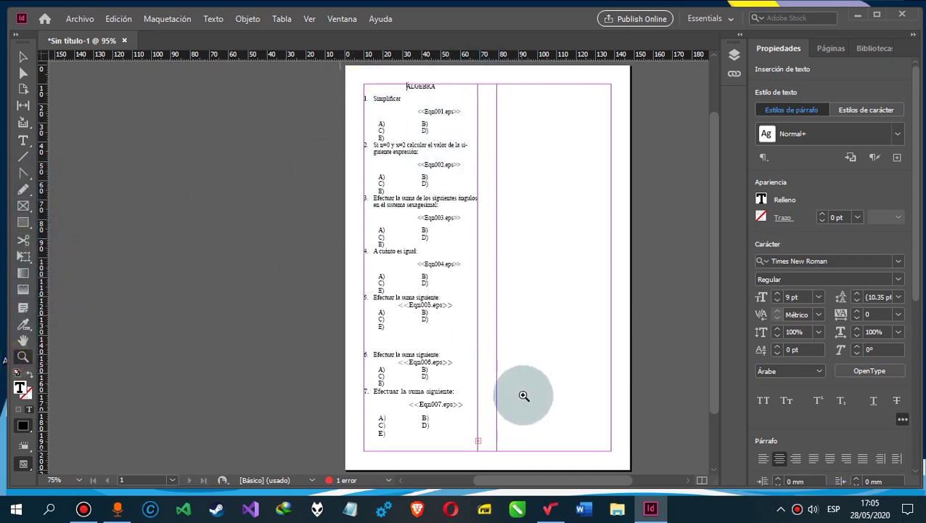
Replace the <<Eqn001.eps>> placeholder in exercise 1 with the EPS file equ 1 from the desktop.
click(23, 56)
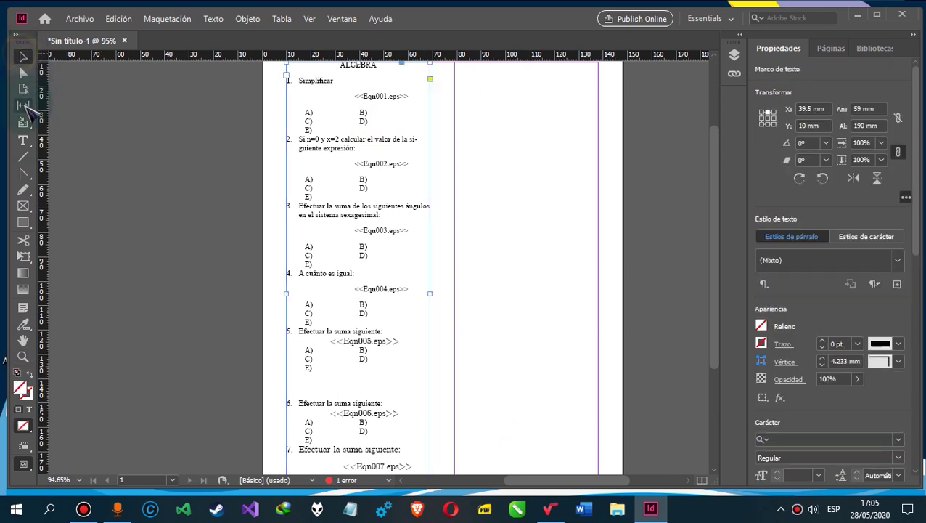
click(22, 140)
drag(387, 97, 412, 96)
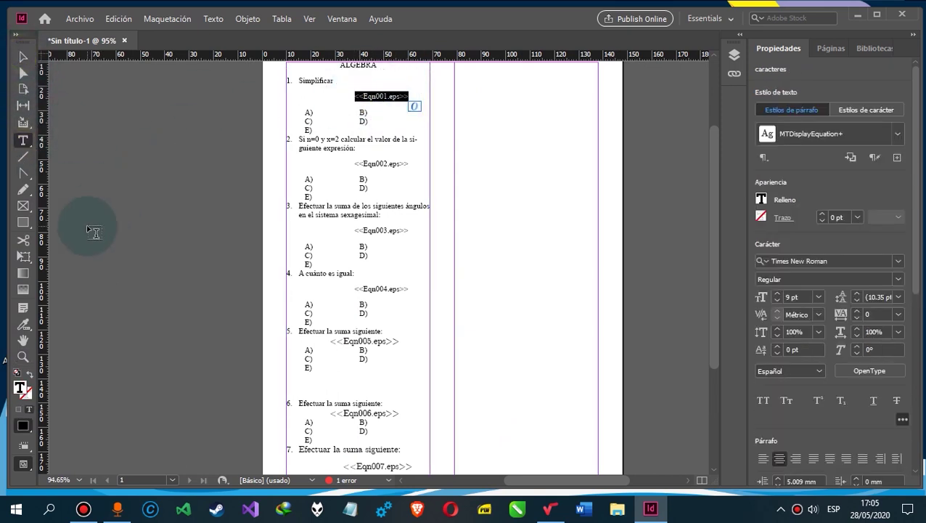
click(22, 357)
drag(217, 226, 461, 73)
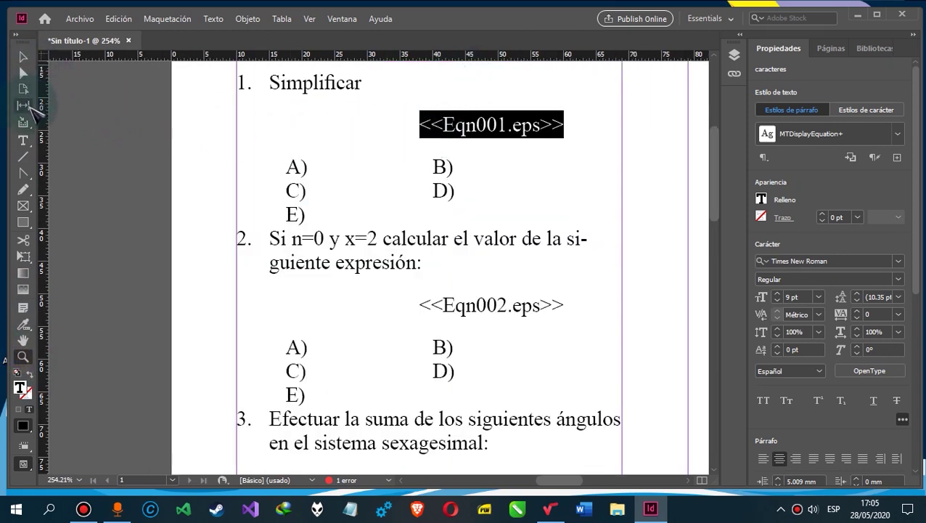
click(23, 140)
click(502, 123)
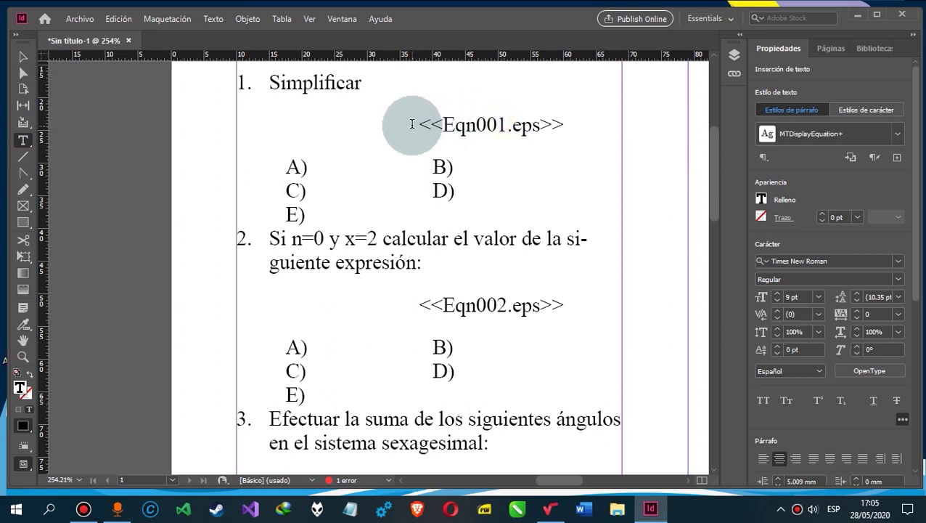
drag(420, 125, 572, 143)
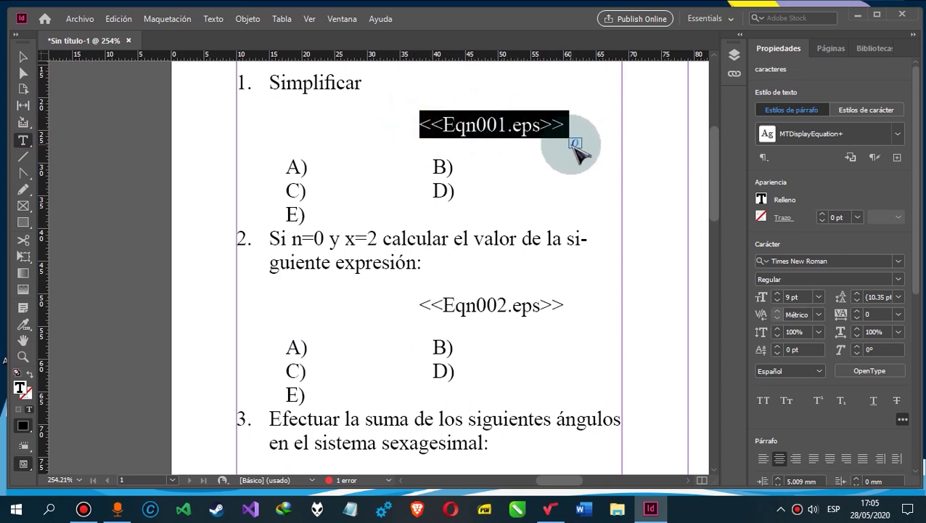
key(ctrl+d)
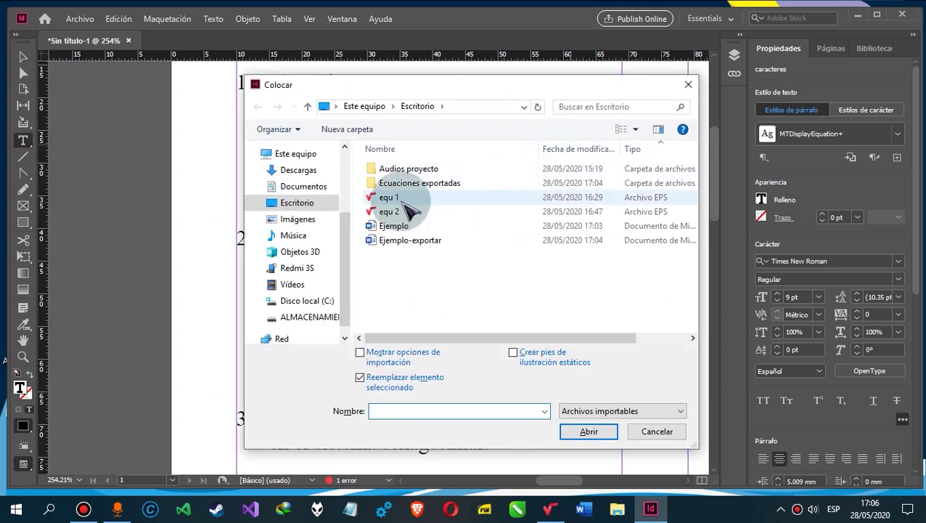
click(404, 200)
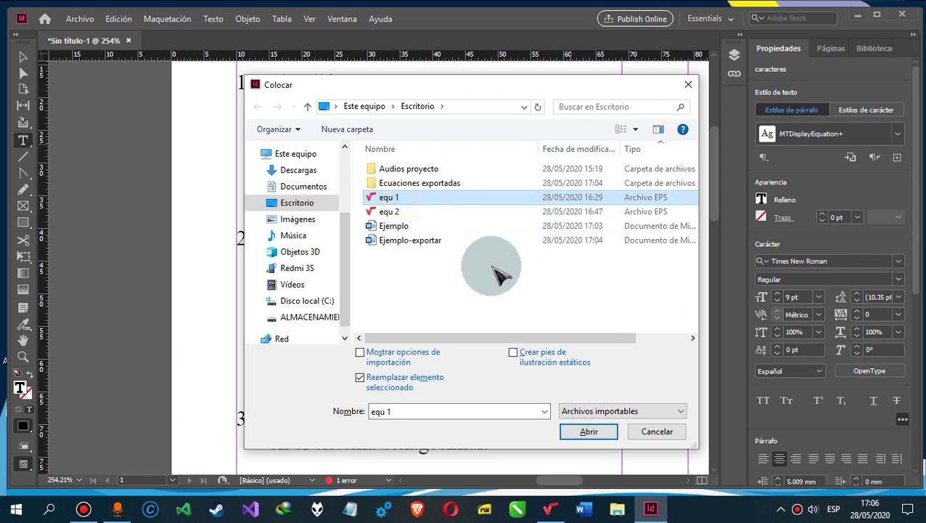
click(589, 431)
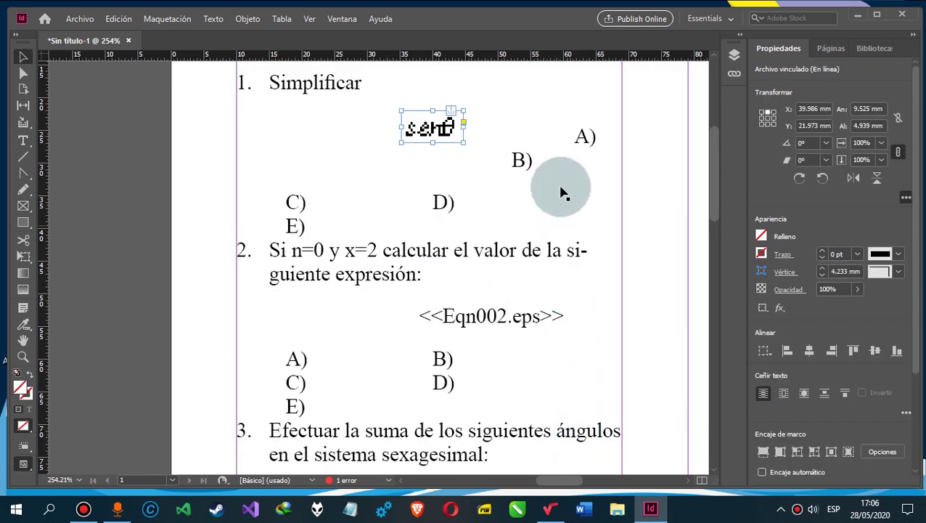
Insert a paragraph break after the placed exercise 1 equation and switch the display performance to high quality.
click(429, 125)
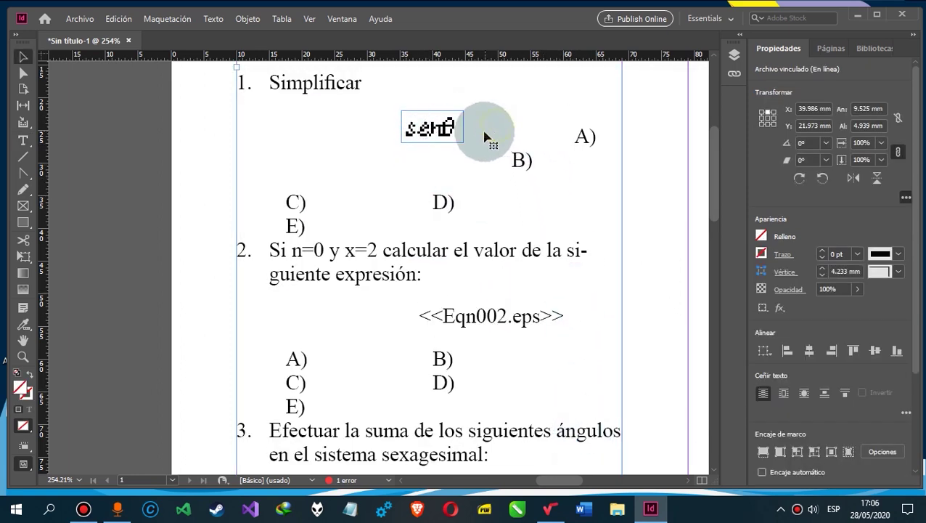
double_click(482, 130)
key(Return)
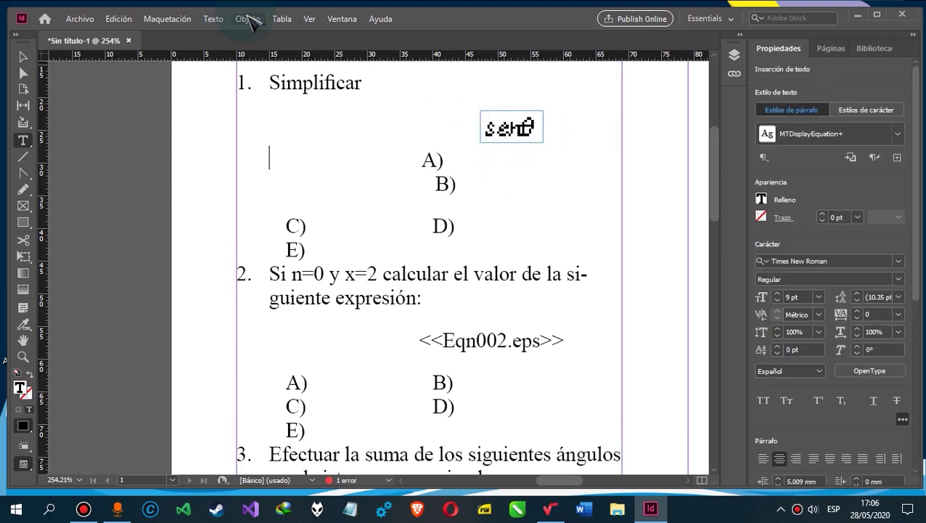
click(312, 20)
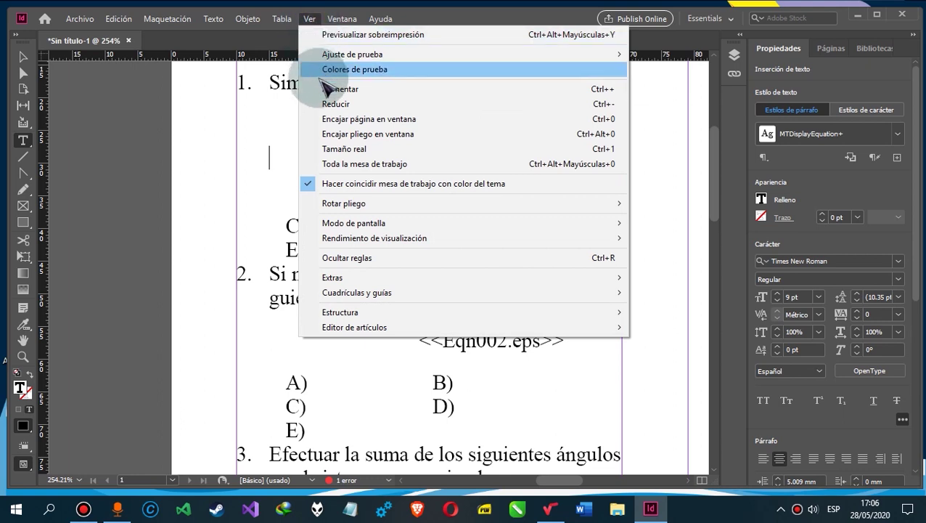
mouse_move(411, 227)
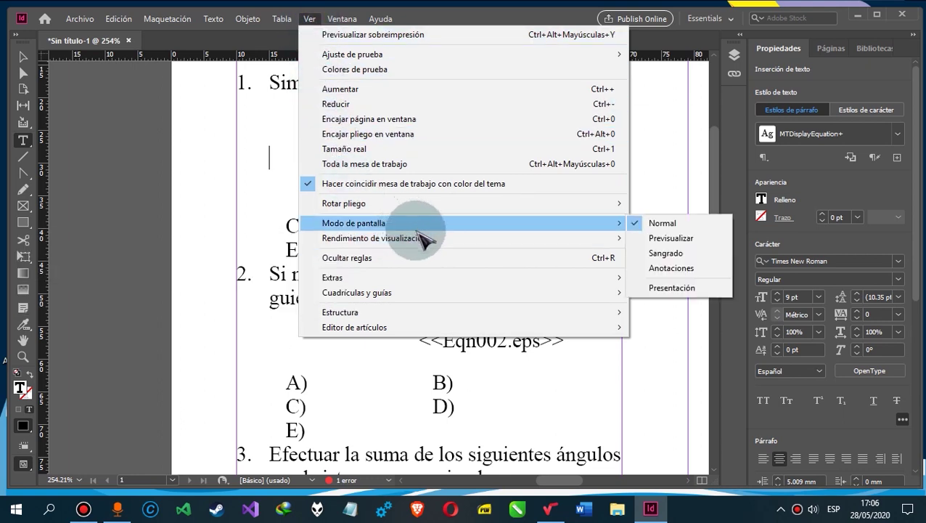
mouse_move(392, 238)
click(263, 270)
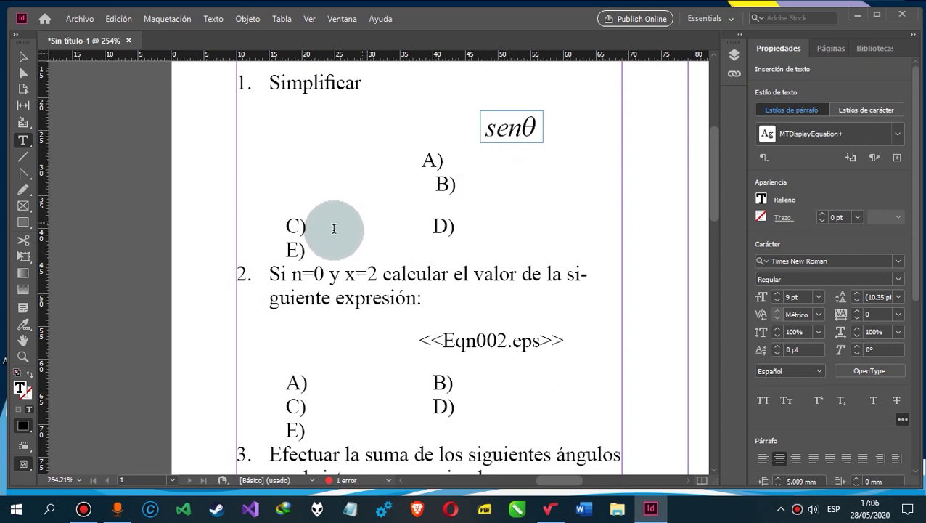
drag(320, 247, 434, 247)
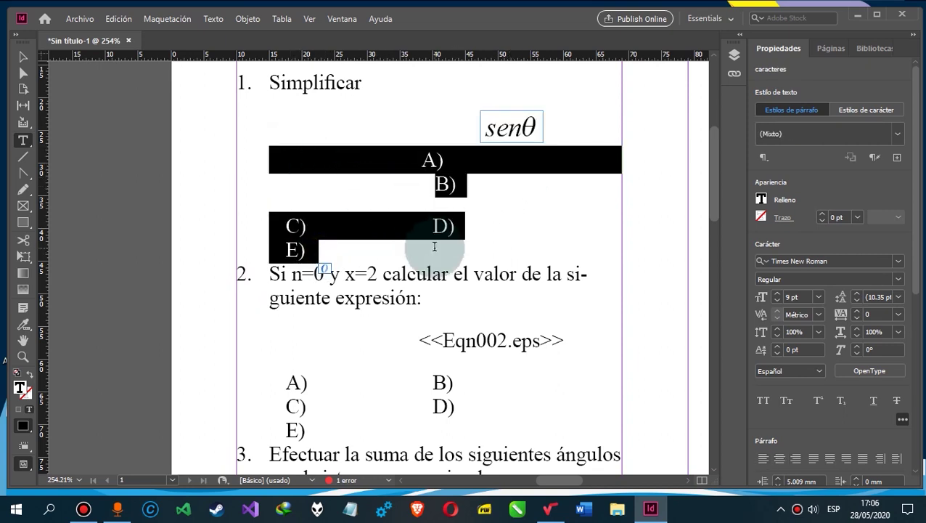
click(432, 182)
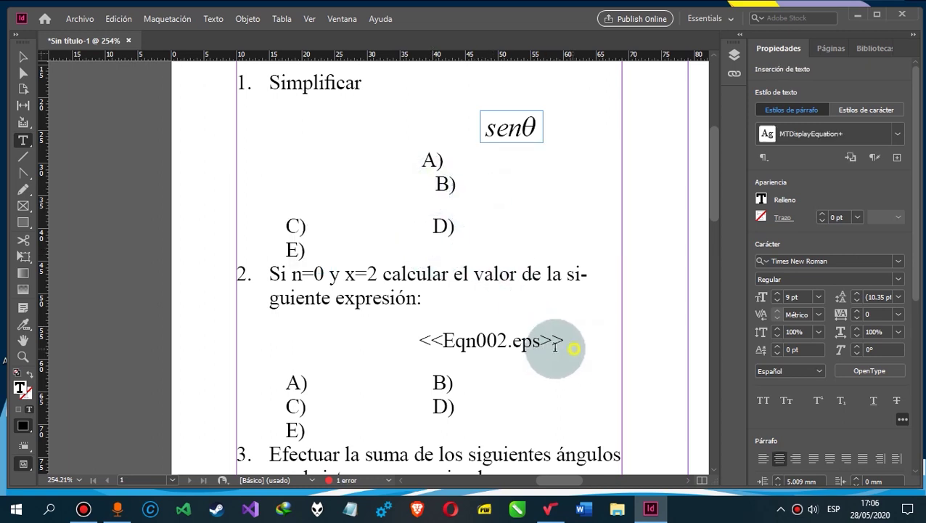
Replace the <<Eqn002.eps>> placeholder in exercise 2 with the EPS file Eqn002 from the Ecuaciones exportadas folder.
drag(574, 346, 419, 351)
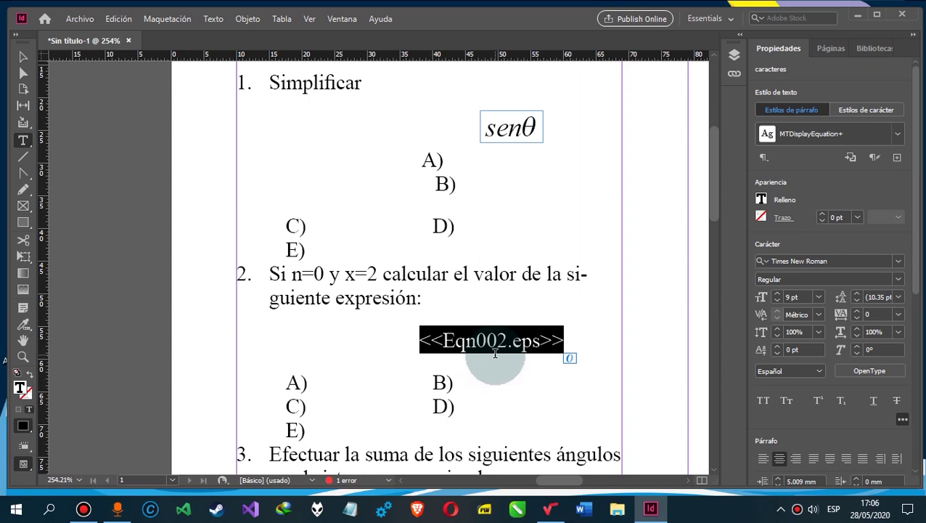
key(ctrl+d)
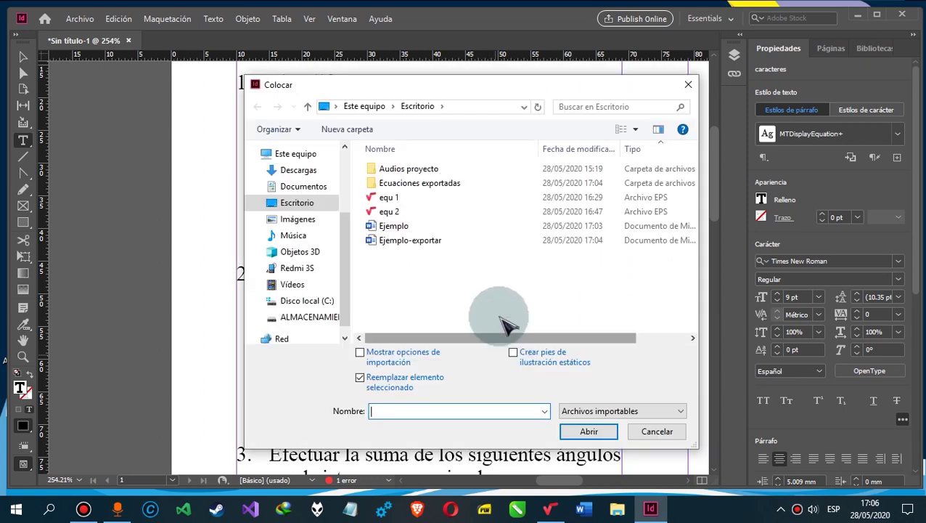
double_click(435, 183)
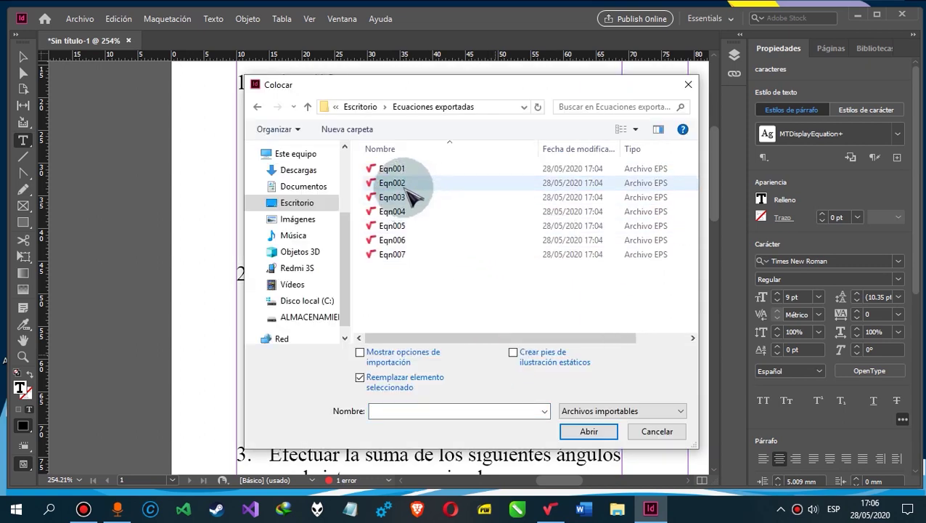
click(405, 184)
click(587, 432)
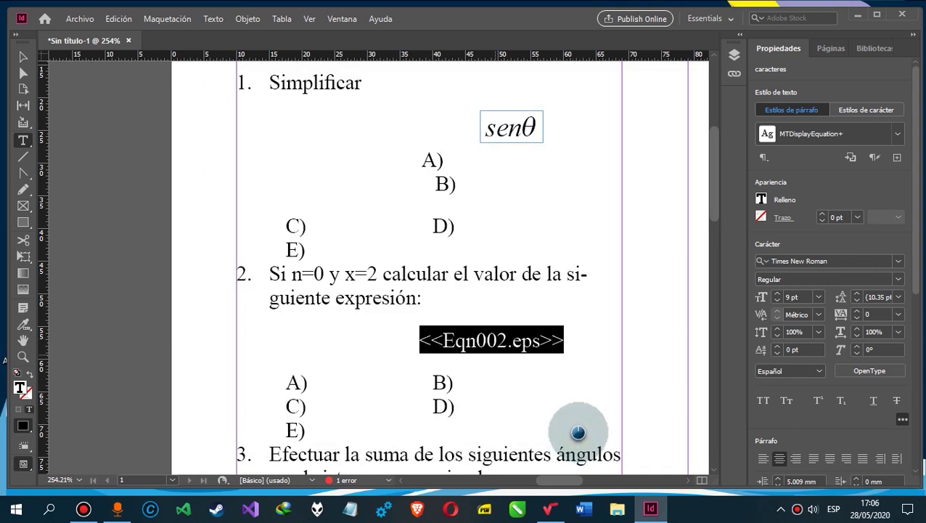
scroll(524, 232, down, 2)
scroll(537, 290, up, 3)
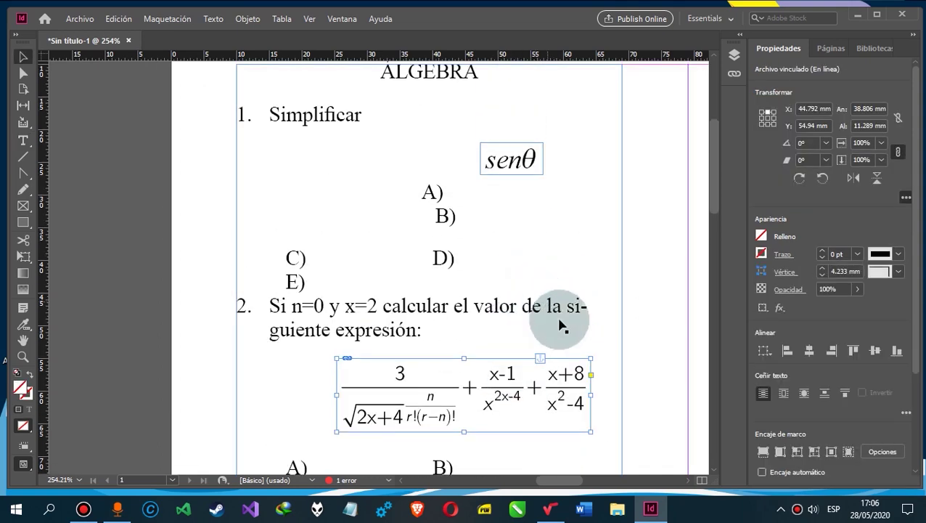
Add the text ",hola" after the exercise 2 equation and lower the inline equation to align its fraction bars with that text.
double_click(596, 401)
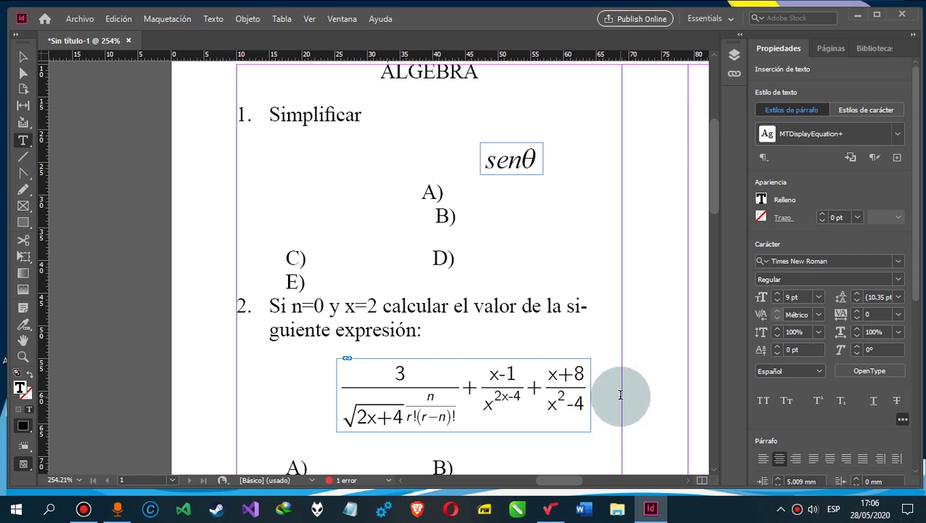
text(hola)
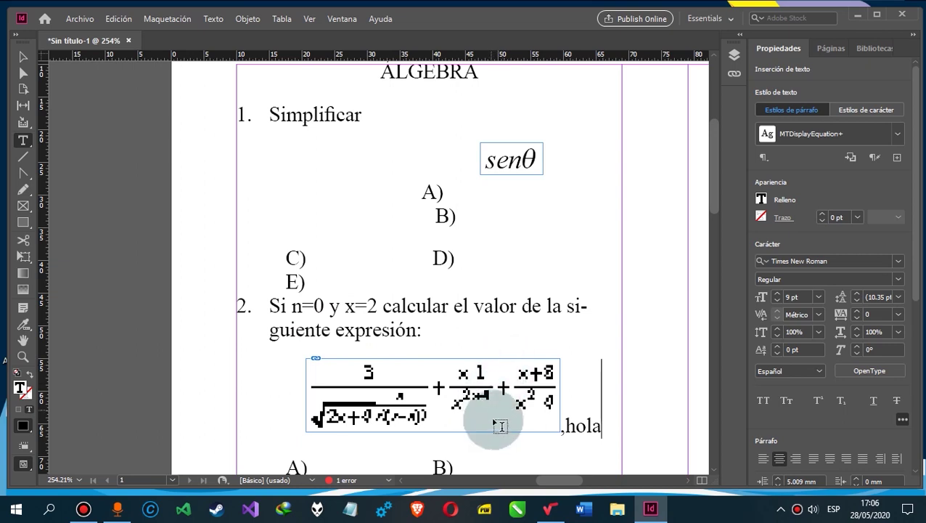
click(23, 58)
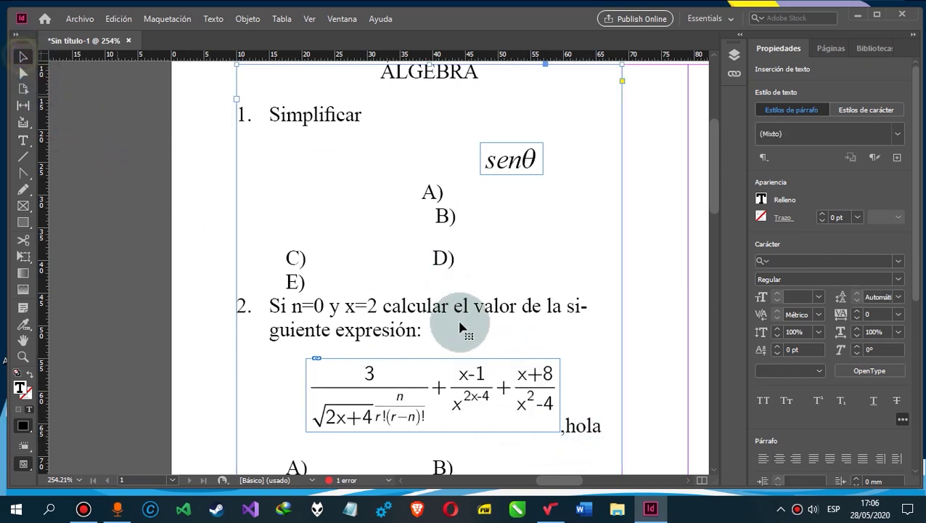
click(476, 354)
mouse_move(478, 363)
mouse_down()
mouse_move(479, 387)
mouse_move(485, 373)
mouse_up()
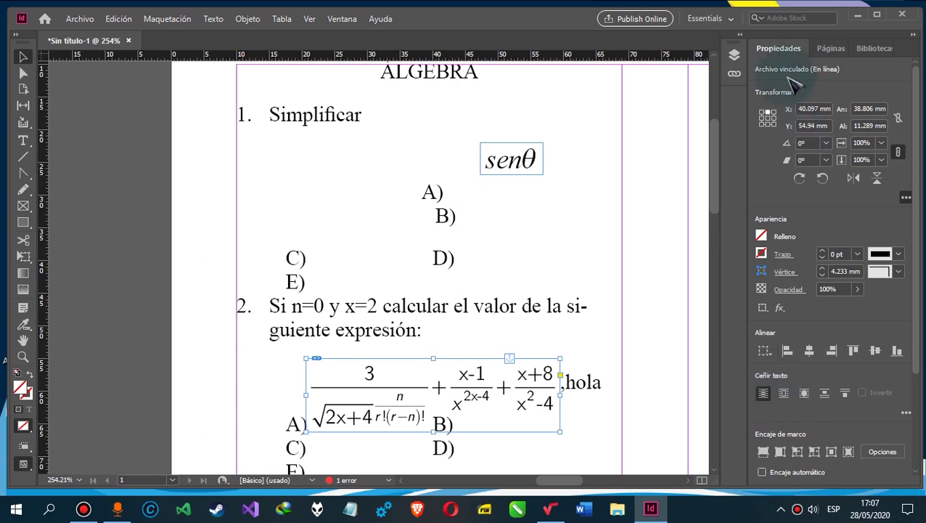
Switch to CorelDRAW and create a new A4 portrait document in CMYK at 300 dpi.
click(823, 393)
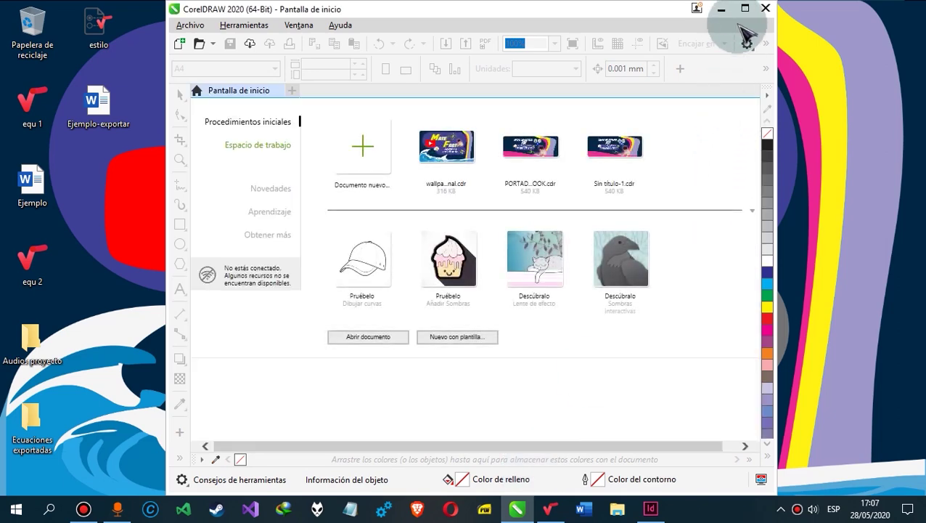
click(744, 9)
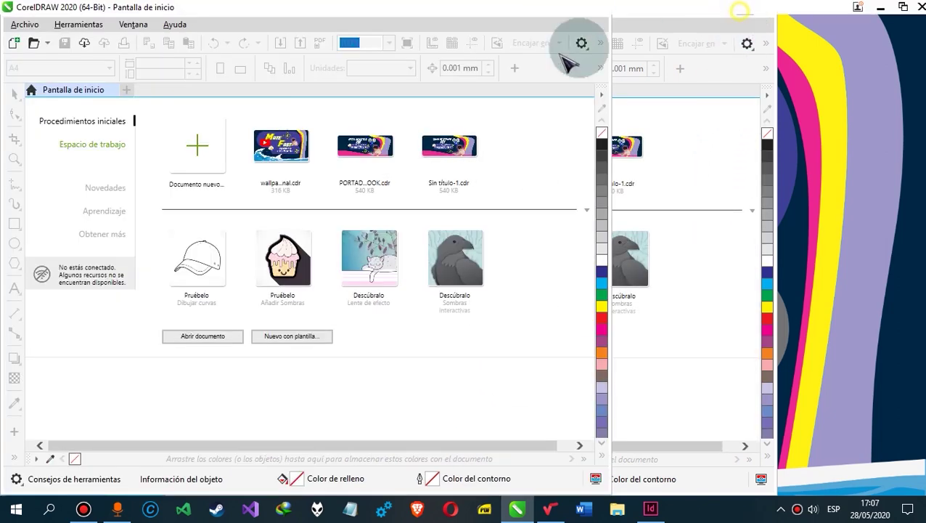
click(263, 170)
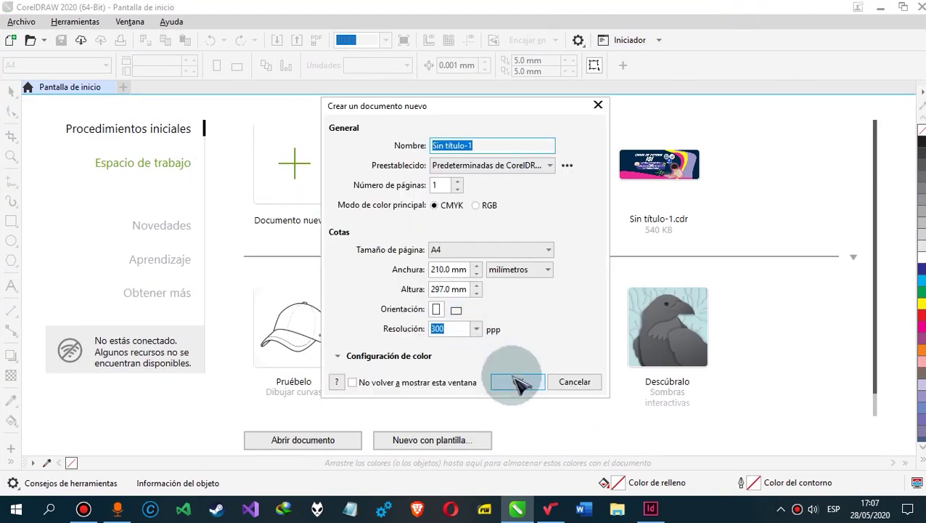
click(519, 382)
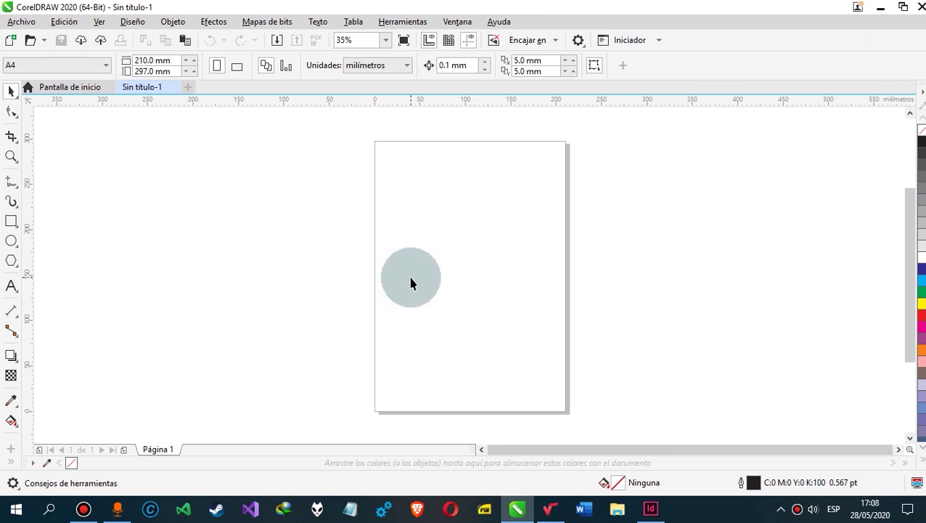
key(ctrl+i)
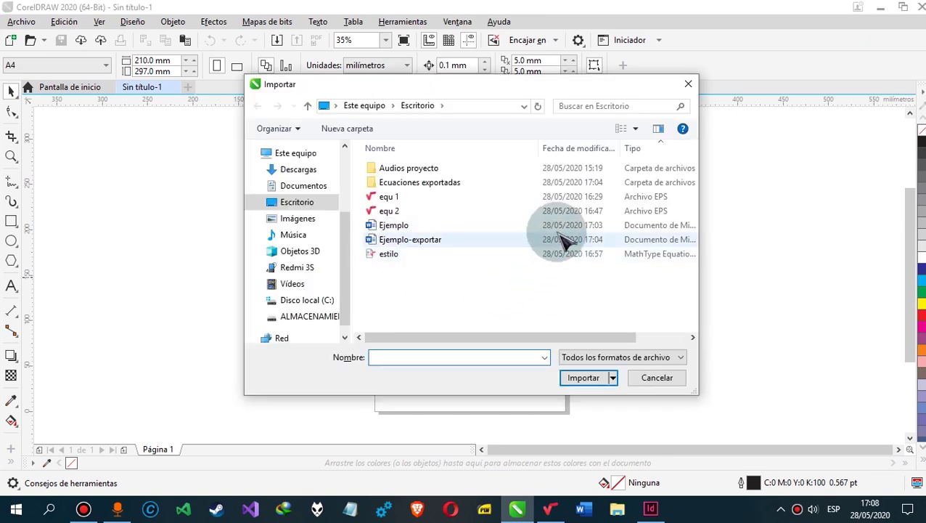
double_click(397, 182)
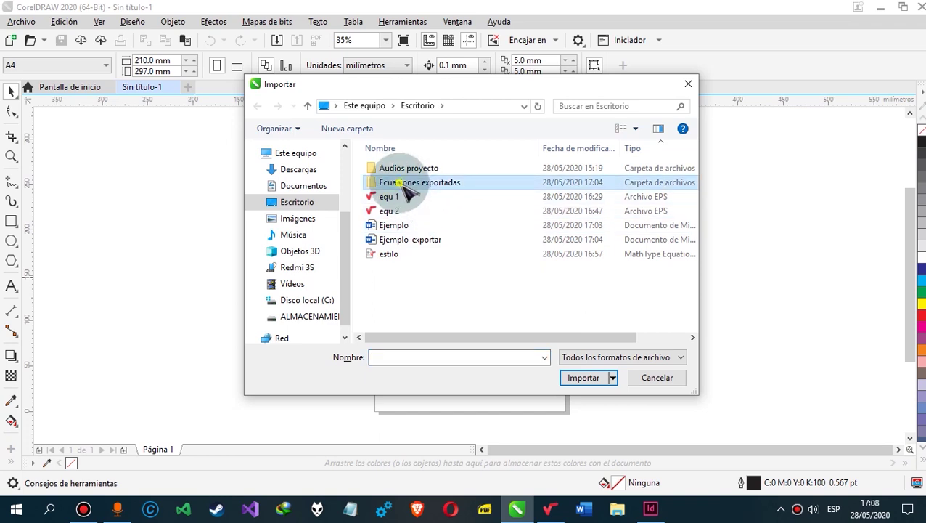
click(393, 171)
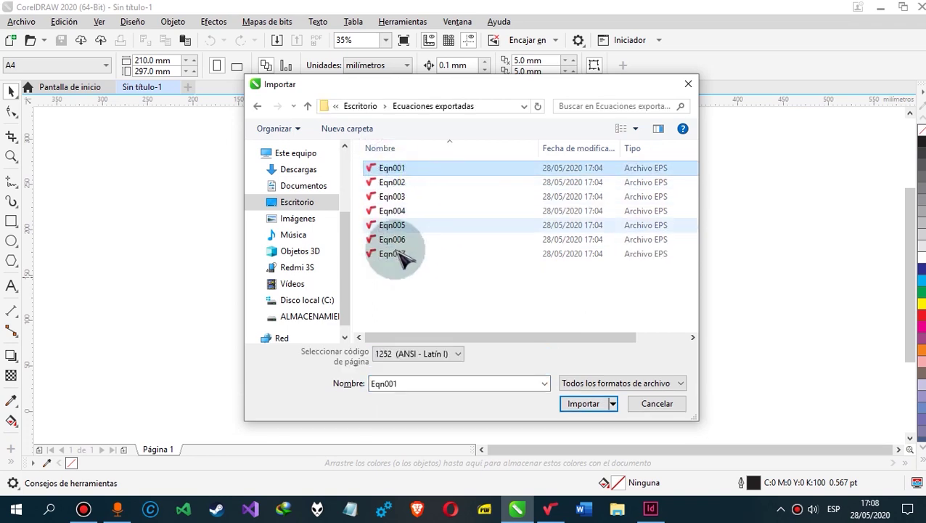
drag(418, 294, 399, 145)
click(587, 377)
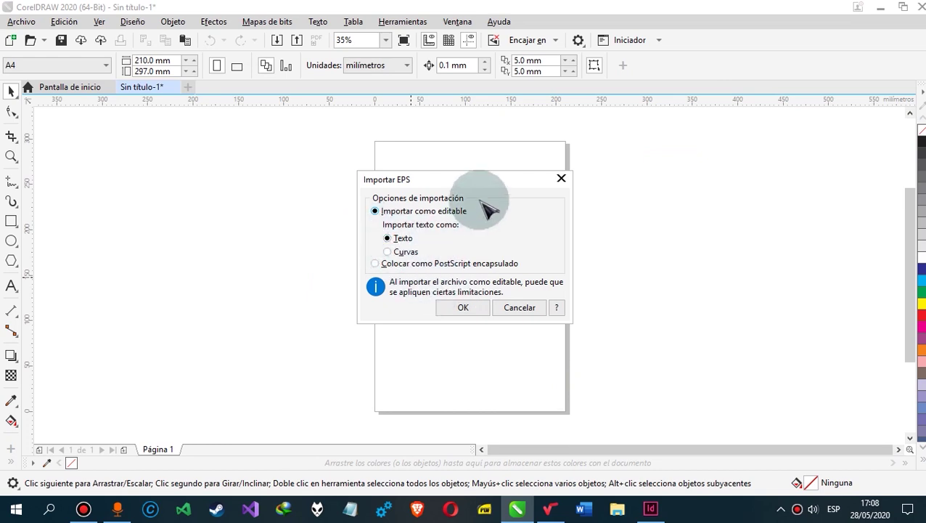
drag(470, 187, 454, 203)
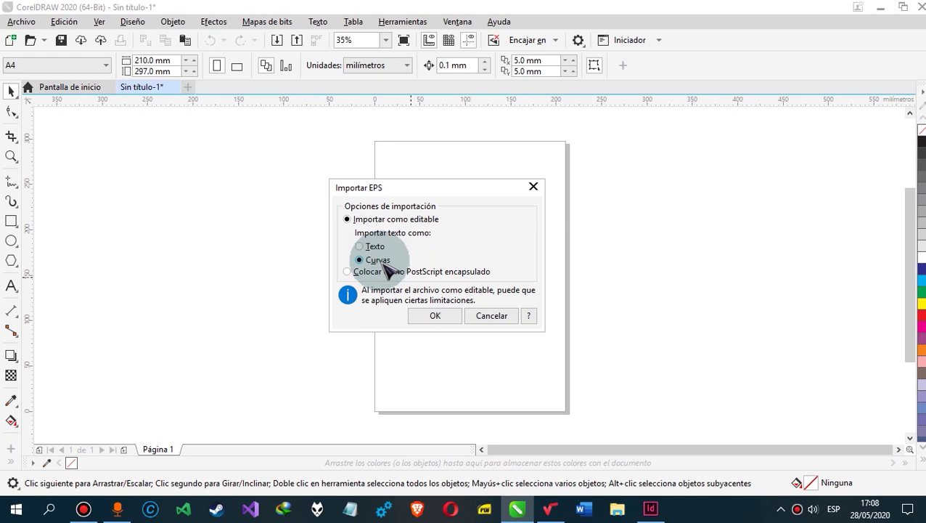
key(Up)
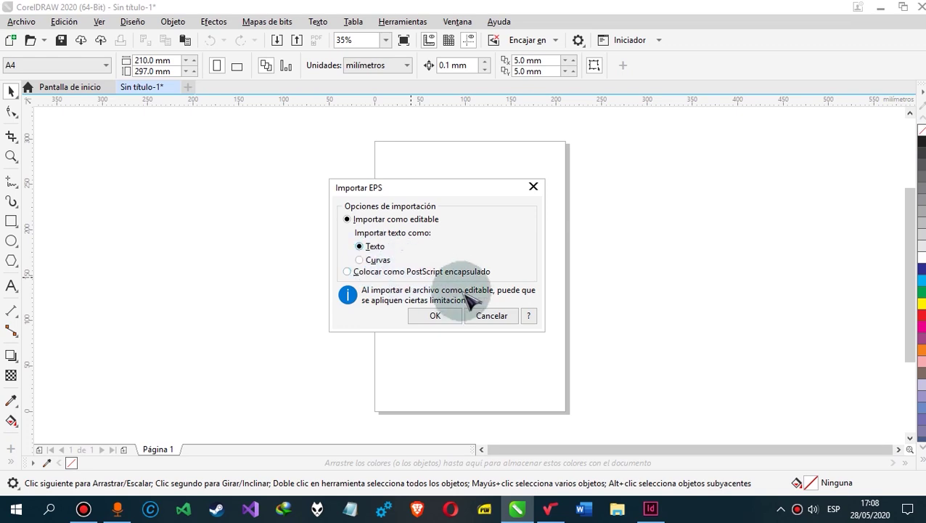
click(499, 320)
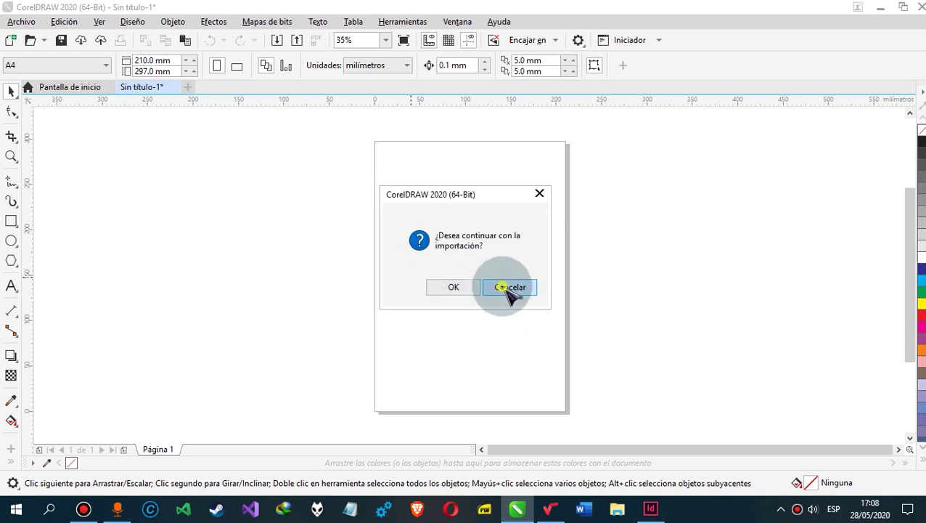
click(510, 290)
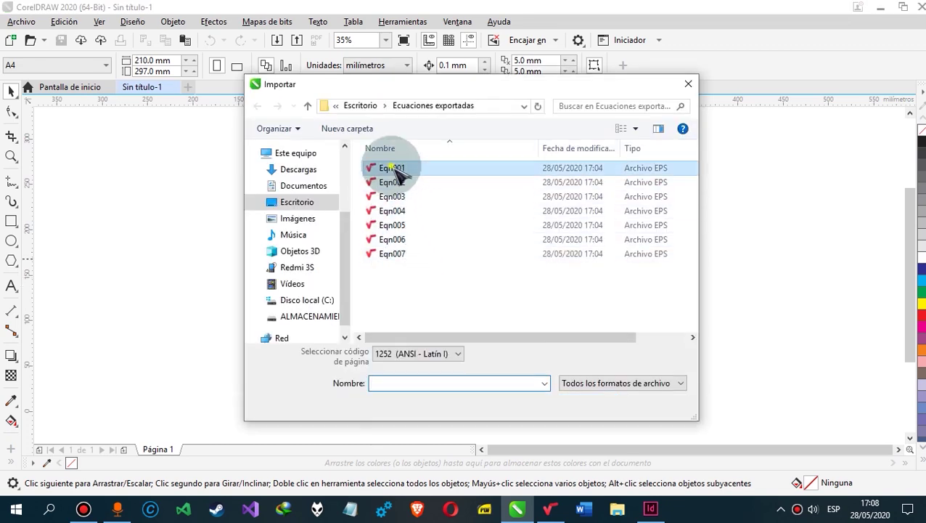
Import Eqn001.eps as editable with its text kept as text, and place it at about X 38 mm, Y 199 mm.
click(585, 459)
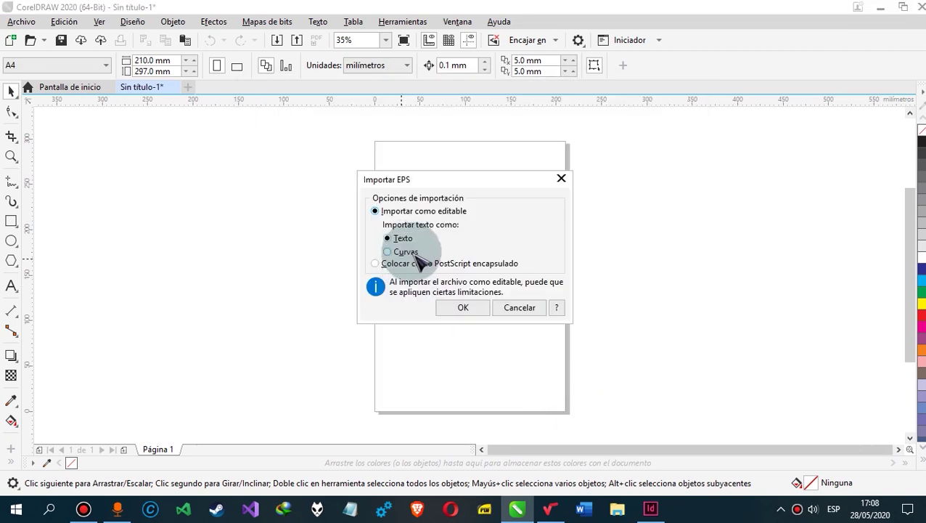
click(464, 308)
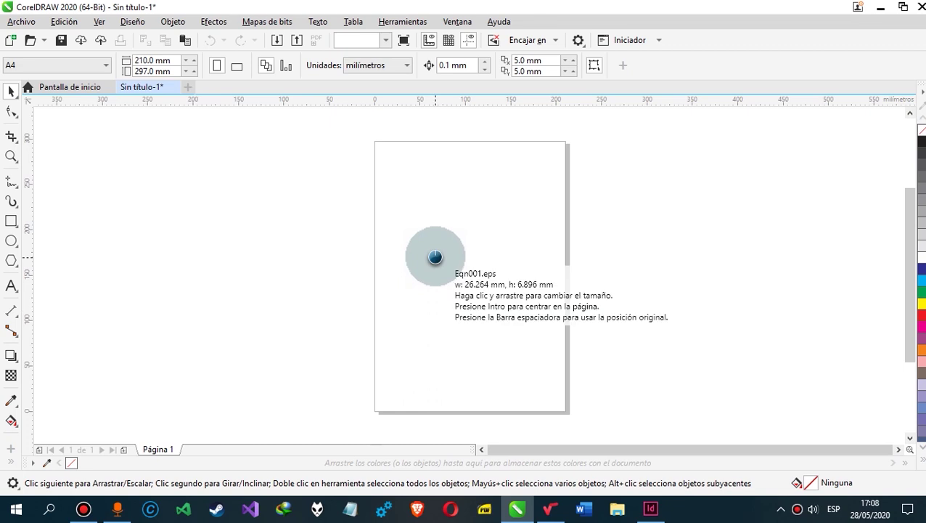
click(409, 228)
scroll(404, 224, up, 2)
scroll(404, 224, up, 5)
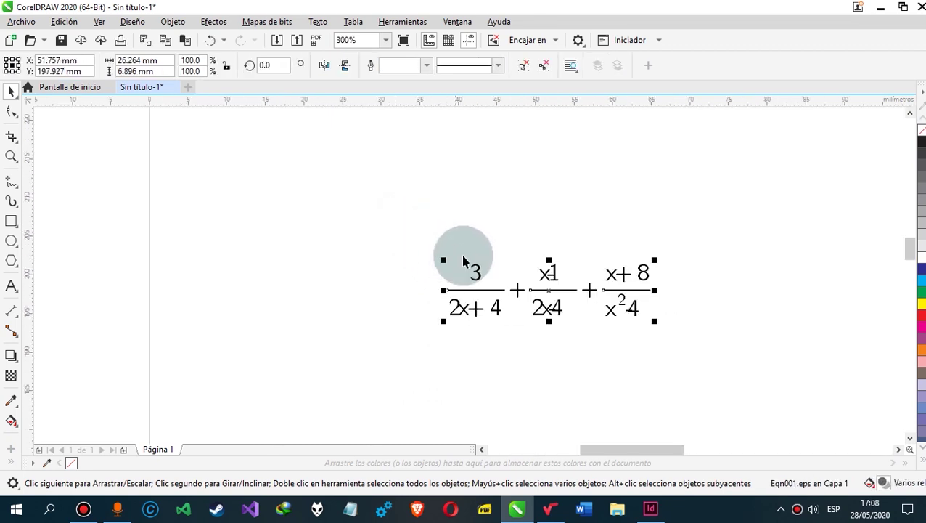
drag(476, 270, 372, 266)
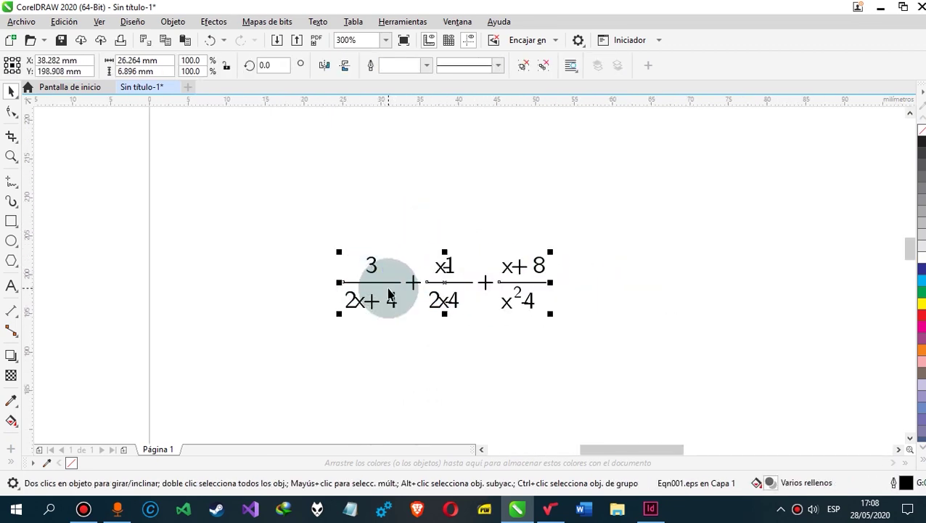
Change the numerator of the imported equation's first fraction to 5 with the Text tool.
click(11, 286)
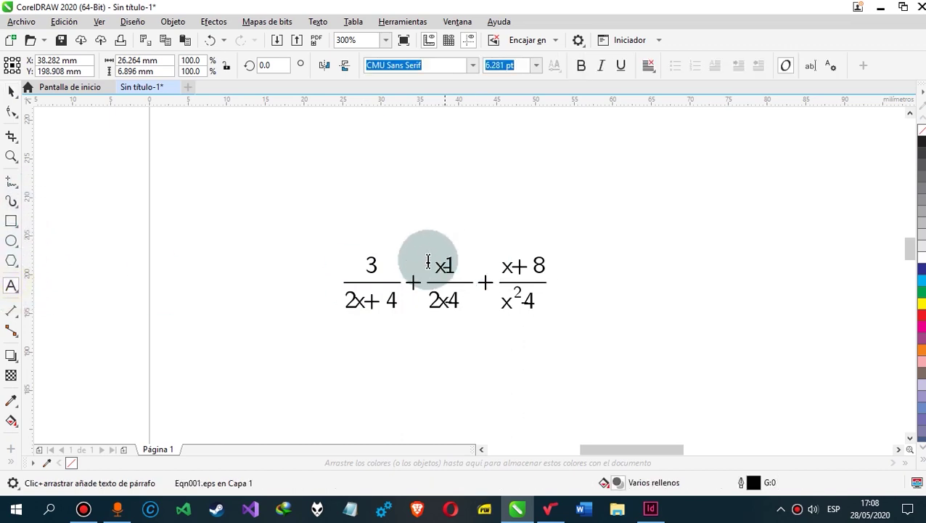
scroll(424, 250, up, 2)
click(218, 273)
double_click(214, 274)
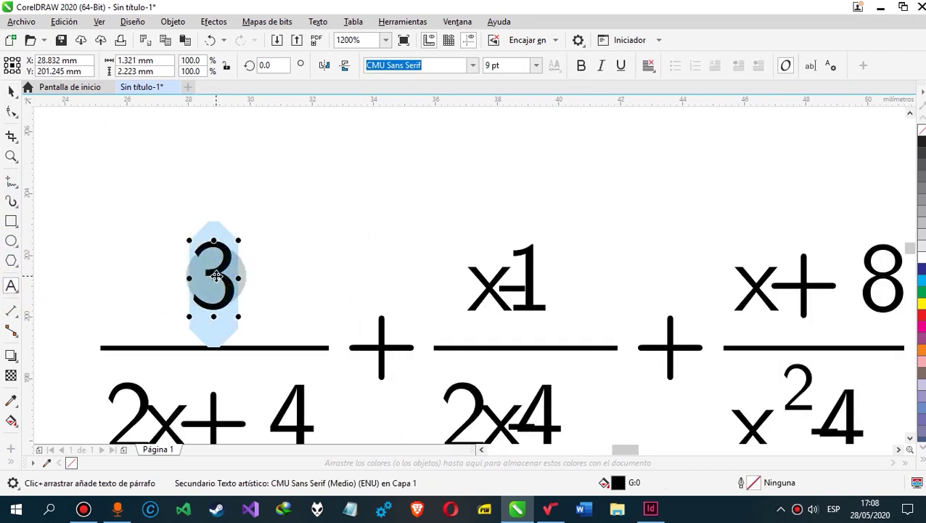
text(5)
key(ctrl+space)
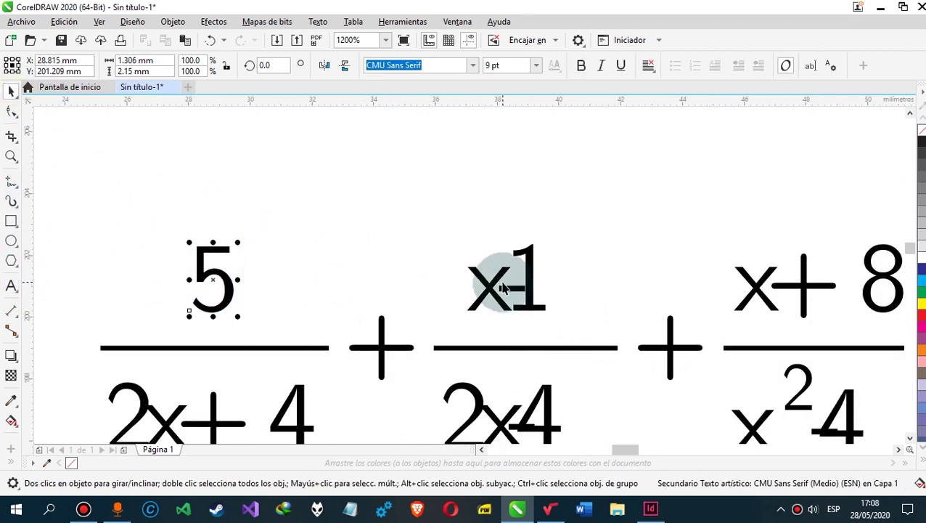
Widen the letter spacing of the second fraction's x-1 numerator with the Shape tool so its characters no longer overlap.
scroll(496, 279, up, 2)
scroll(508, 279, down, 2)
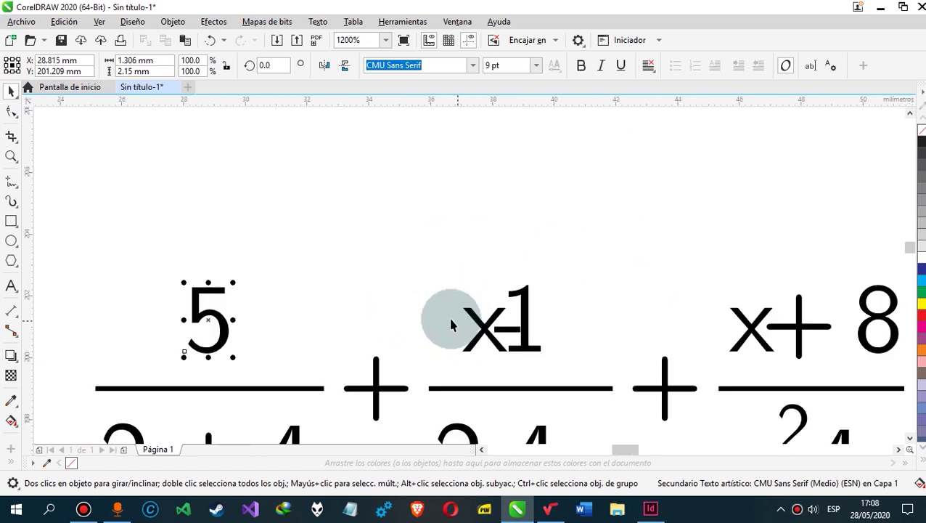
click(10, 113)
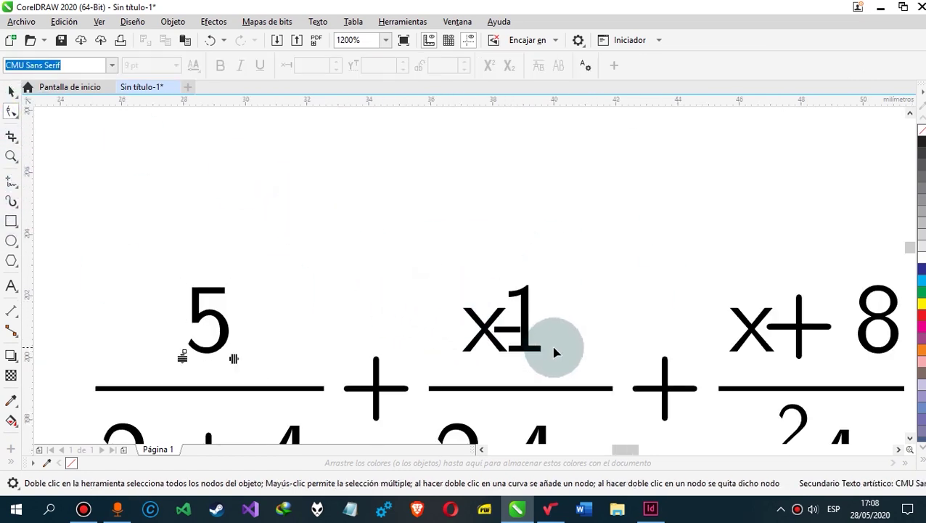
click(523, 341)
scroll(522, 341, down, 2)
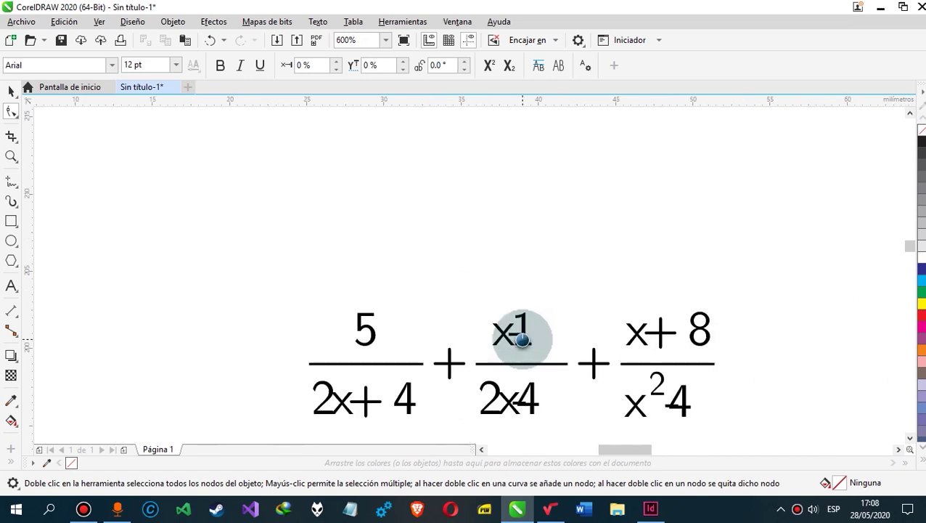
click(521, 342)
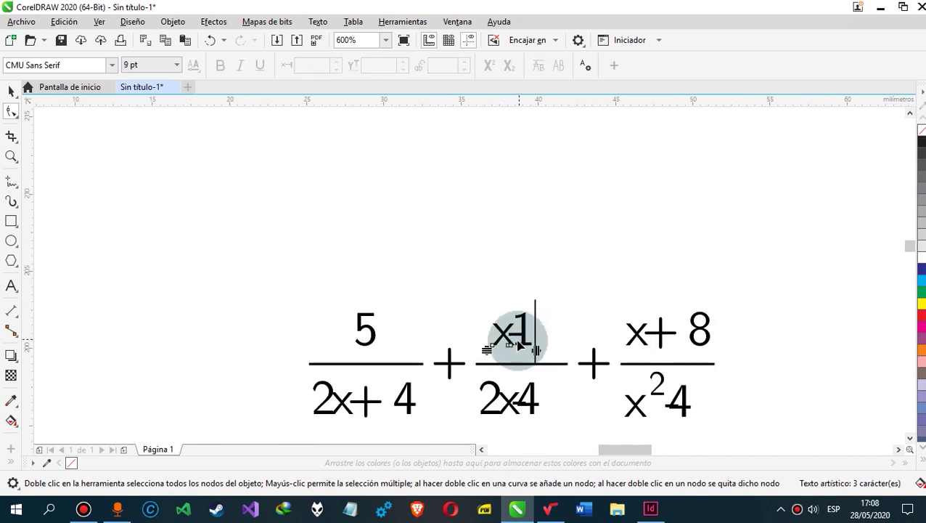
scroll(537, 352, up, 2)
drag(537, 348, 503, 332)
scroll(596, 350, down, 2)
scroll(595, 350, up, 1)
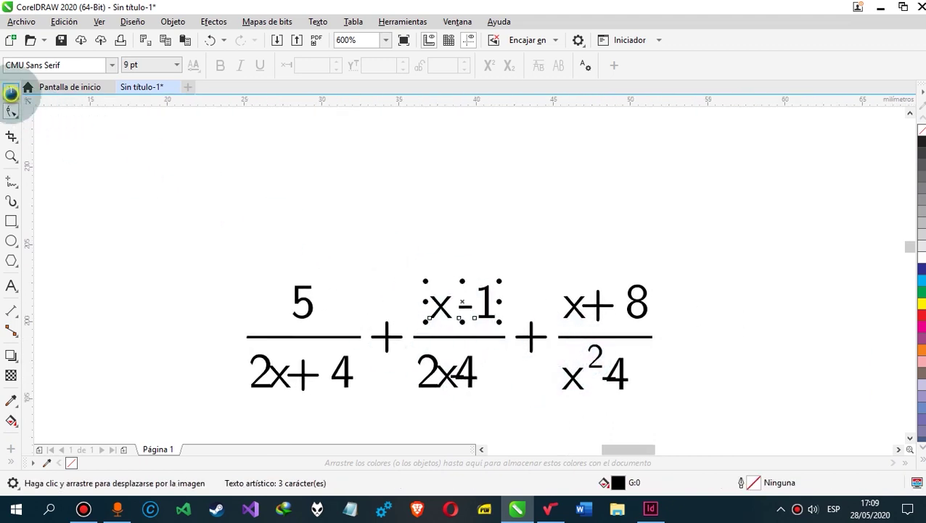
click(11, 90)
scroll(239, 290, down, 3)
click(294, 339)
Import Eqn001.eps as editable with its text converted to curves, and place it below the first equation at about X 43 mm, Y 184 mm.
drag(294, 340, 335, 324)
scroll(303, 265, up, 2)
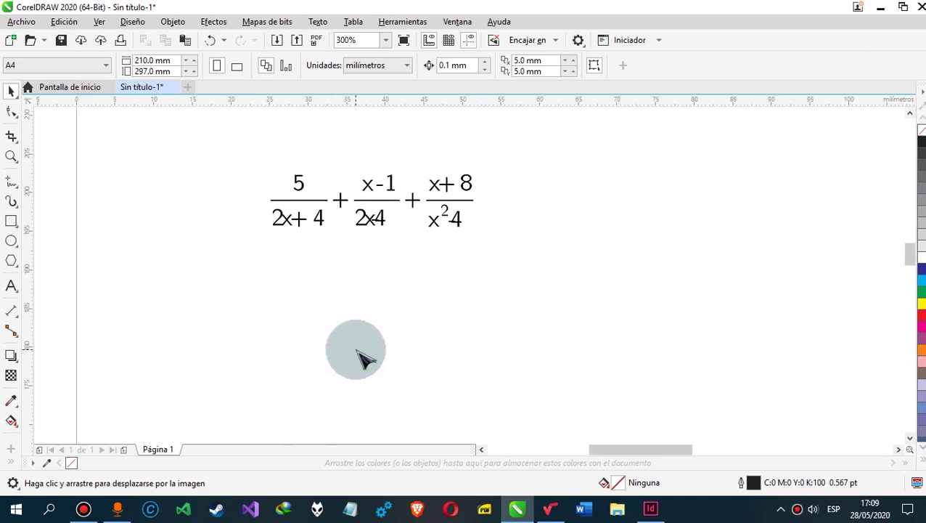
key(ctrl+i)
click(399, 169)
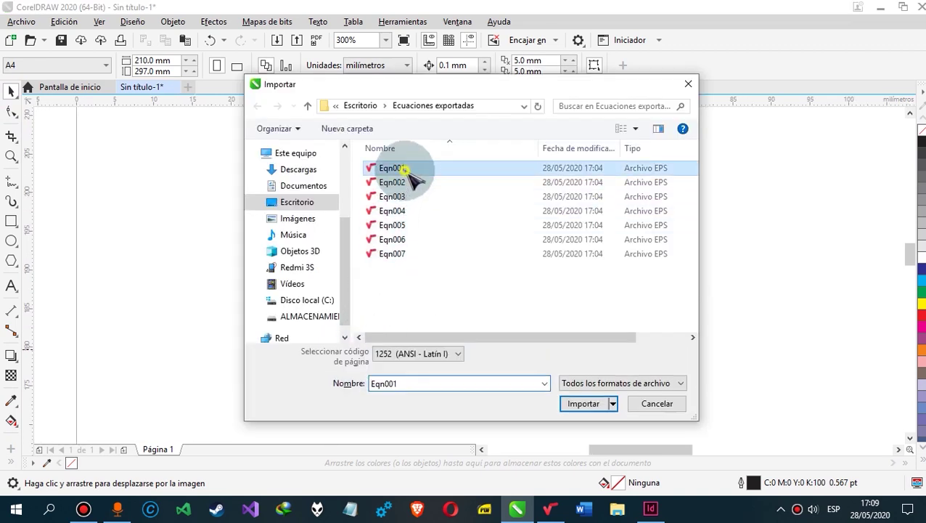
click(588, 404)
click(387, 251)
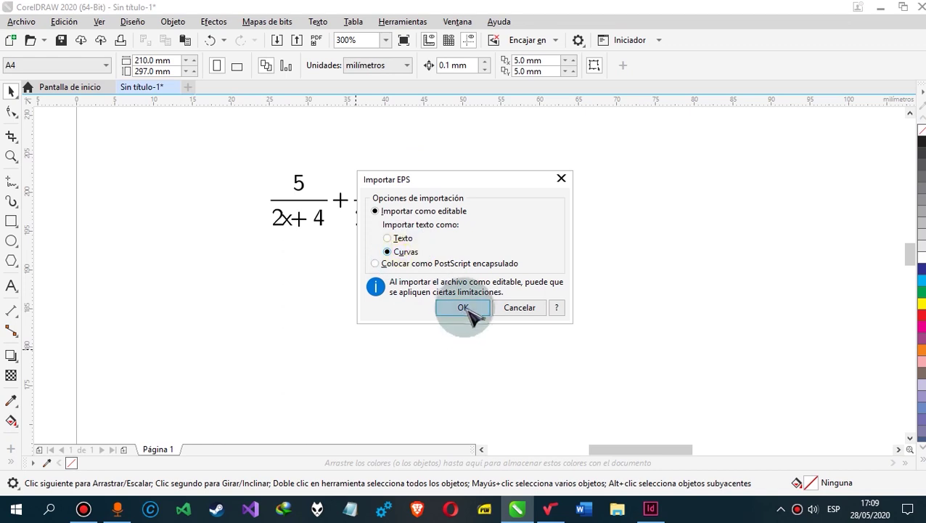
click(462, 308)
click(305, 283)
scroll(399, 264, up, 1)
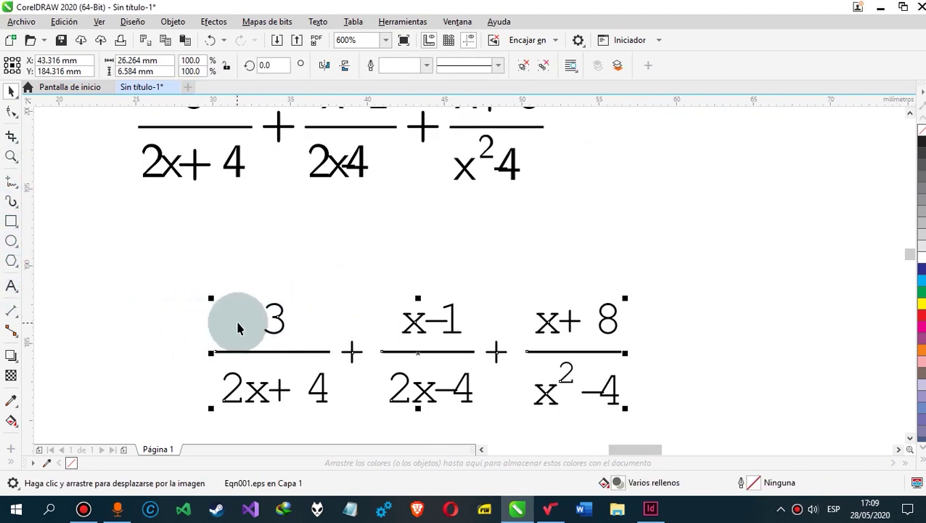
Try to edit the 3 in the curve-based equation's first numerator with the Text tool.
click(11, 286)
click(280, 320)
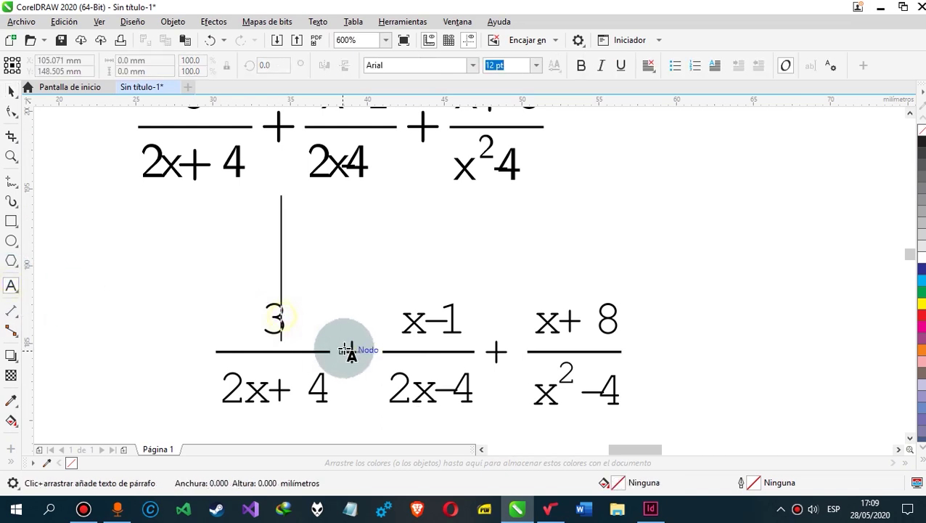
click(11, 91)
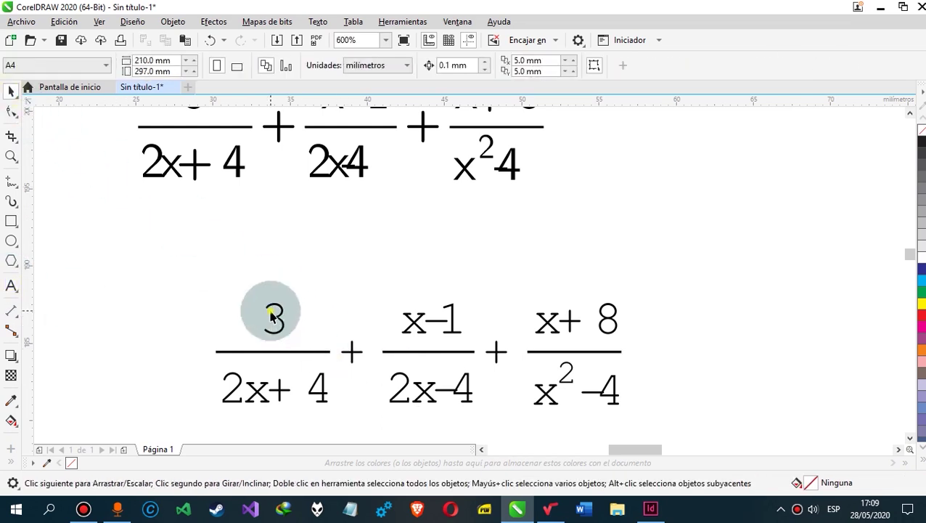
Ungroup the curve-based equation and shift the 3 of its first numerator slightly, to about X 33.5 mm, Y 186.8 mm.
click(284, 312)
right_click(287, 301)
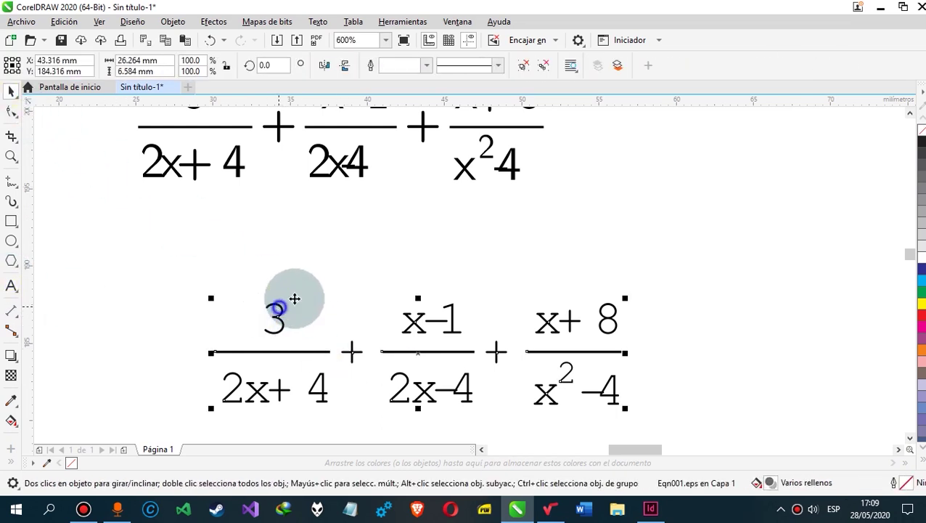
click(368, 138)
drag(209, 282, 264, 313)
Examine the curve nodes of the 3 in the first numerator with the Shape tool.
click(11, 111)
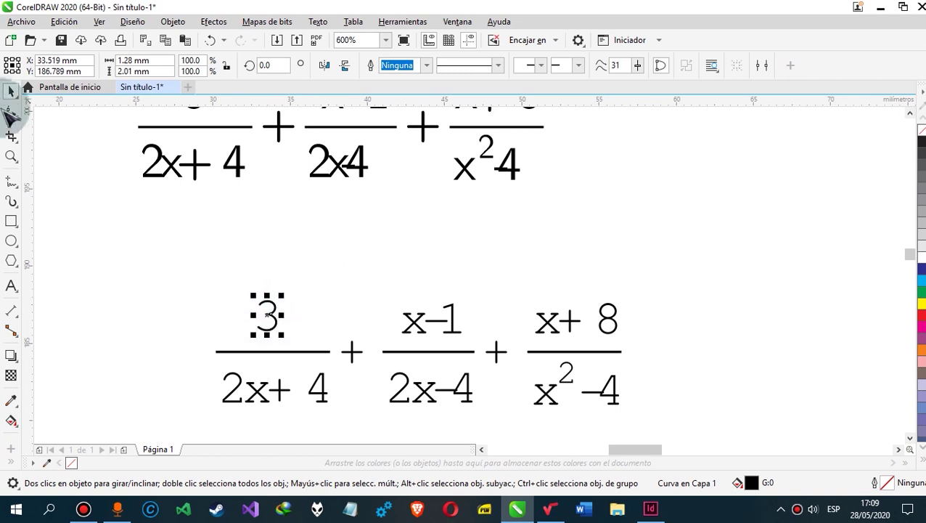
scroll(240, 283, up, 3)
drag(186, 239, 327, 361)
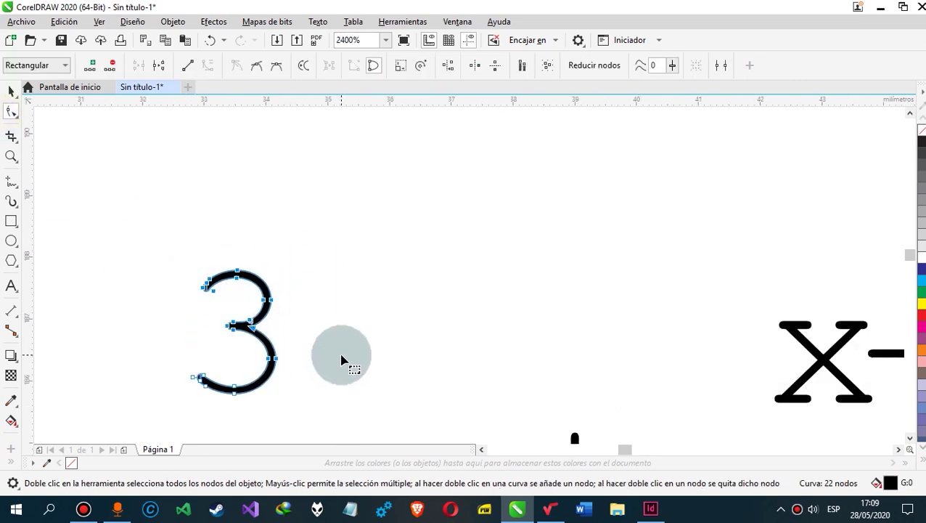
scroll(209, 256, down, 5)
click(11, 91)
click(523, 246)
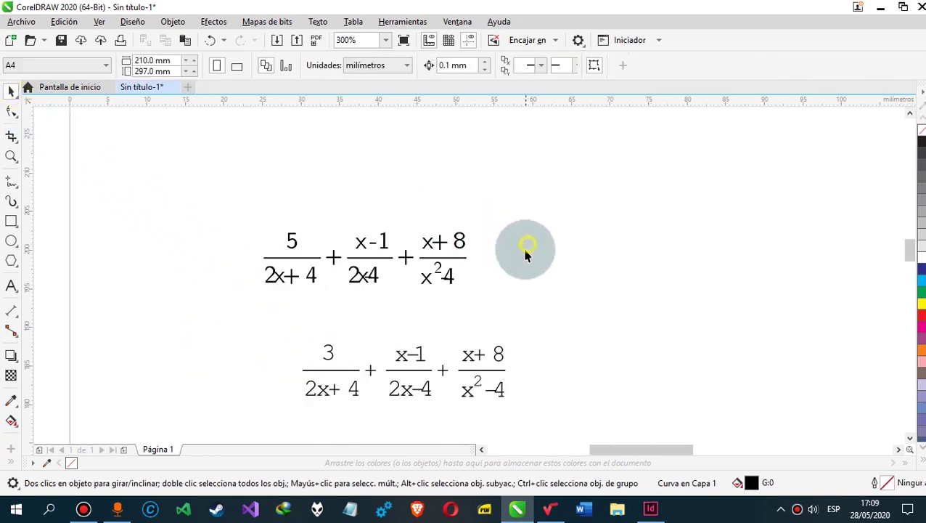
scroll(528, 271, down, 1)
drag(545, 281, 456, 272)
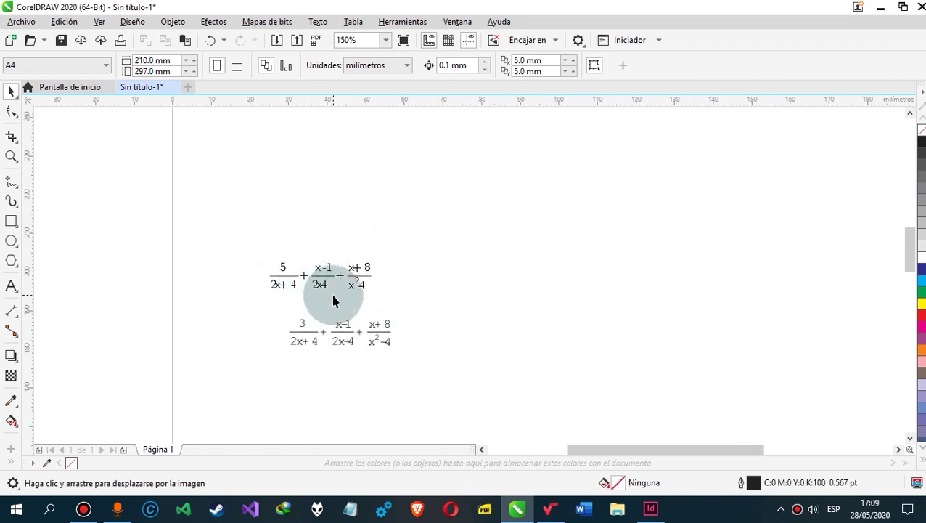
drag(217, 208, 396, 360)
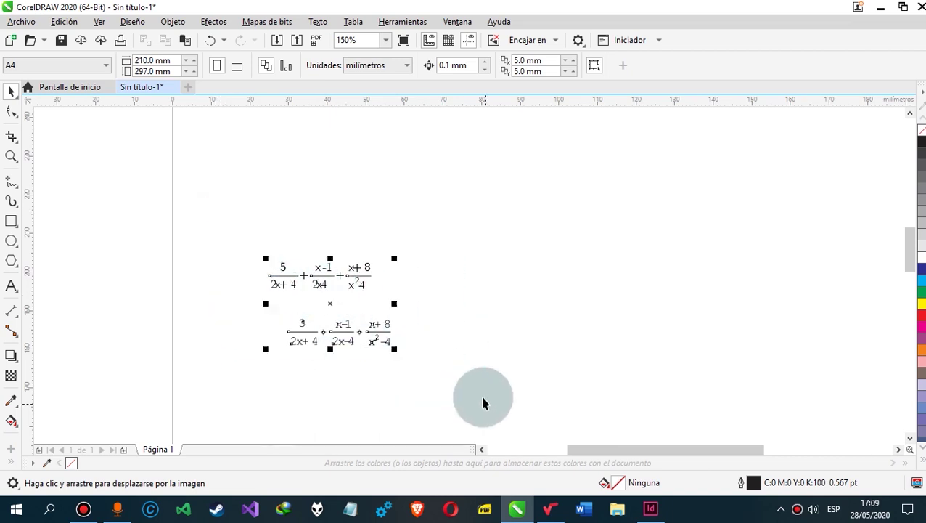
drag(213, 181, 497, 396)
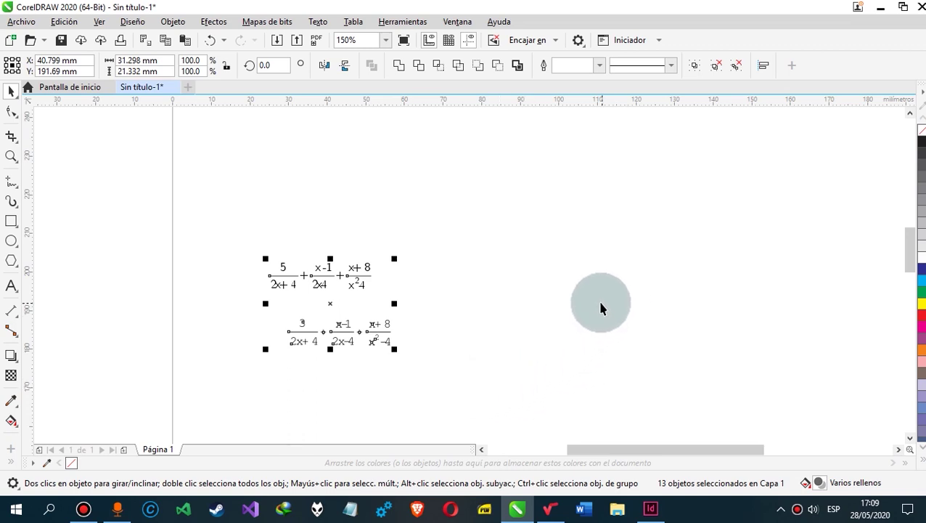
drag(600, 308, 554, 414)
click(327, 303)
Switch to MathType, transfer its quadratic formula onto the CorelDRAW page as an equation object, and position it at about X 107 mm, Y 163 mm.
click(552, 510)
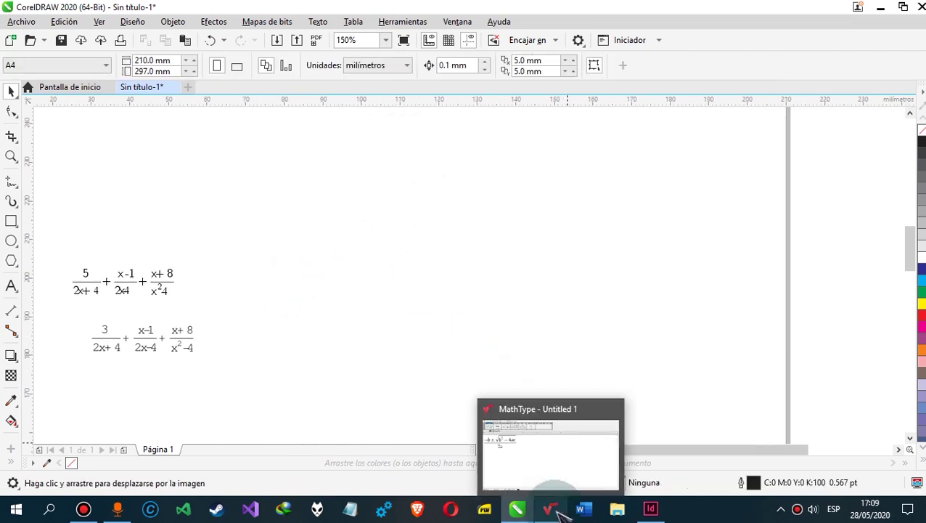
click(554, 510)
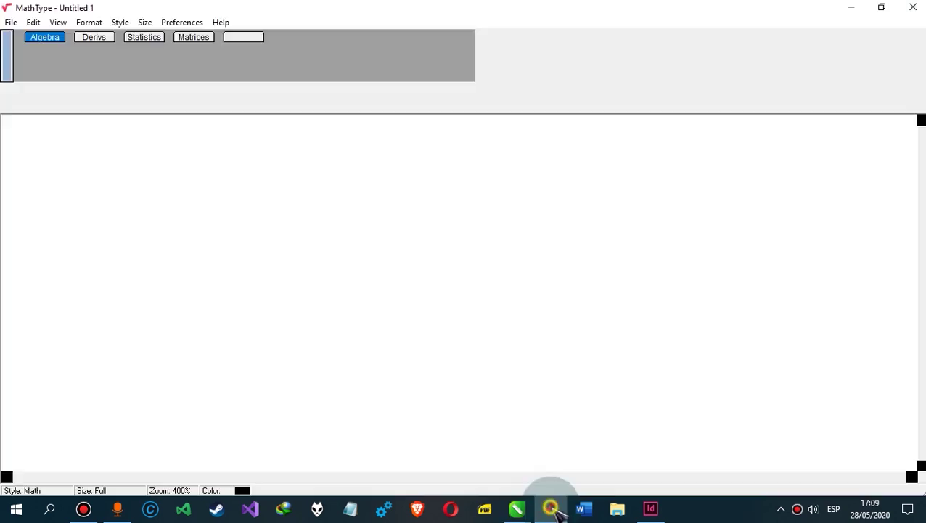
drag(341, 10, 733, 92)
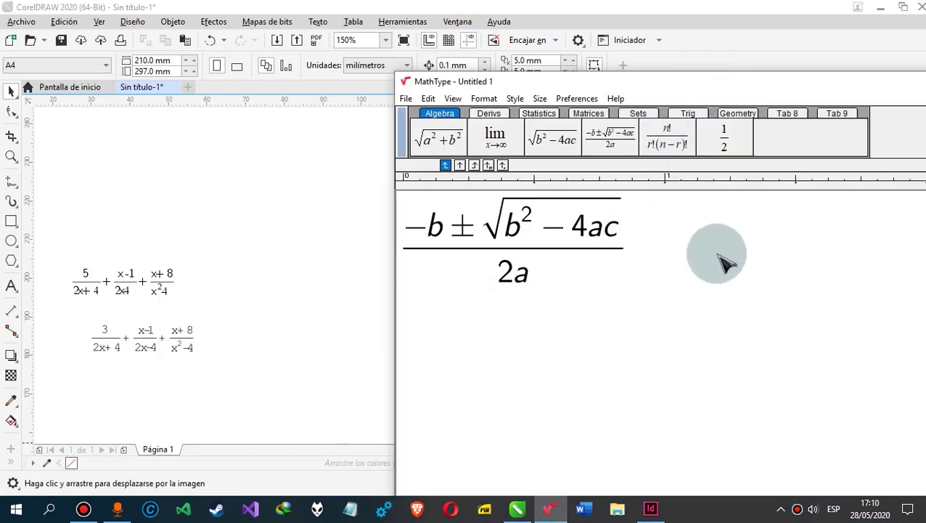
drag(724, 259, 369, 260)
scroll(369, 265, down, 1)
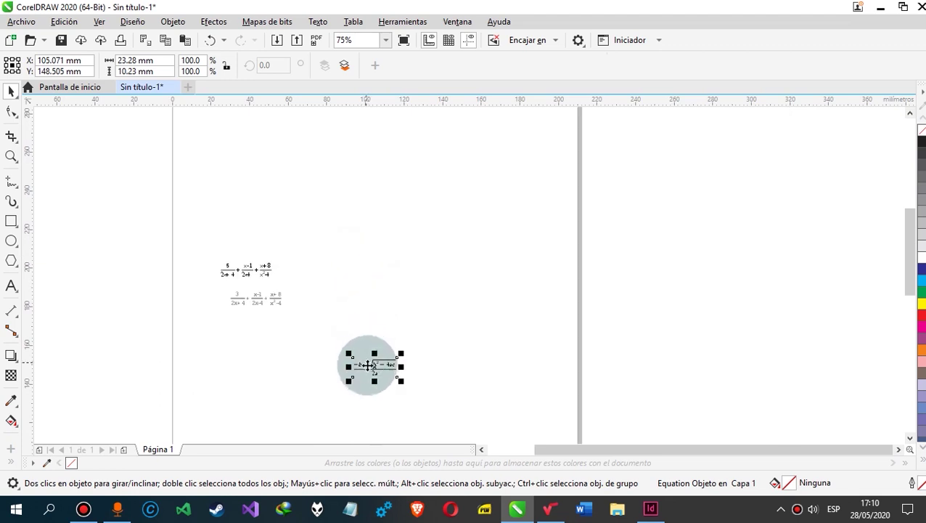
scroll(373, 367, up, 2)
drag(396, 331, 445, 280)
scroll(432, 283, down, 1)
click(521, 212)
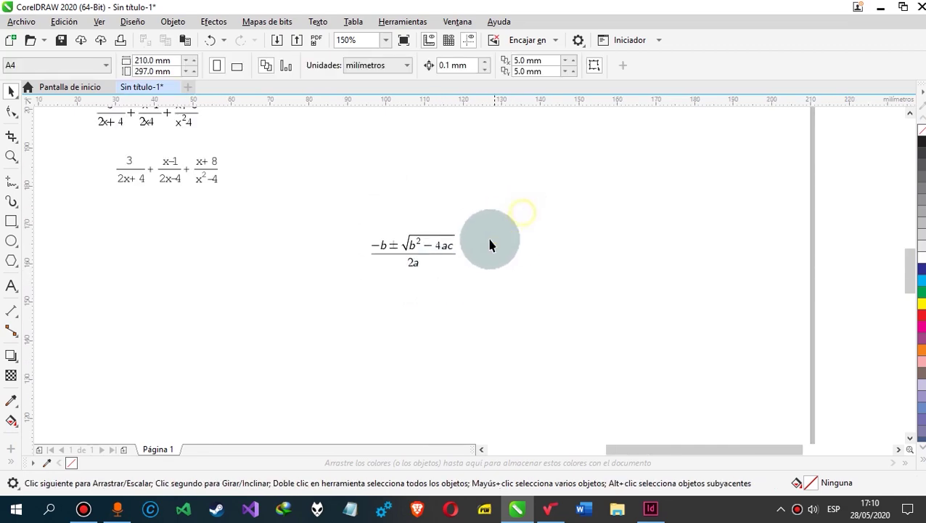
Switch to MathType and close its untitled equation window.
click(550, 509)
drag(792, 95, 495, 106)
click(698, 109)
click(477, 305)
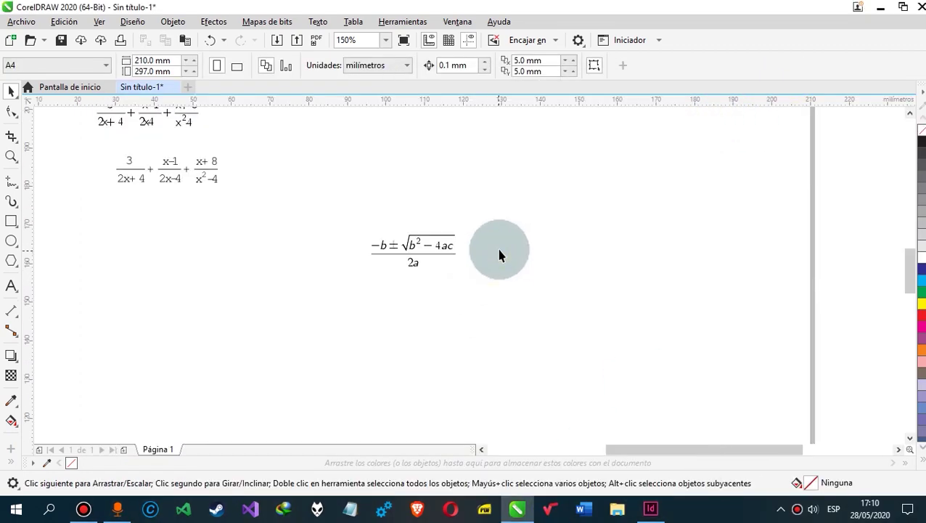
Open the placed quadratic formula in MathType from the CorelDRAW page, inspect it, and close the editor.
double_click(416, 249)
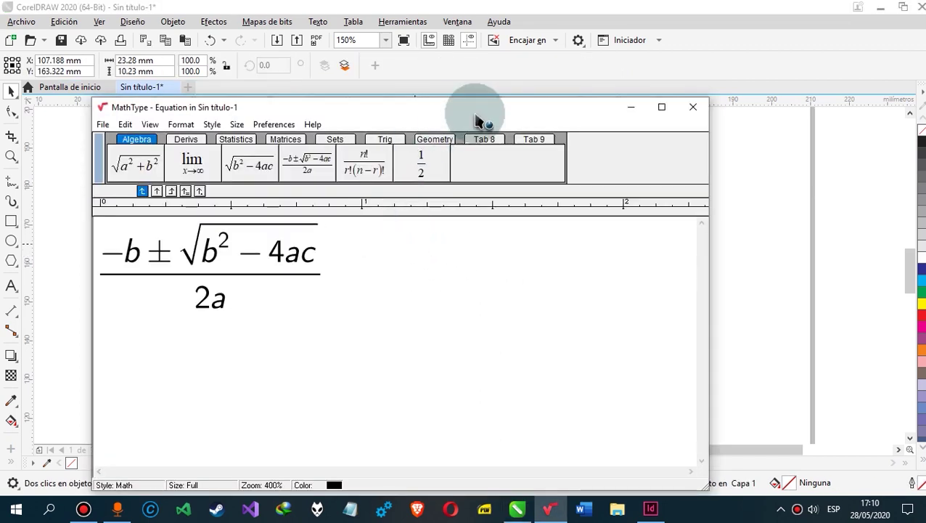
click(695, 106)
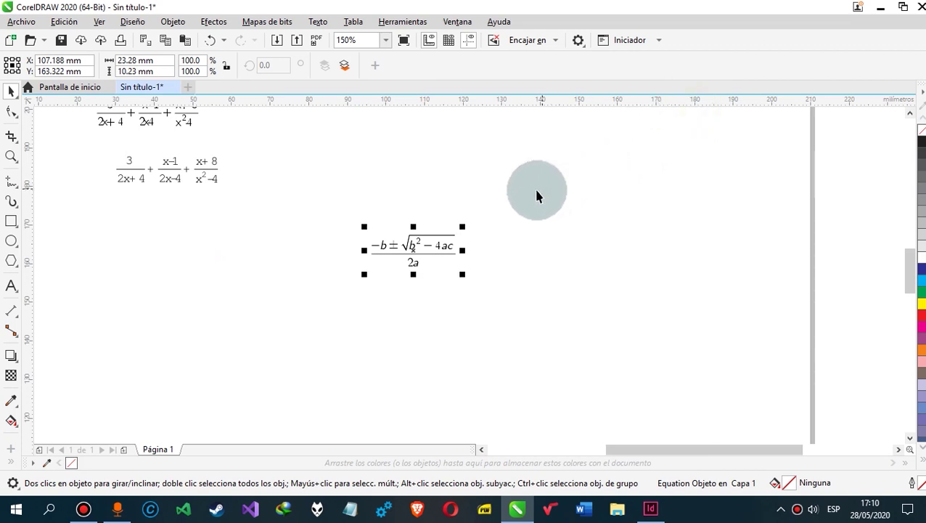
drag(539, 272, 551, 284)
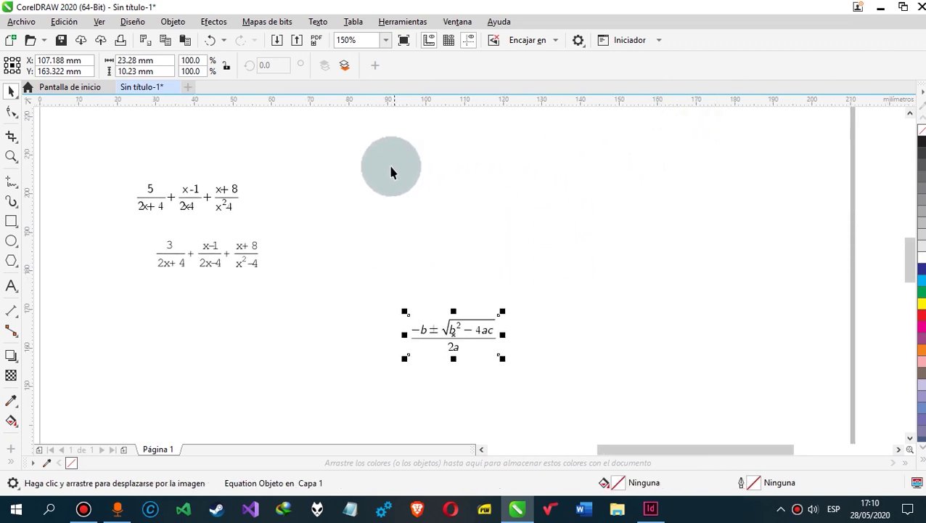
Minimize CorelDRAW and open the Ejemplo document from the desktop in Word.
click(881, 9)
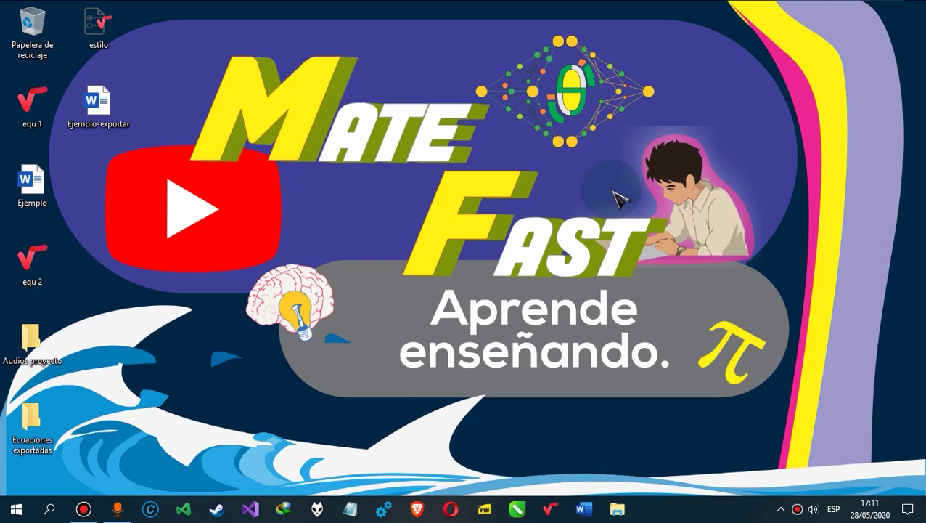
double_click(34, 190)
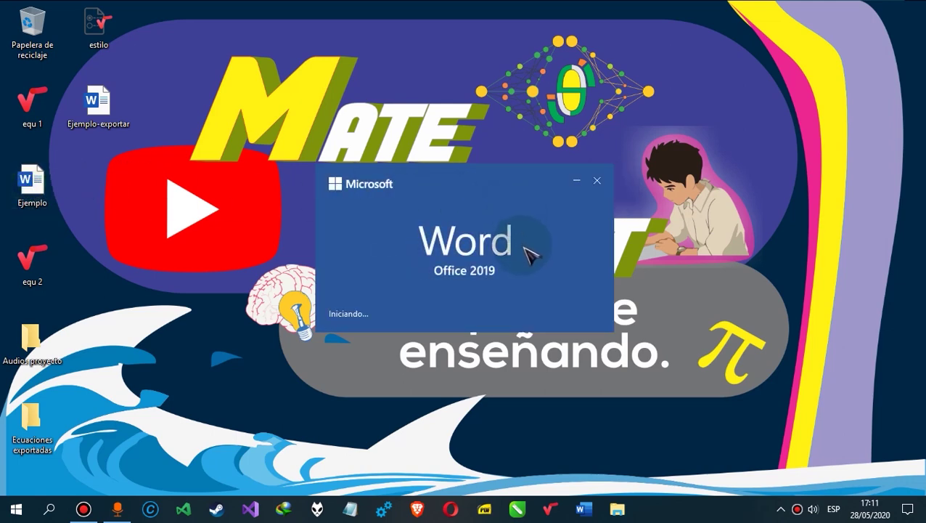
ctrl+scroll(474, 305, up, 3)
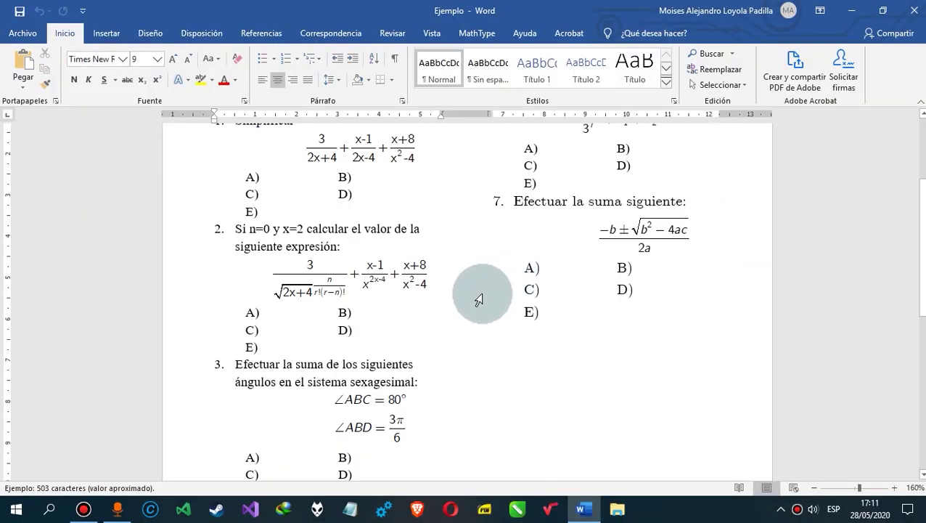
scroll(479, 300, up, 3)
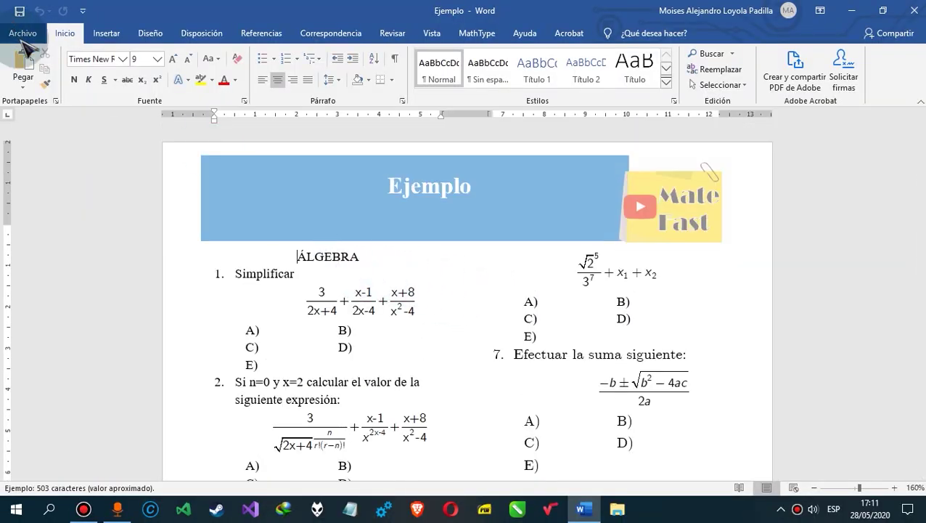
Export the Ejemplo document with Create Adobe PDF, saving it to the desktop as Ejemplo-adobe.
click(24, 36)
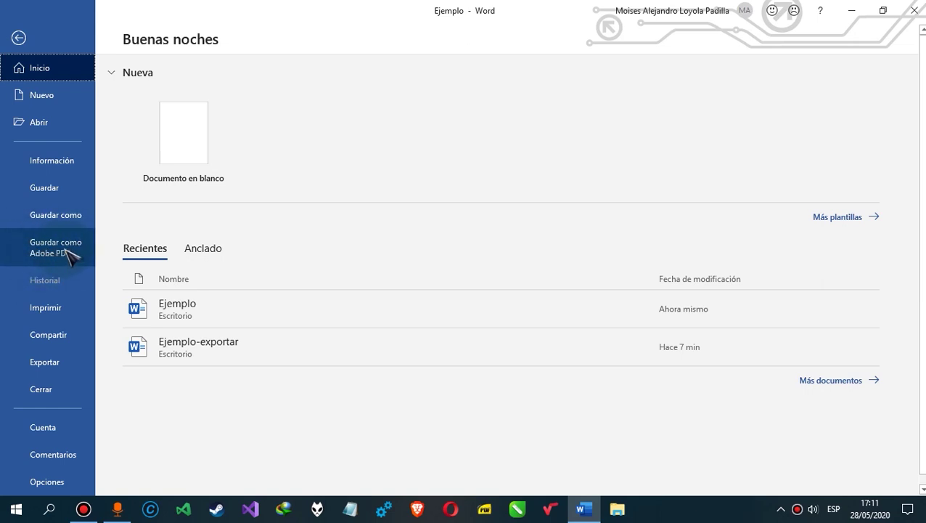
click(52, 365)
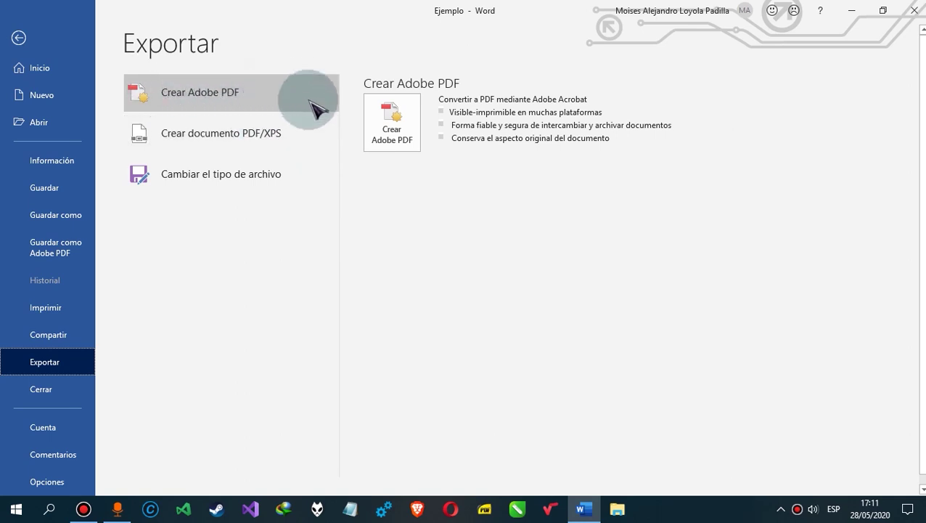
click(392, 131)
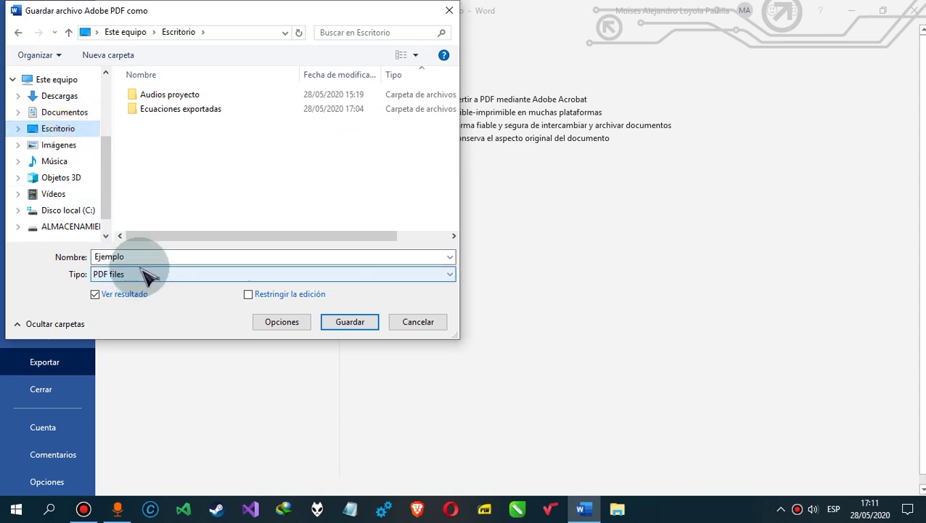
text(-adobe)
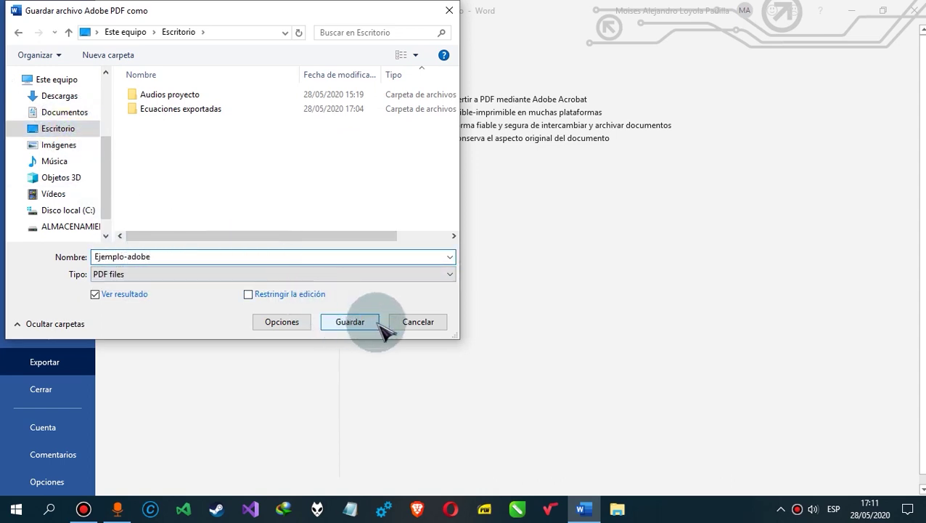
click(351, 321)
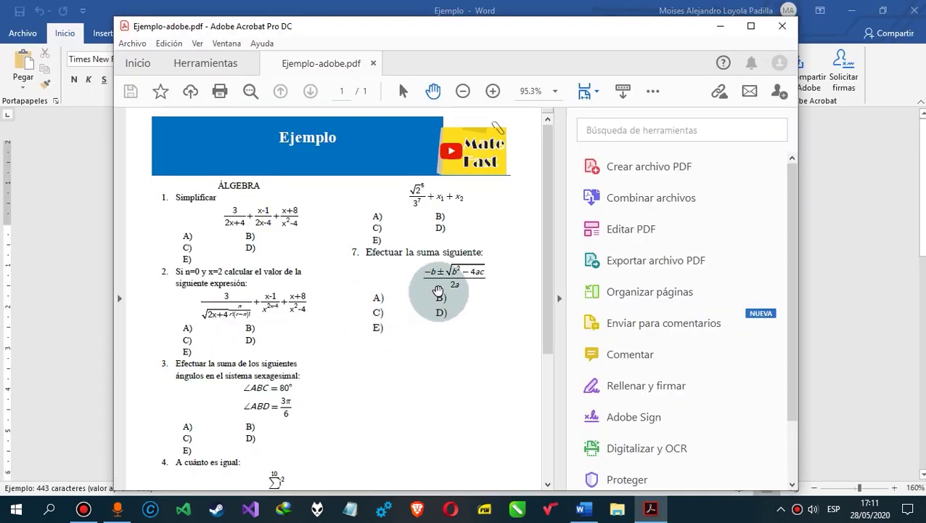
Examine the equations in the exported Ejemplo-adobe PDF up close in Acrobat, and close the viewer.
scroll(408, 250, down, 5)
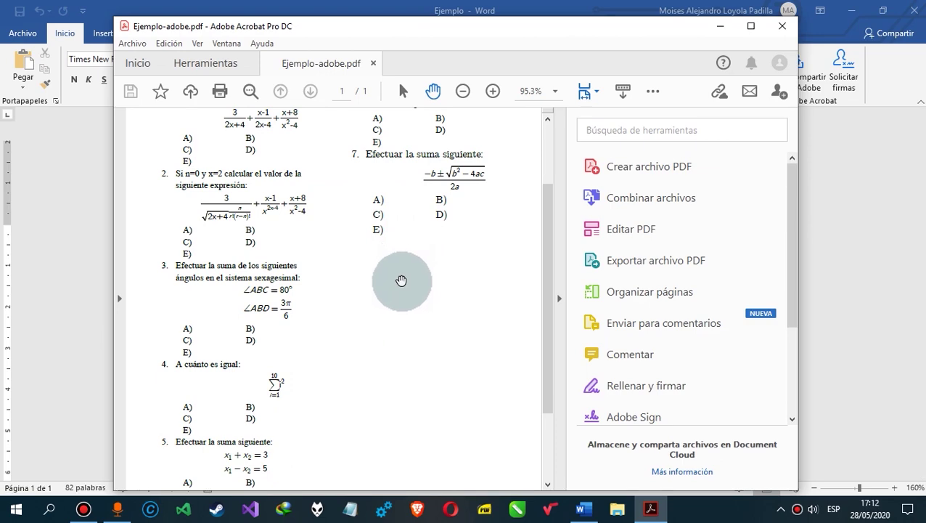
scroll(459, 254, up, 3)
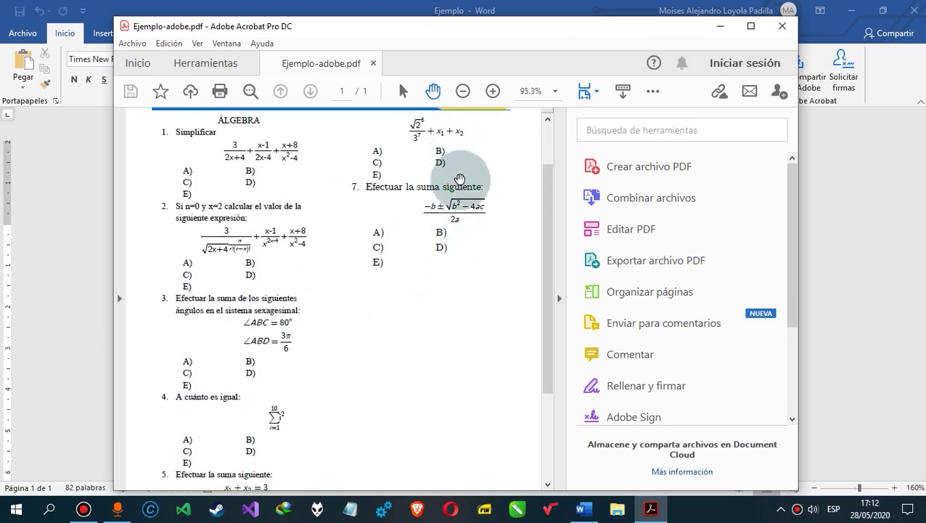
ctrl+scroll(452, 207, up, 3)
ctrl+scroll(452, 207, up, 1)
ctrl+scroll(465, 199, down, 3)
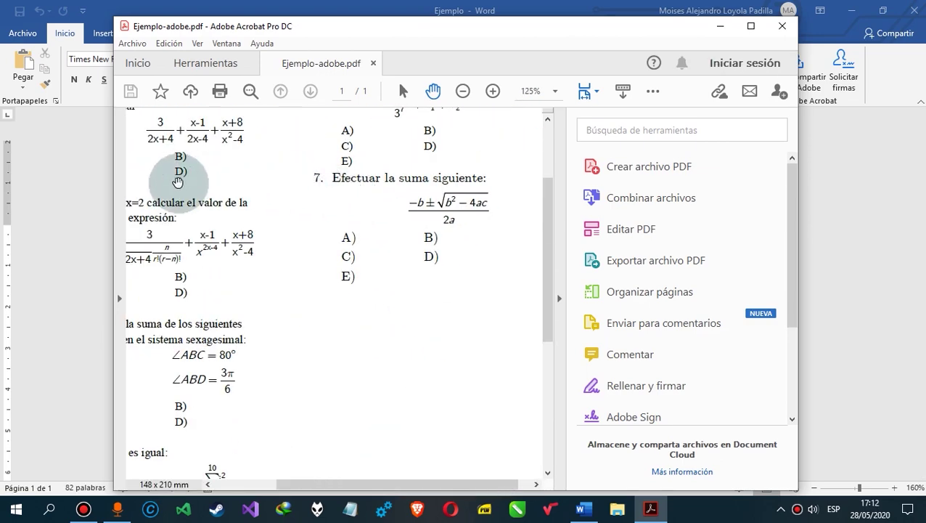
ctrl+scroll(207, 244, up, 1)
ctrl+scroll(207, 244, up, 6)
ctrl+scroll(221, 246, down, 4)
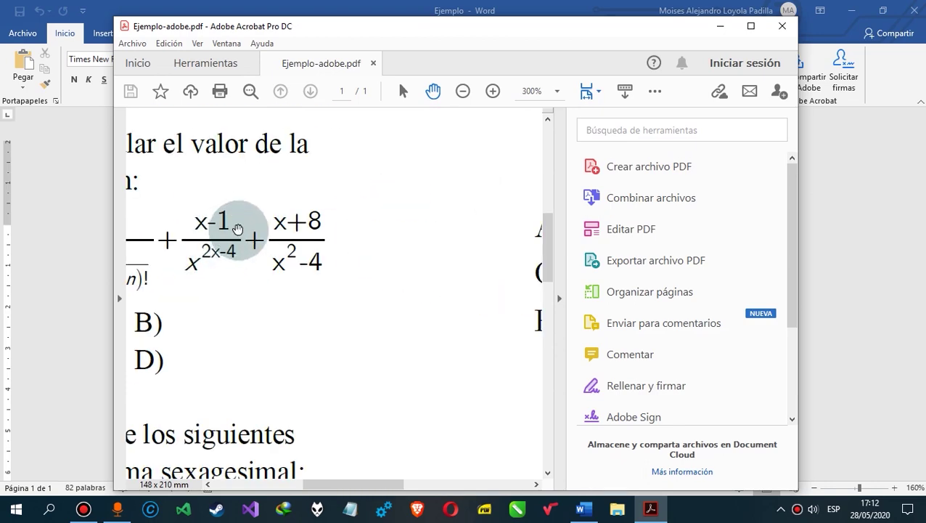
click(779, 27)
Publish the Word document to the desktop with the built-in PDF/XPS export, naming the PDF Ejemplo-word.
click(22, 34)
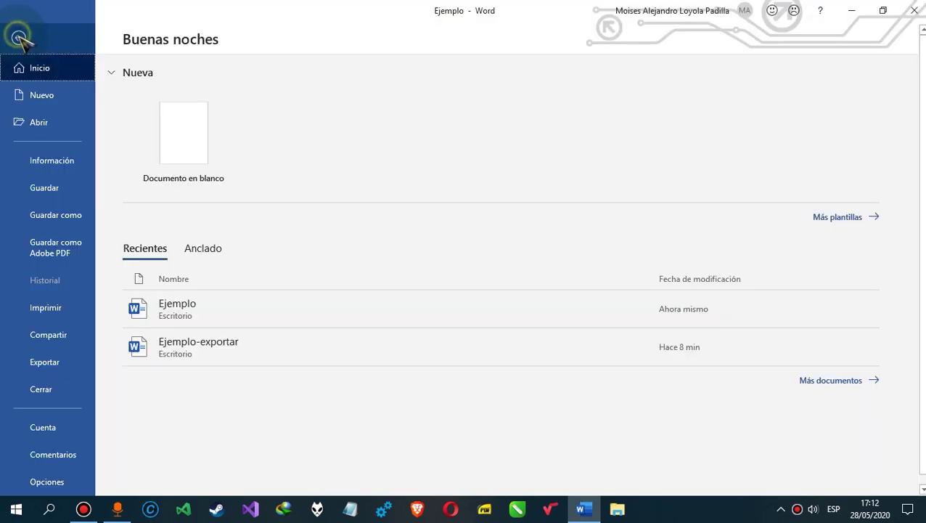
click(47, 362)
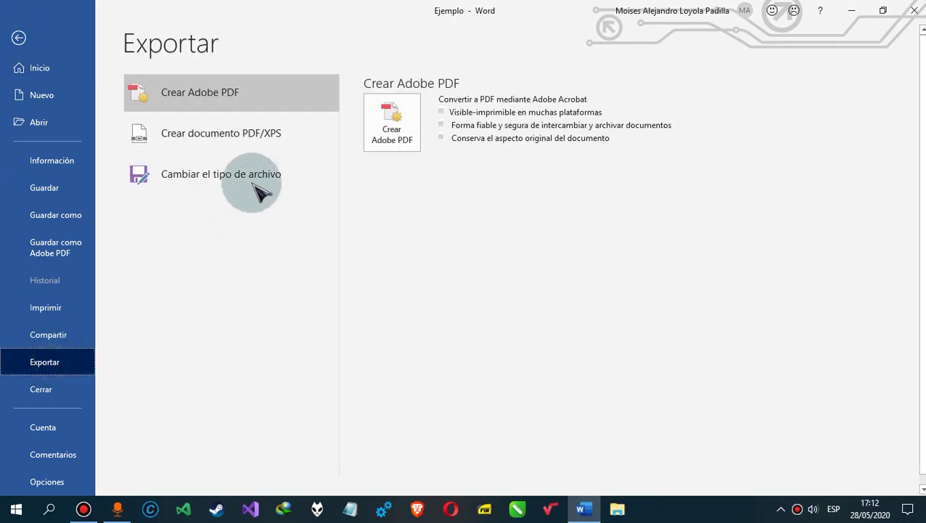
click(273, 132)
click(382, 193)
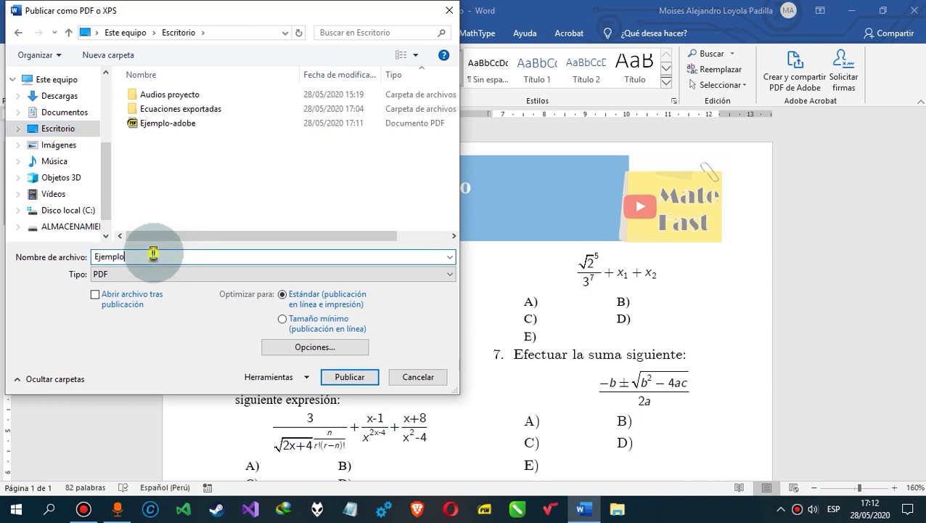
text(-wo)
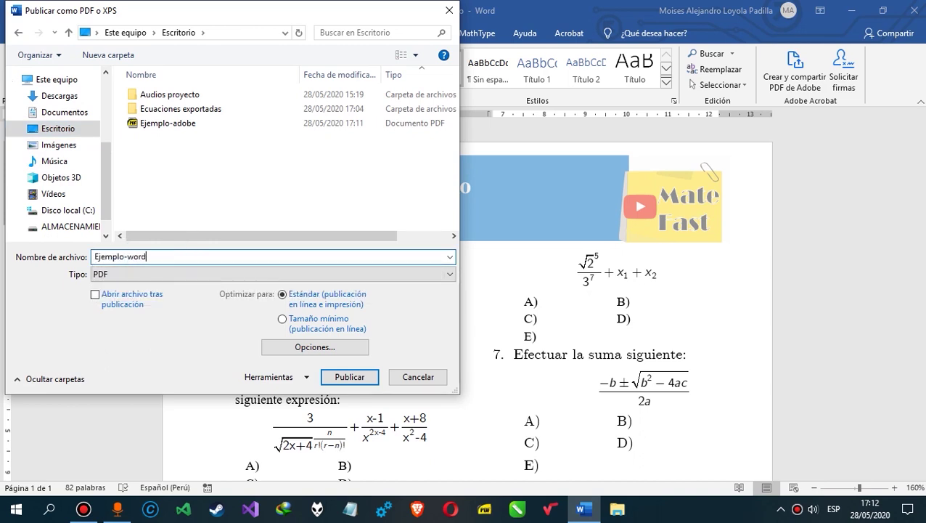
text(rd)
click(362, 377)
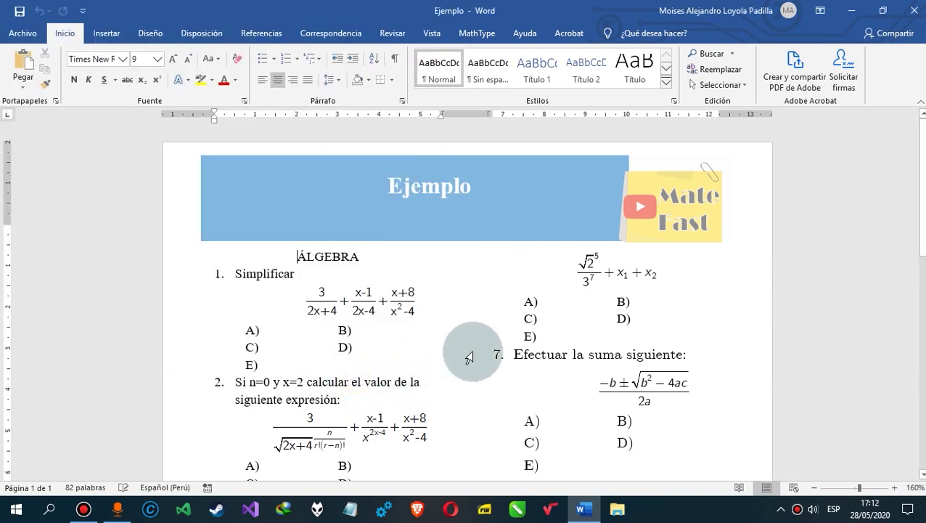
Open Ejemplo-word from the desktop in the PDF viewer and examine its equations, especially the quadratic formula's root sign, up close.
click(924, 508)
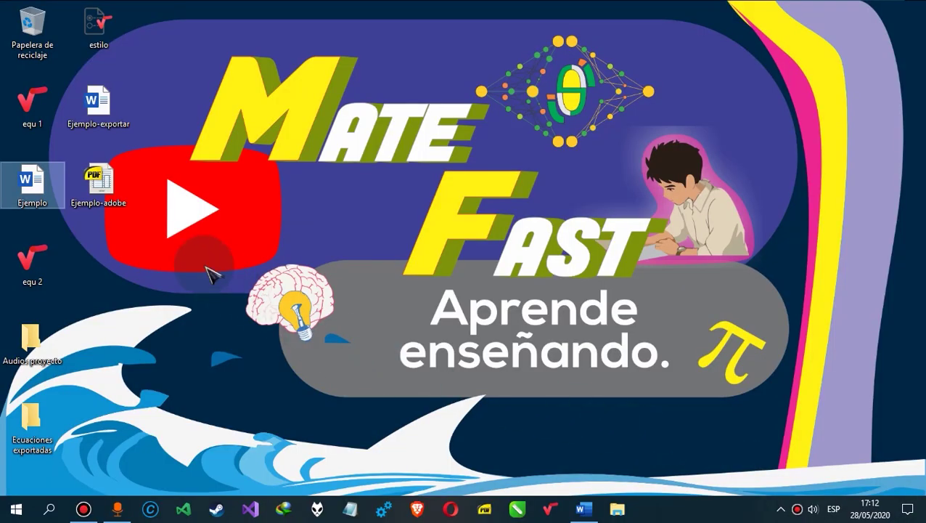
double_click(102, 260)
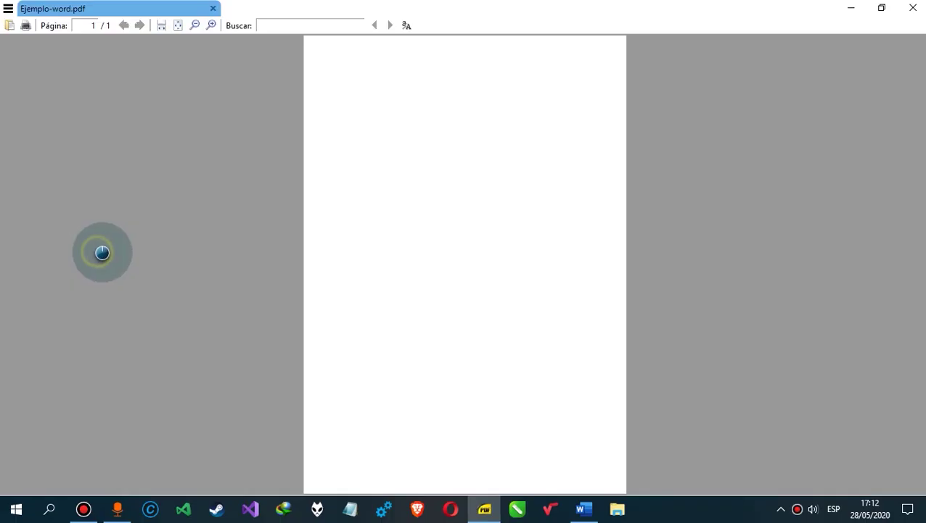
scroll(566, 168, up, 5)
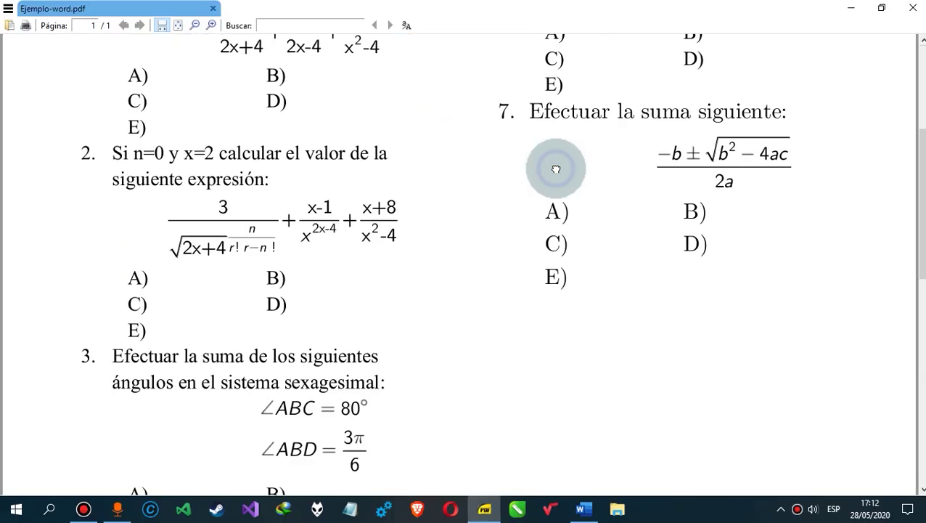
scroll(614, 180, up, 8)
scroll(651, 244, up, 3)
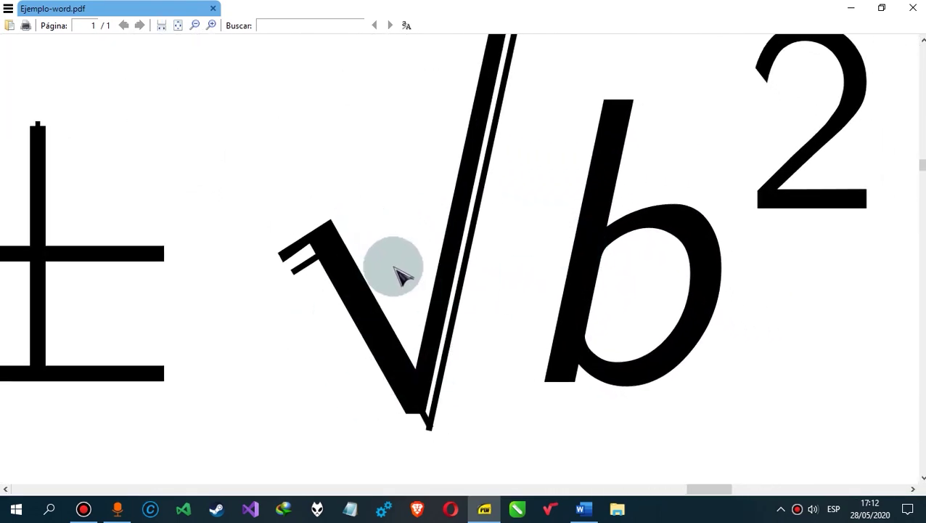
scroll(396, 274, down, 12)
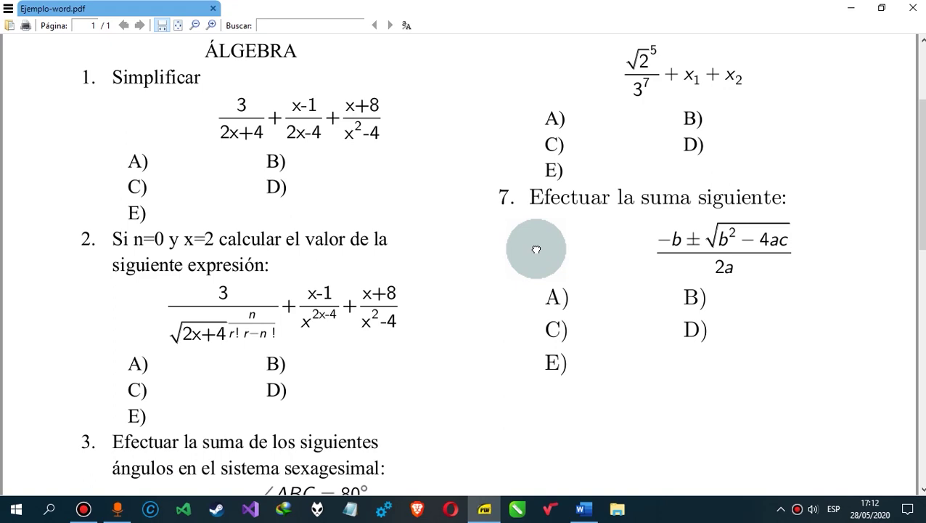